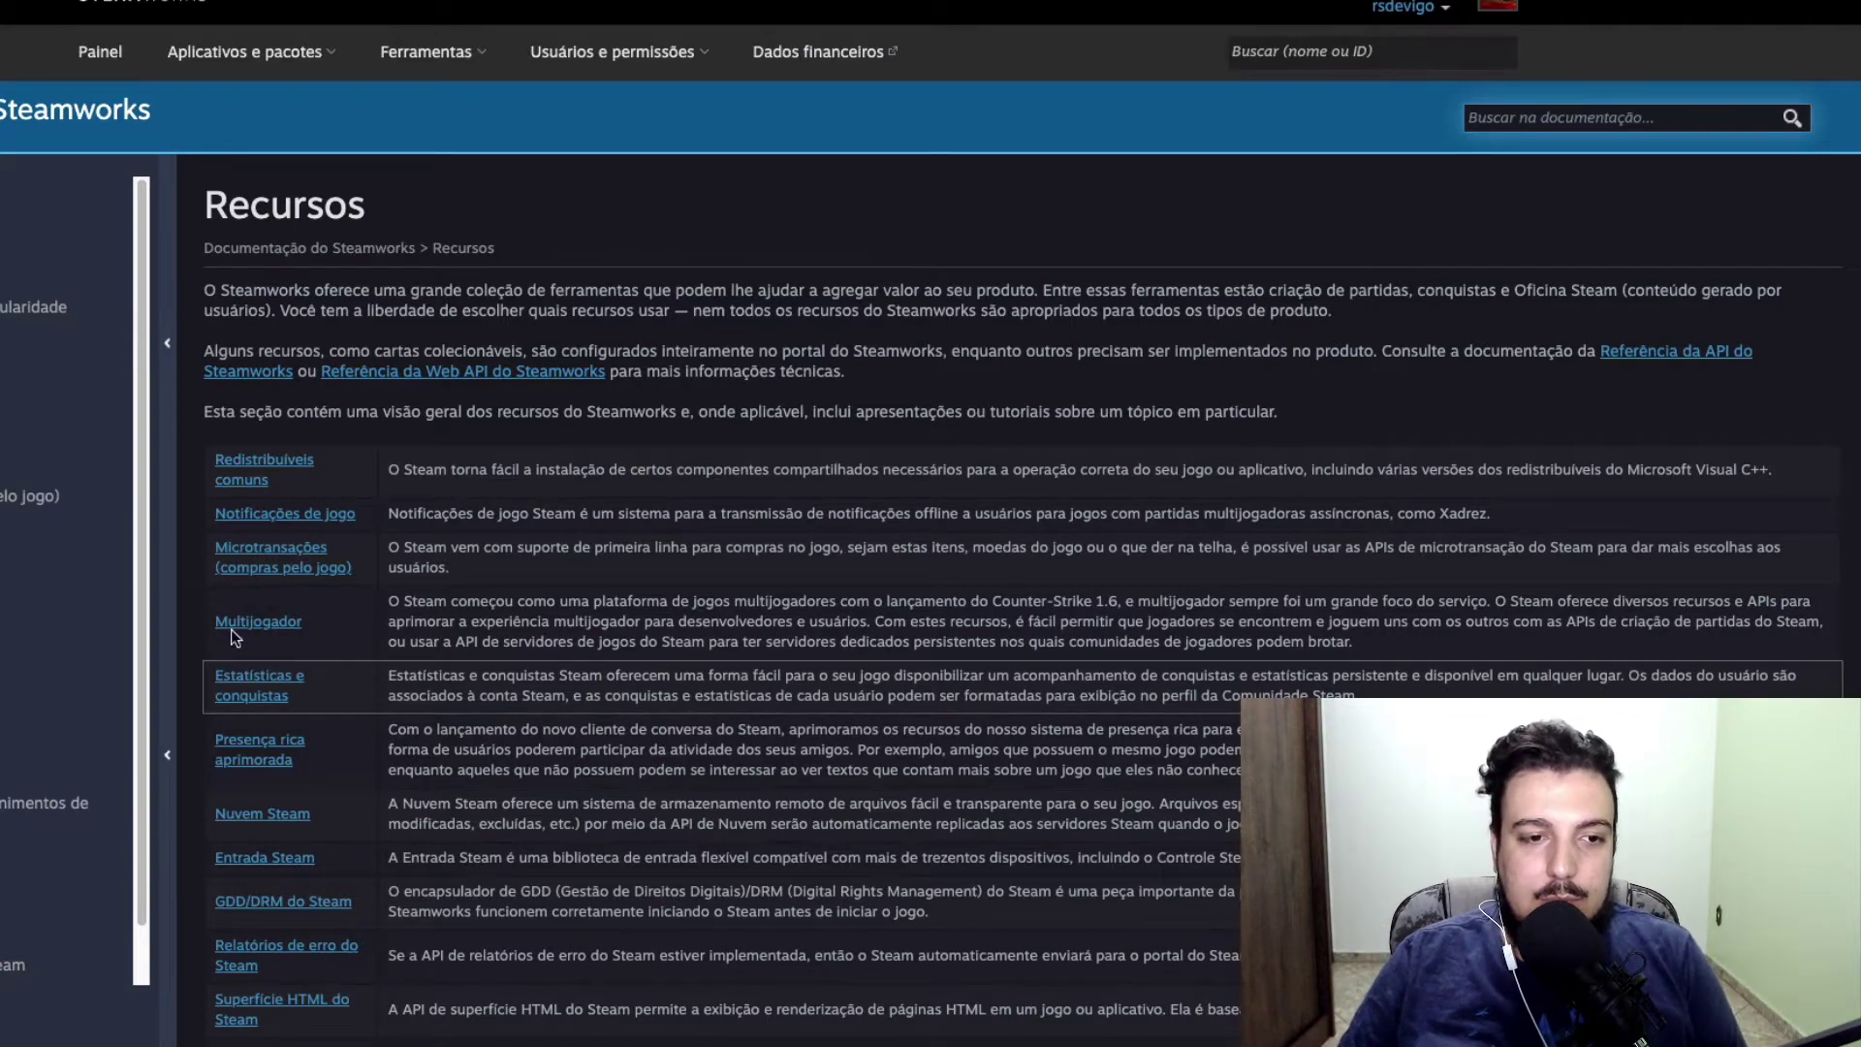
# Browse the Steamworks feature list on the Recursos page and open the Estatísticas e conquistas documentation
pyautogui.scroll(-2, 365, 779)
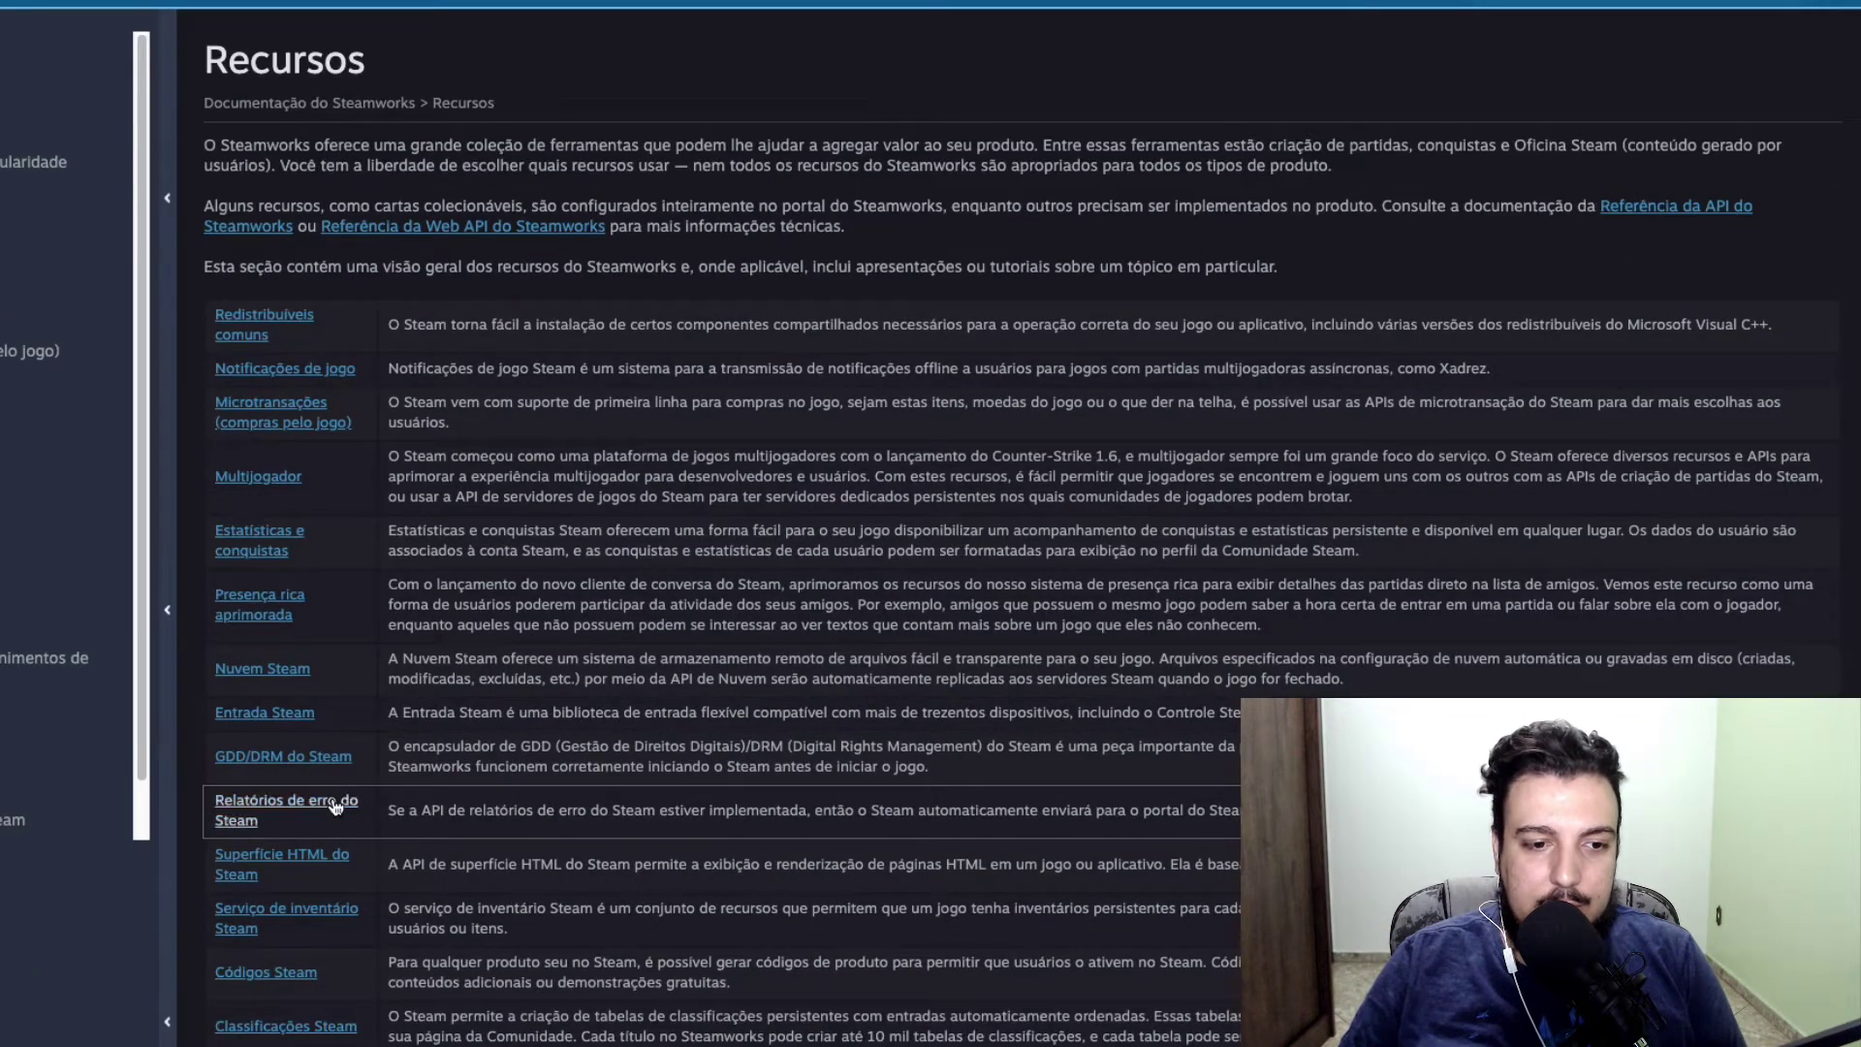
pyautogui.scroll(-5, 358, 960)
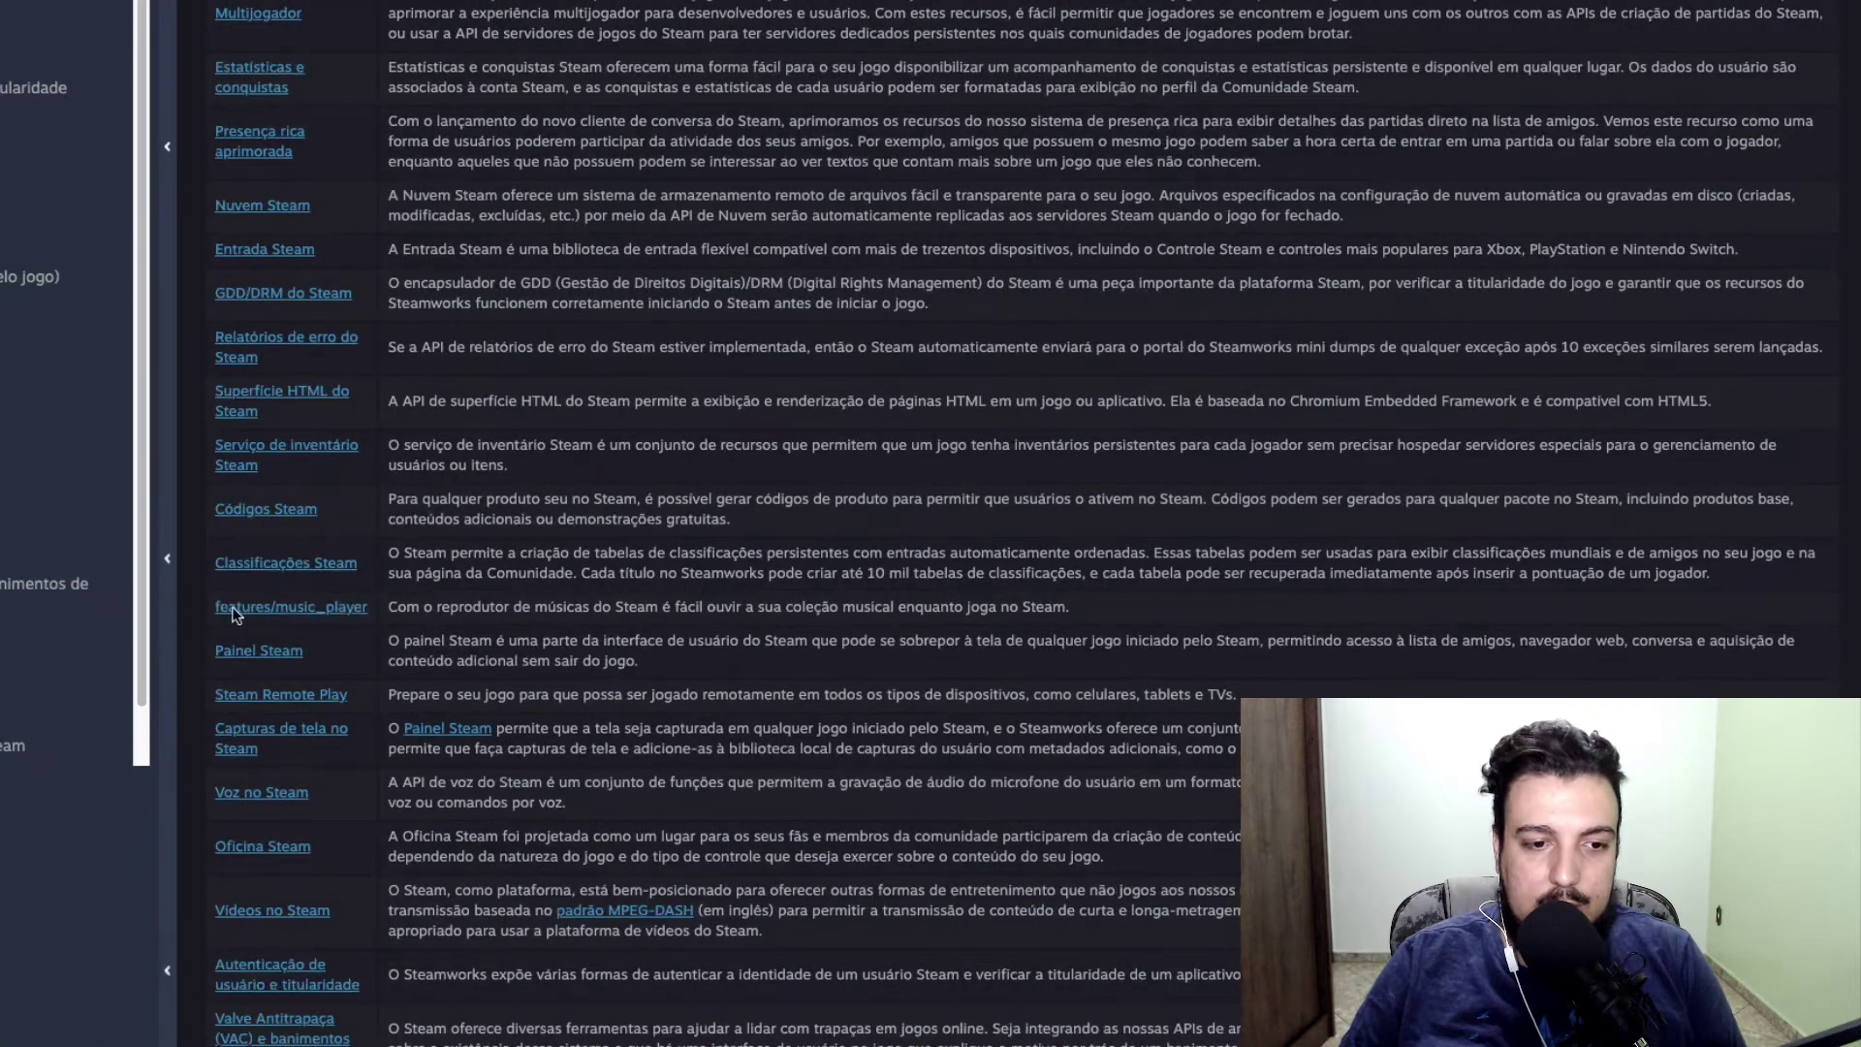
pyautogui.scroll(-1, 321, 790)
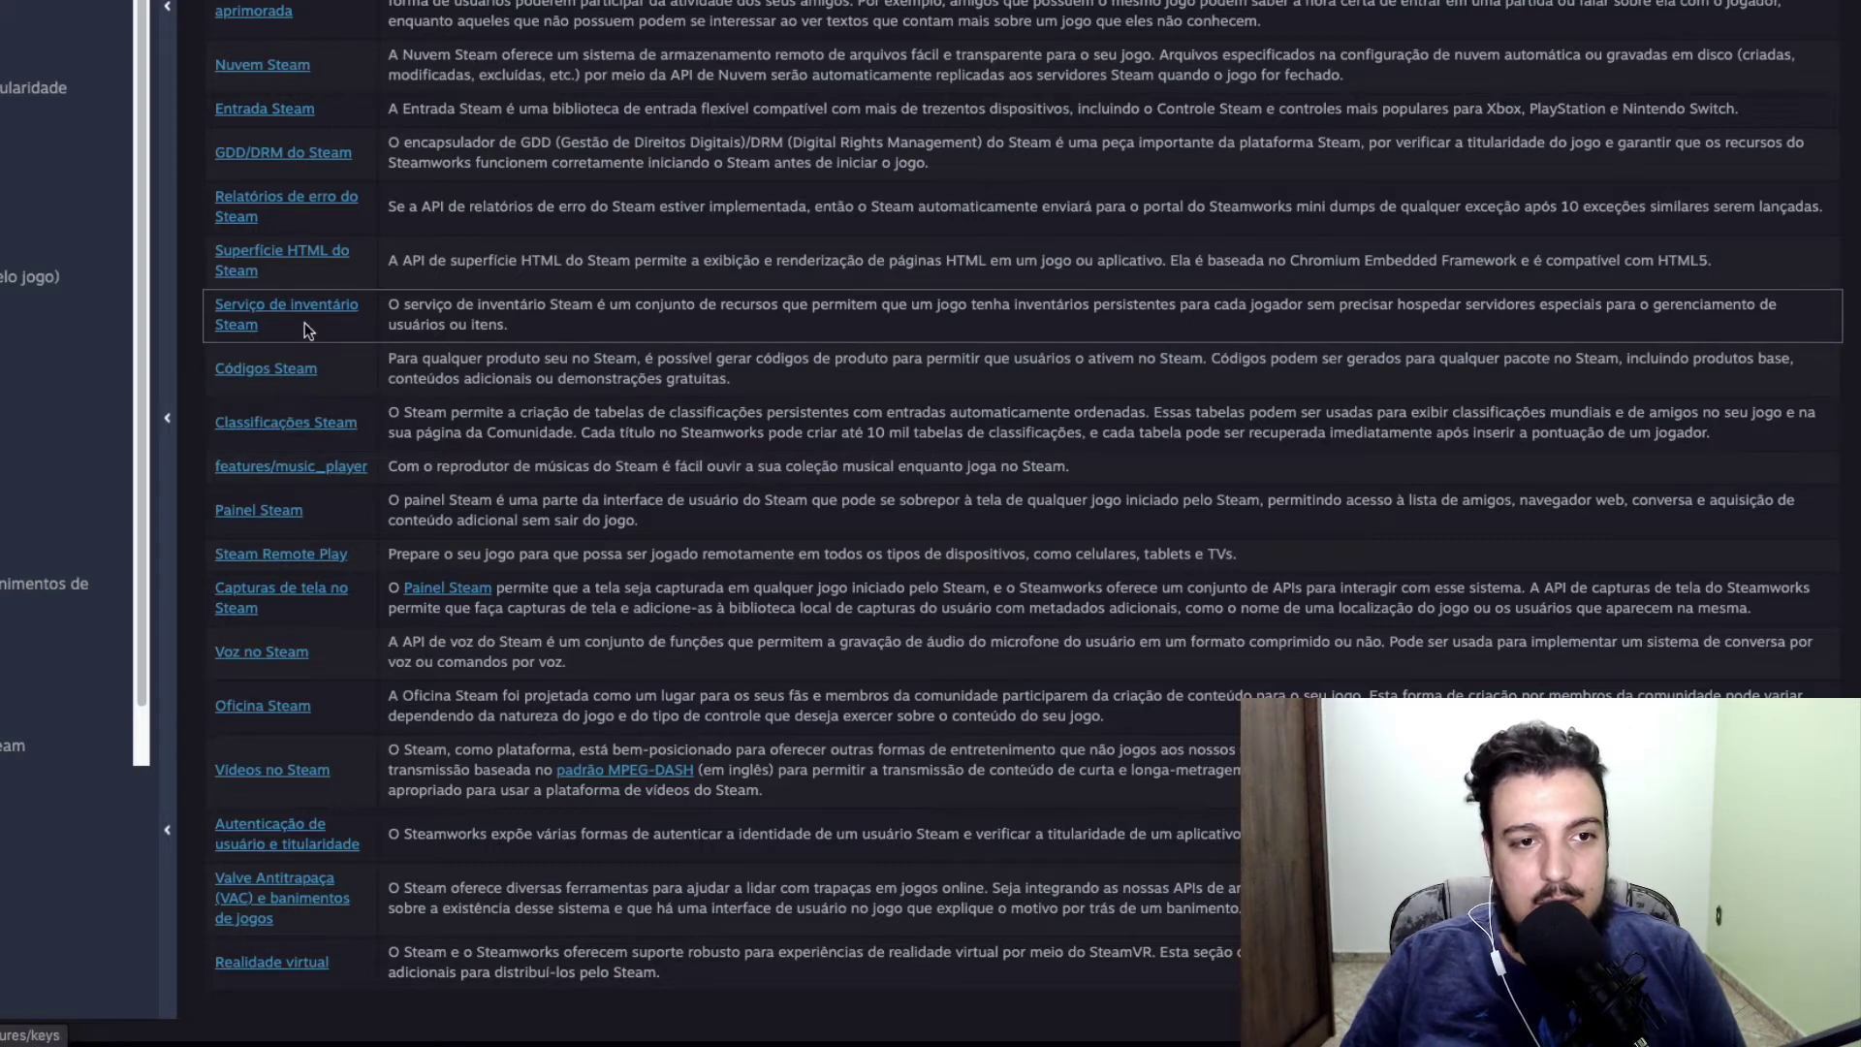
pyautogui.scroll(3, 305, 322)
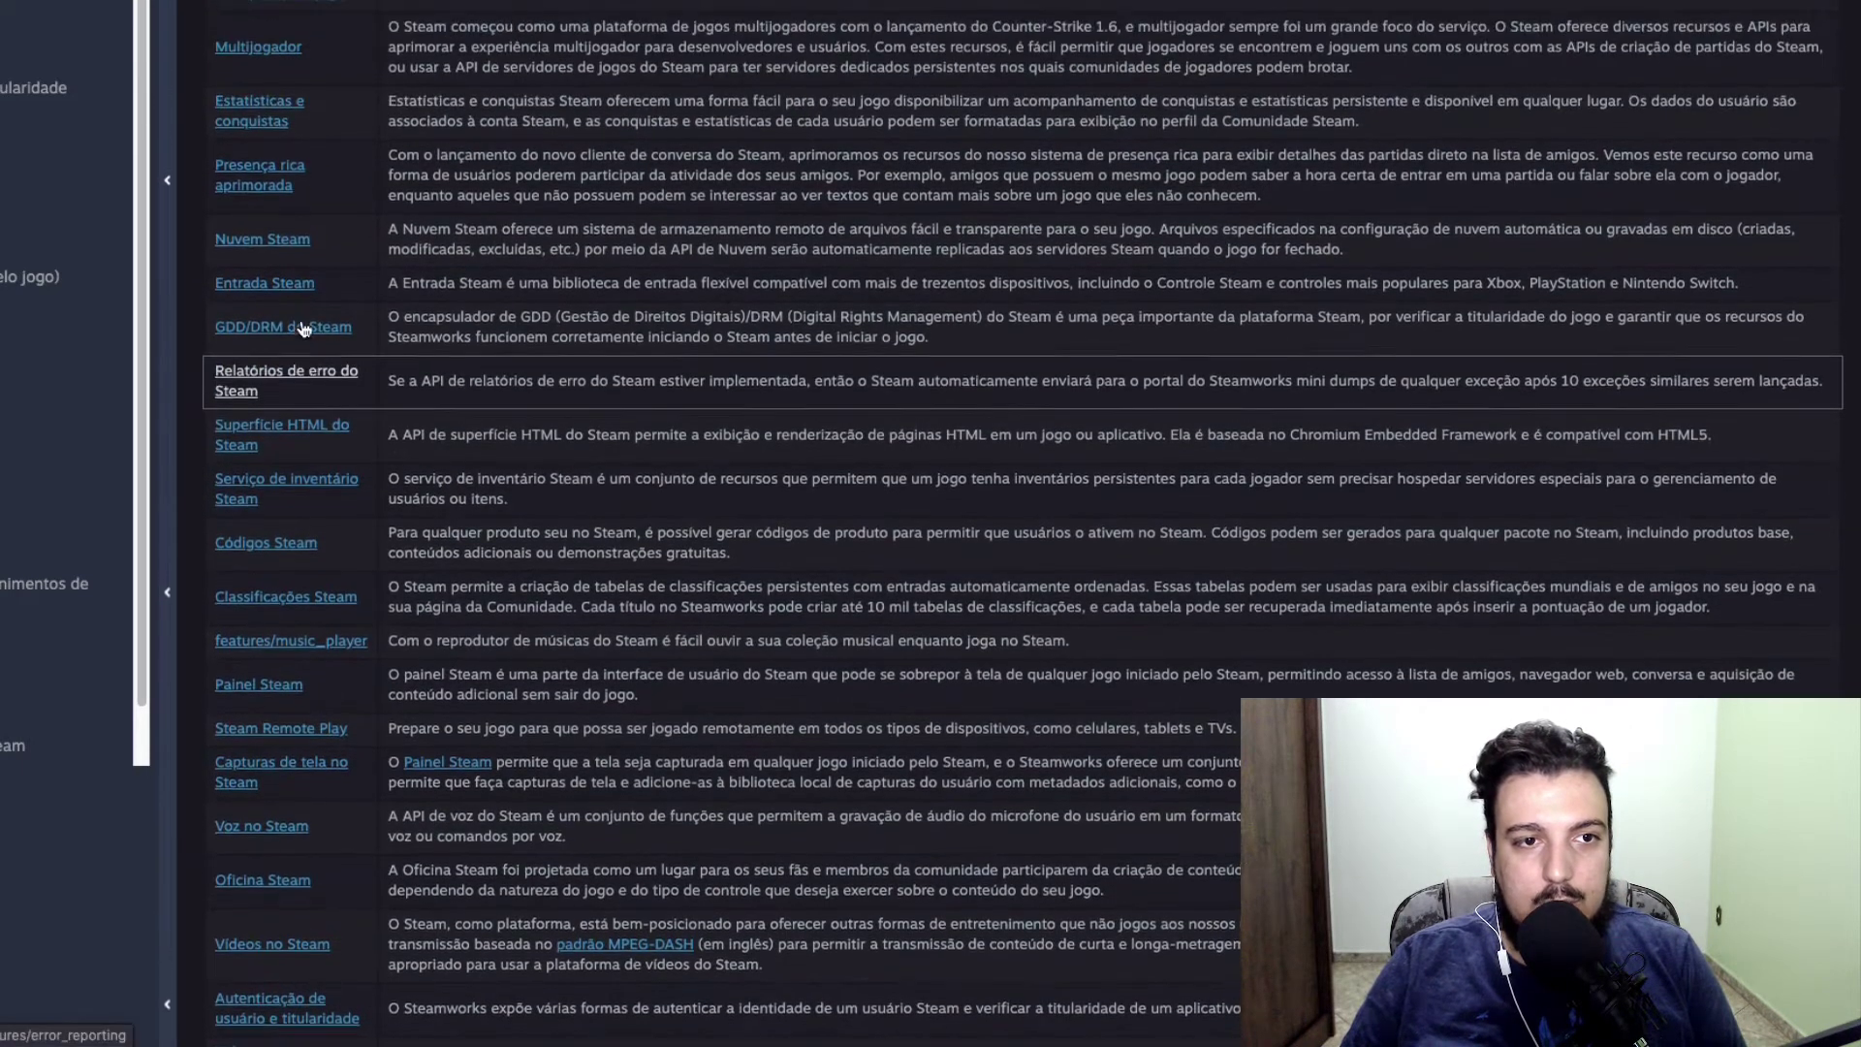
pyautogui.scroll(1, 304, 330)
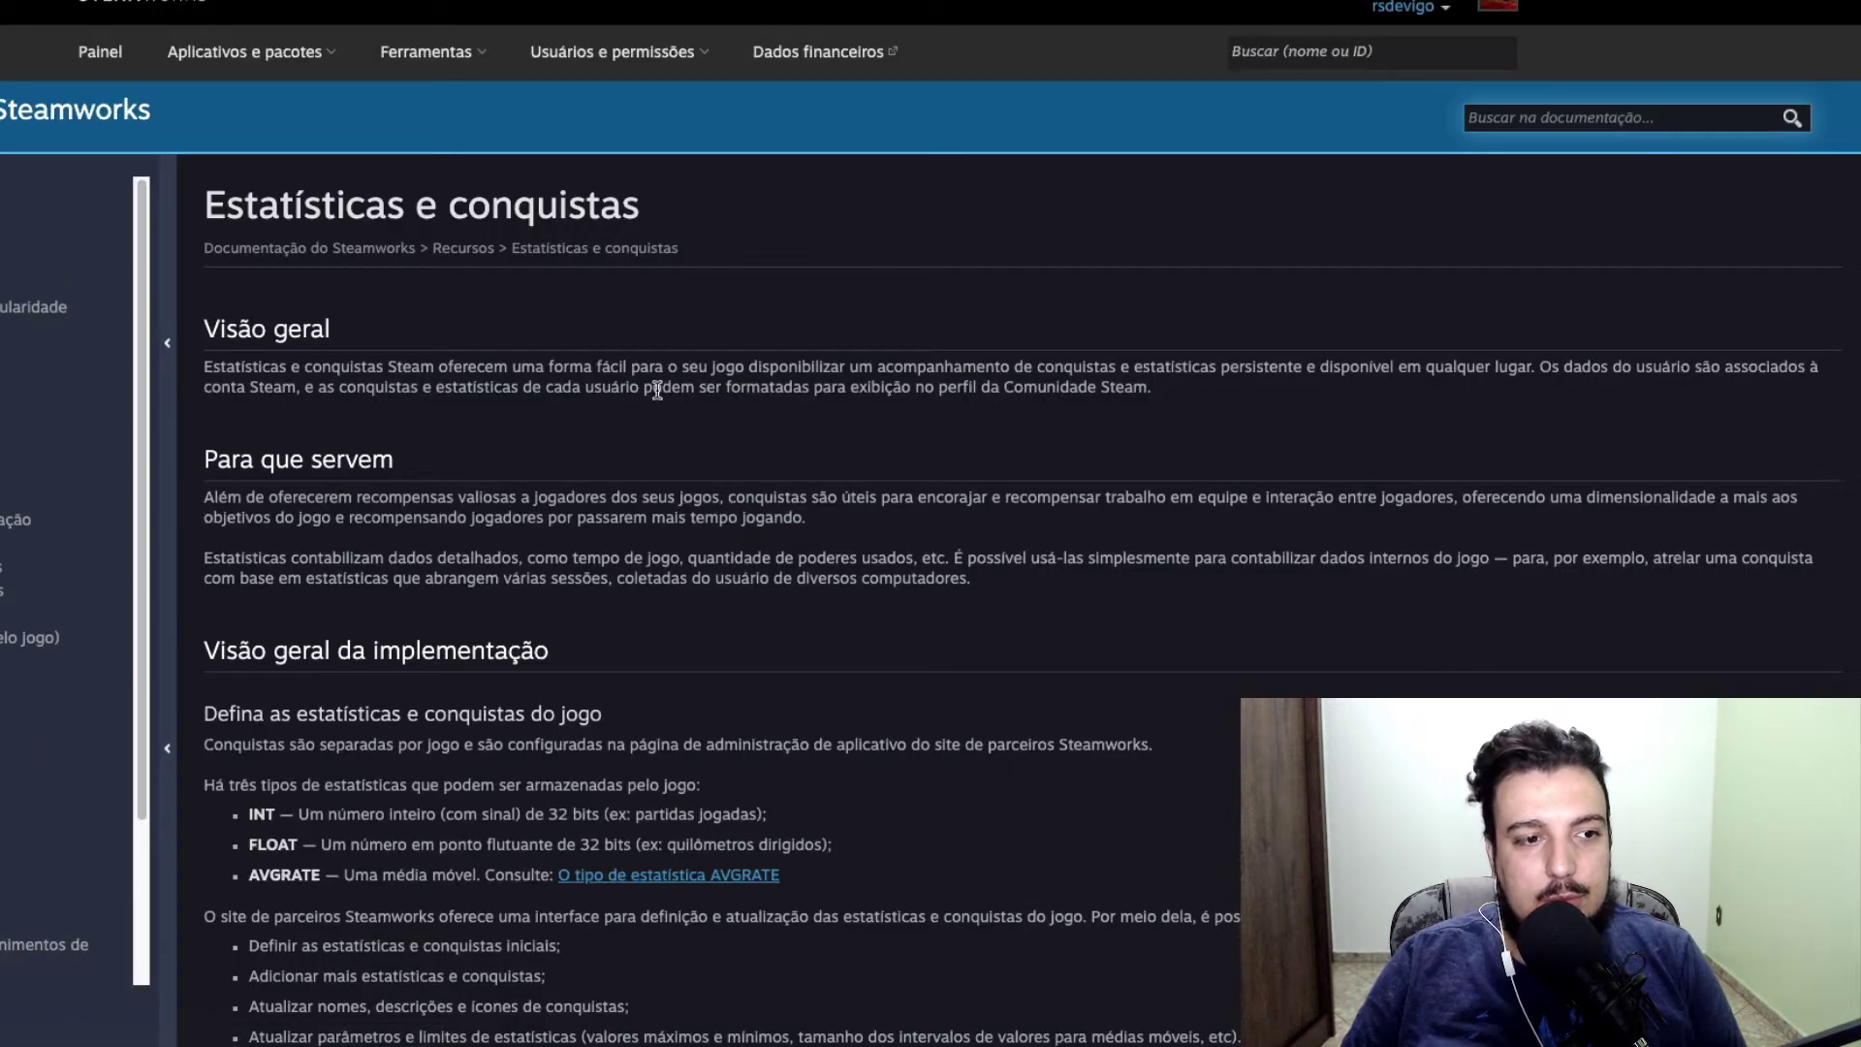
# Skim the Estatísticas e conquistas page, covering the property lists, the Spacewar achievements example and the Como usá-las section
pyautogui.scroll(-10, 932, 893)
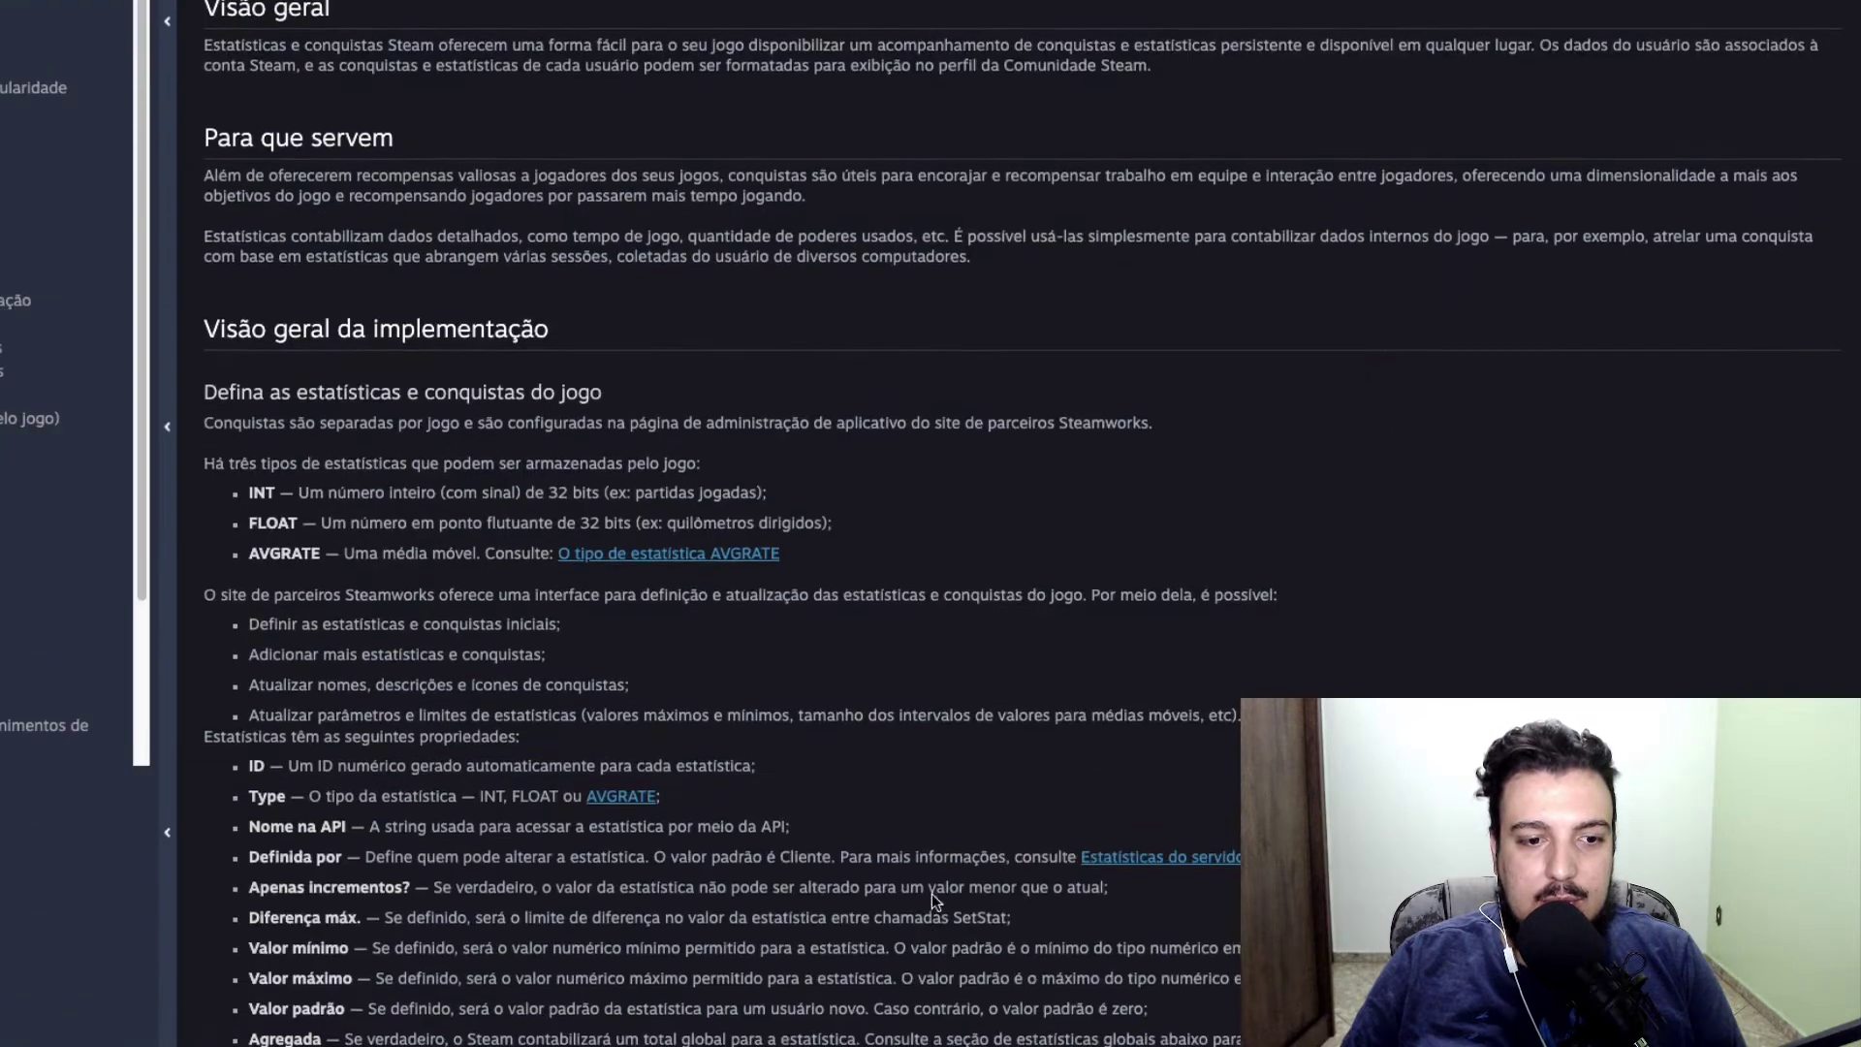
pyautogui.scroll(-6, 1115, 867)
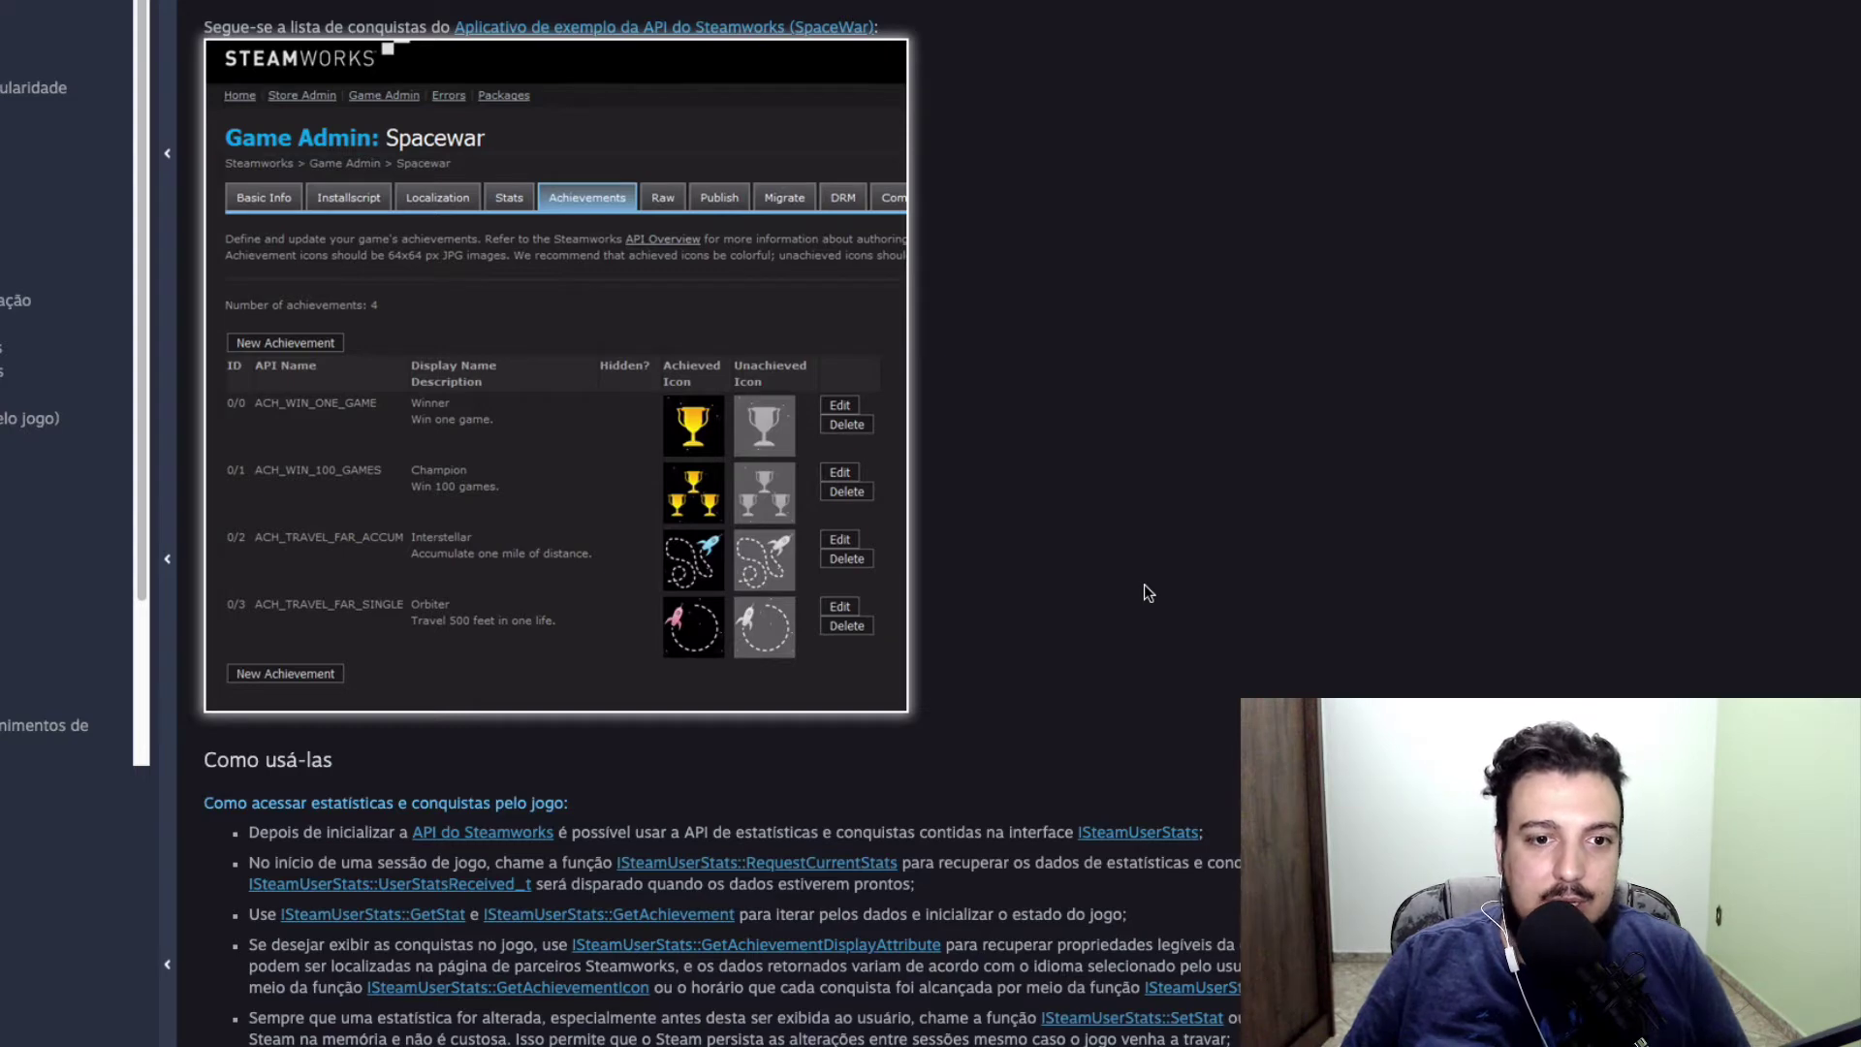
pyautogui.scroll(-5, 1145, 593)
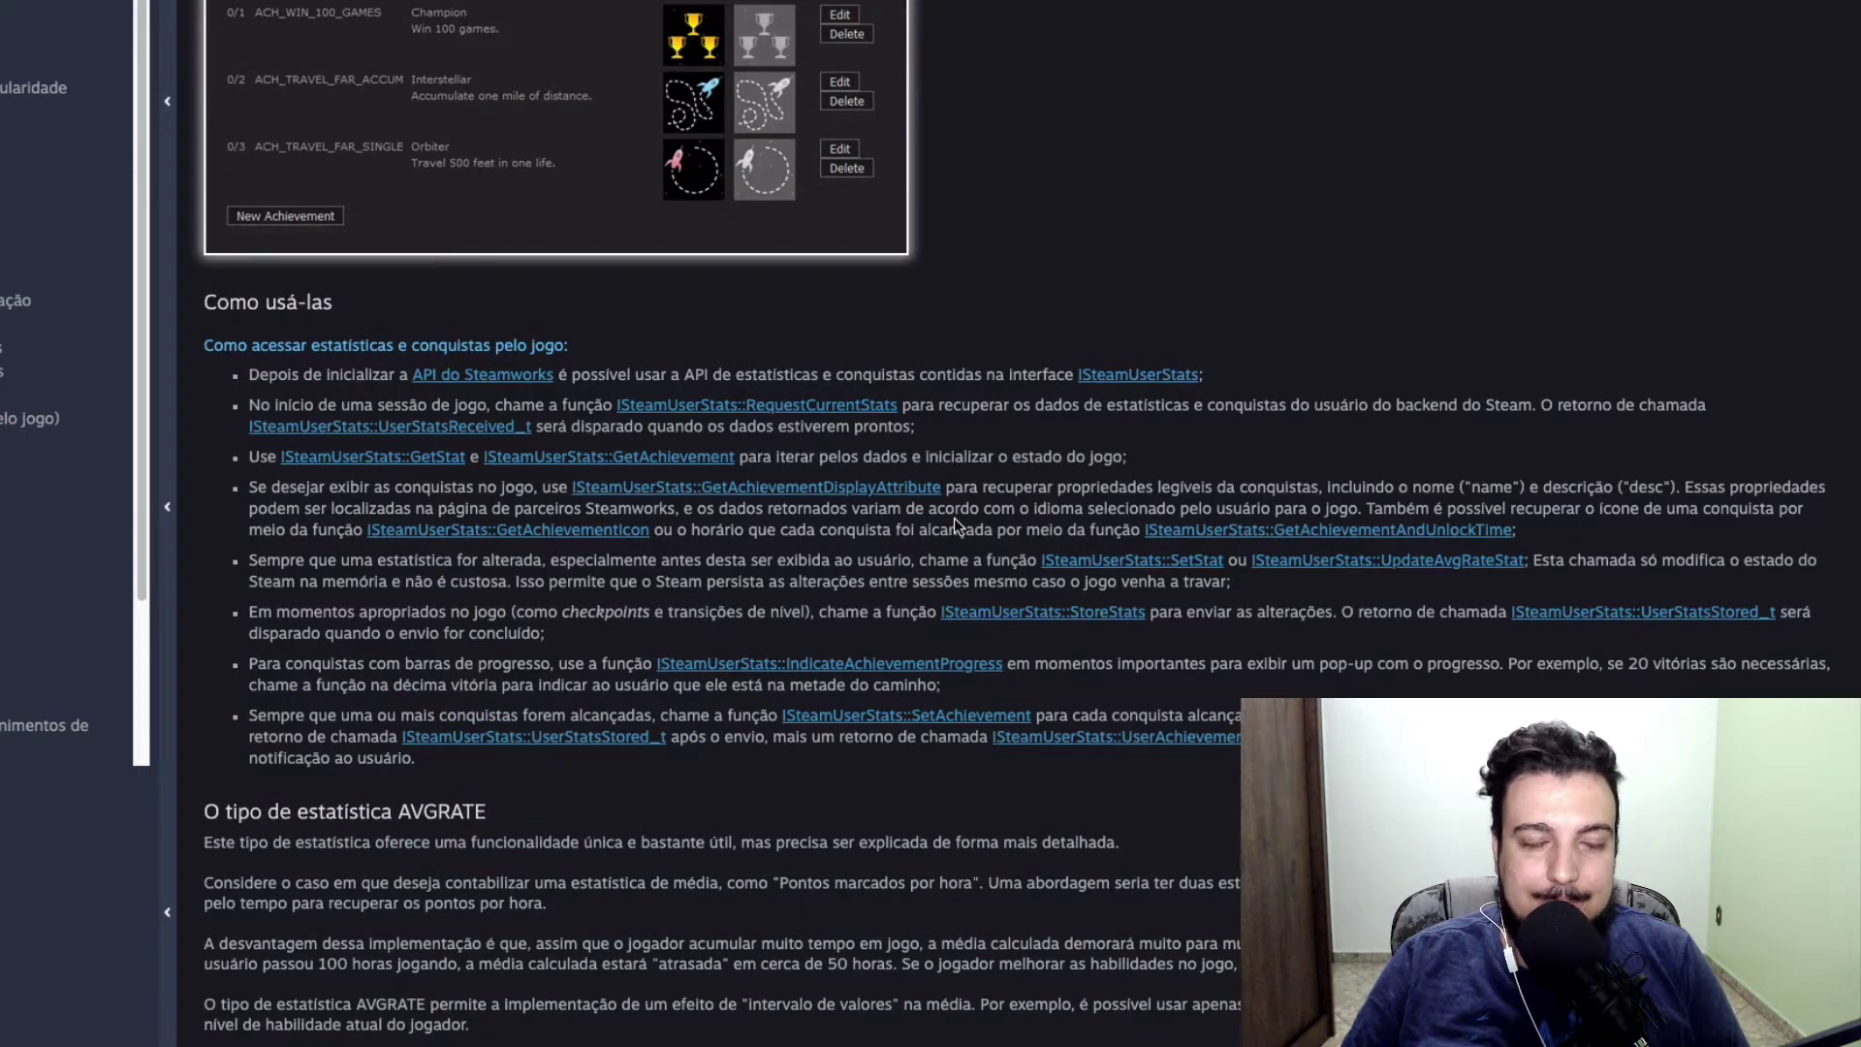
pyautogui.scroll(3, 953, 523)
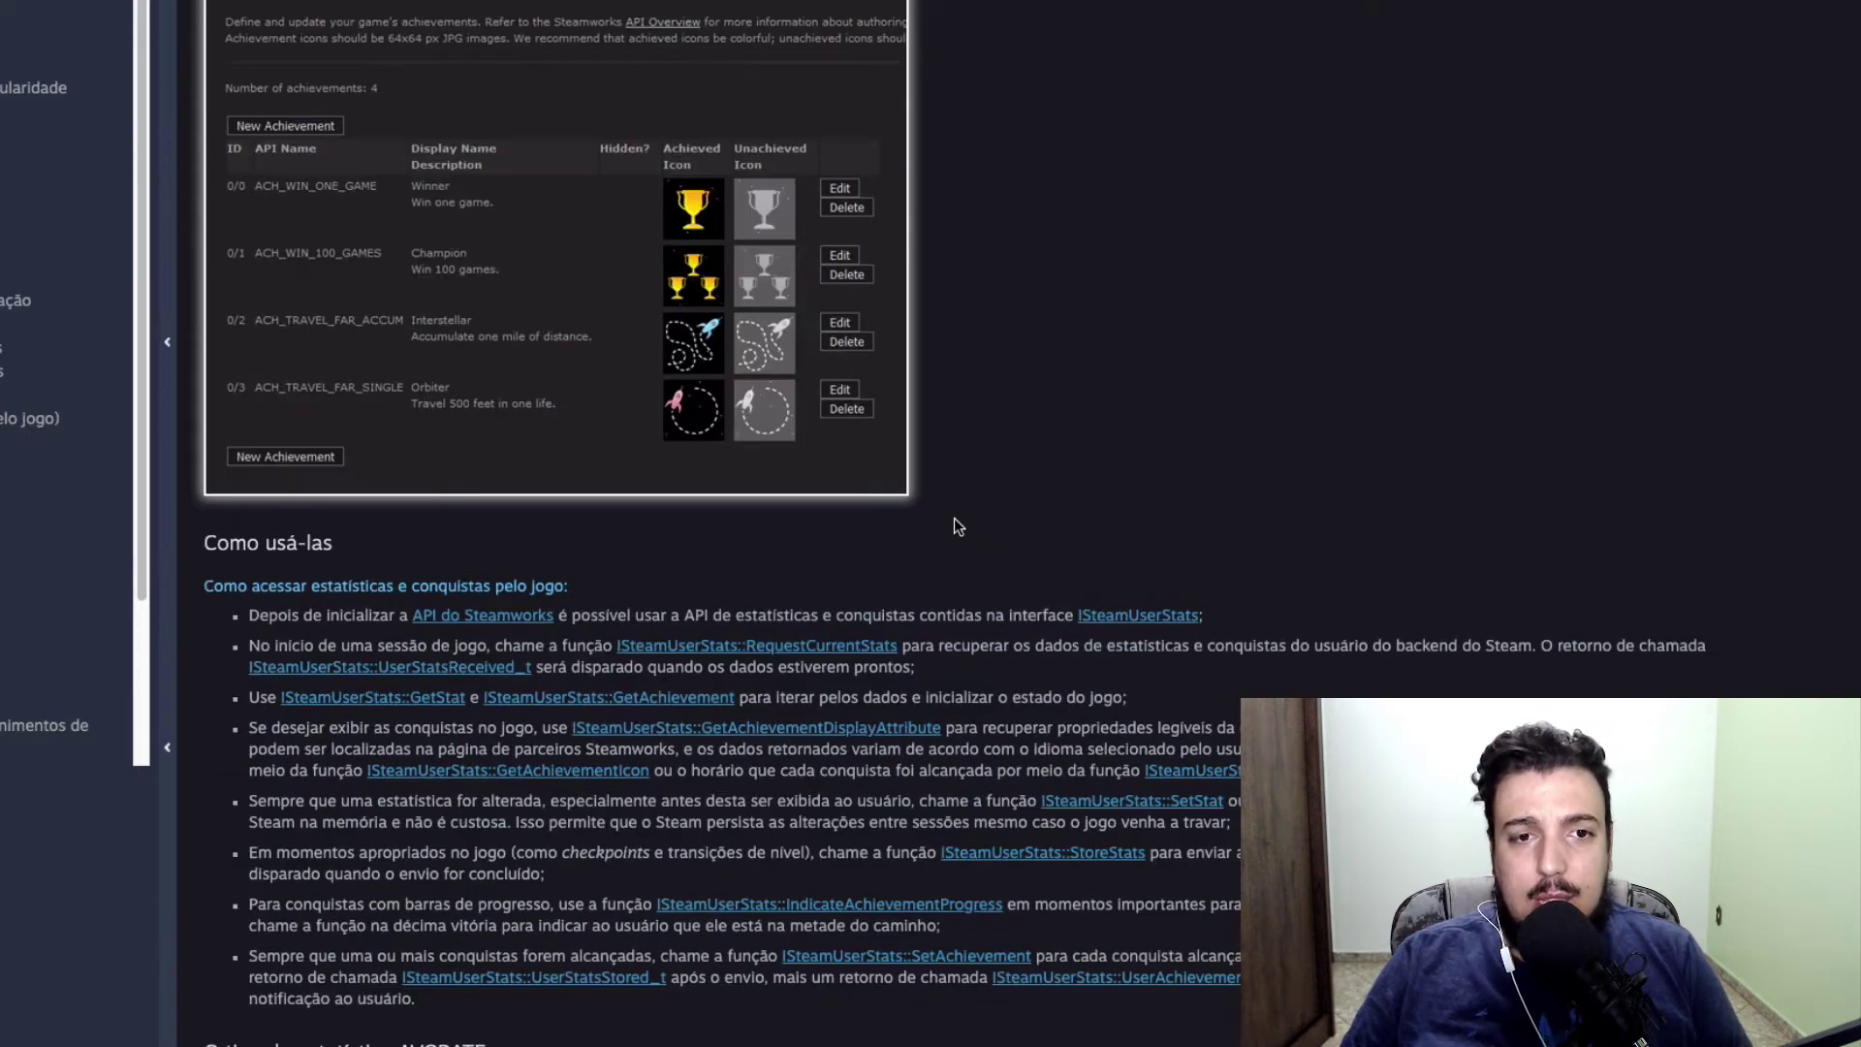
pyautogui.scroll(6, 953, 523)
pyautogui.scroll(5, 595, 445)
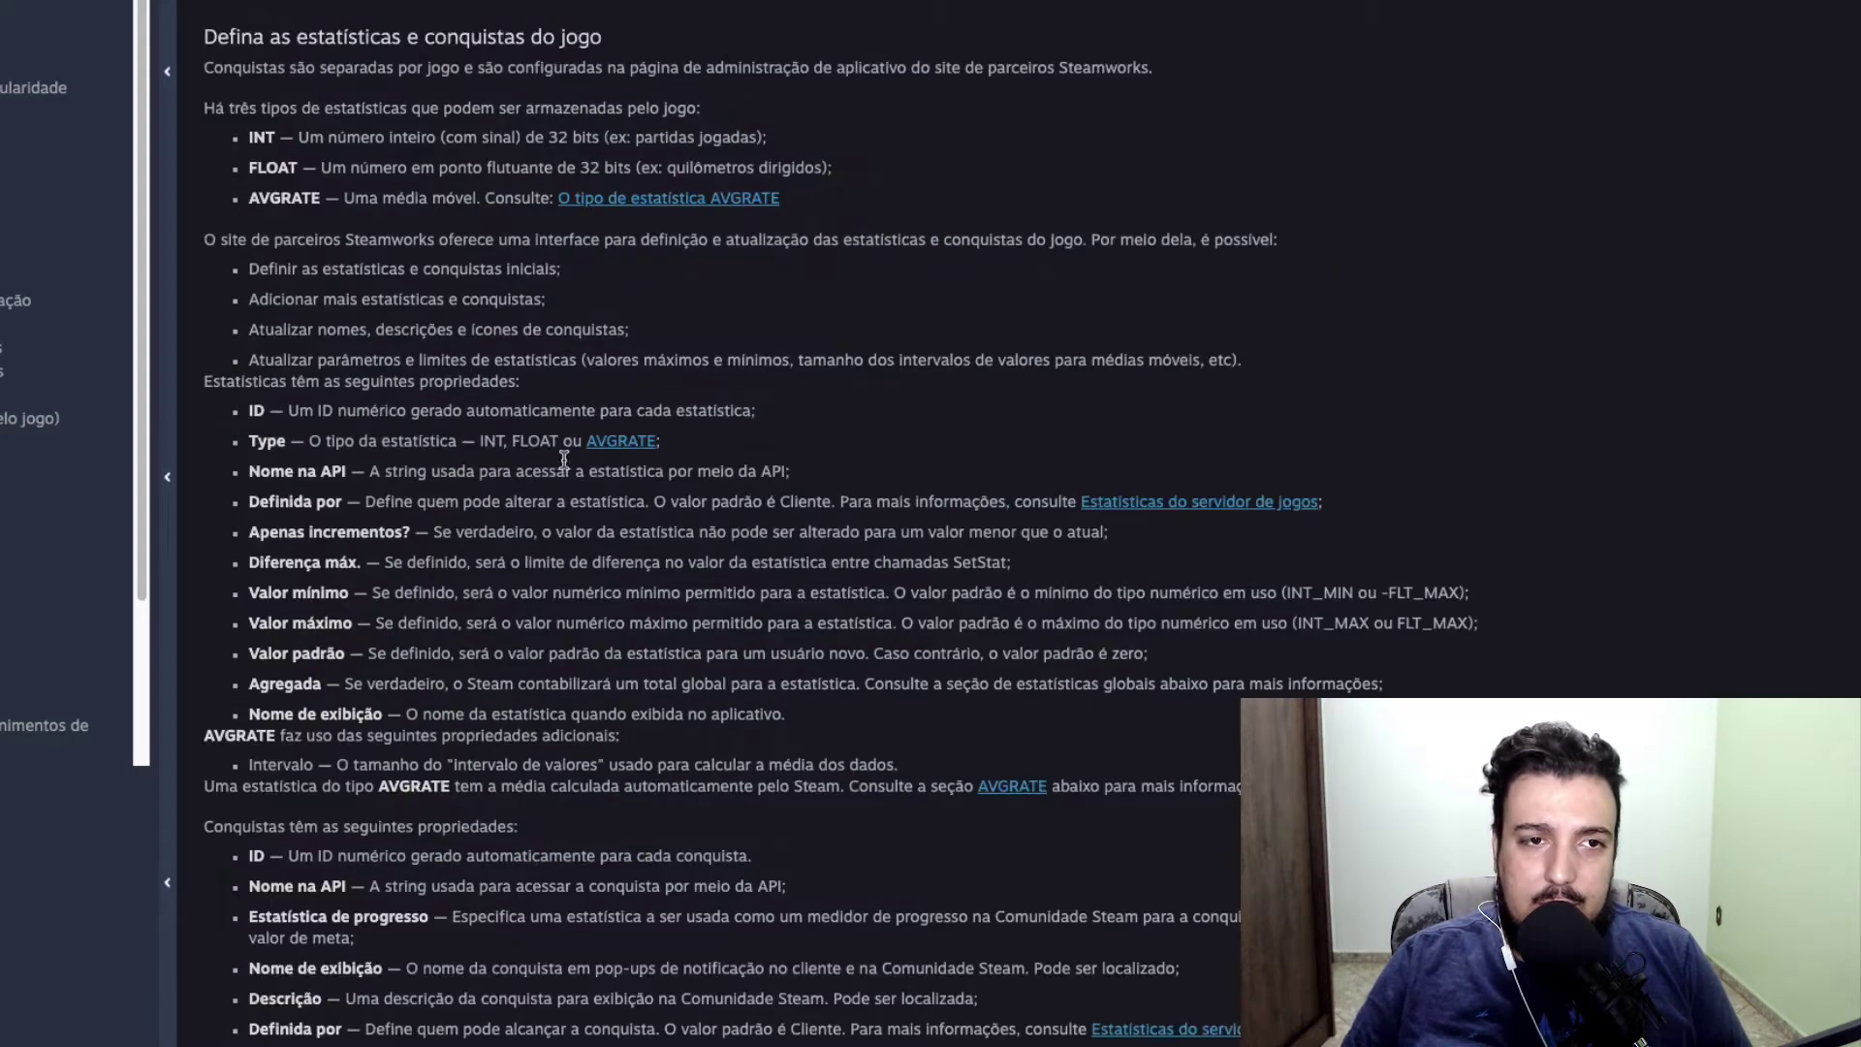
pyautogui.scroll(2, 790, 461)
pyautogui.scroll(4, 787, 455)
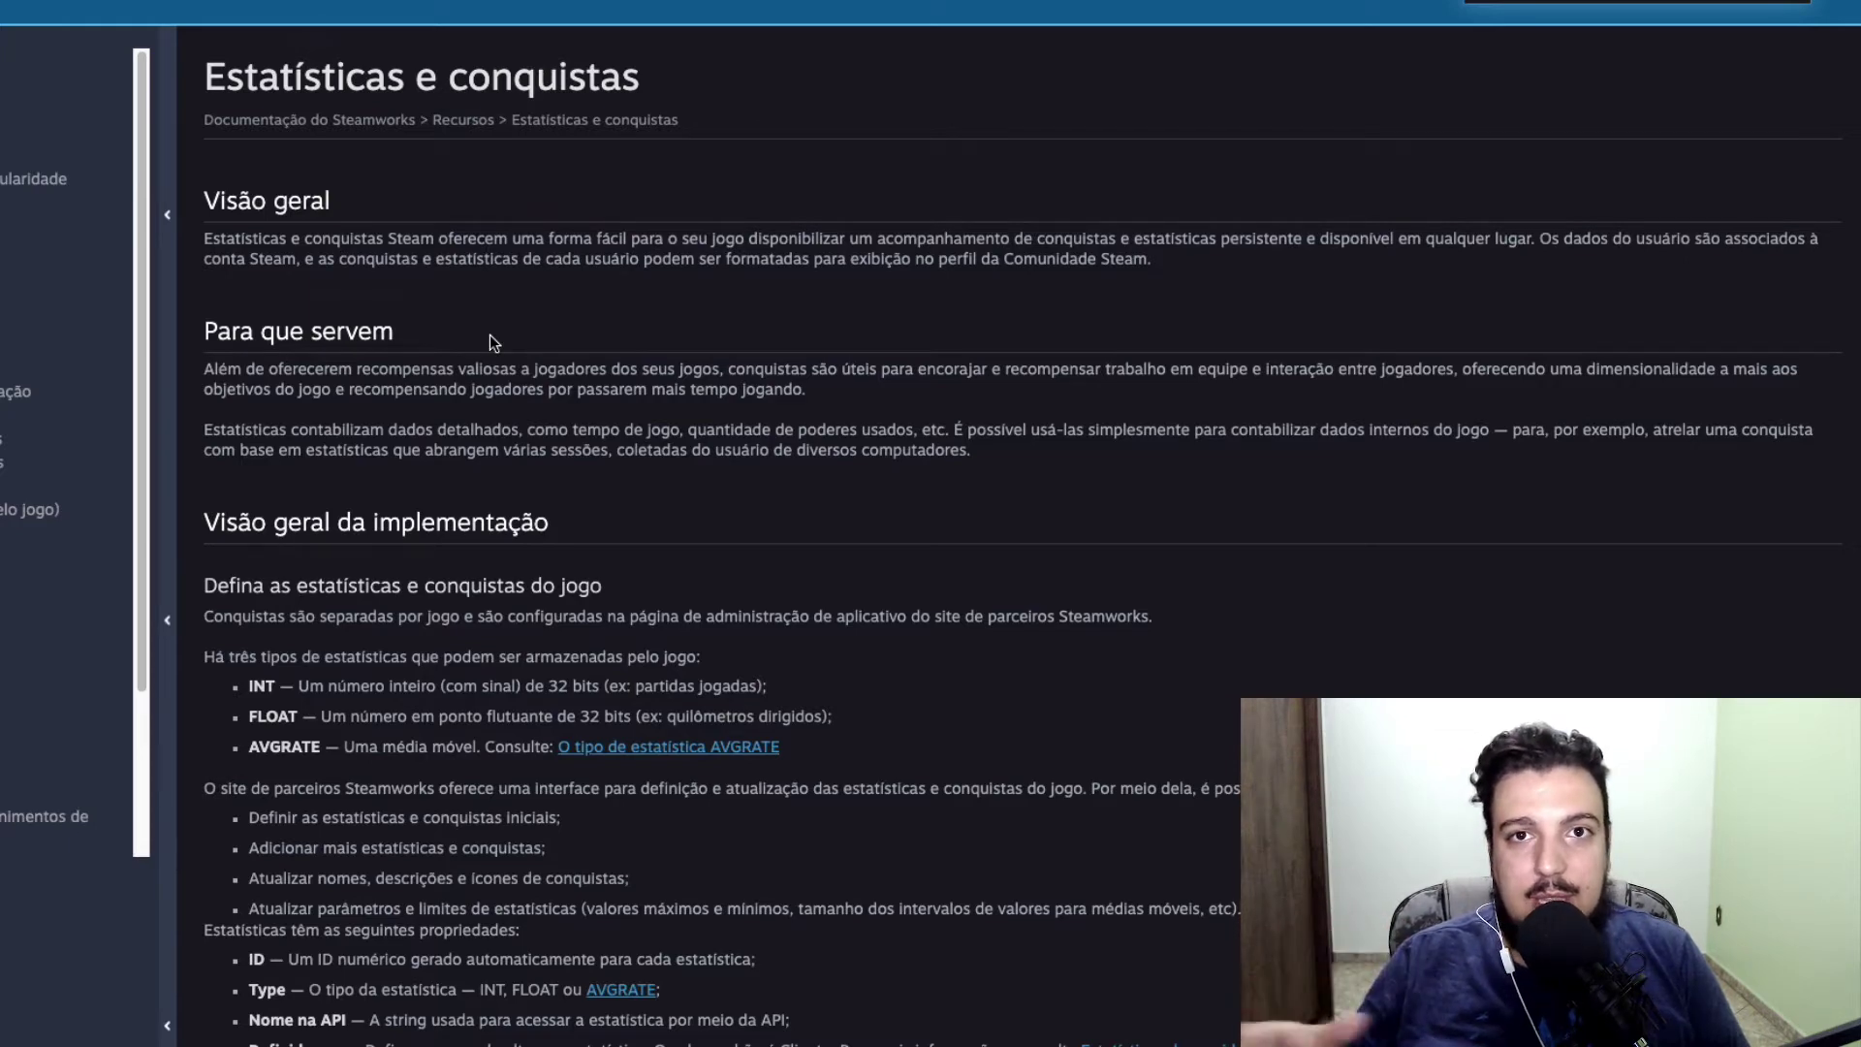
# Review the three storable statistic types under Defina as estatísticas e conquistas do jogo, highlighting INT, FLOAT and AVGRATE
pyautogui.scroll(-3, 931, 612)
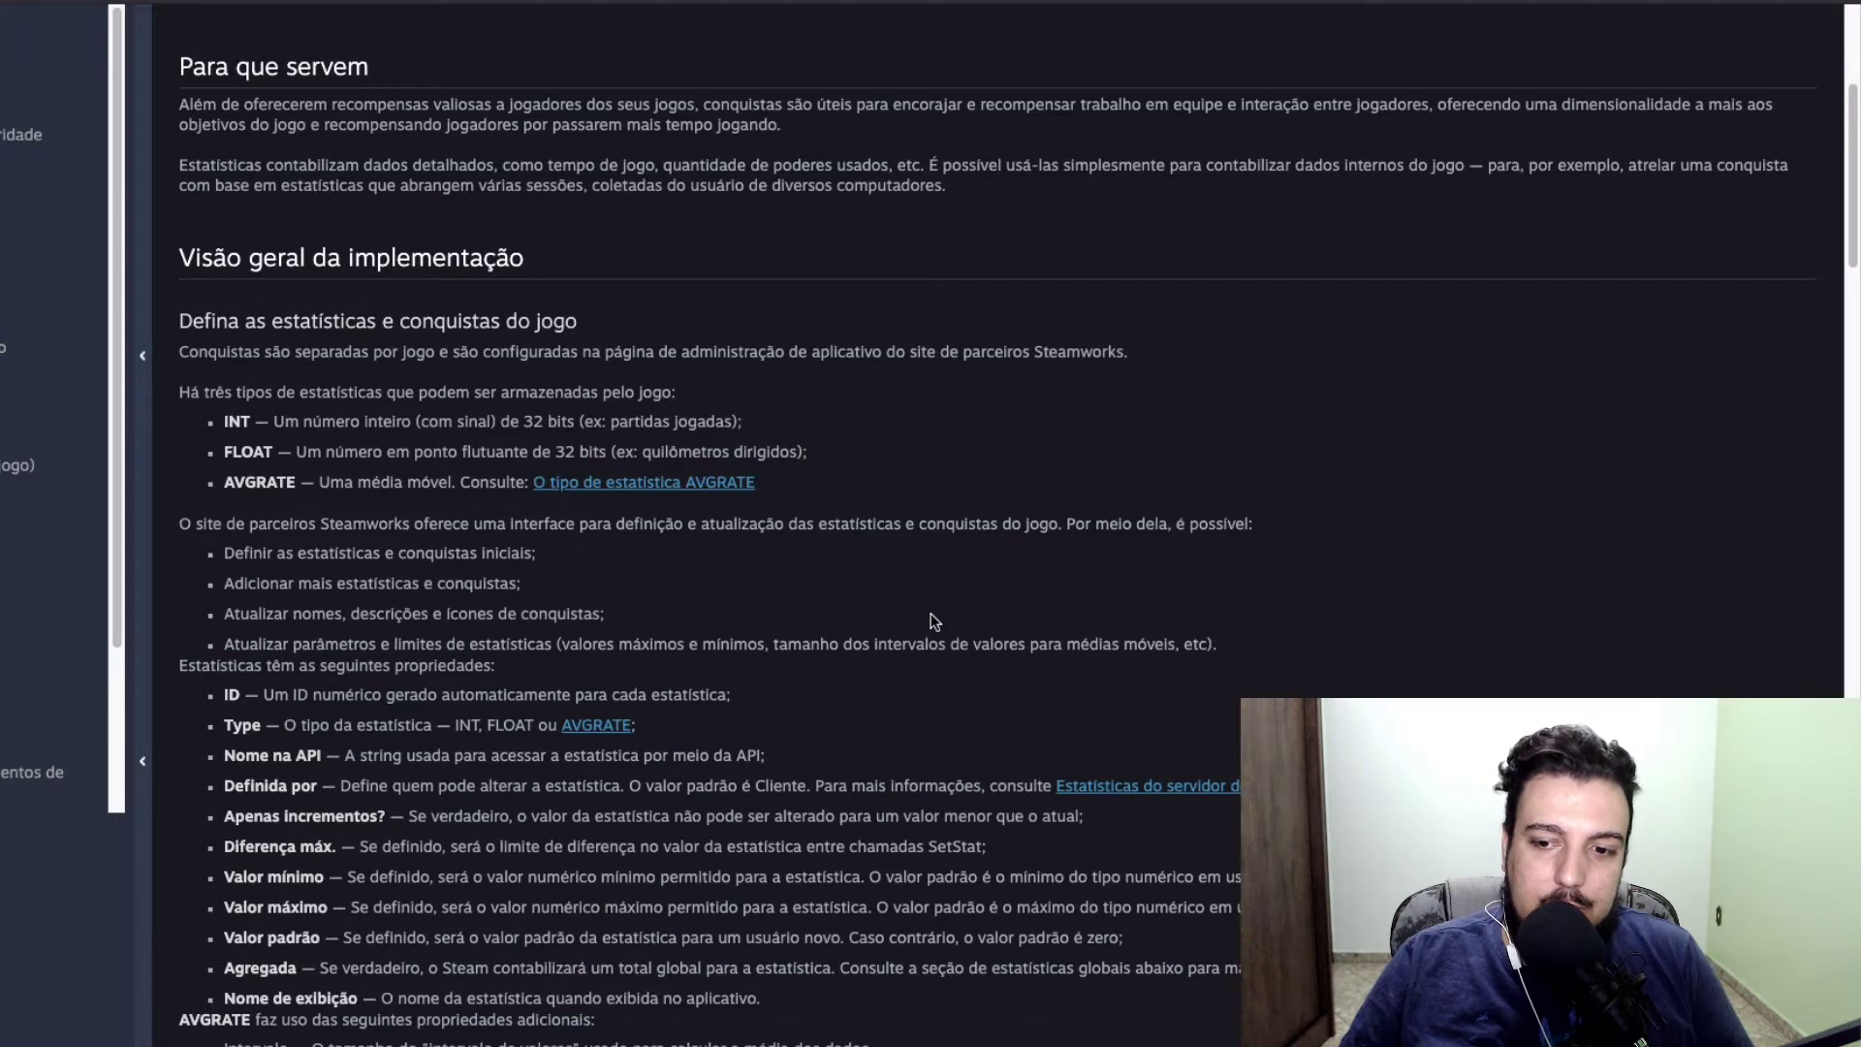
pyautogui.scroll(-1, 931, 621)
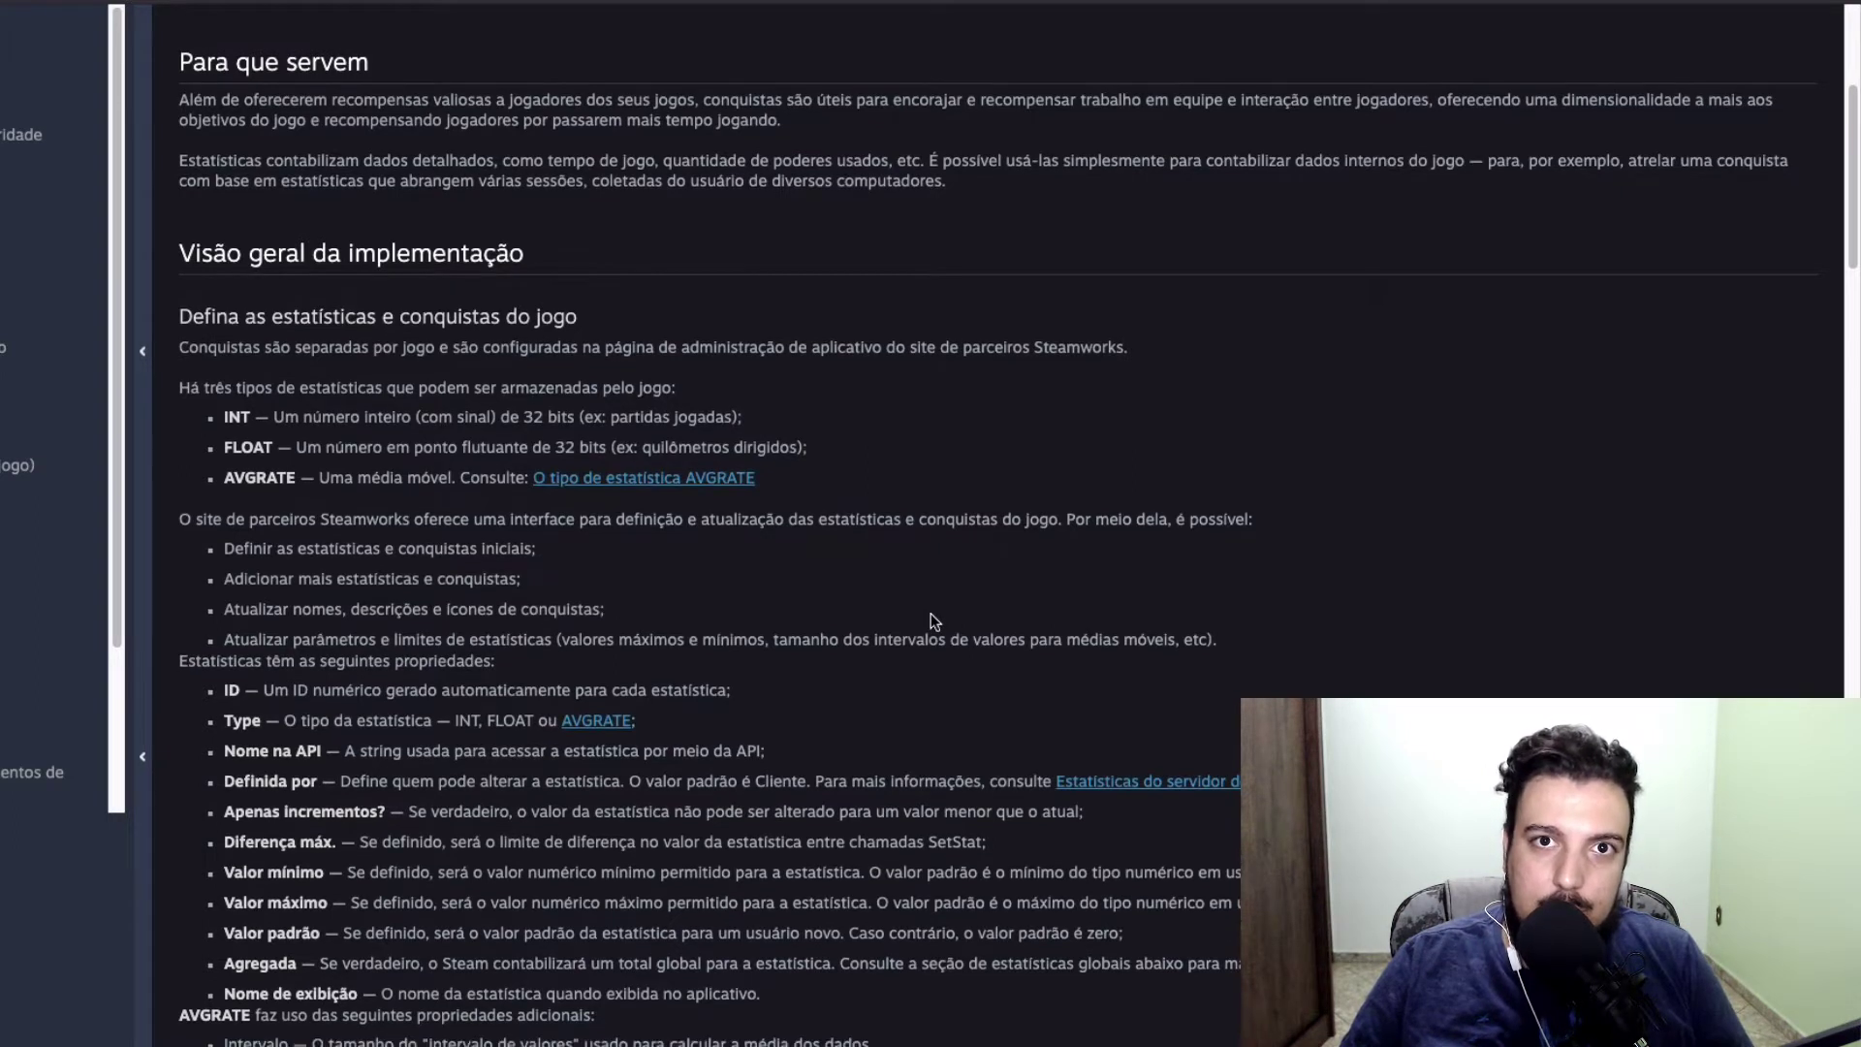
pyautogui.scroll(-1, 930, 621)
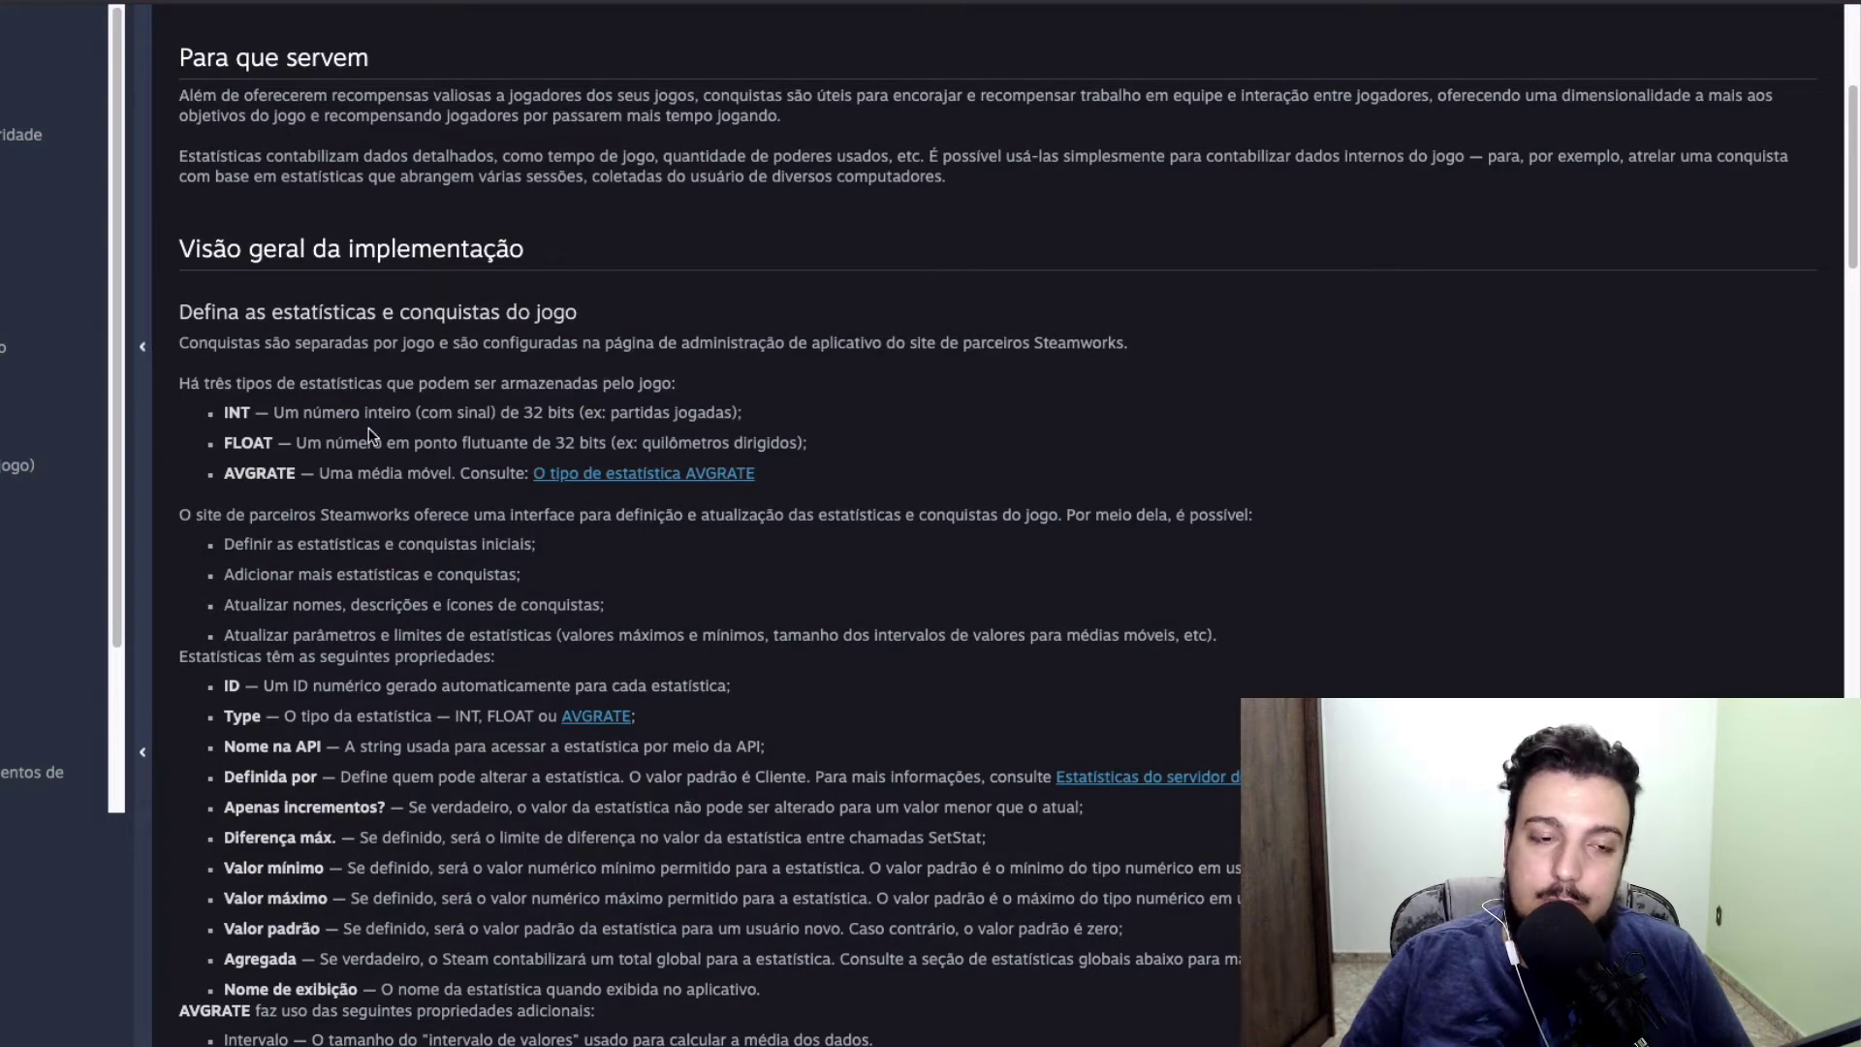
pyautogui.doubleClick(237, 412)
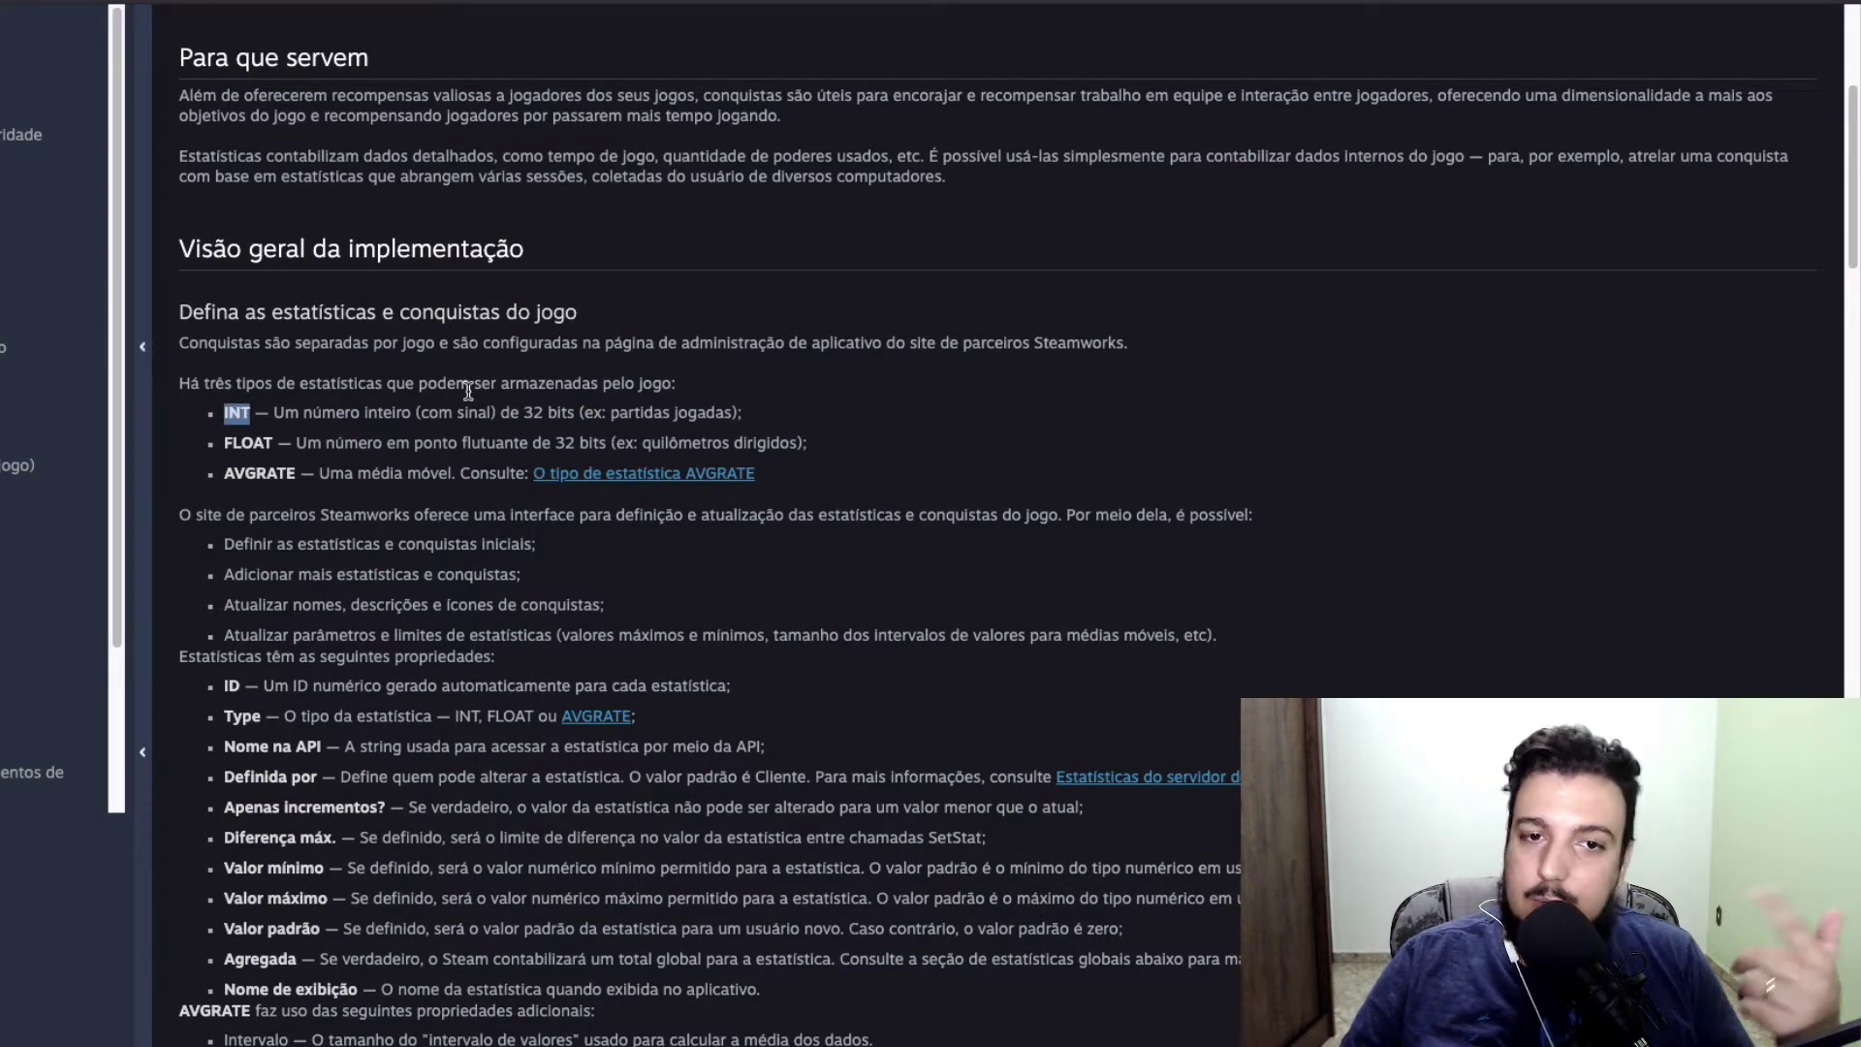
pyautogui.doubleClick(262, 443)
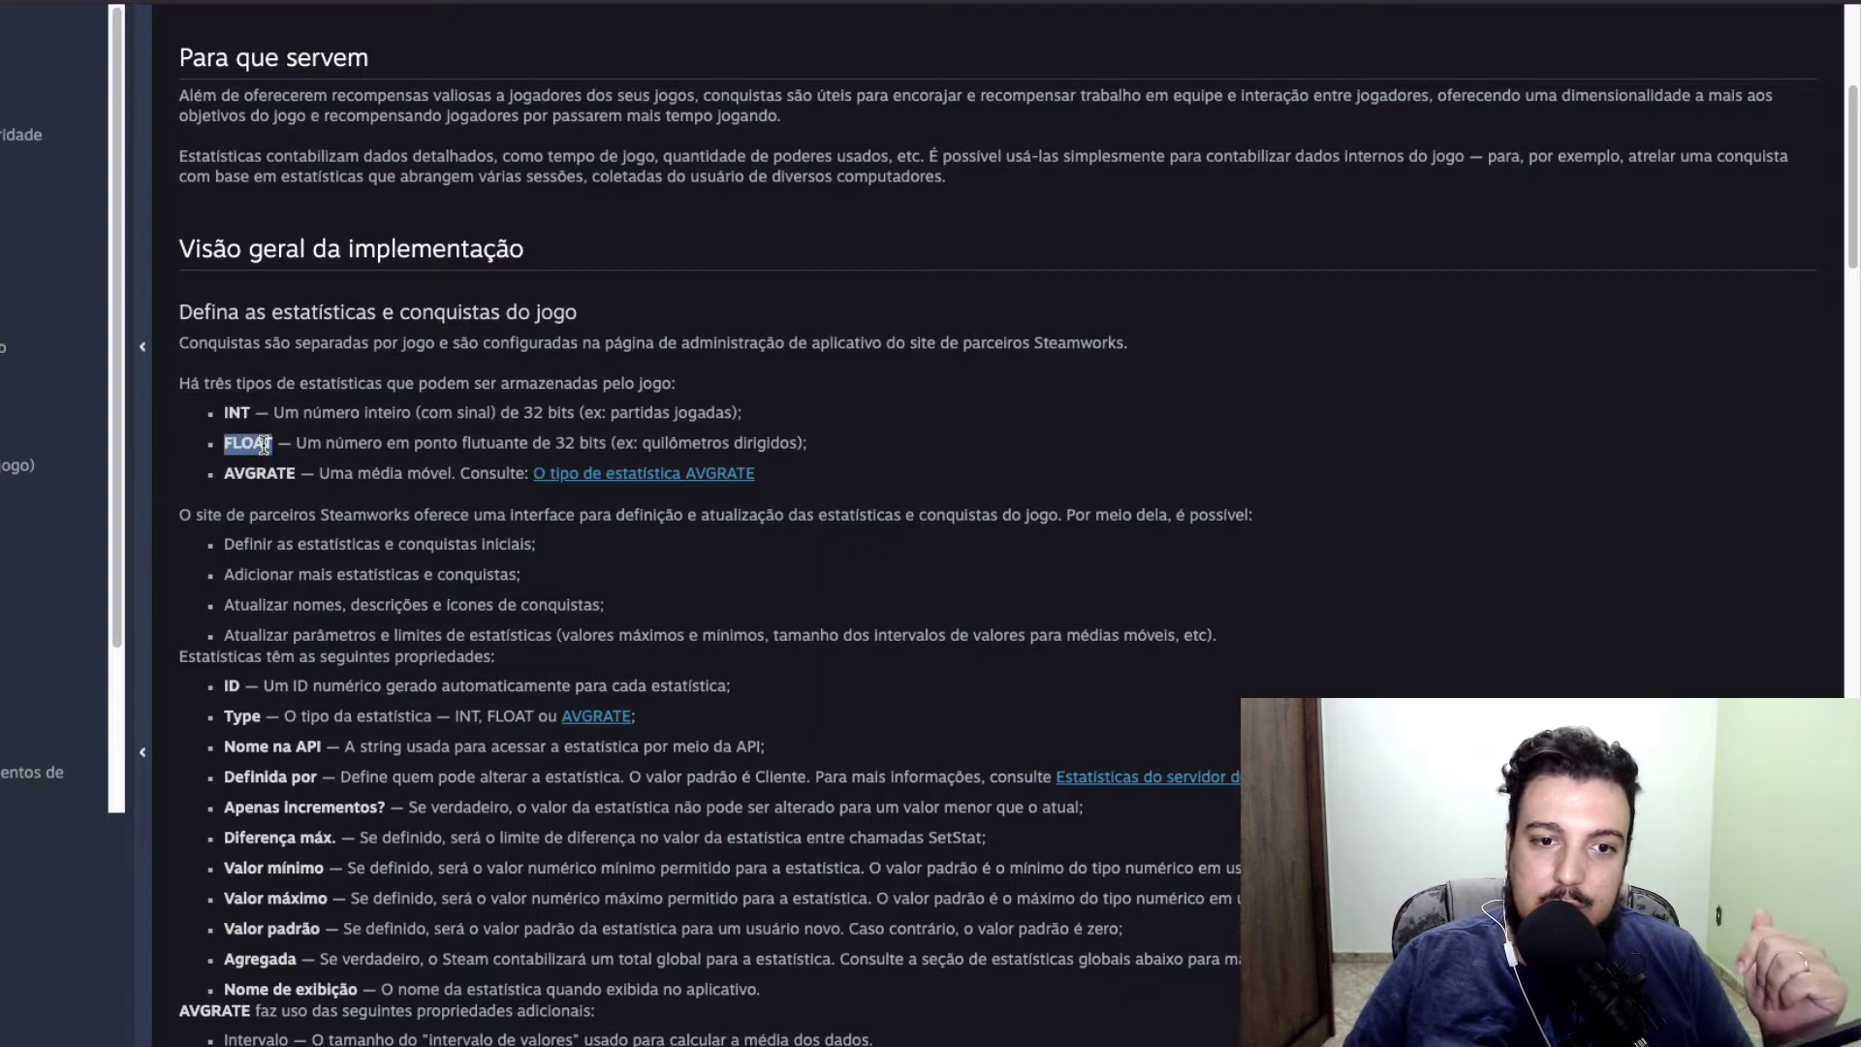
pyautogui.doubleClick(268, 472)
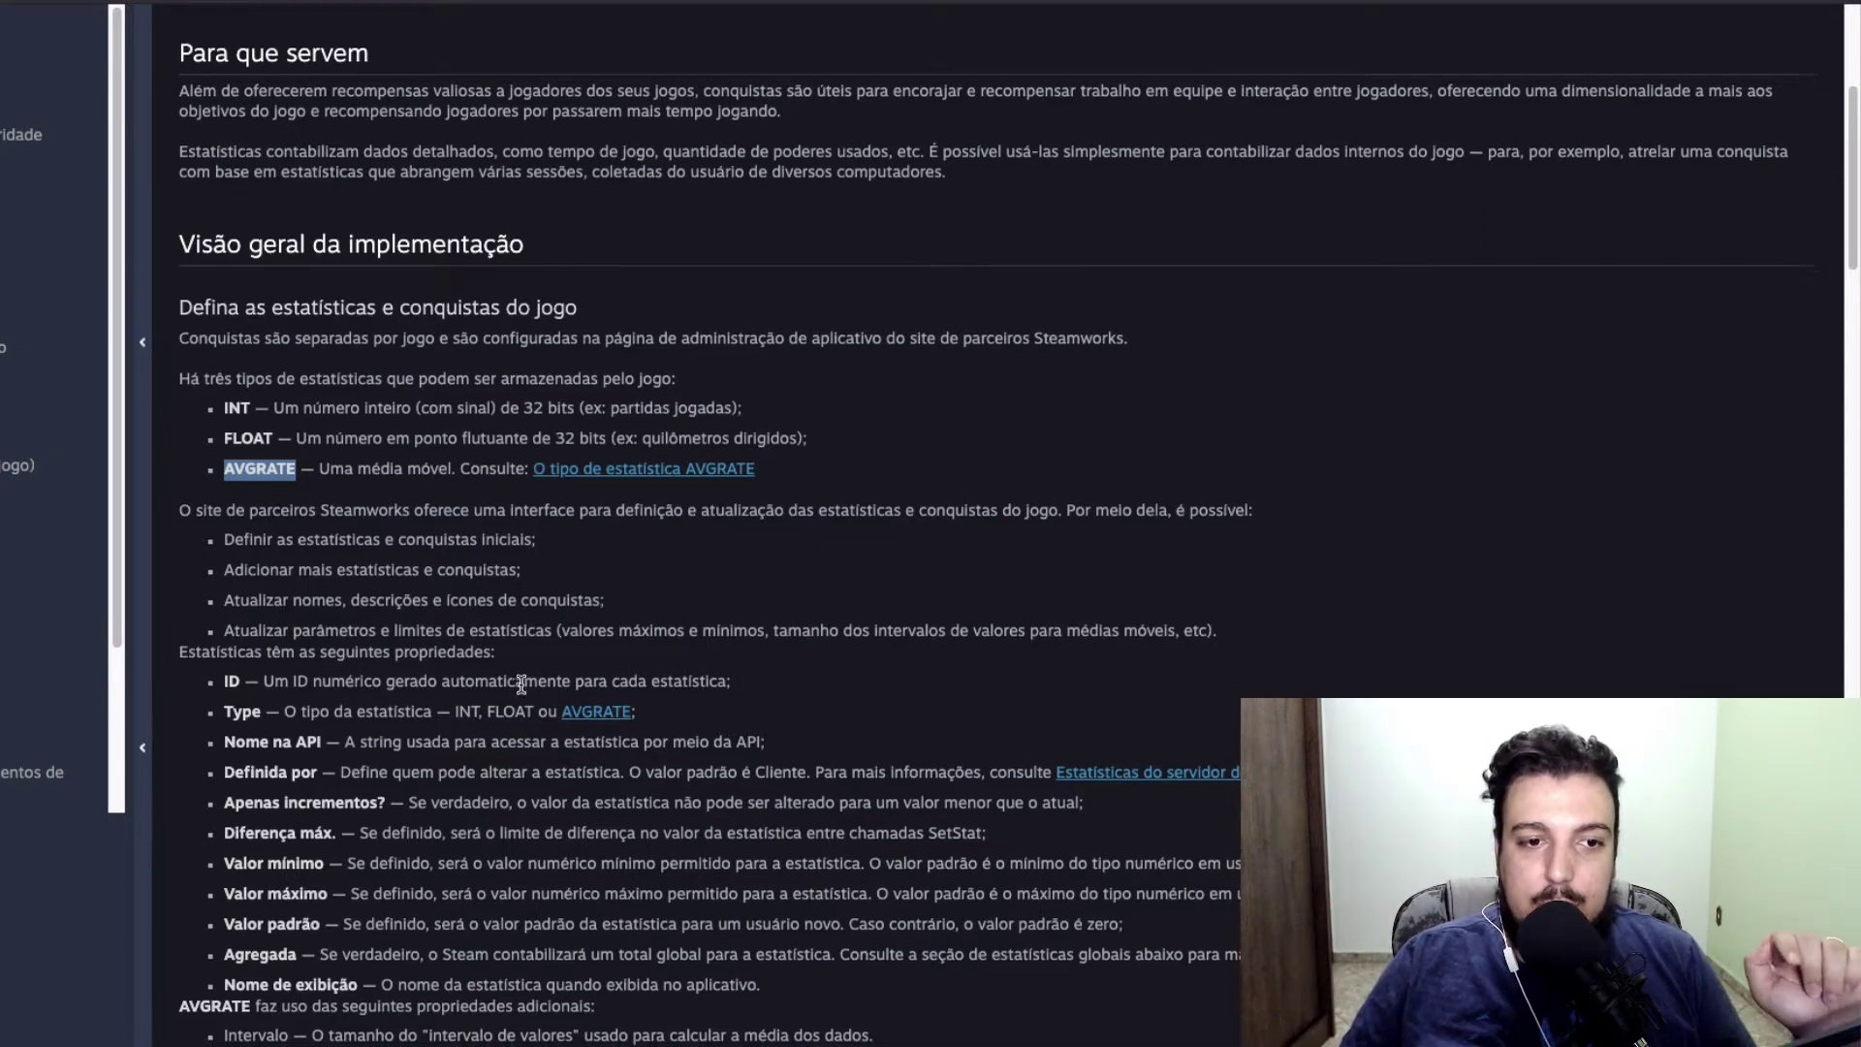
# Read what the partner site interface allows and the first statistic properties, highlighting Nome na API
pyautogui.scroll(-1, 524, 686)
pyautogui.scroll(-3, 759, 551)
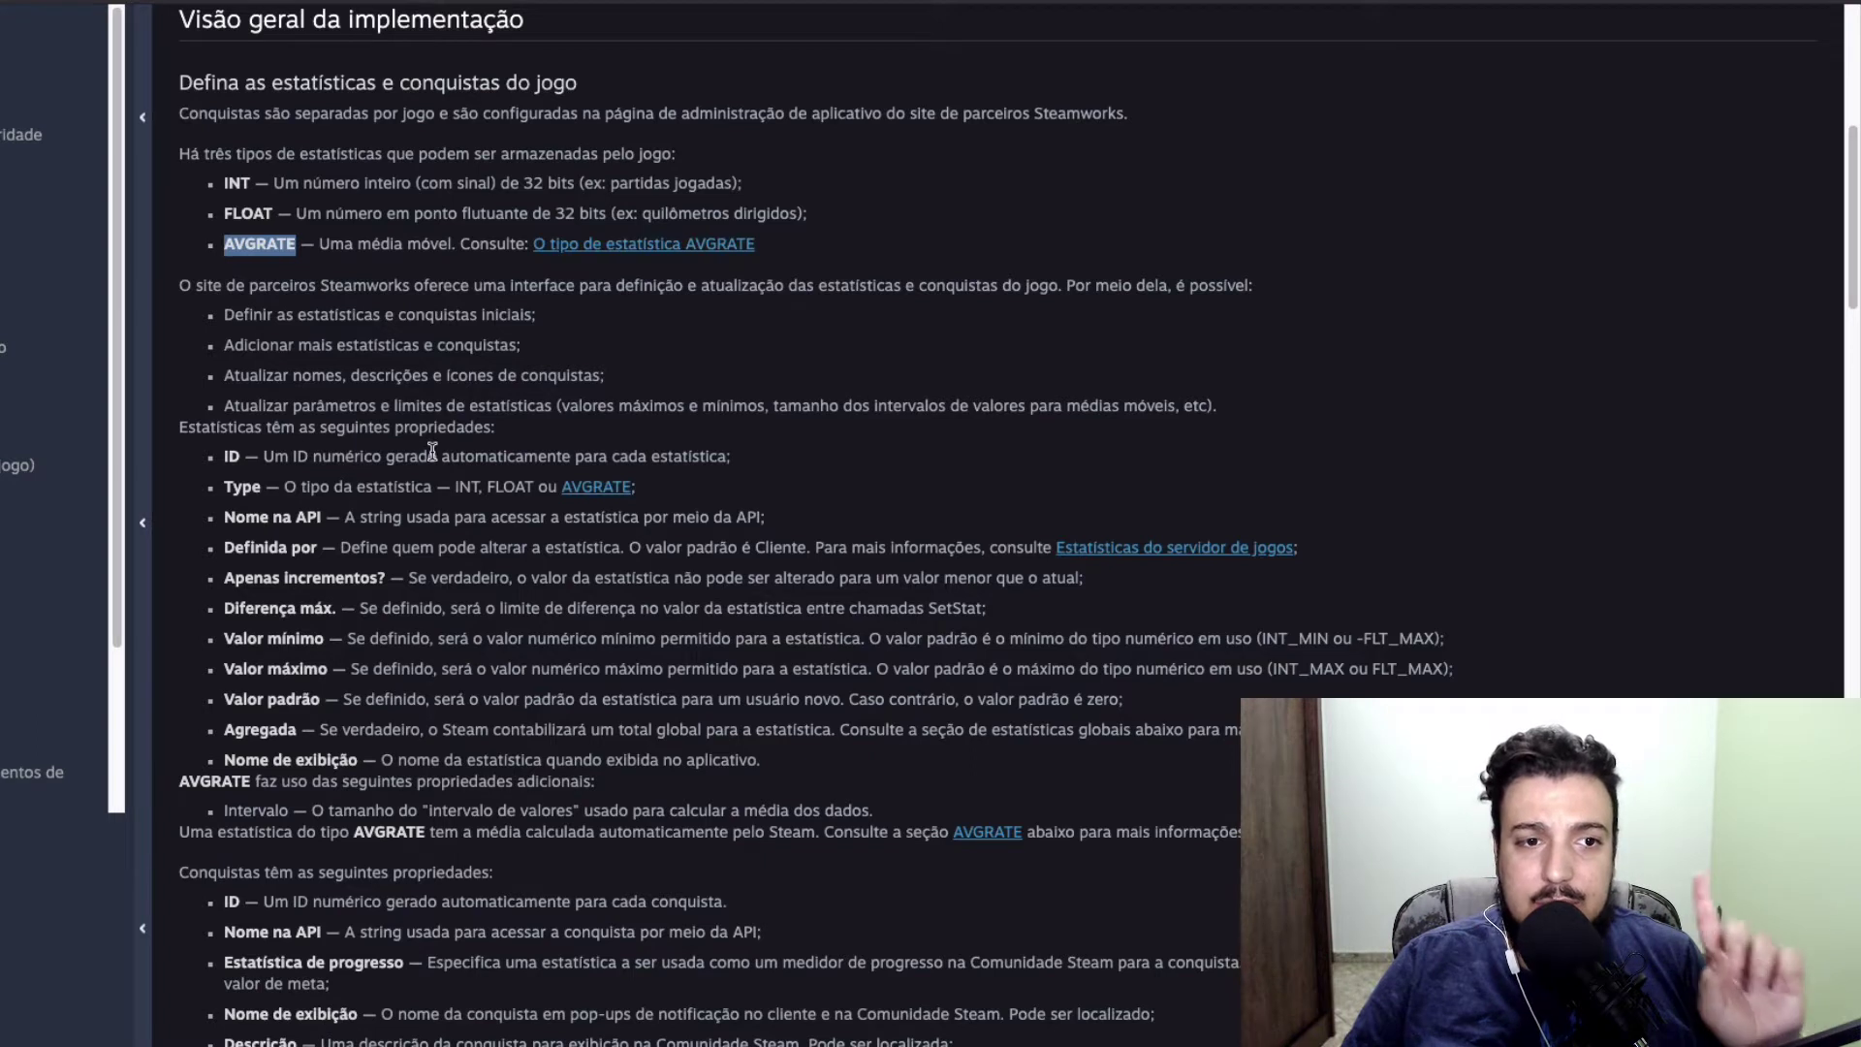
pyautogui.scroll(-1, 432, 451)
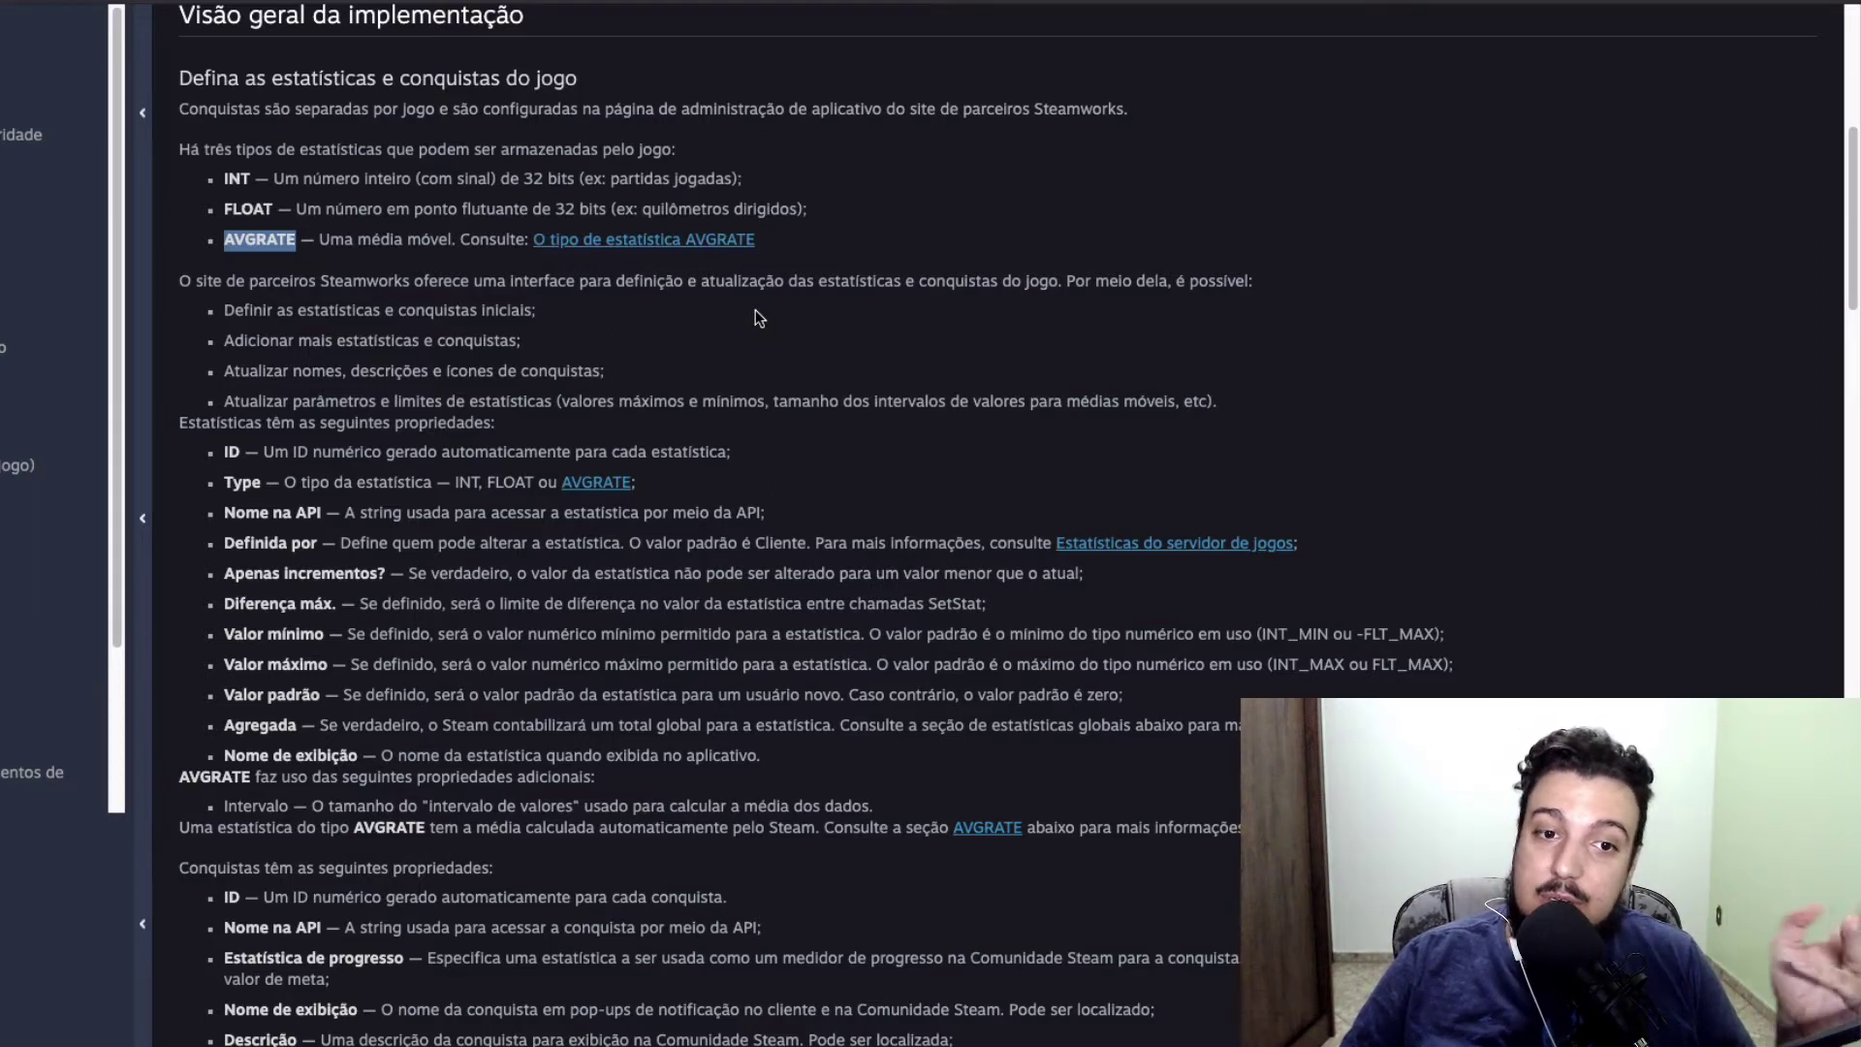
pyautogui.scroll(-1, 800, 381)
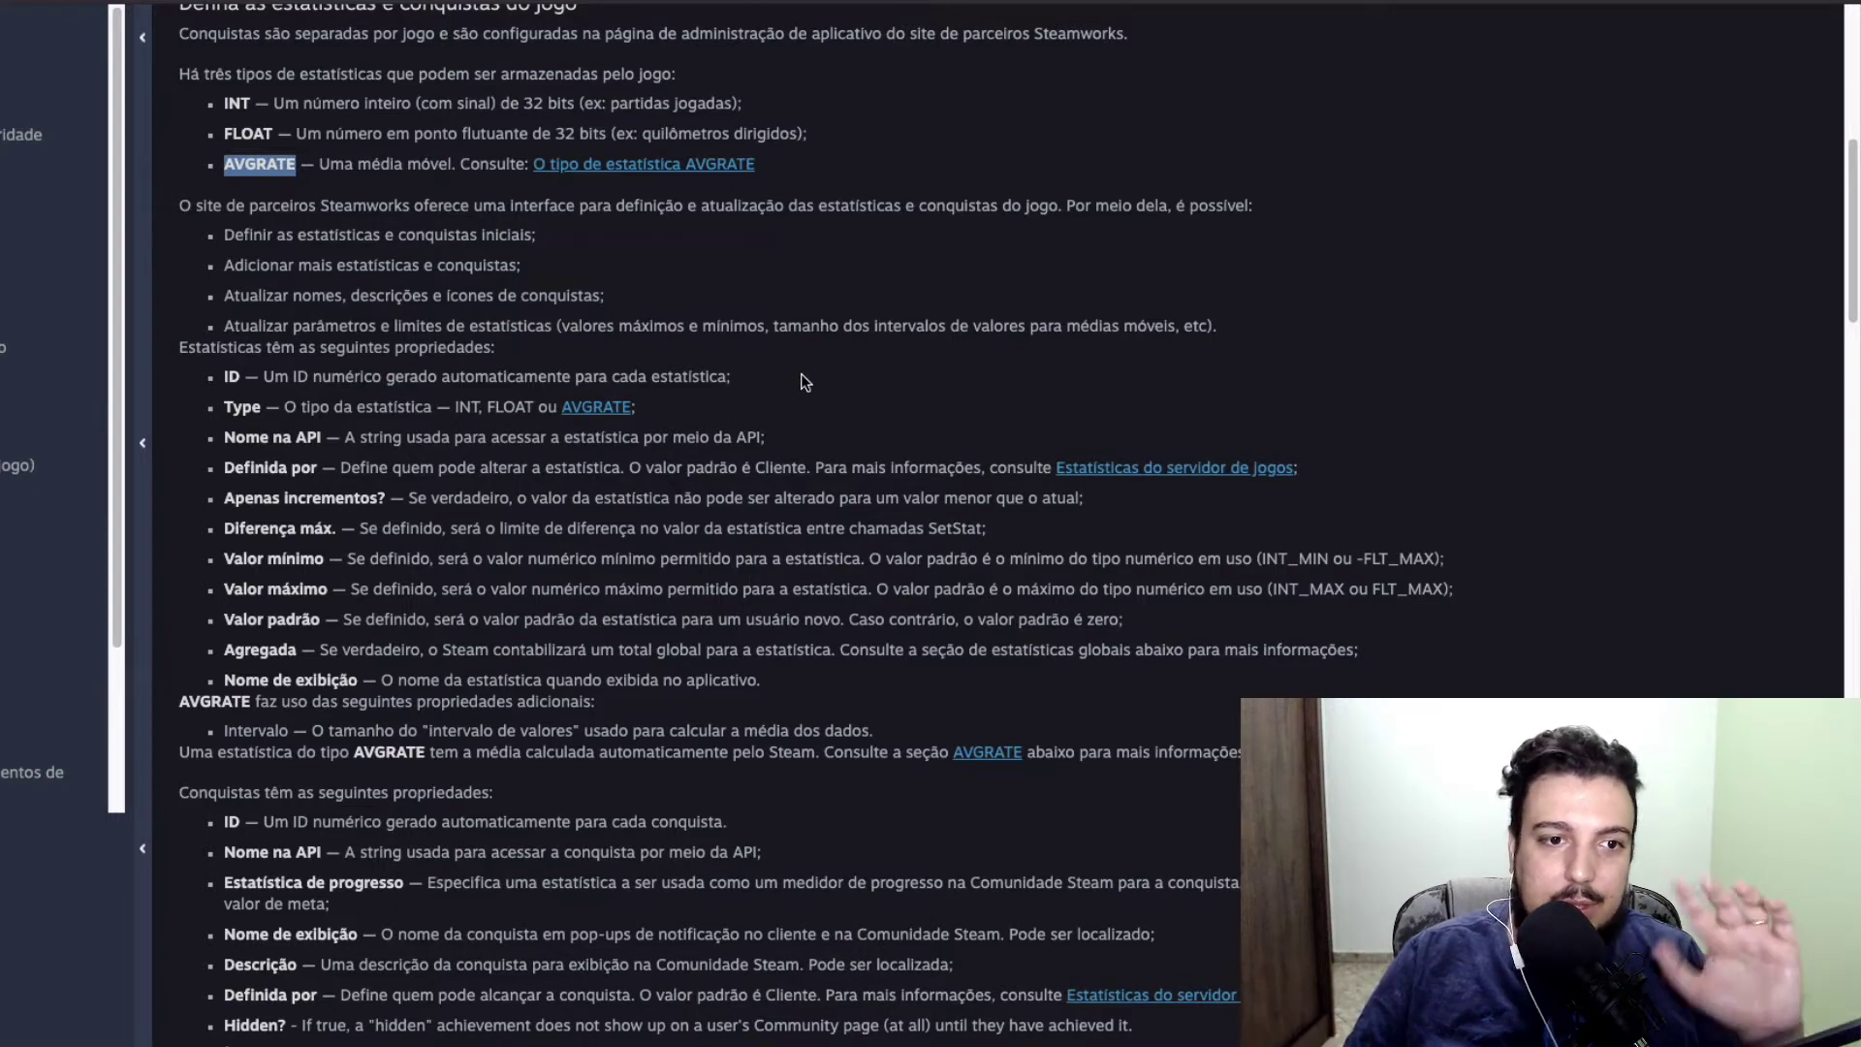
pyautogui.scroll(-1, 798, 466)
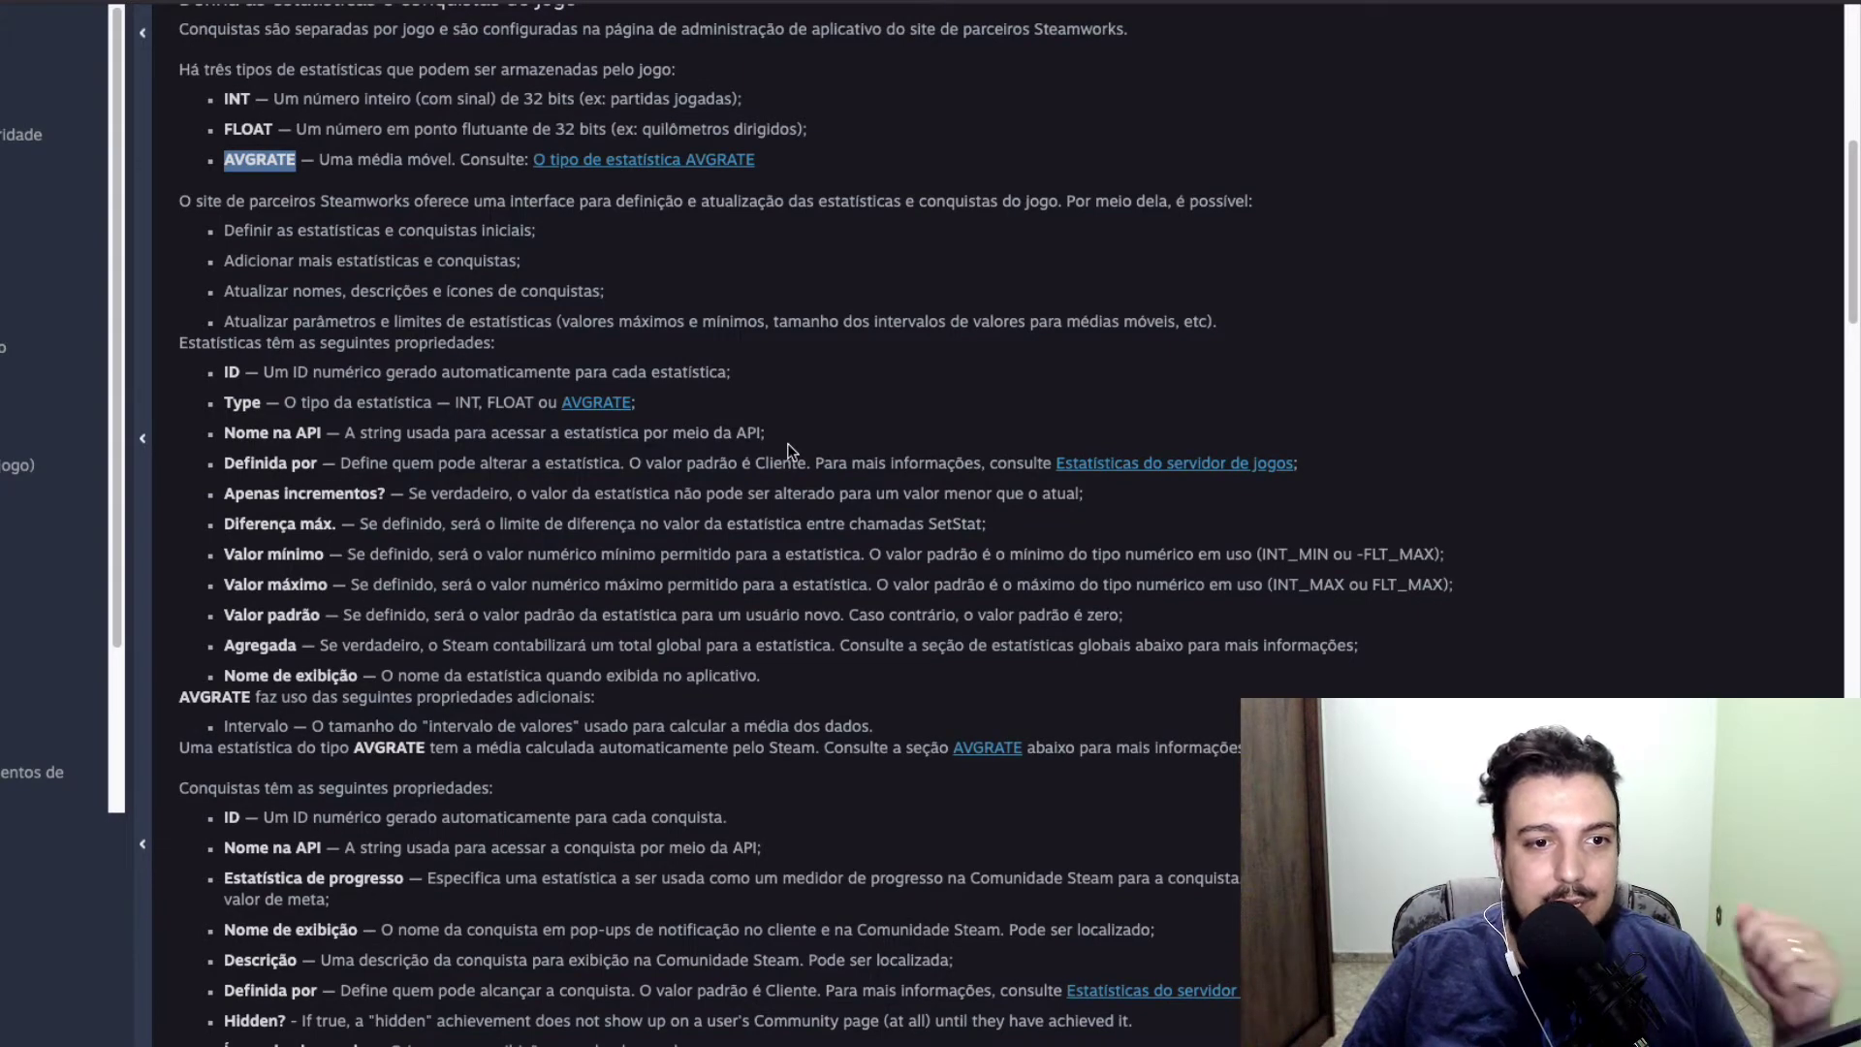
pyautogui.scroll(-1, 787, 444)
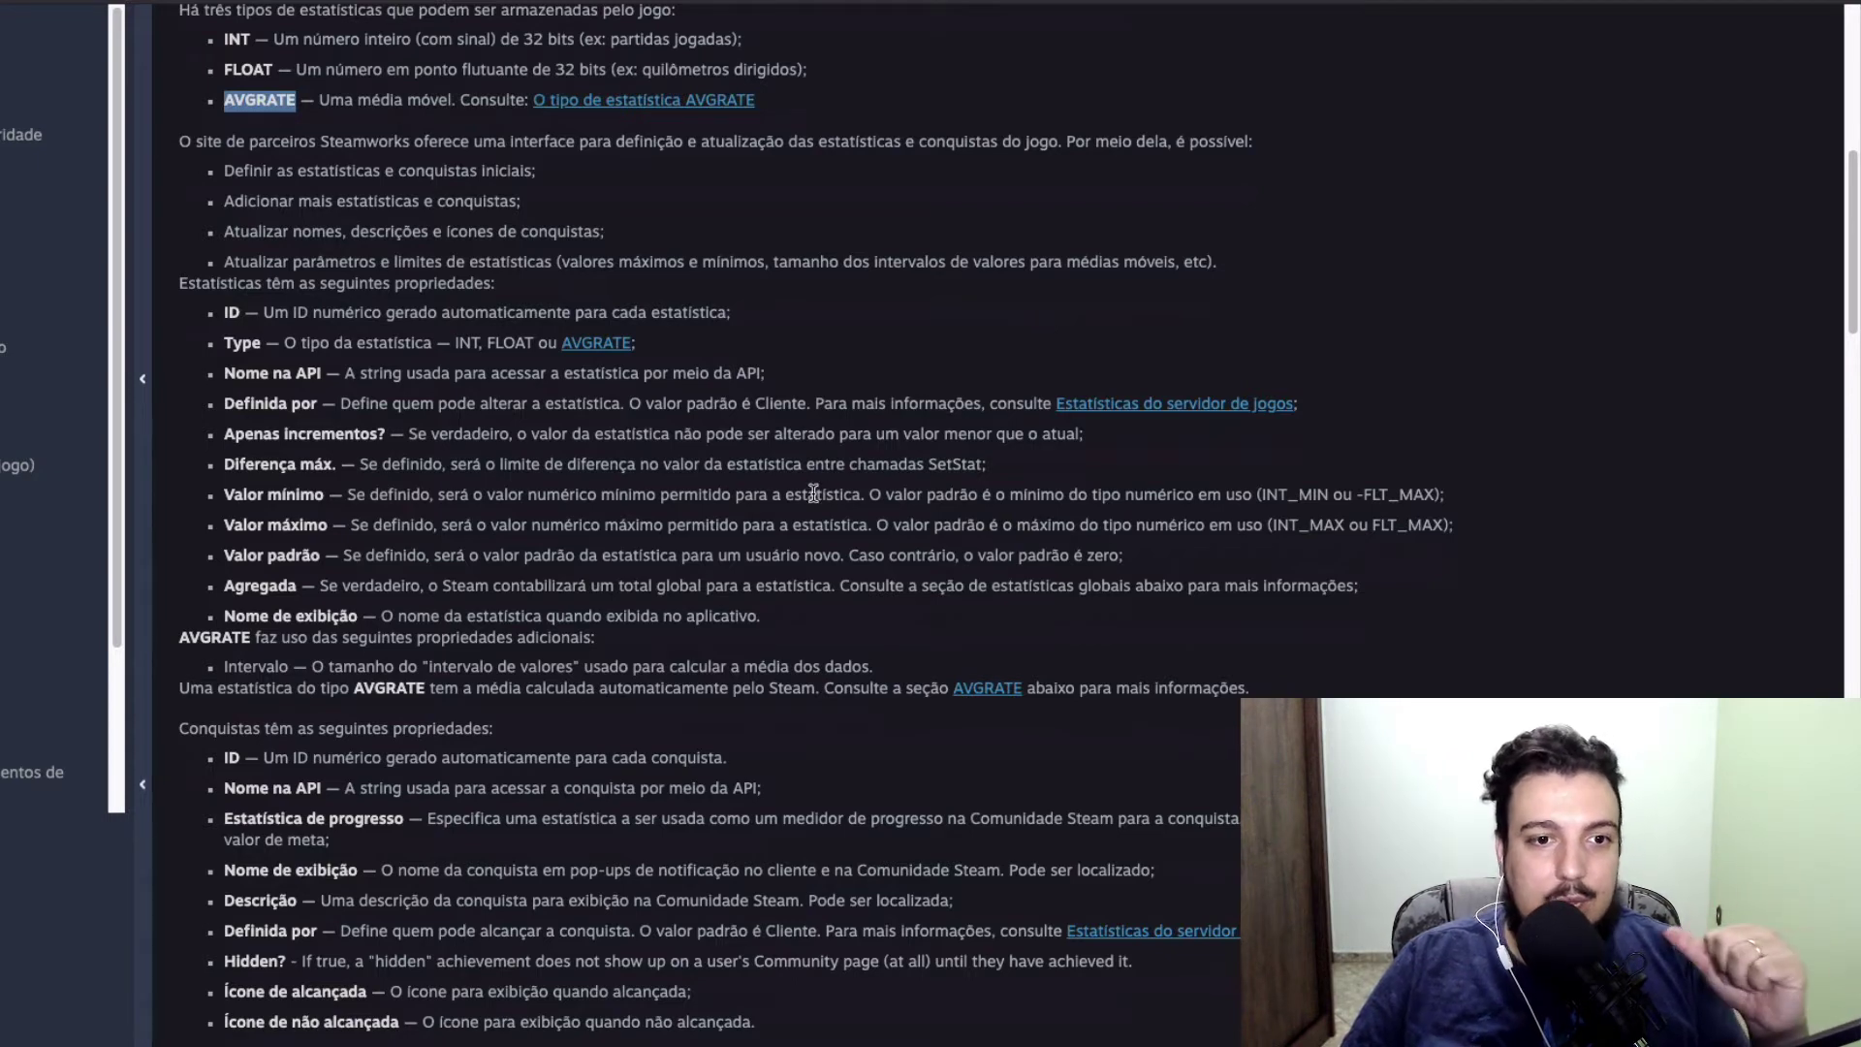
pyautogui.scroll(-1, 814, 493)
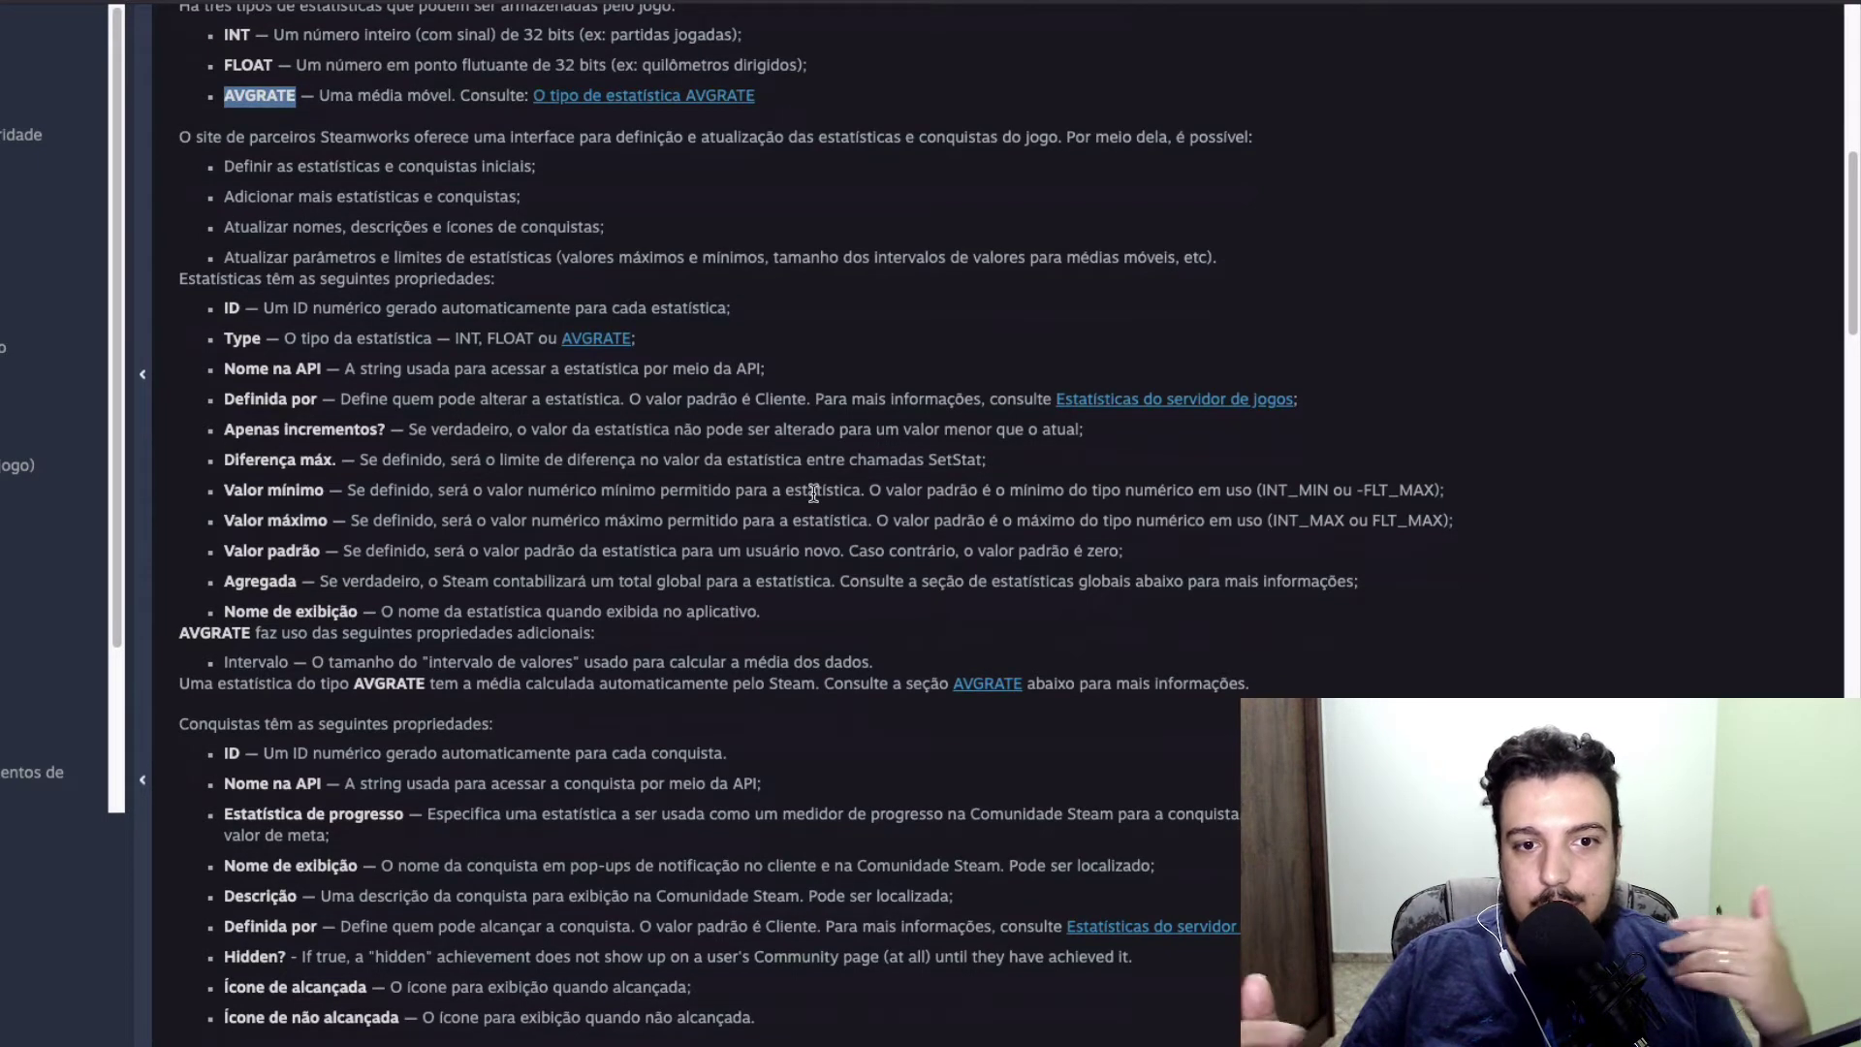
pyautogui.scroll(-1, 813, 493)
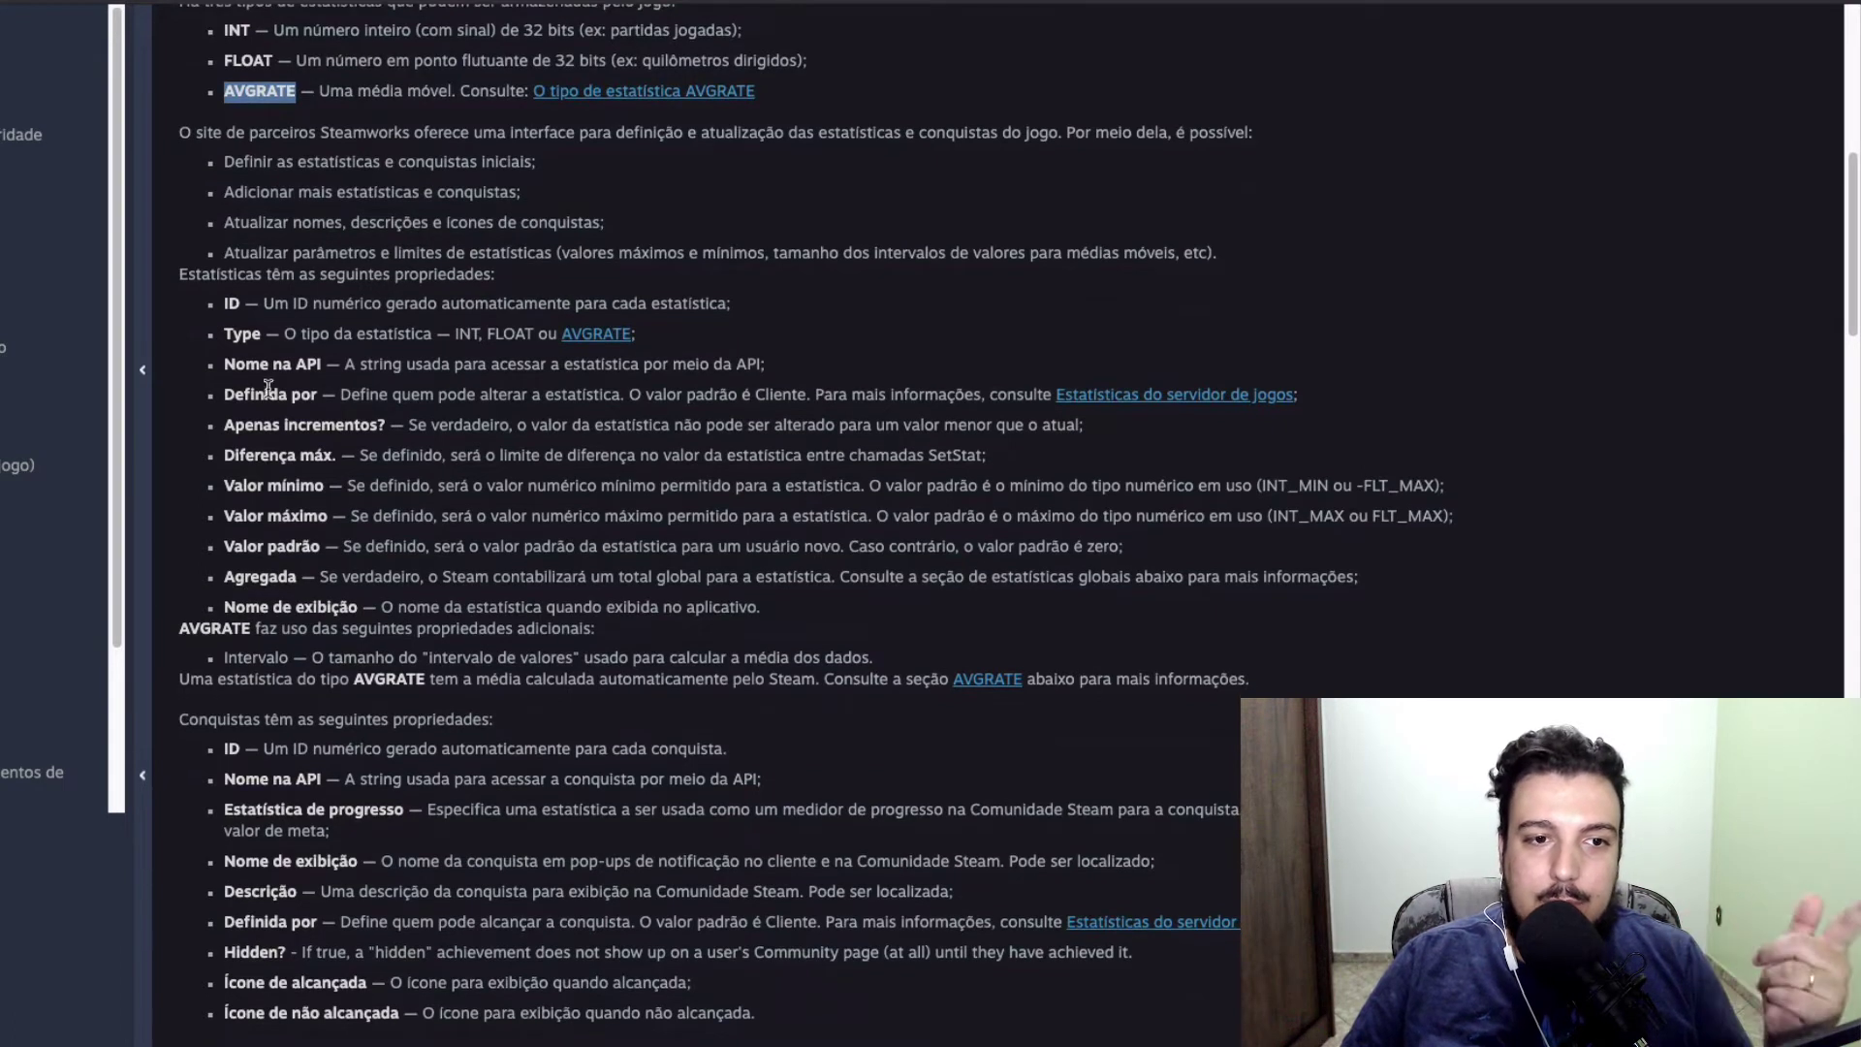
pyautogui.moveTo(223, 364); pyautogui.dragTo(322, 366)
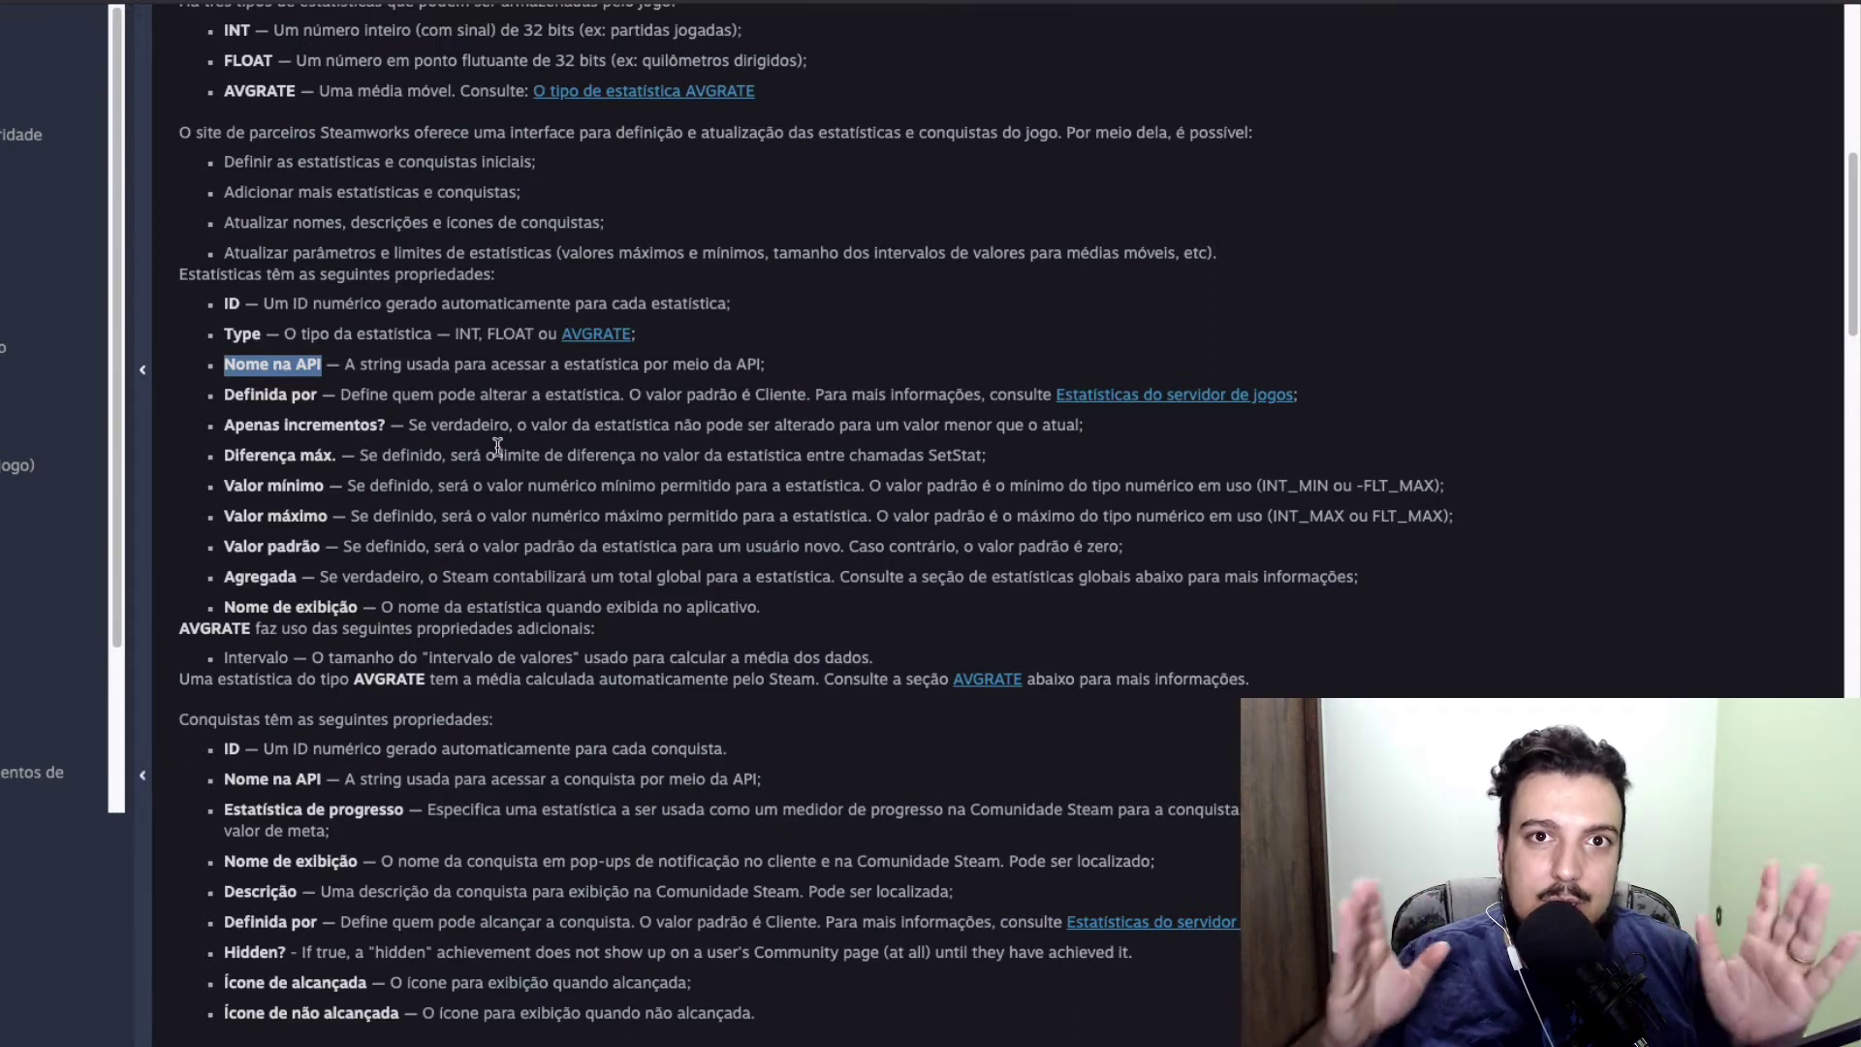
# Examine the statistic's value-limit properties, highlighting Diferença máx. and Valor mínimo
pyautogui.scroll(-1, 575, 603)
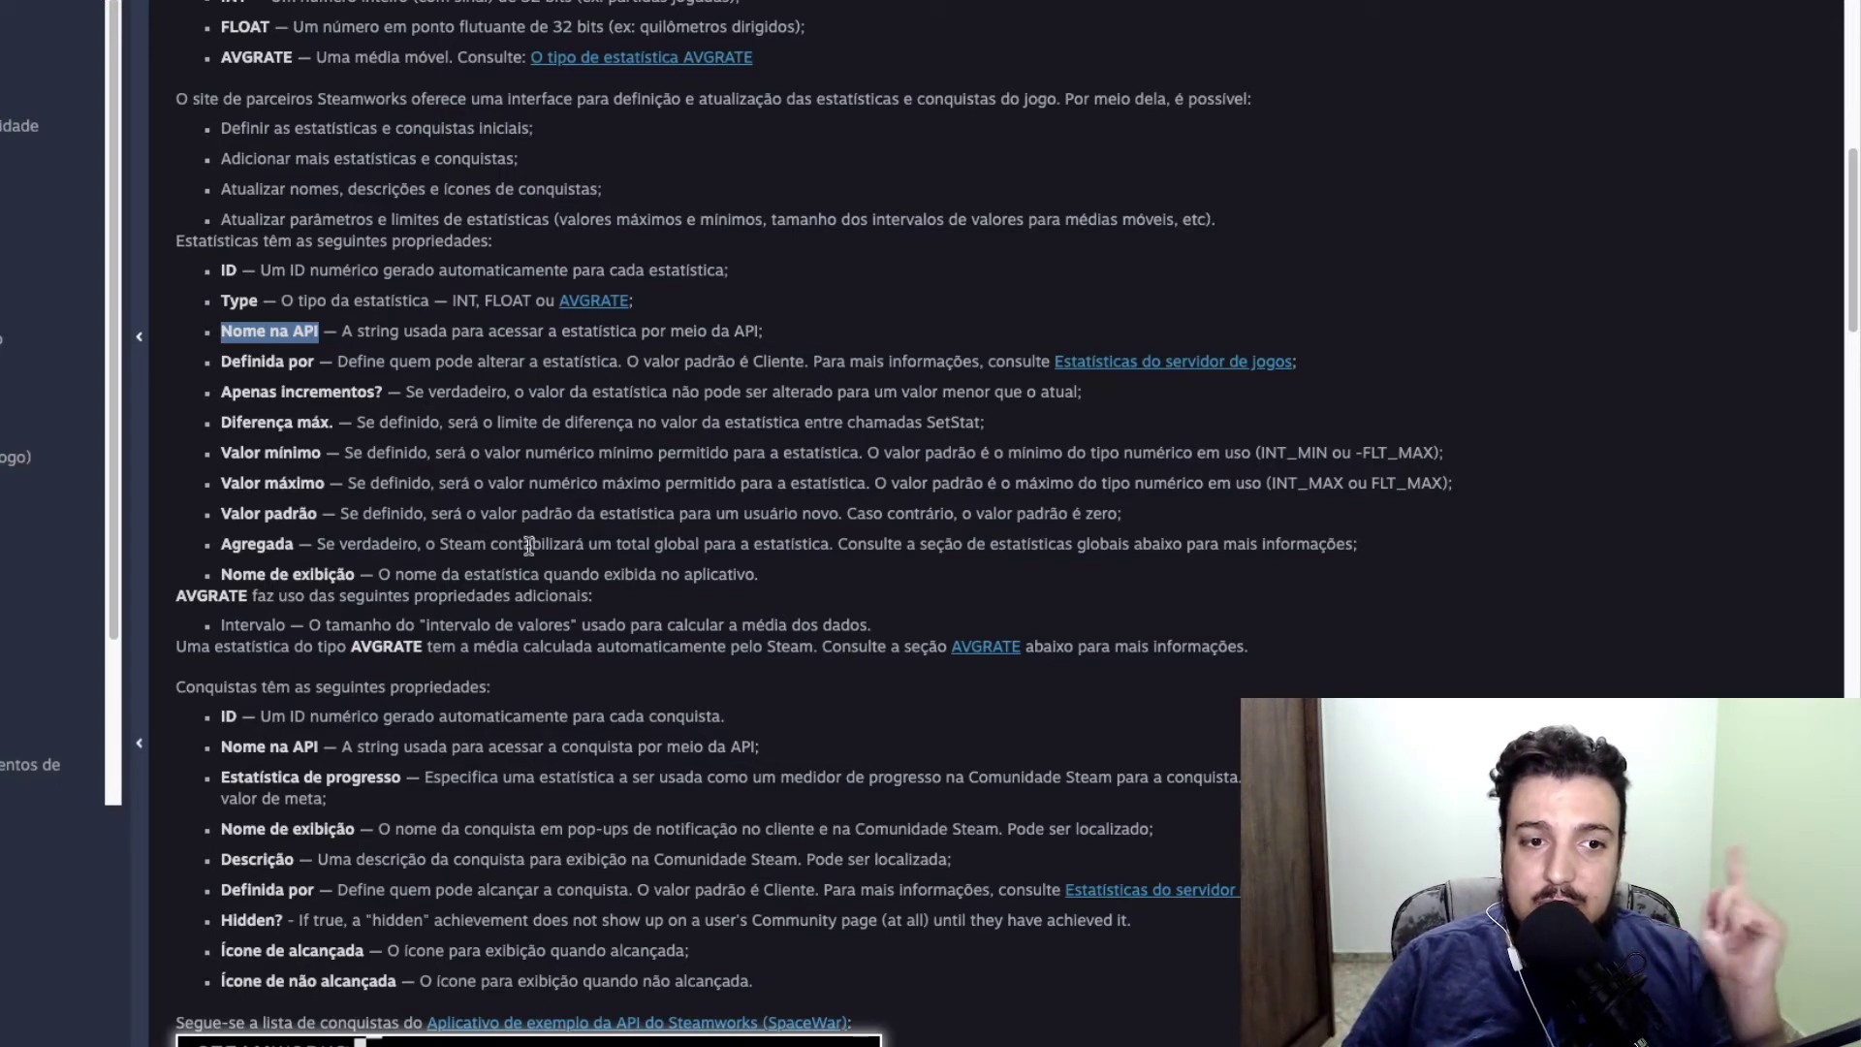
pyautogui.moveTo(222, 423); pyautogui.dragTo(334, 425)
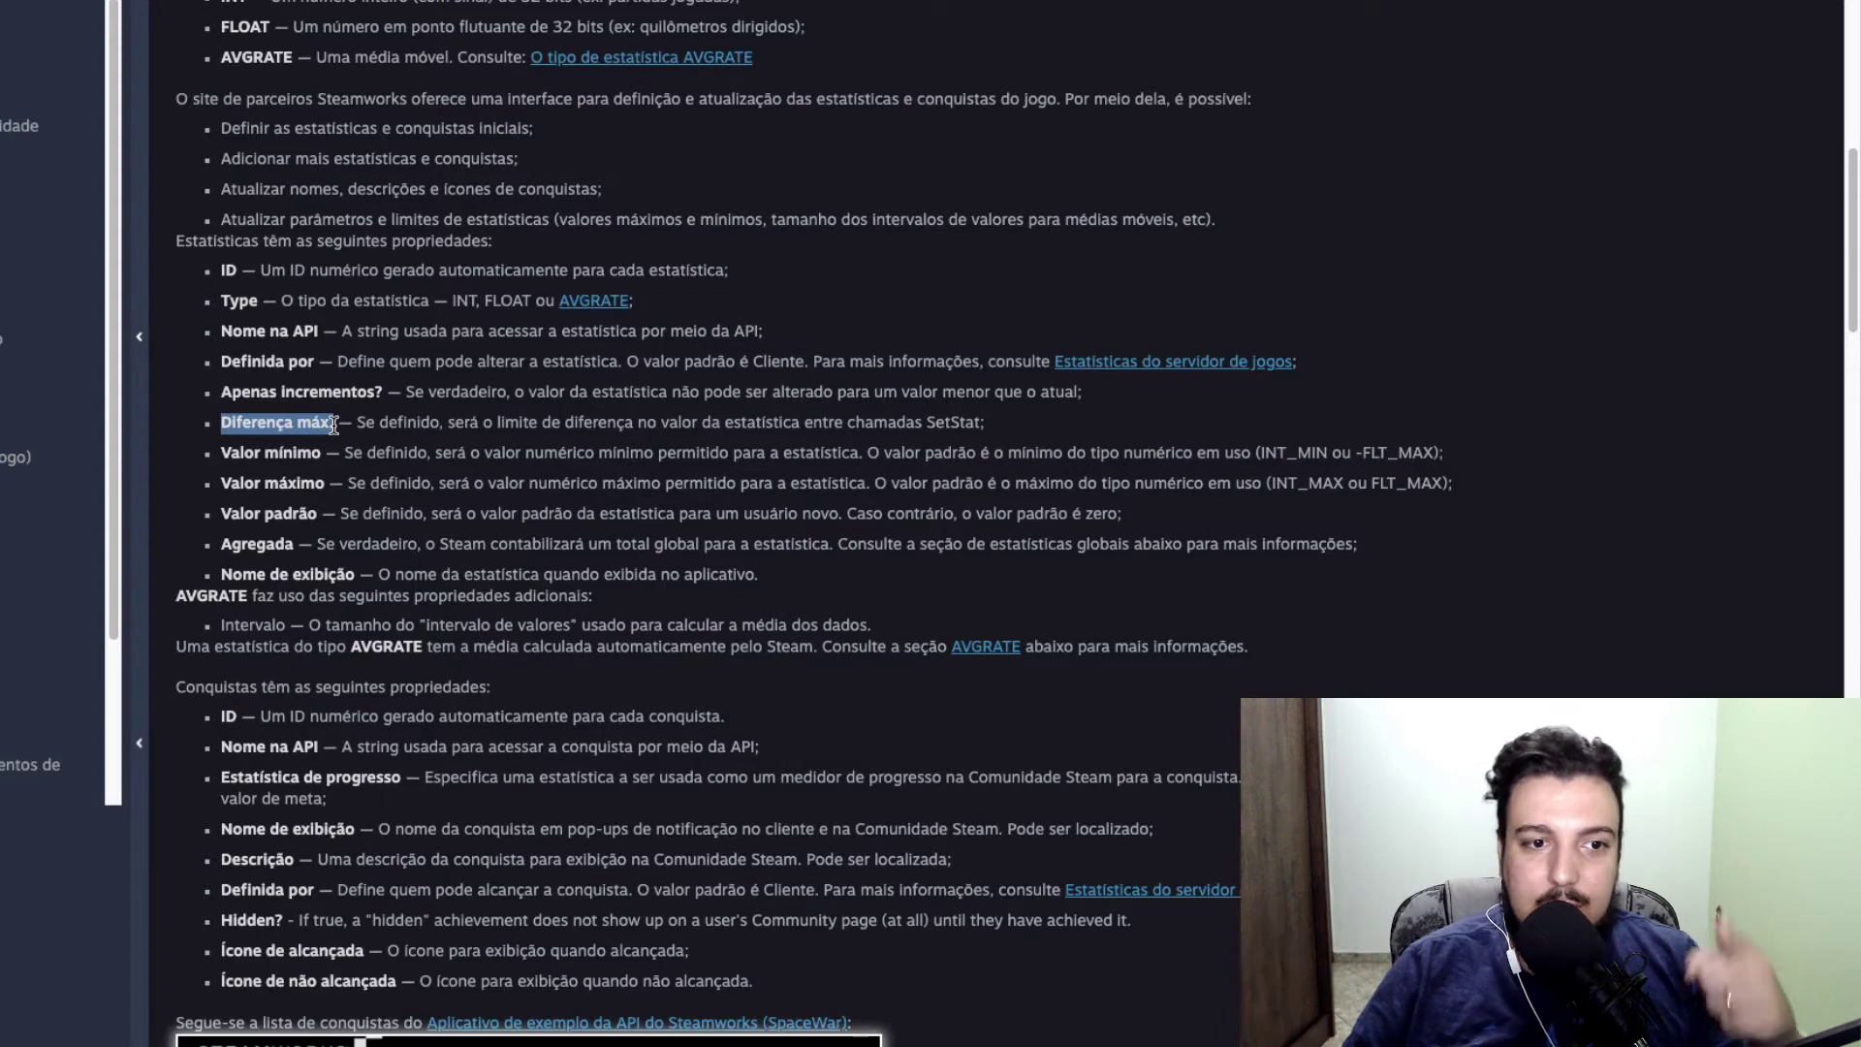
pyautogui.scroll(-1, 366, 579)
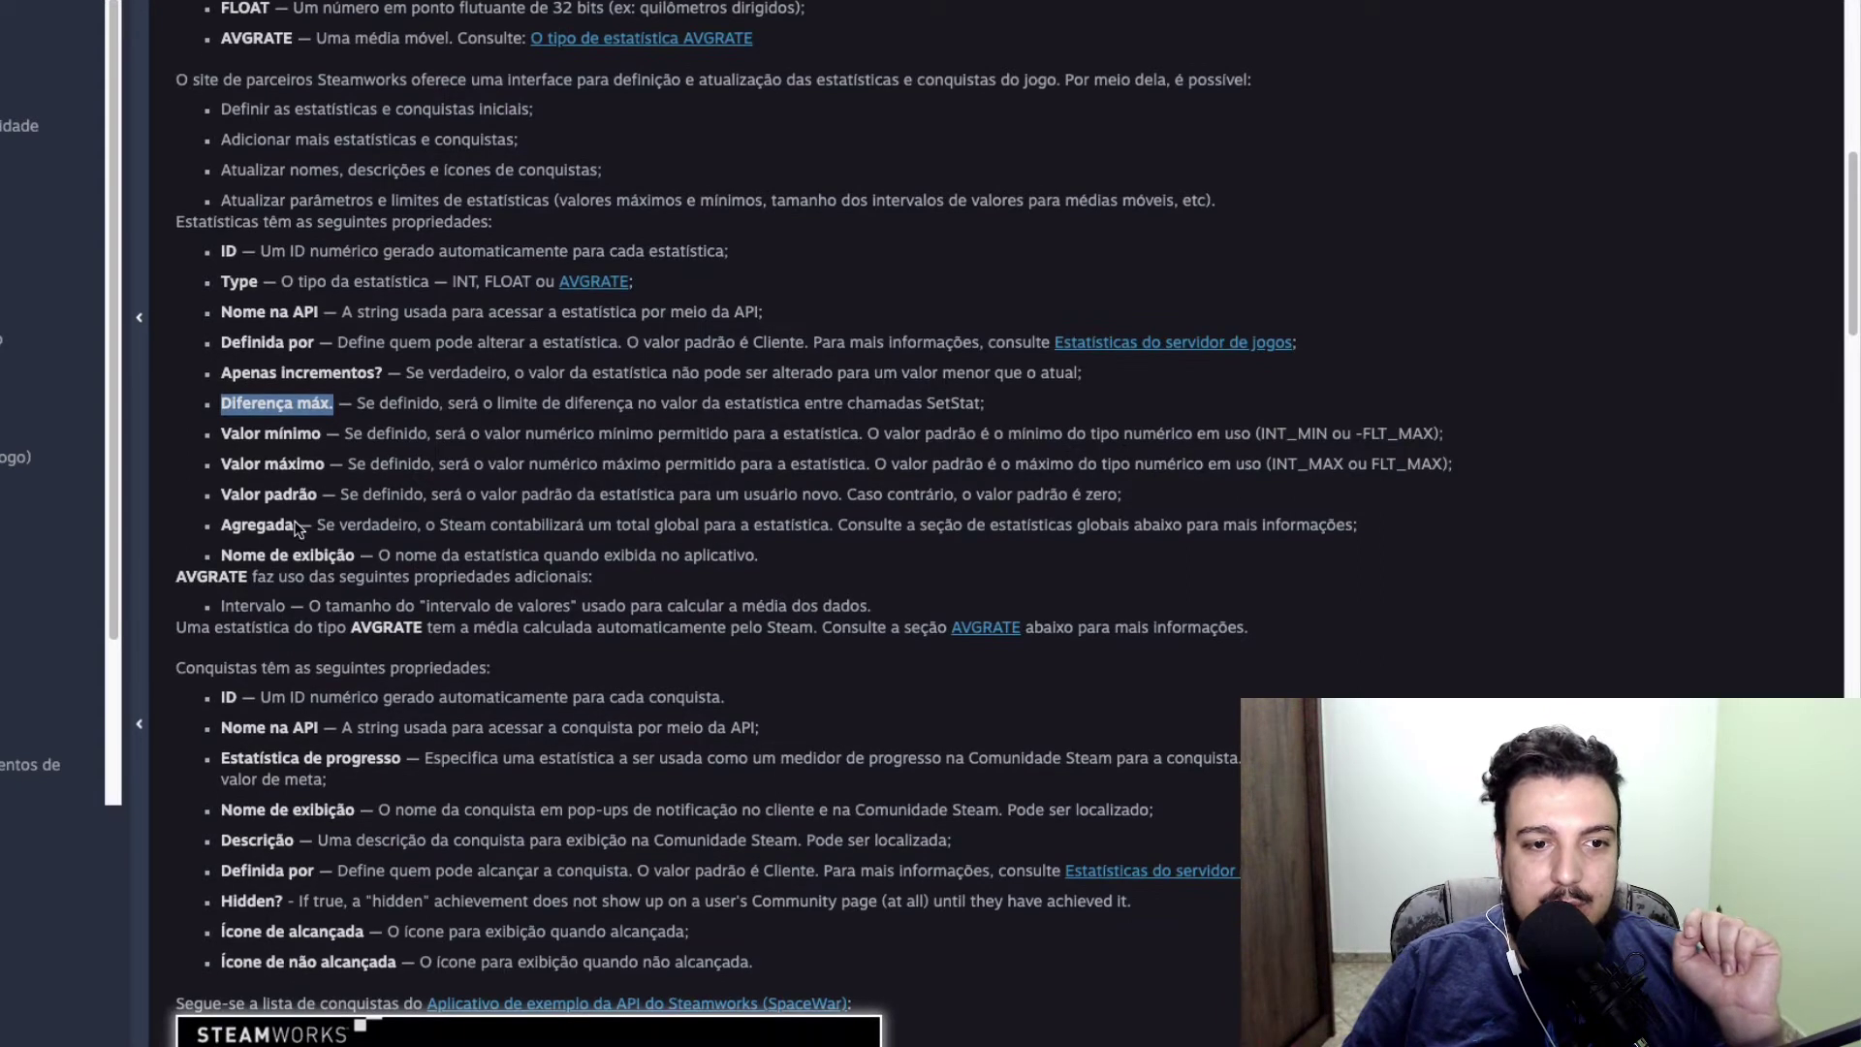
pyautogui.click(222, 441)
pyautogui.moveTo(222, 441); pyautogui.dragTo(325, 434)
pyautogui.click(317, 451)
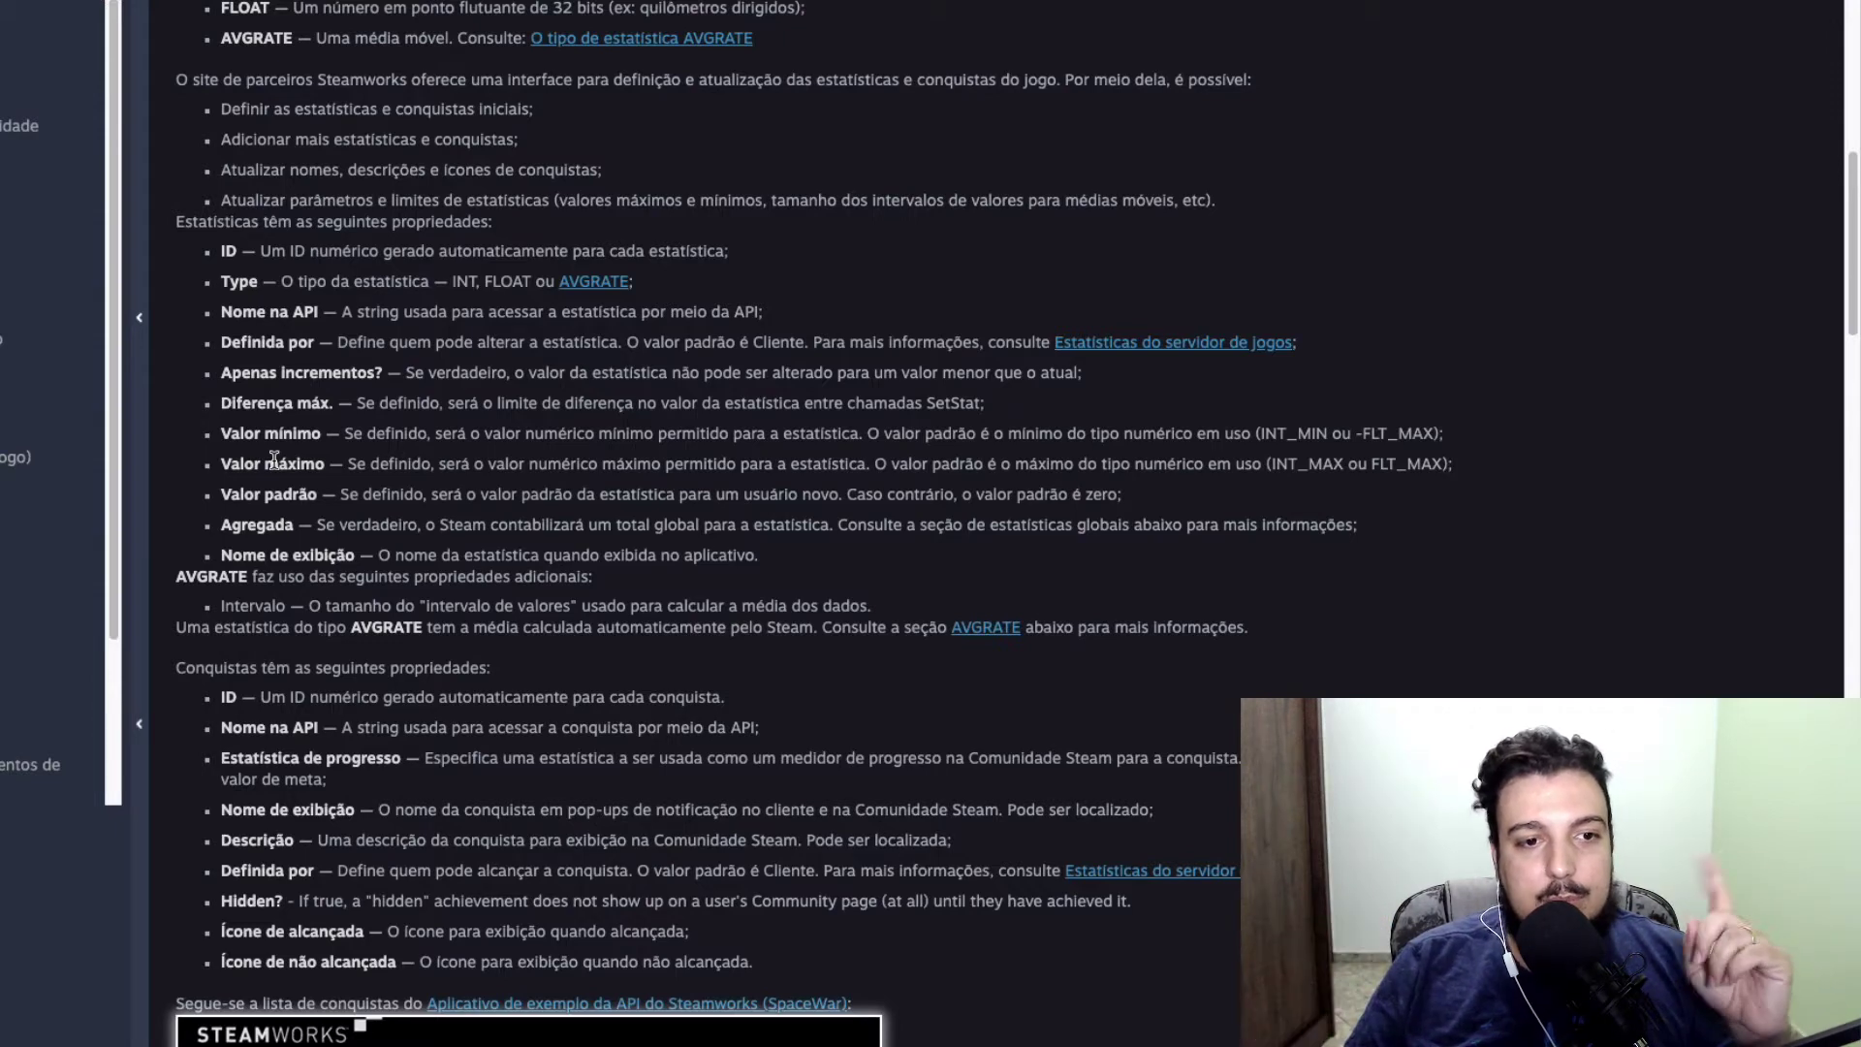
# Read the remaining statistic properties from Valor máximo onward, highlighting Nome de exibição
pyautogui.scroll(-1, 269, 480)
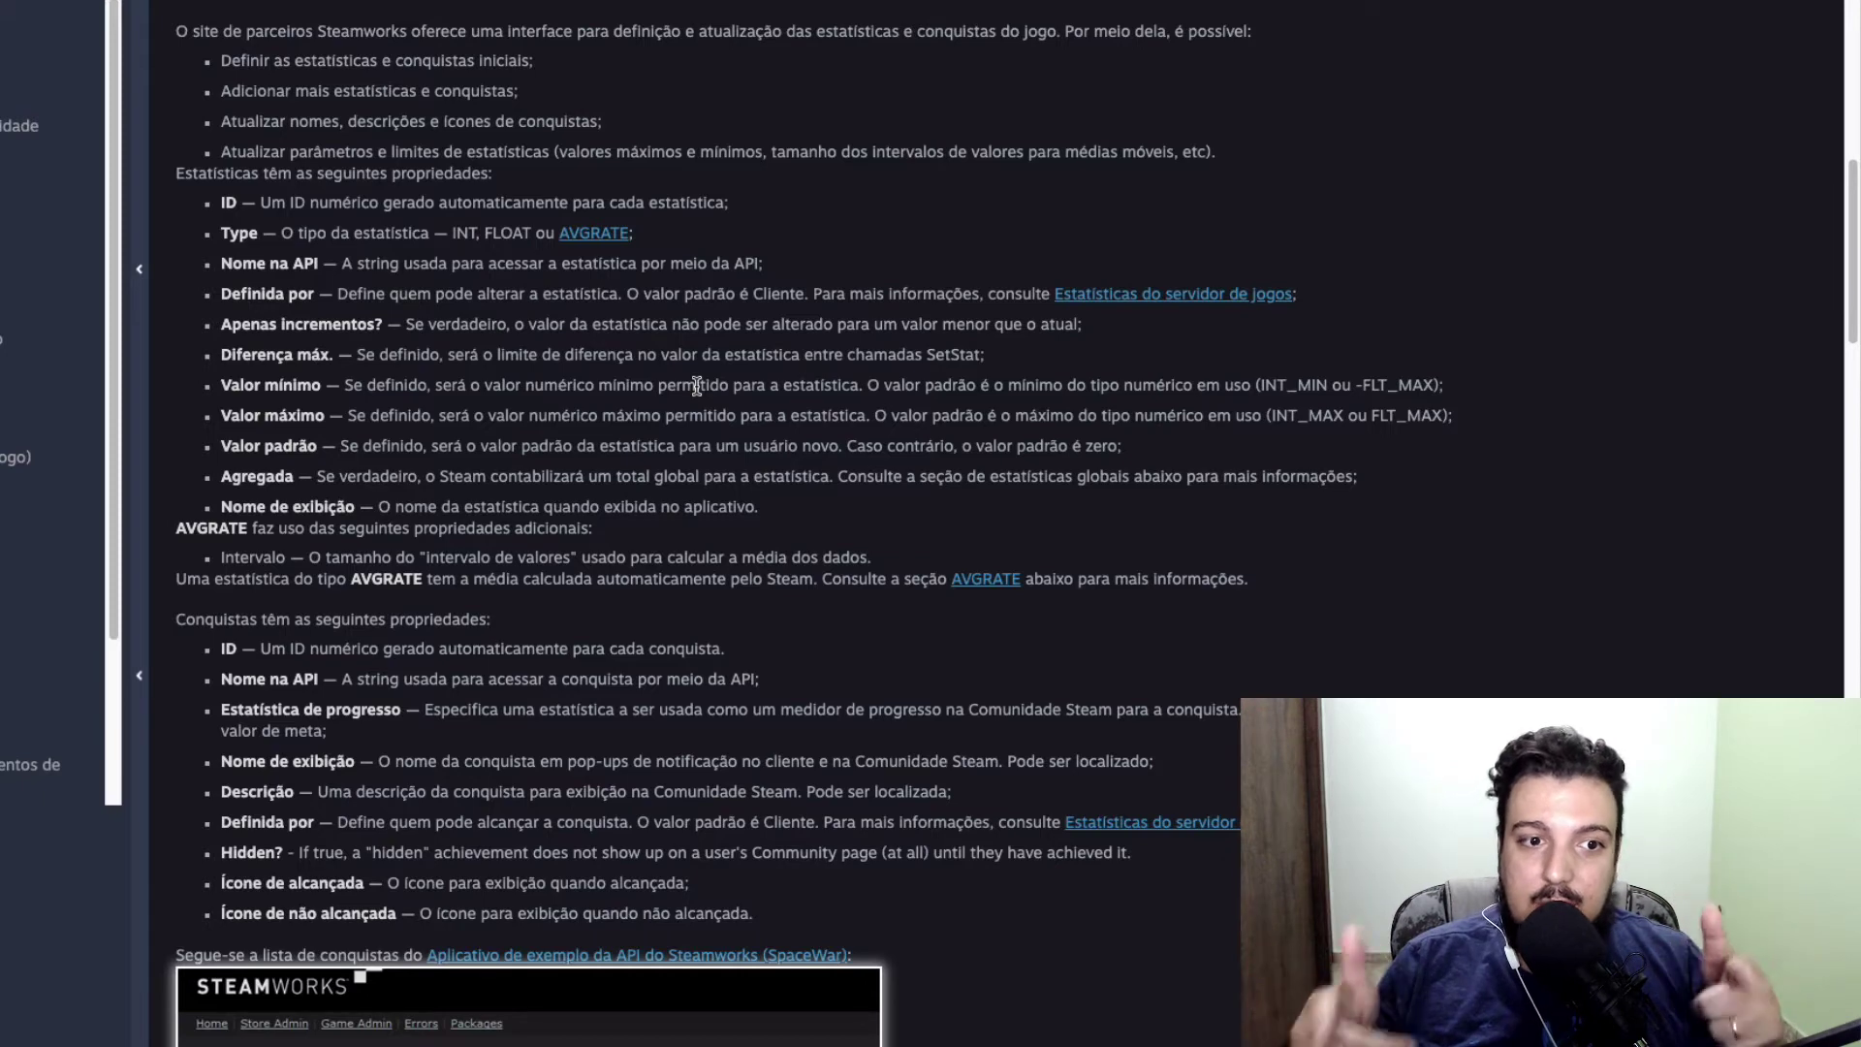
pyautogui.scroll(-1, 581, 456)
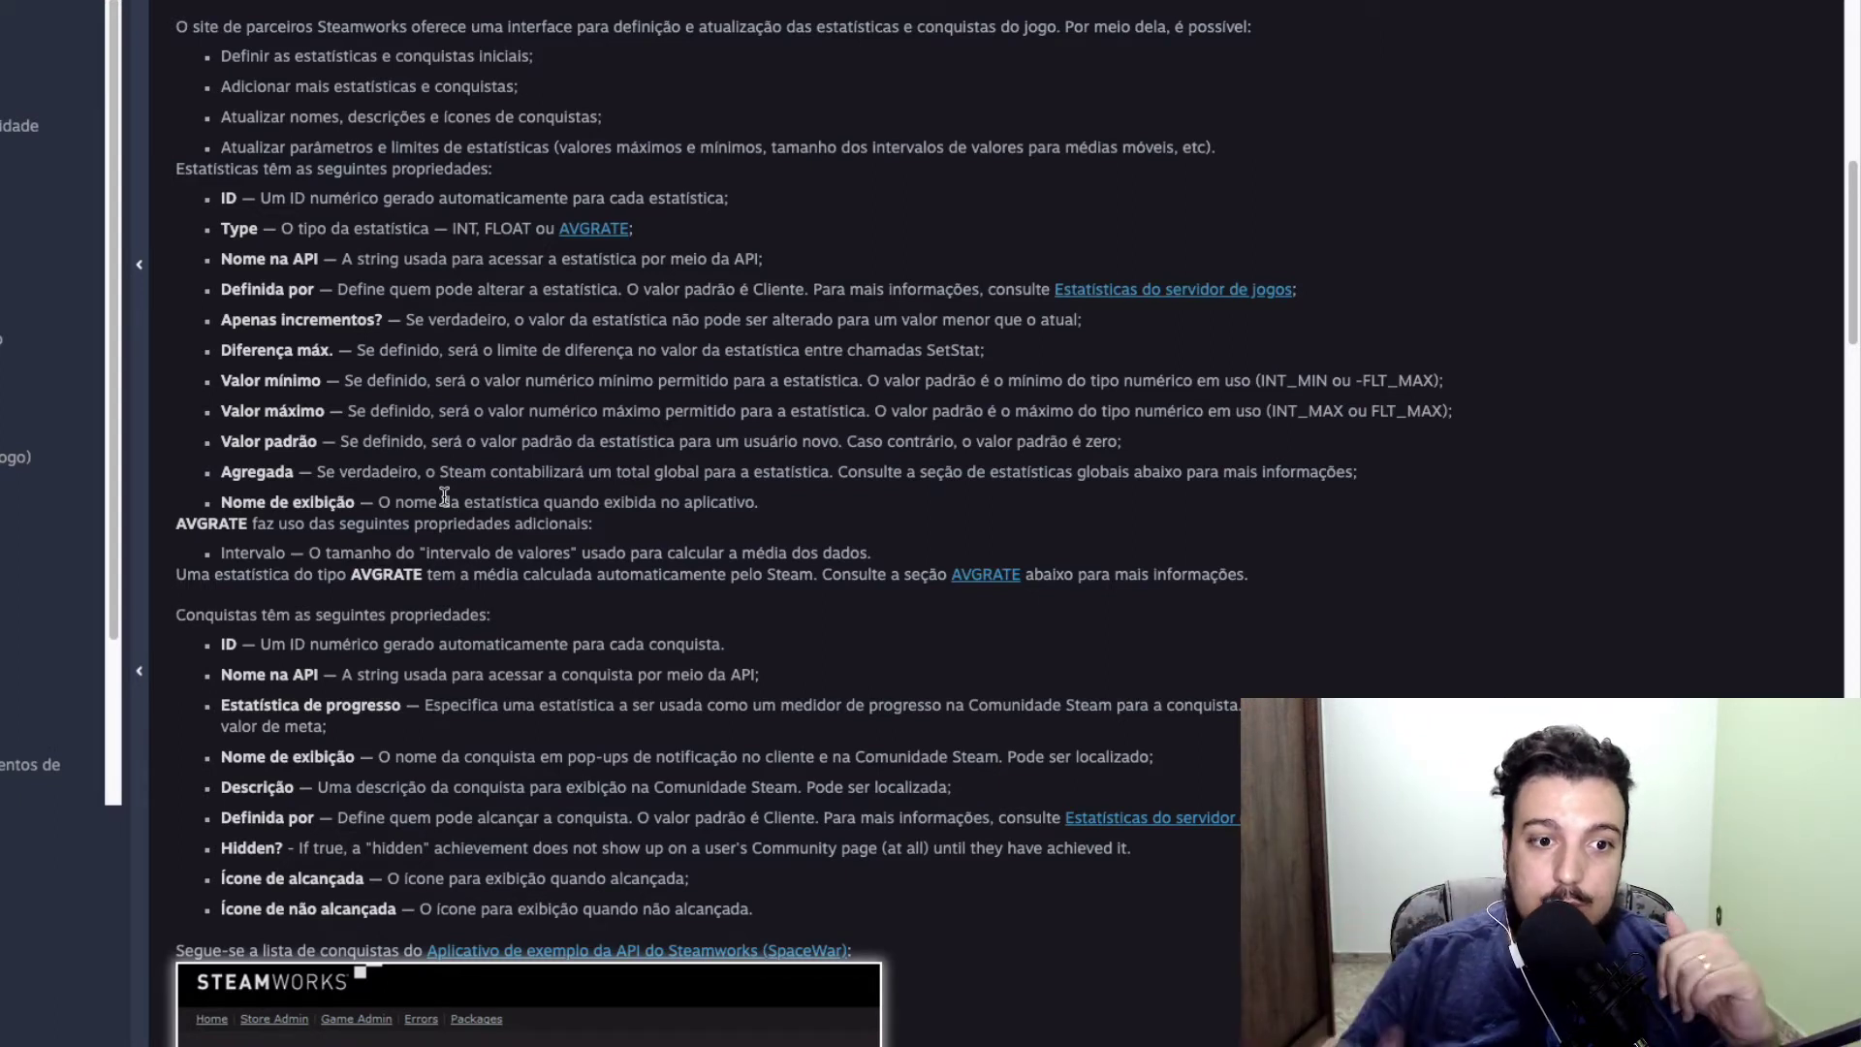
pyautogui.scroll(-1, 445, 496)
pyautogui.moveTo(219, 462); pyautogui.dragTo(337, 456)
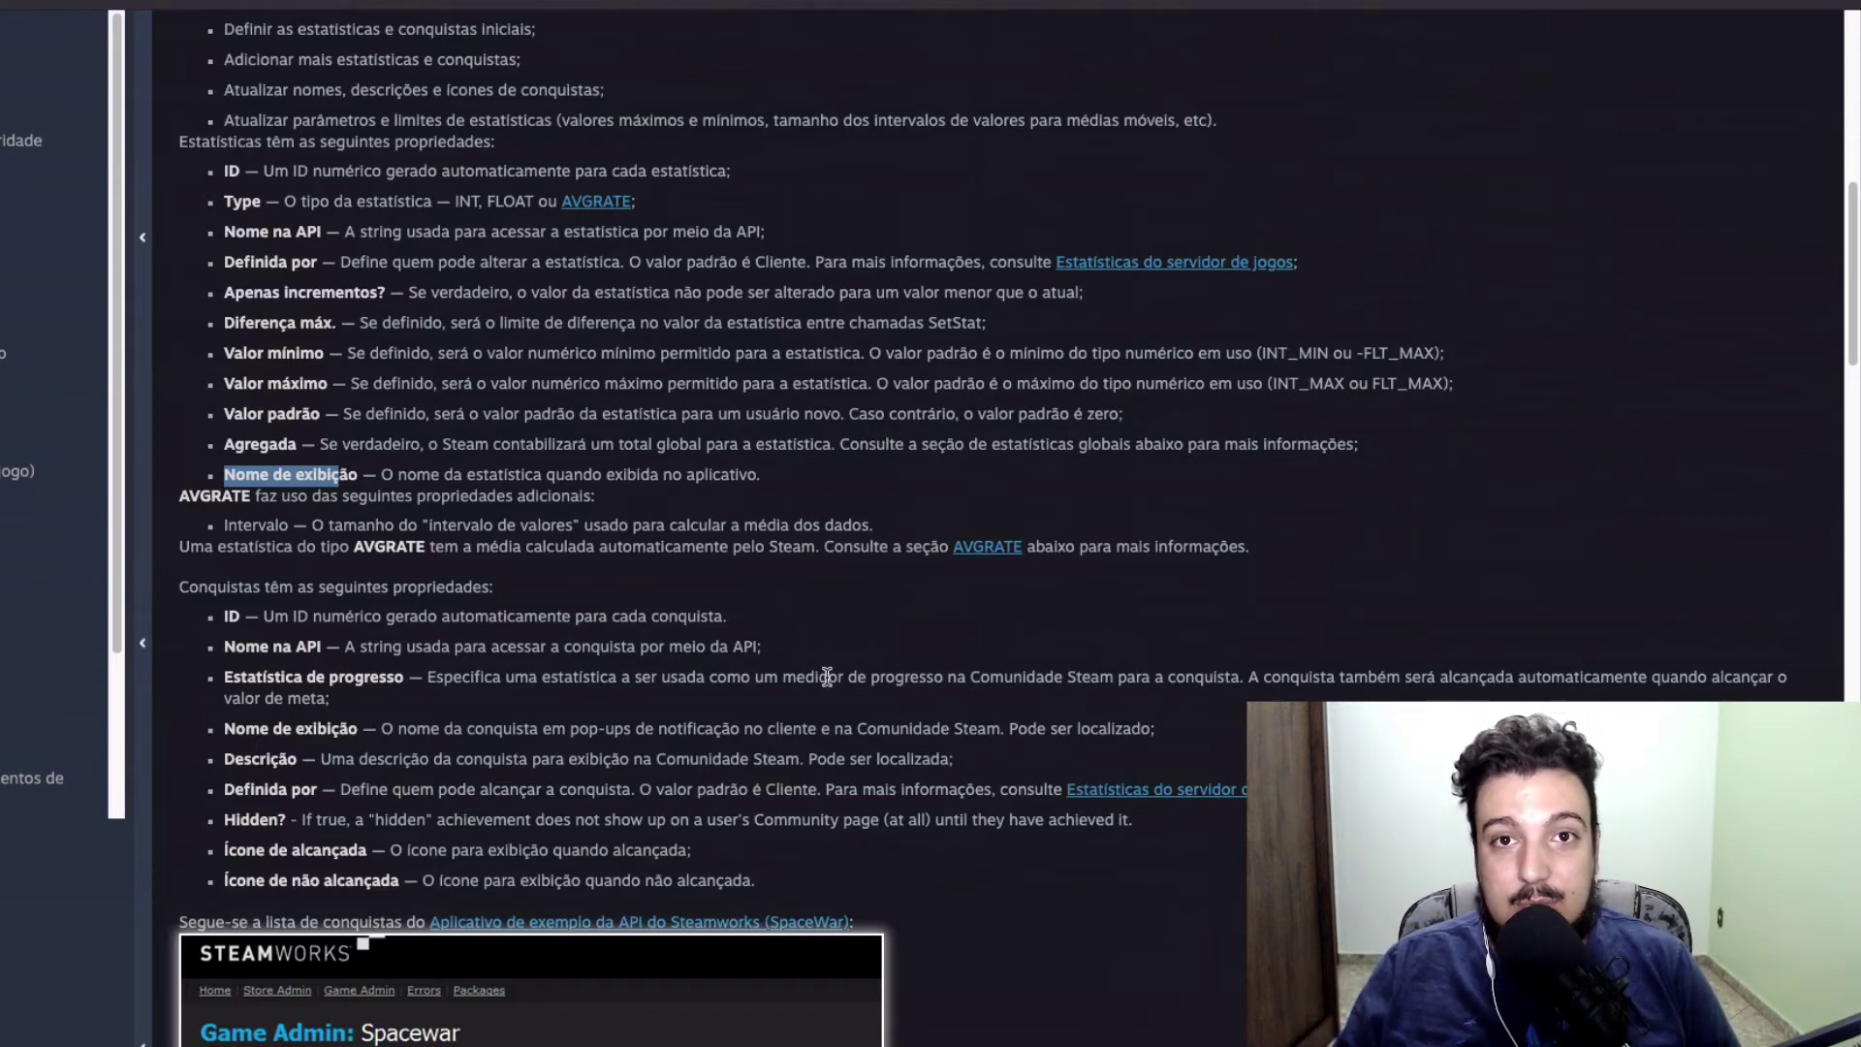
# Read the first achievement properties under Conquistas têm as seguintes propriedades, highlighting ID and Nome na API
pyautogui.scroll(-2, 813, 661)
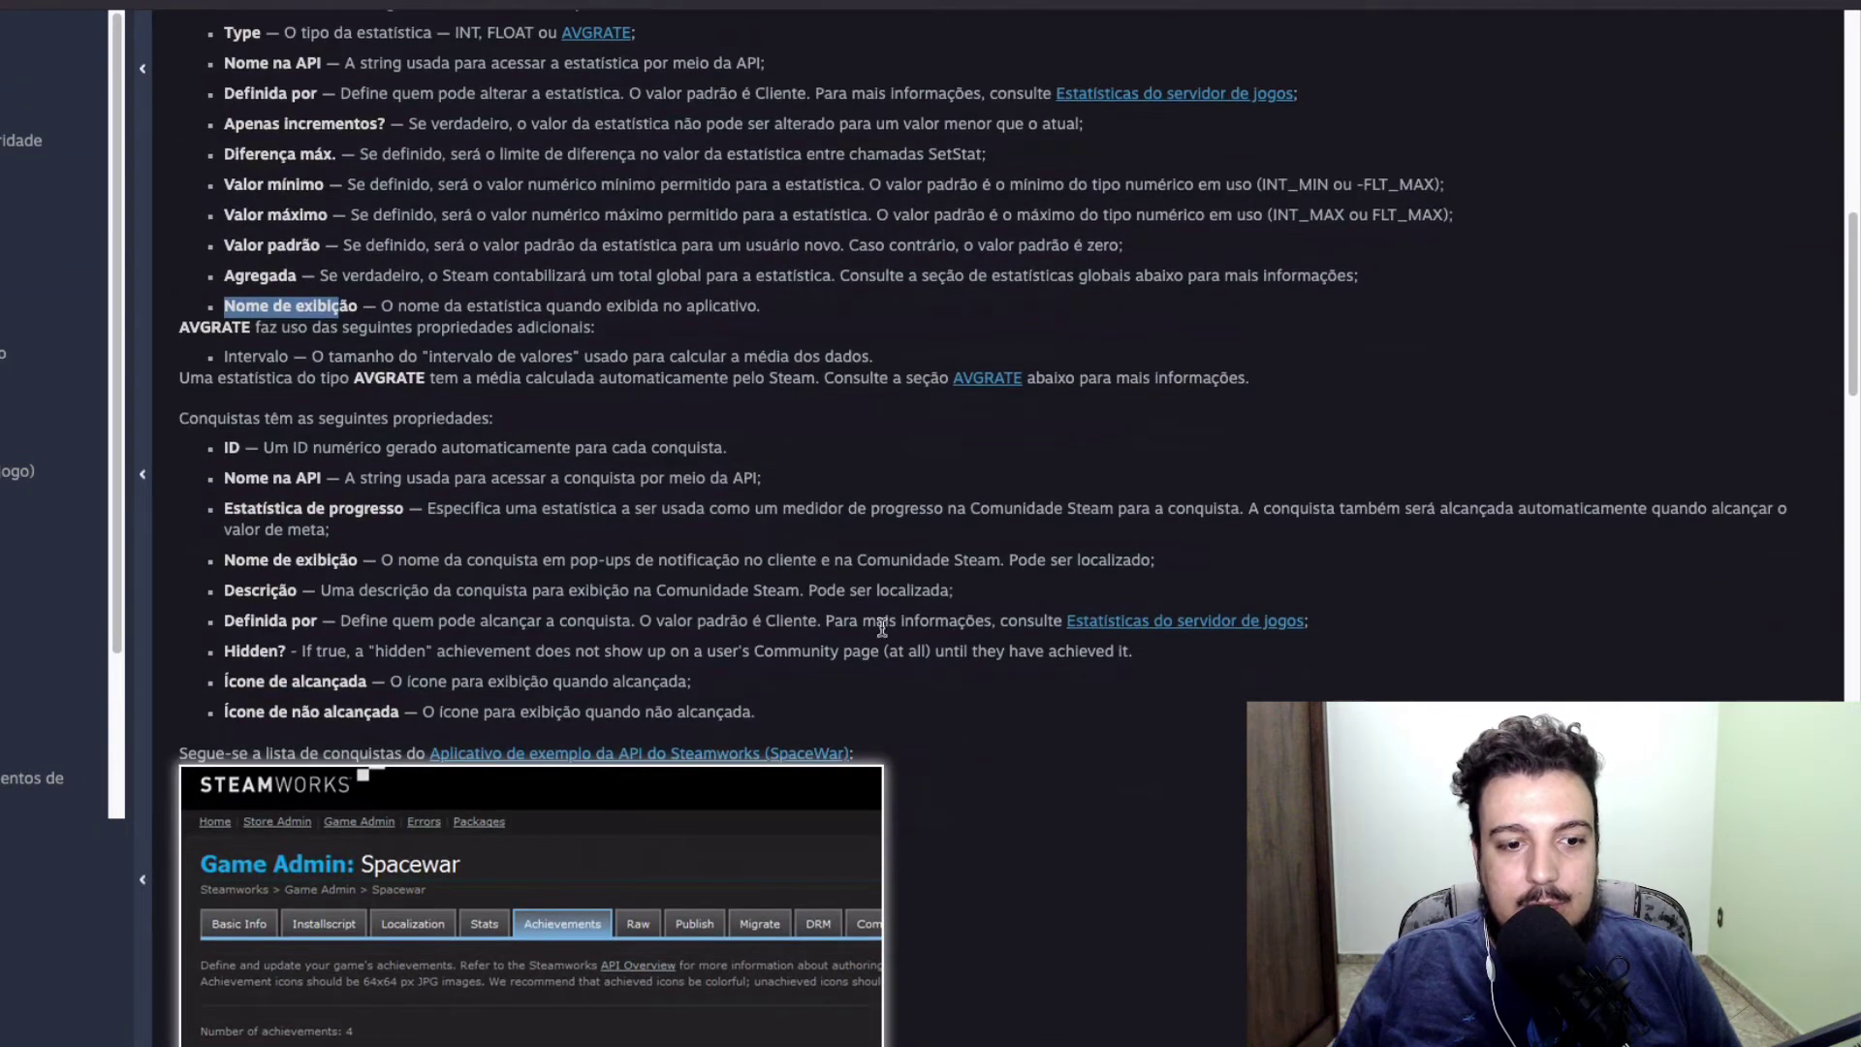
pyautogui.scroll(-1, 997, 542)
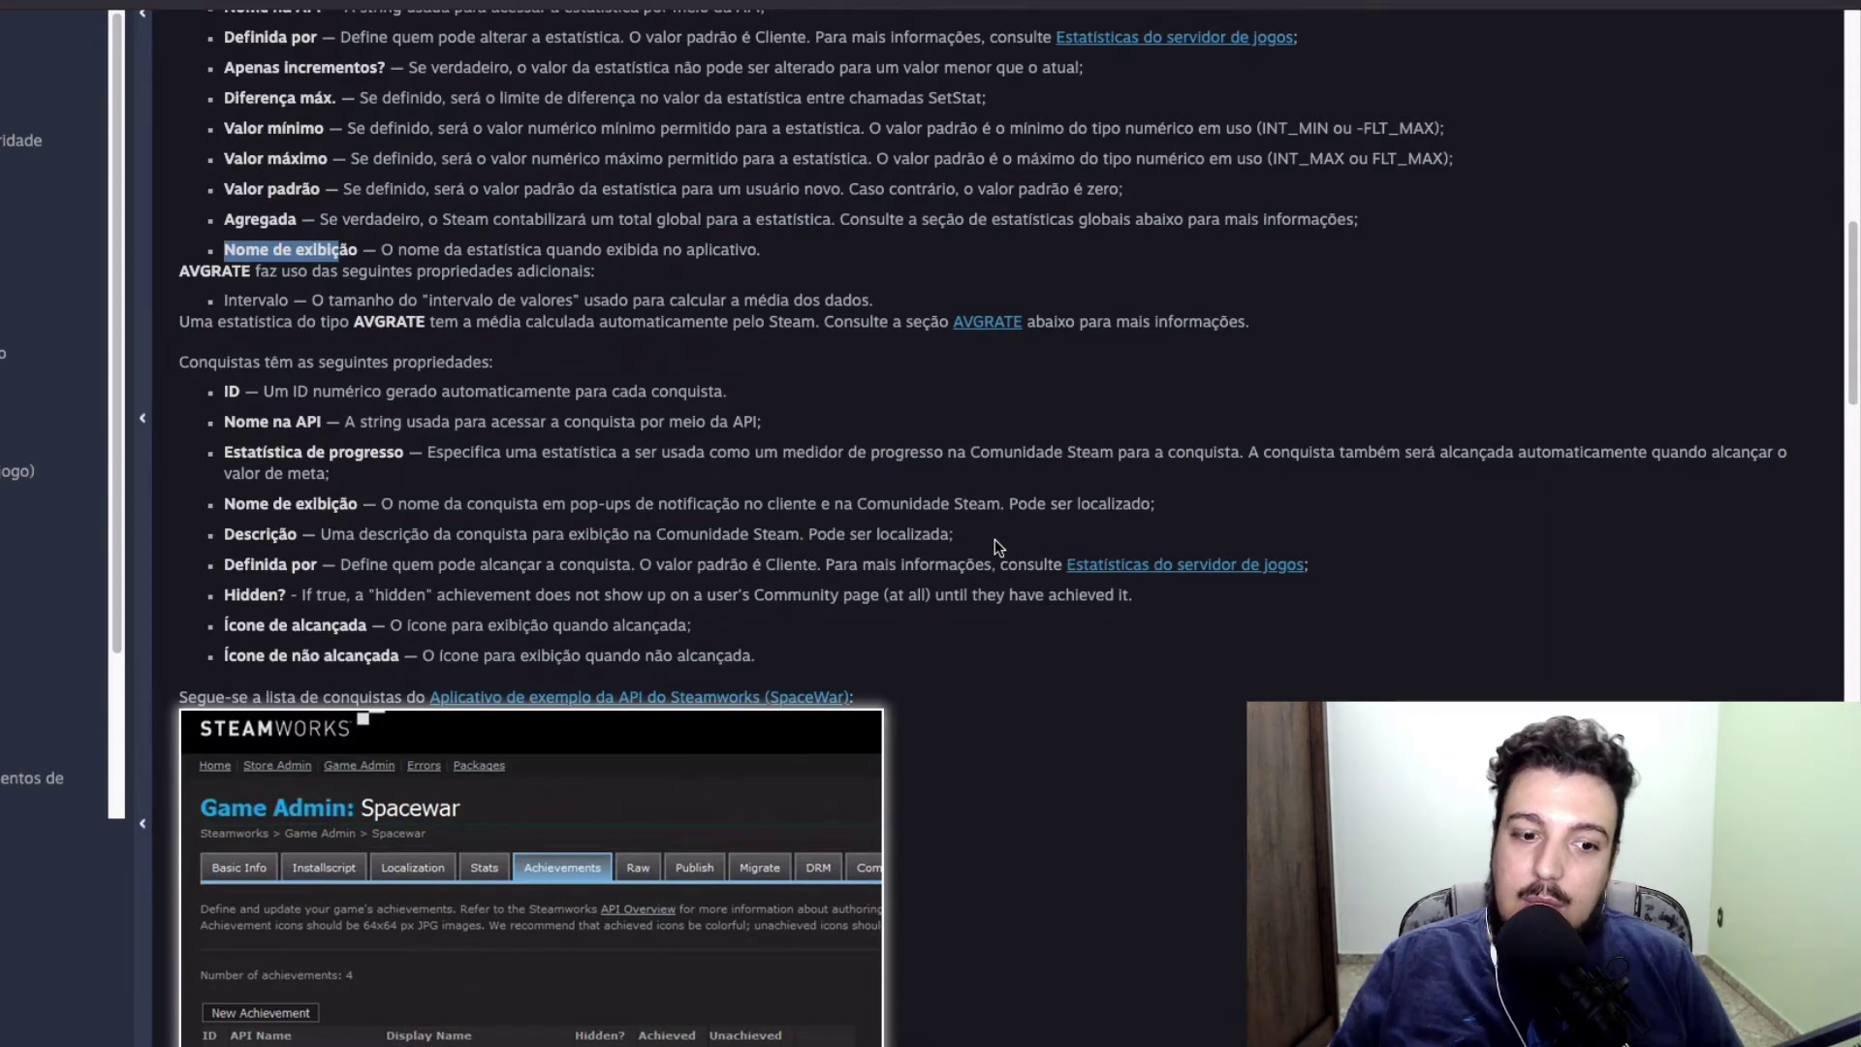
pyautogui.scroll(-1, 856, 535)
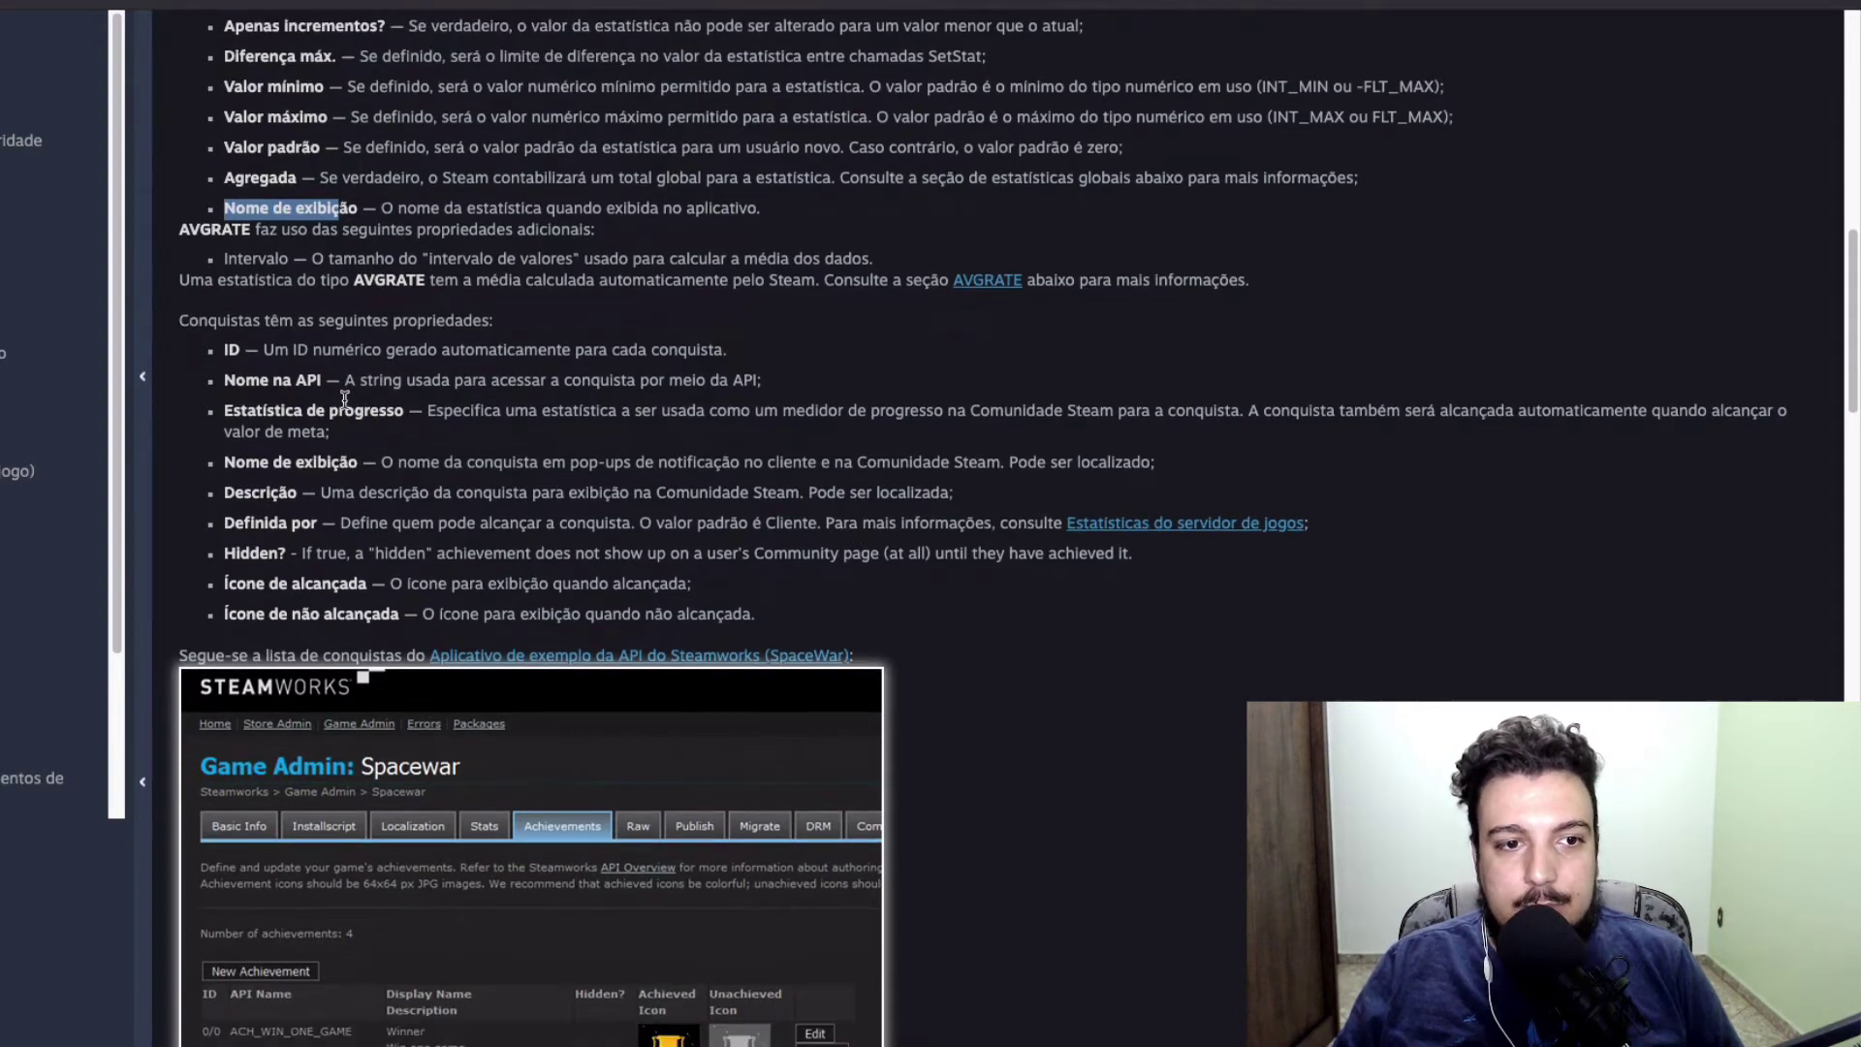
pyautogui.moveTo(215, 345); pyautogui.dragTo(768, 347)
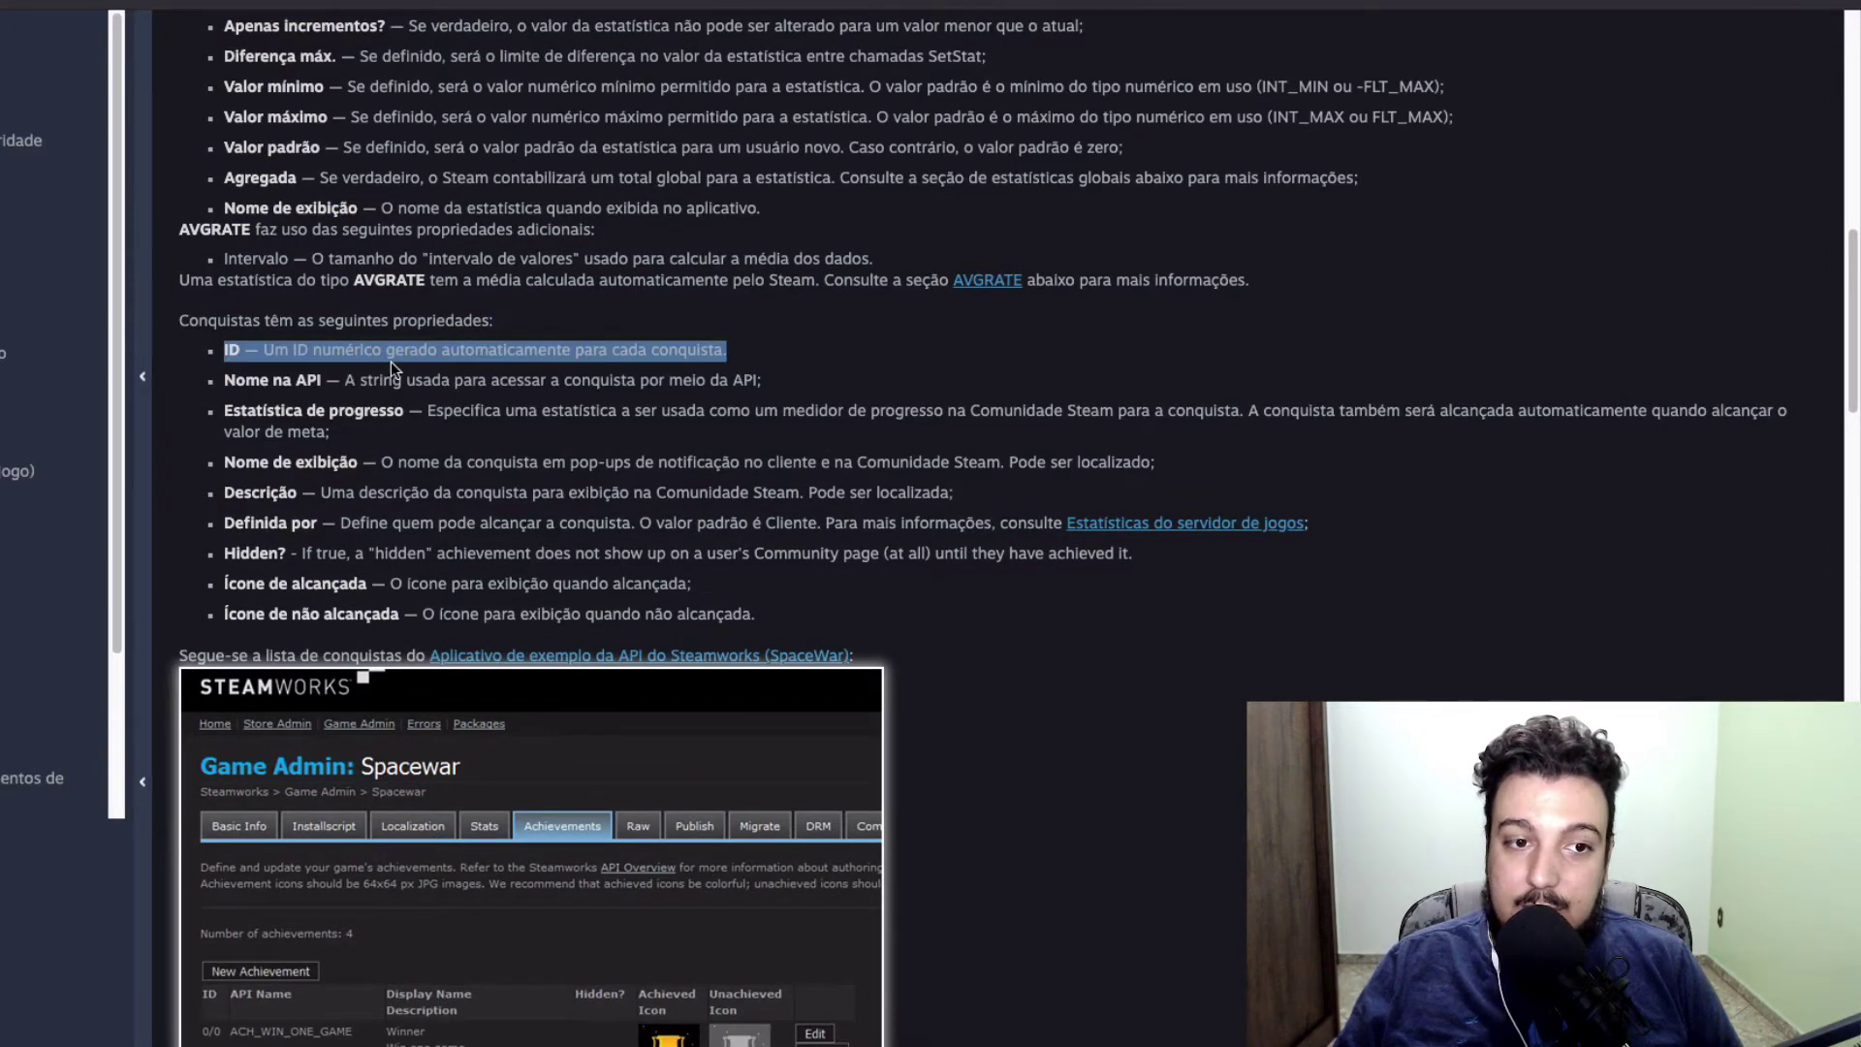
pyautogui.click(228, 383)
pyautogui.moveTo(227, 383); pyautogui.dragTo(523, 376)
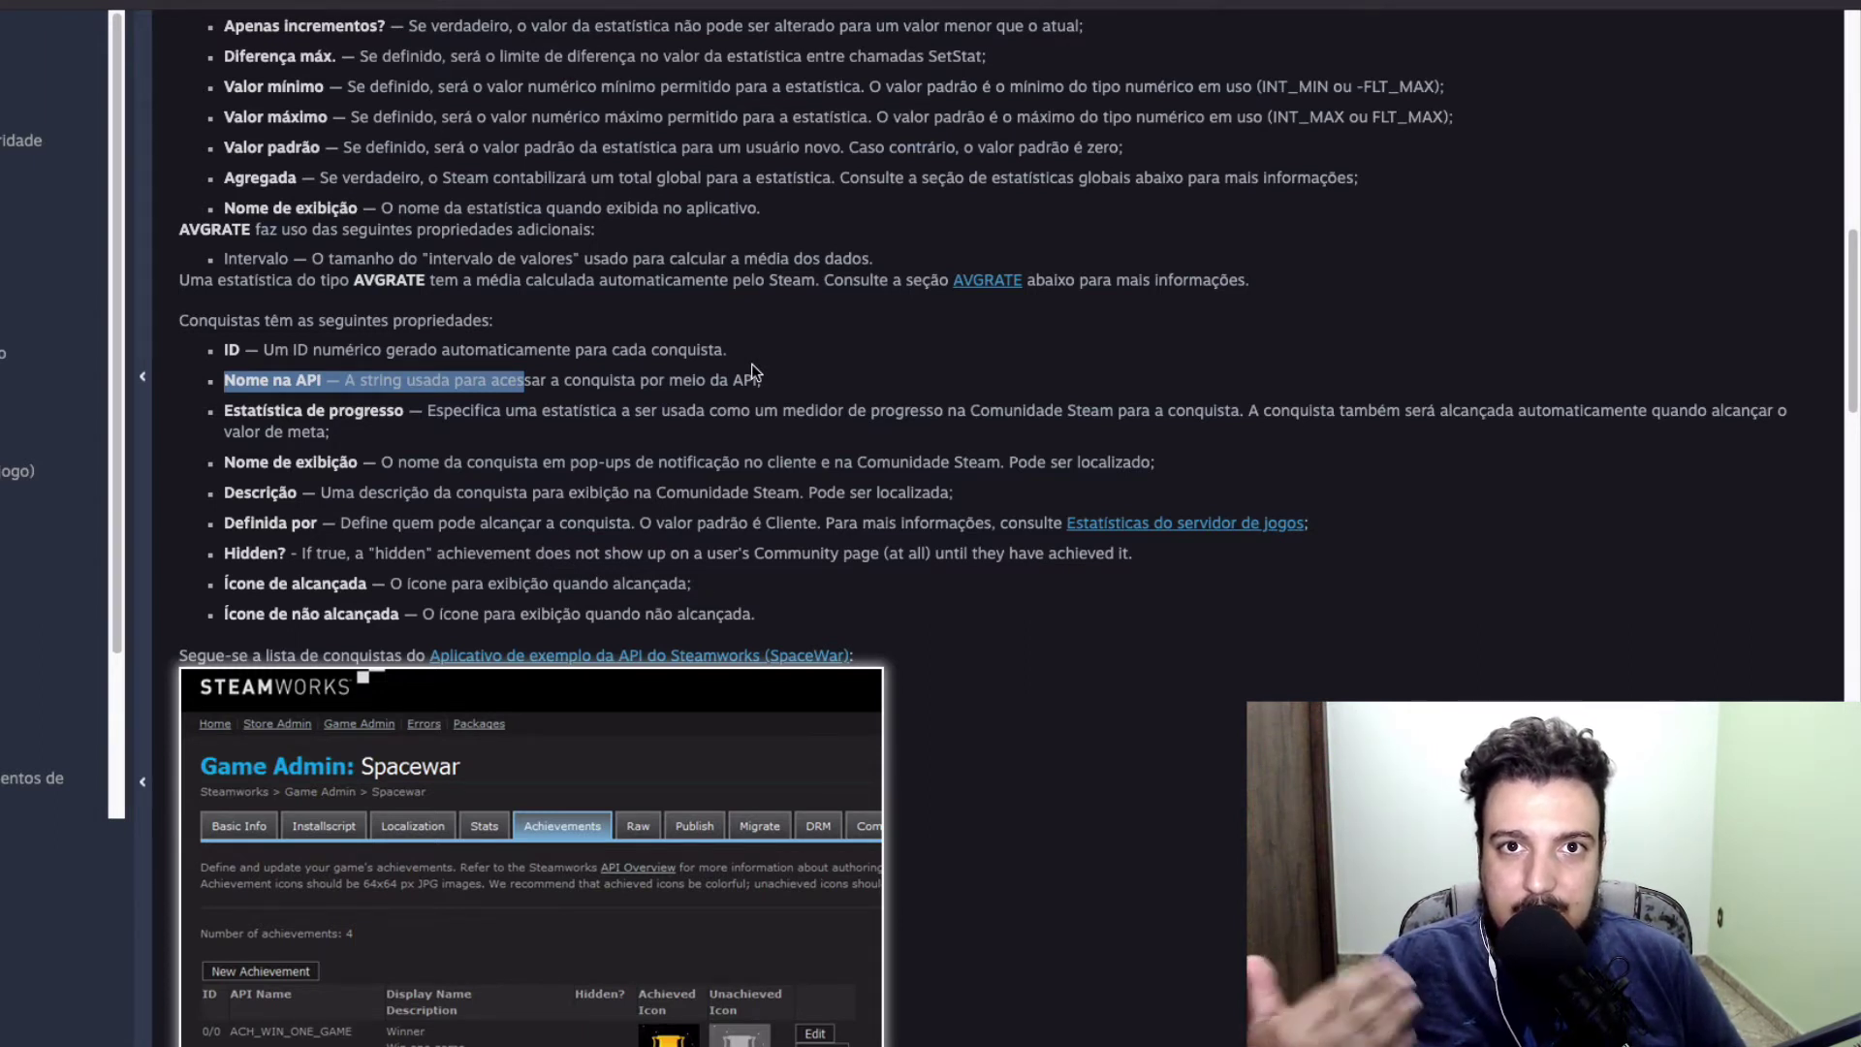
# Read the remaining achievement properties, from Estatística de progresso to Ícone de não alcançada, and the SpaceWar example below them
pyautogui.scroll(-1, 756, 407)
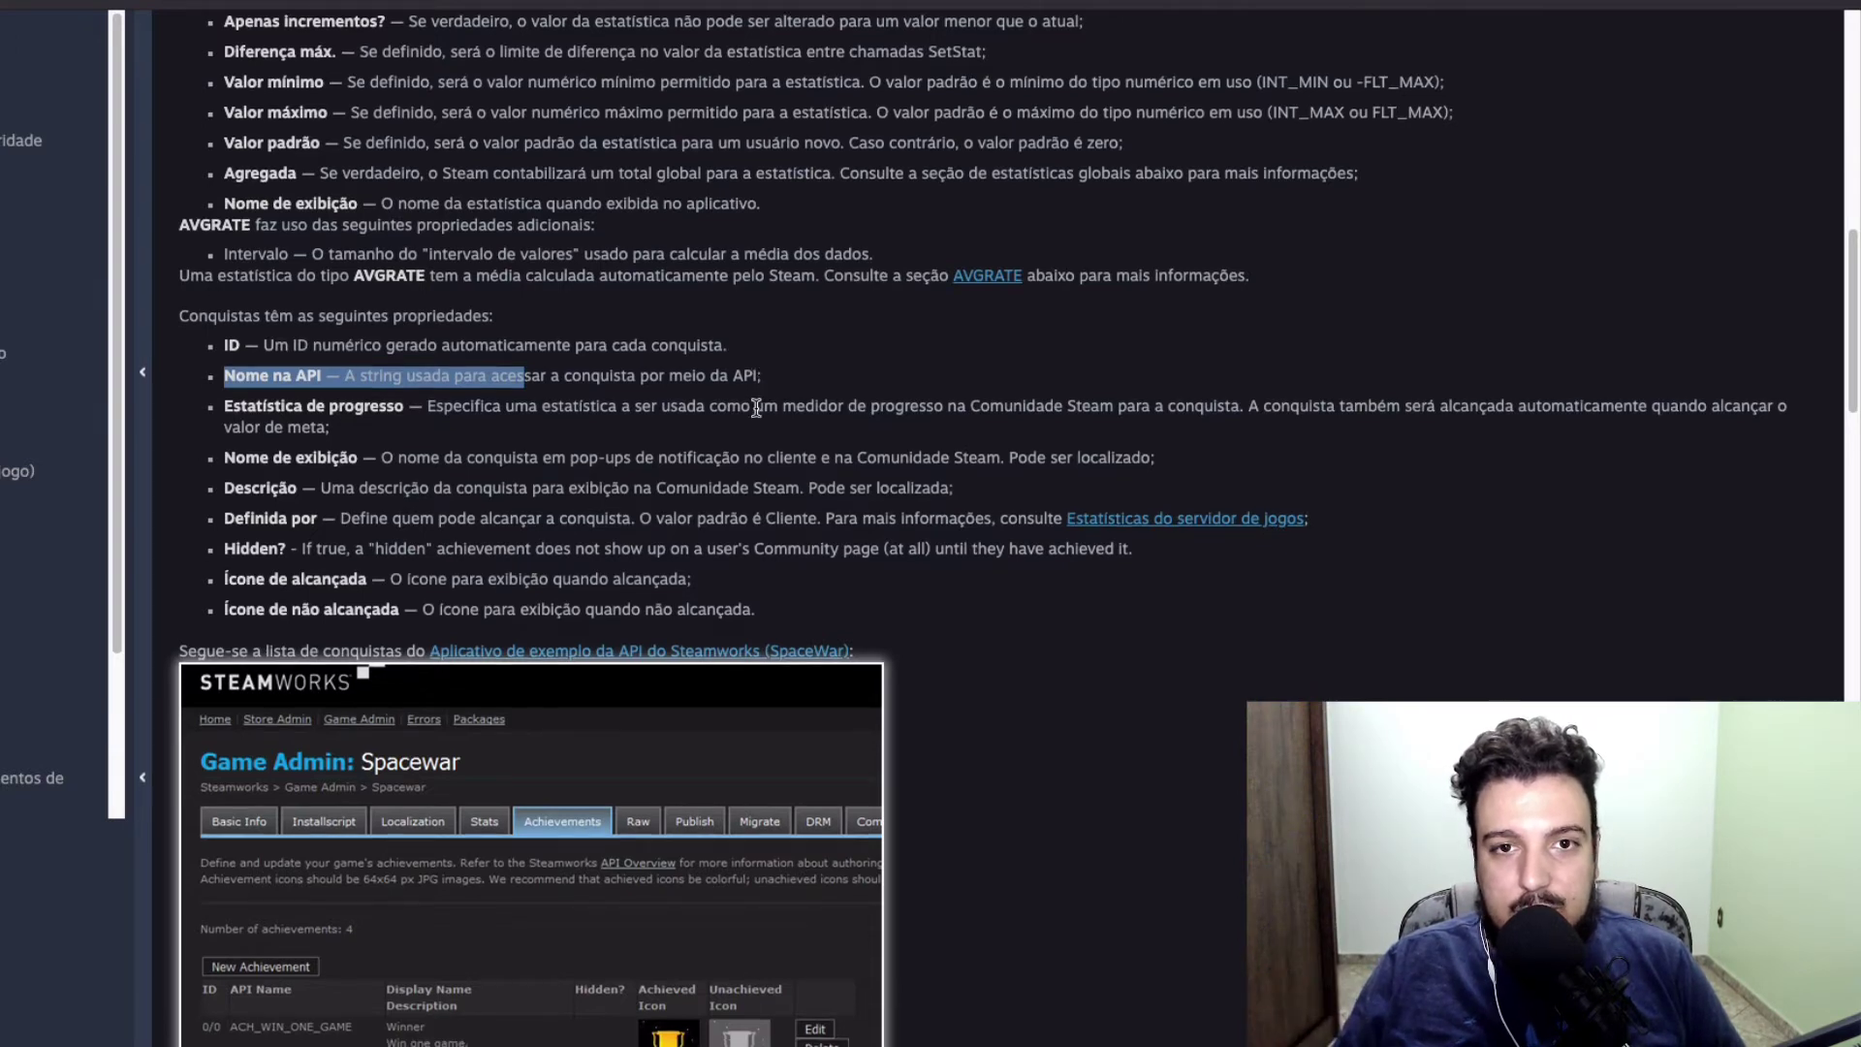
pyautogui.scroll(-1, 756, 407)
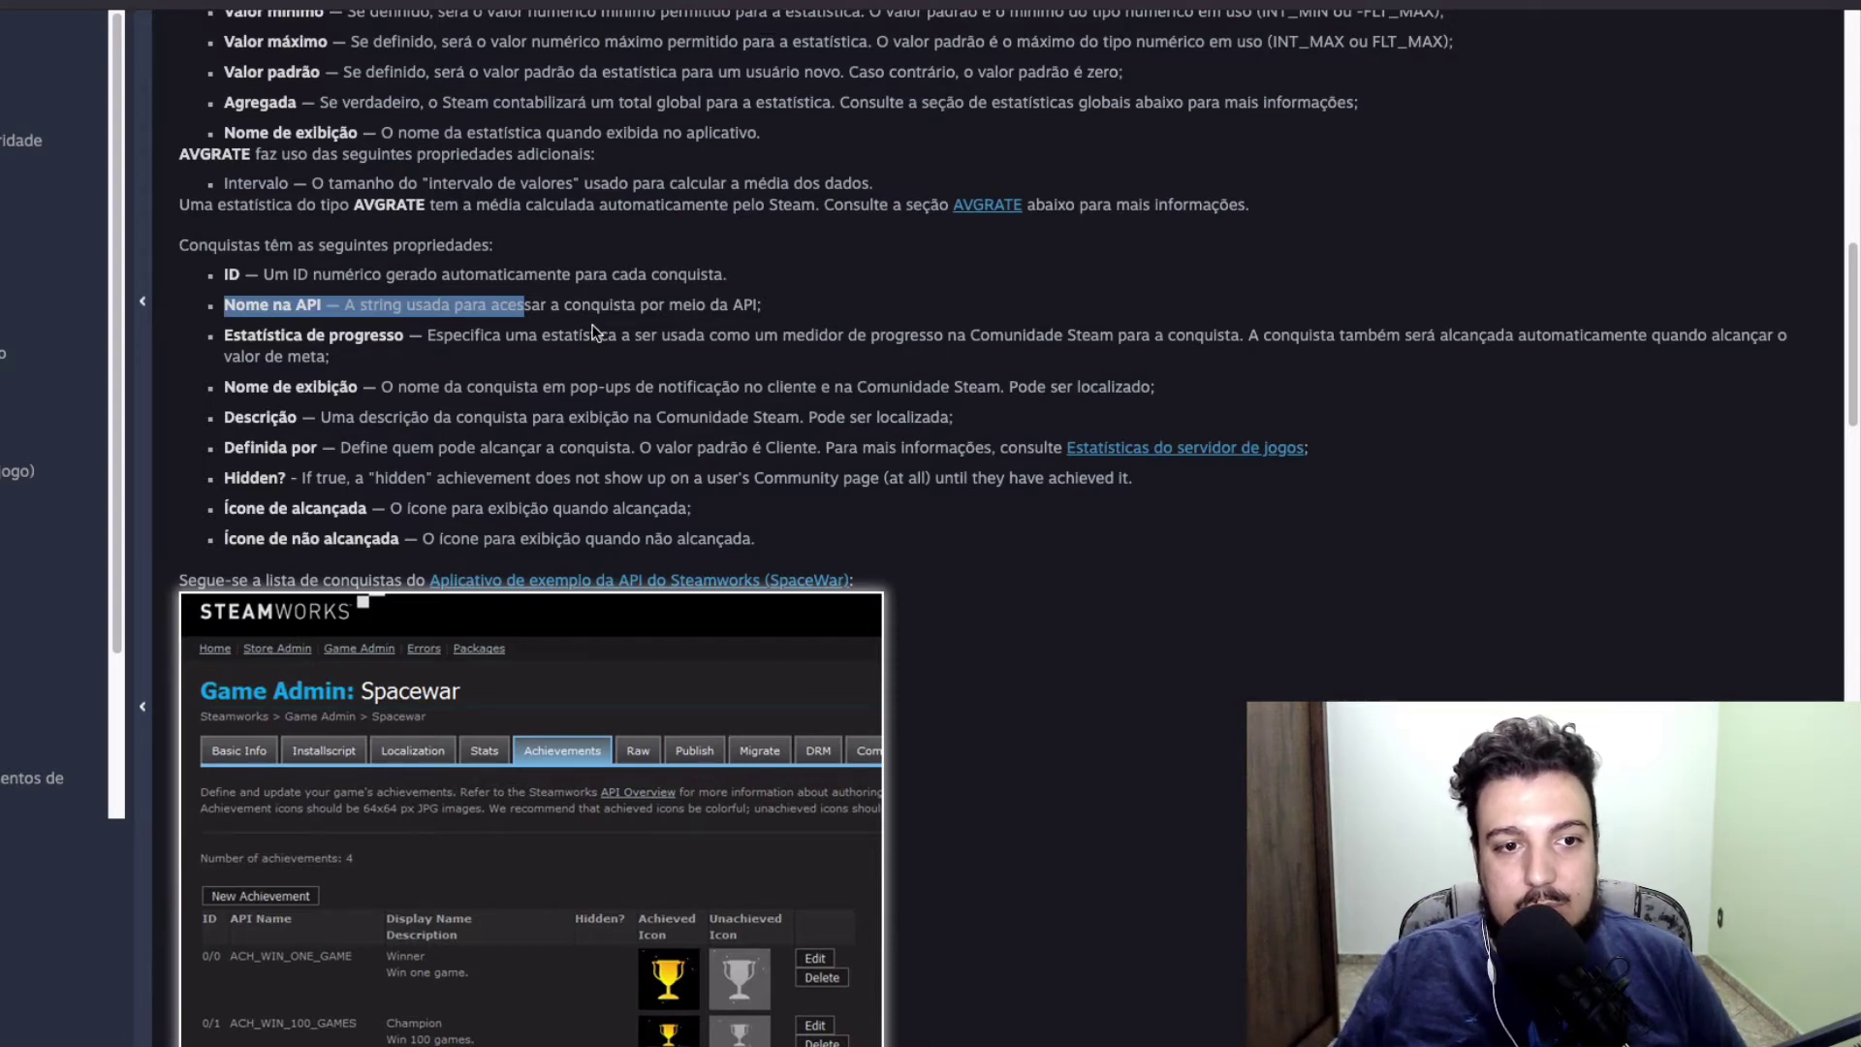
pyautogui.scroll(-1, 594, 332)
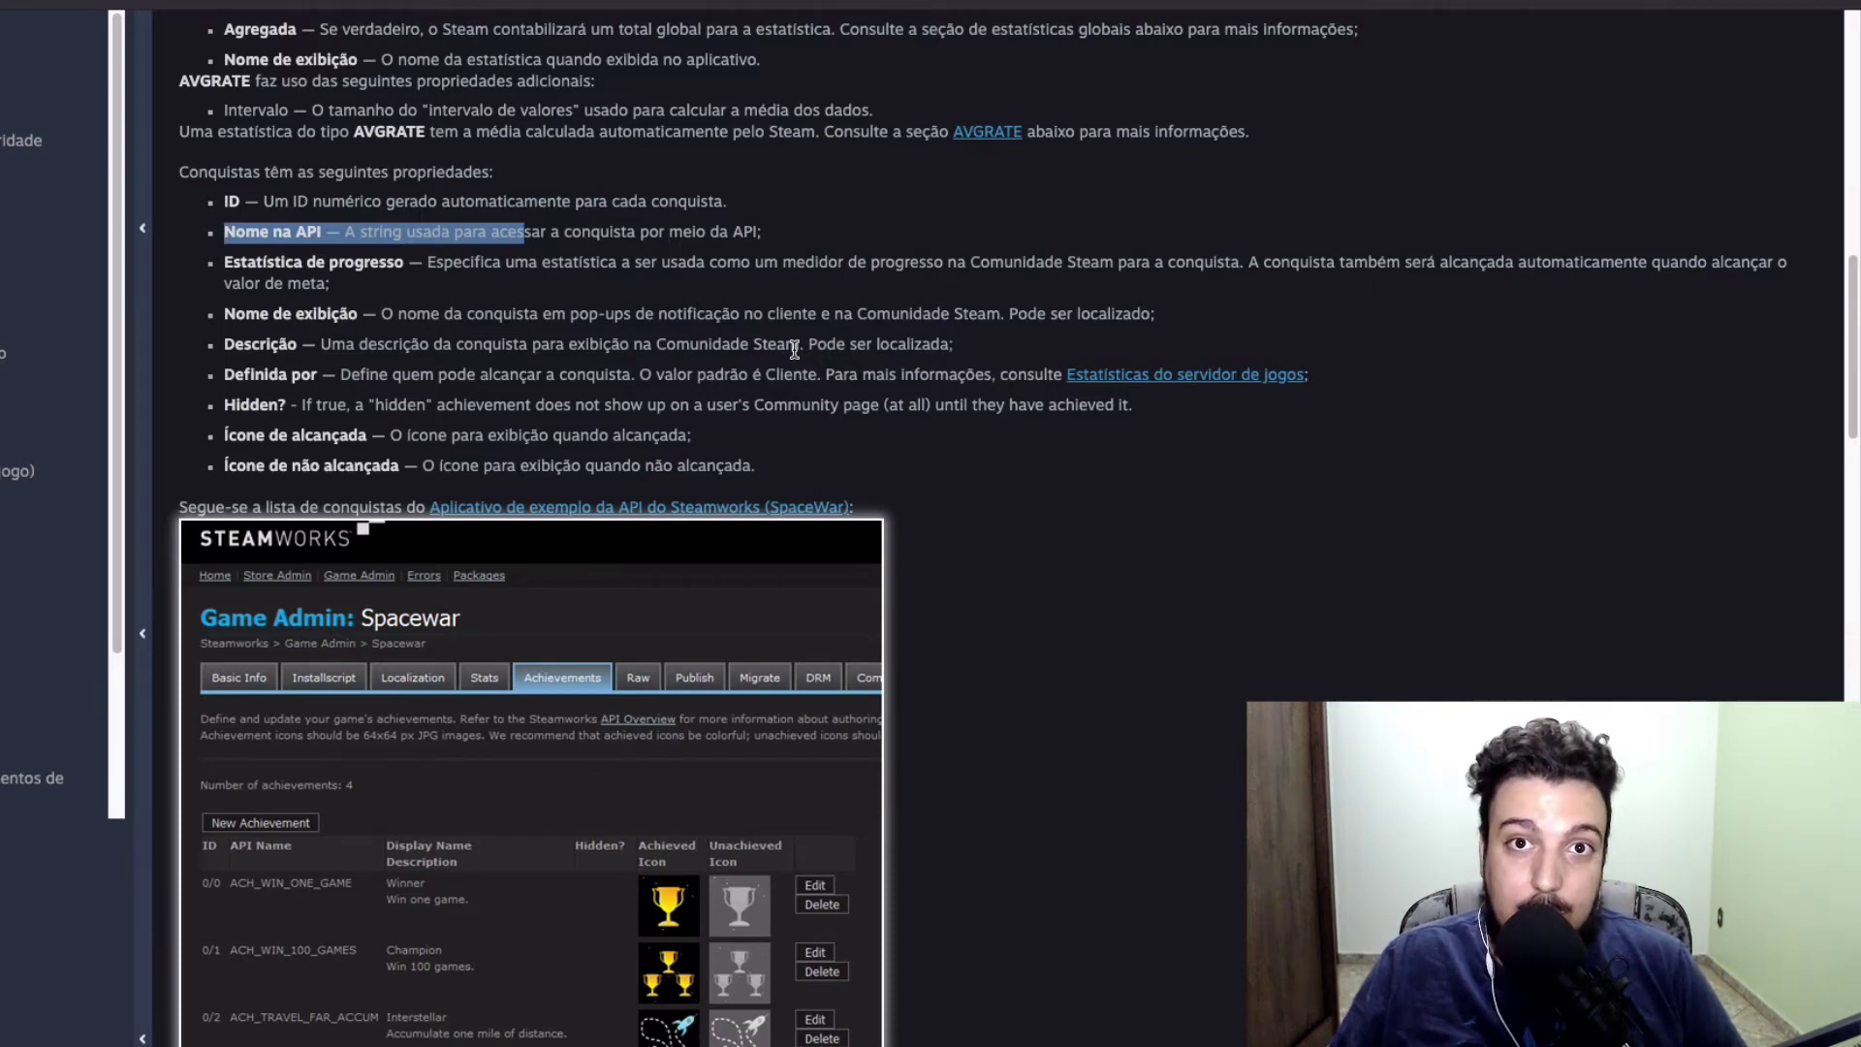
pyautogui.scroll(-1, 735, 417)
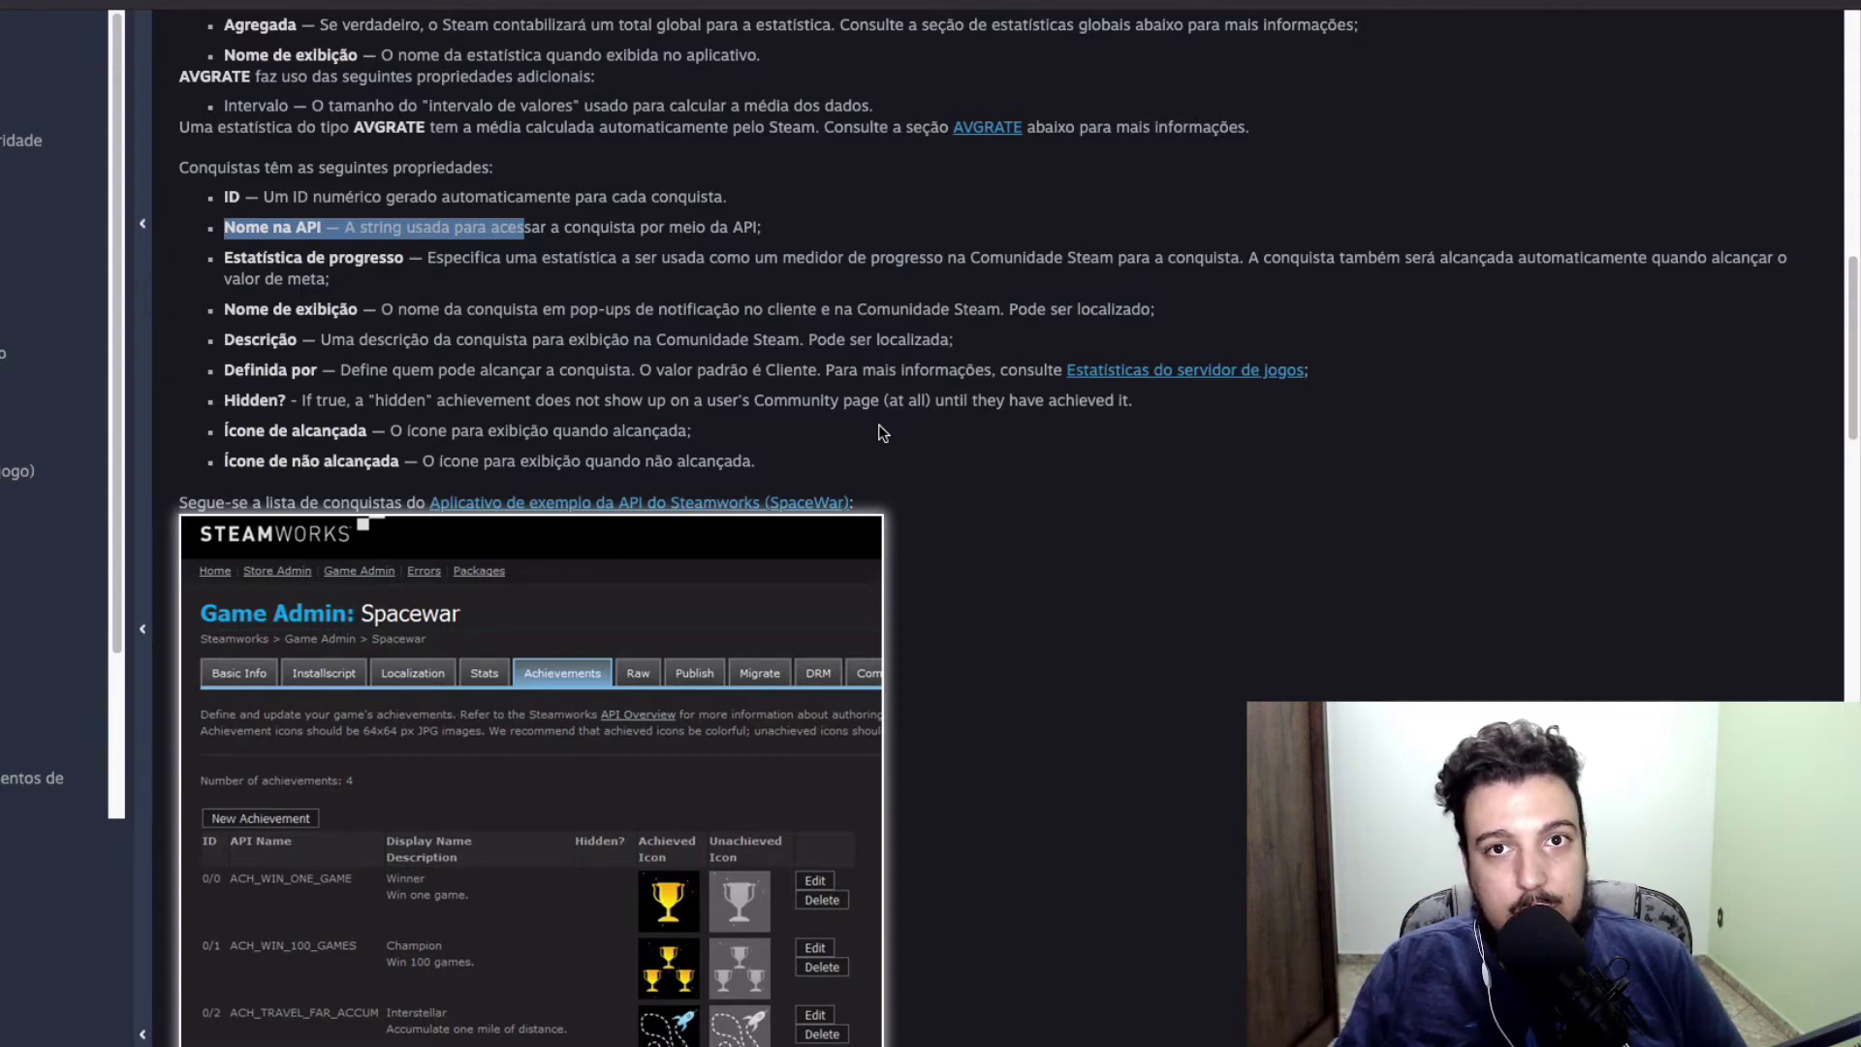
pyautogui.scroll(-2, 1099, 591)
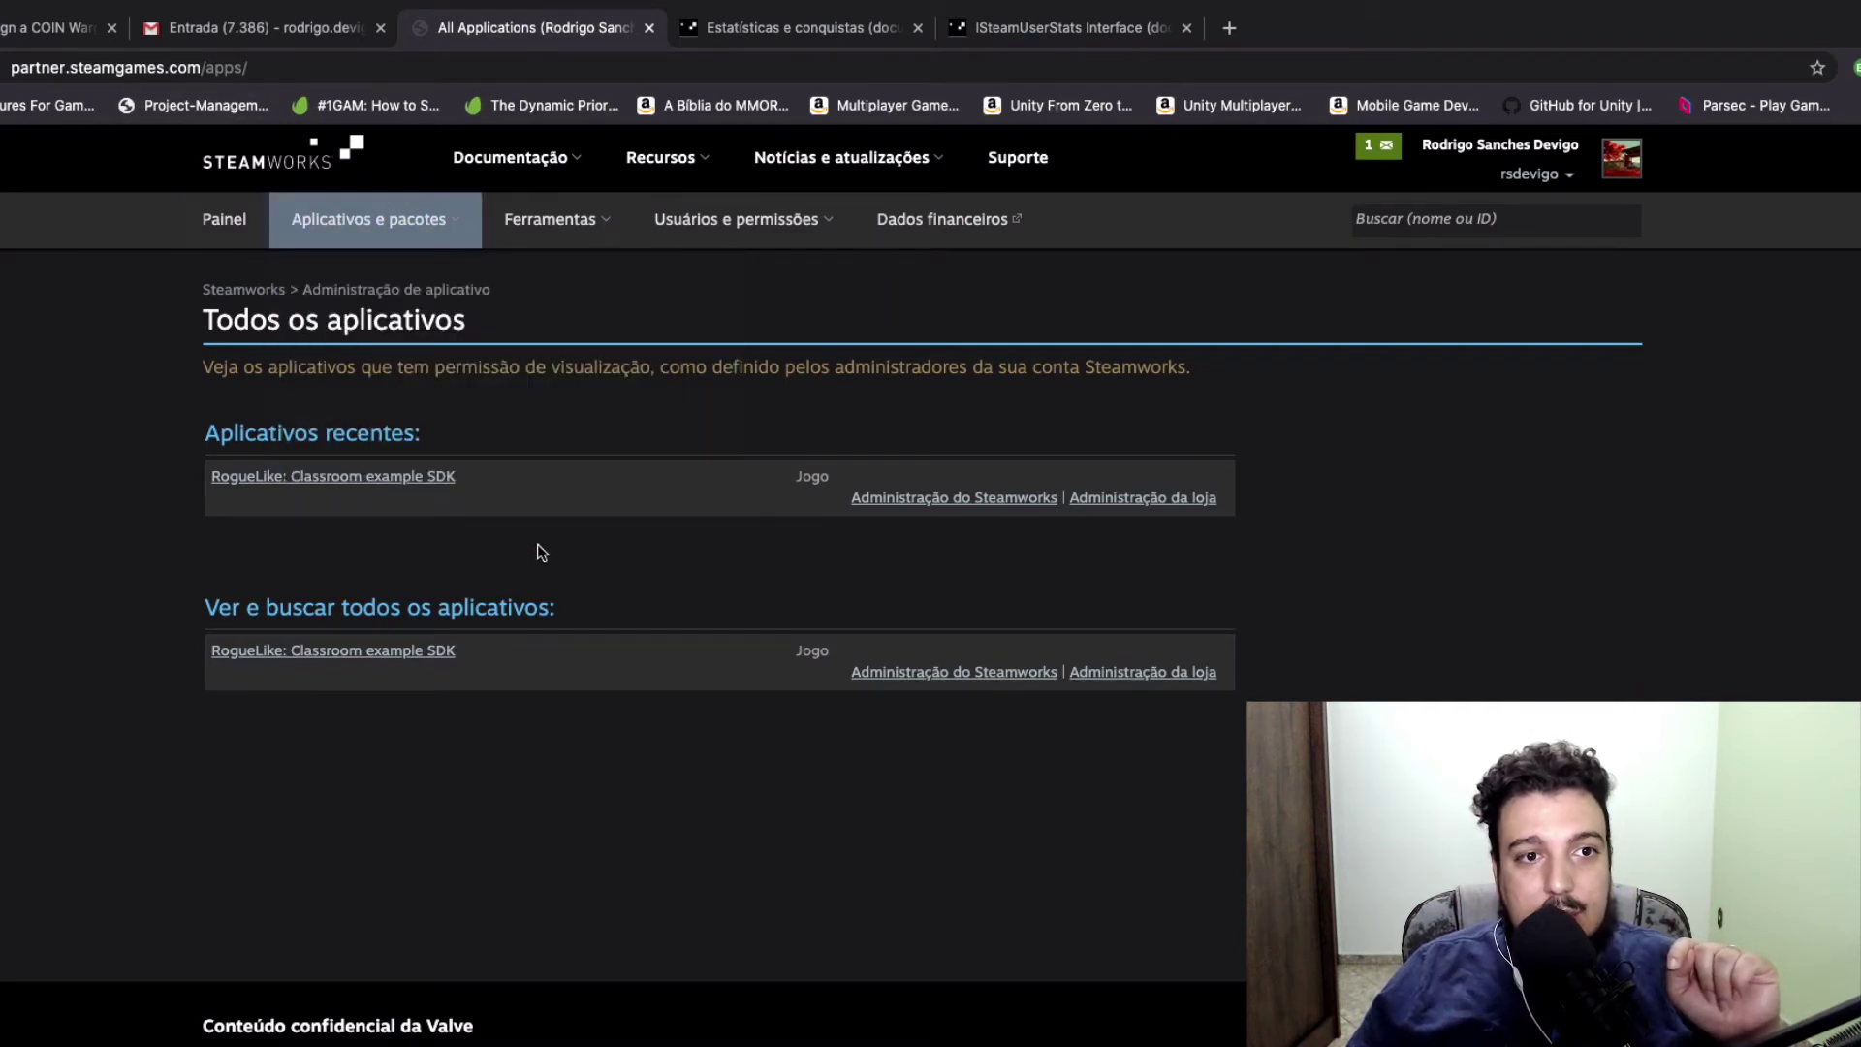
# Open the Steamworks administration of RogueLike: Classroom example SDK and review the available application types without changing the selection
pyautogui.moveTo(359, 226)
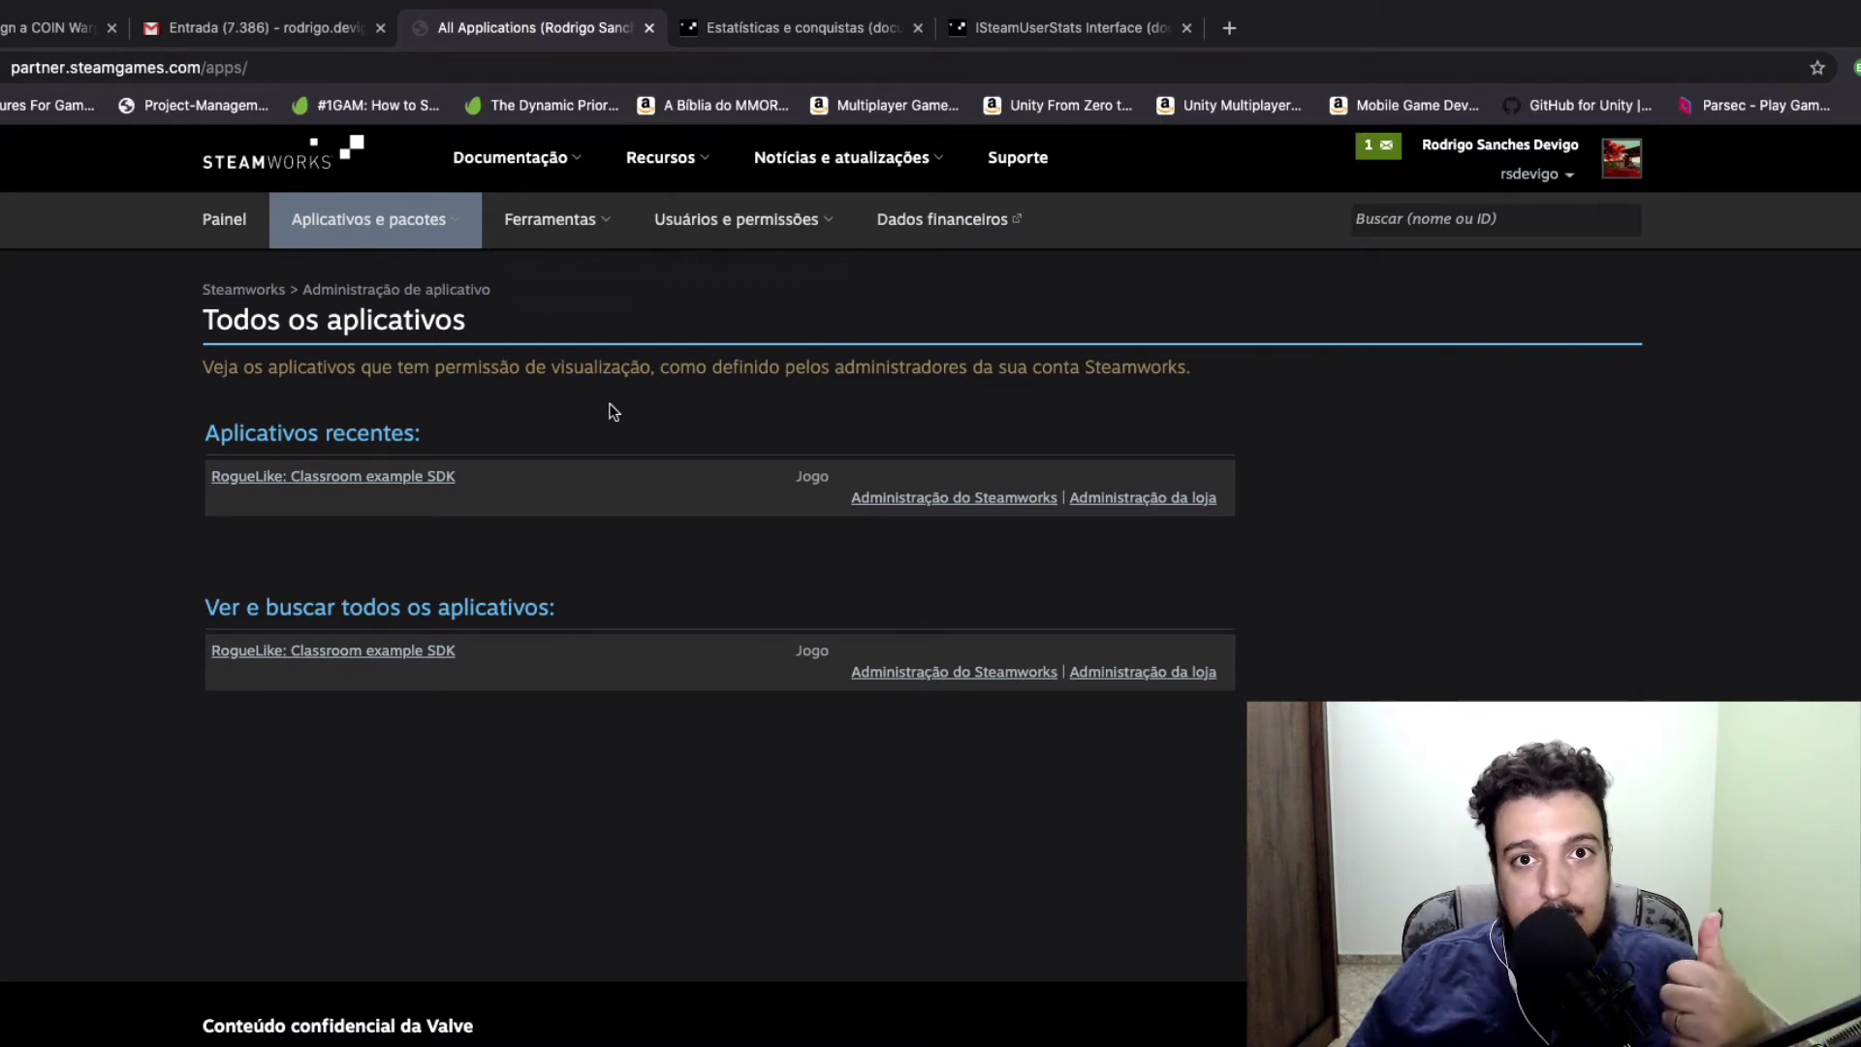
pyautogui.moveTo(422, 218)
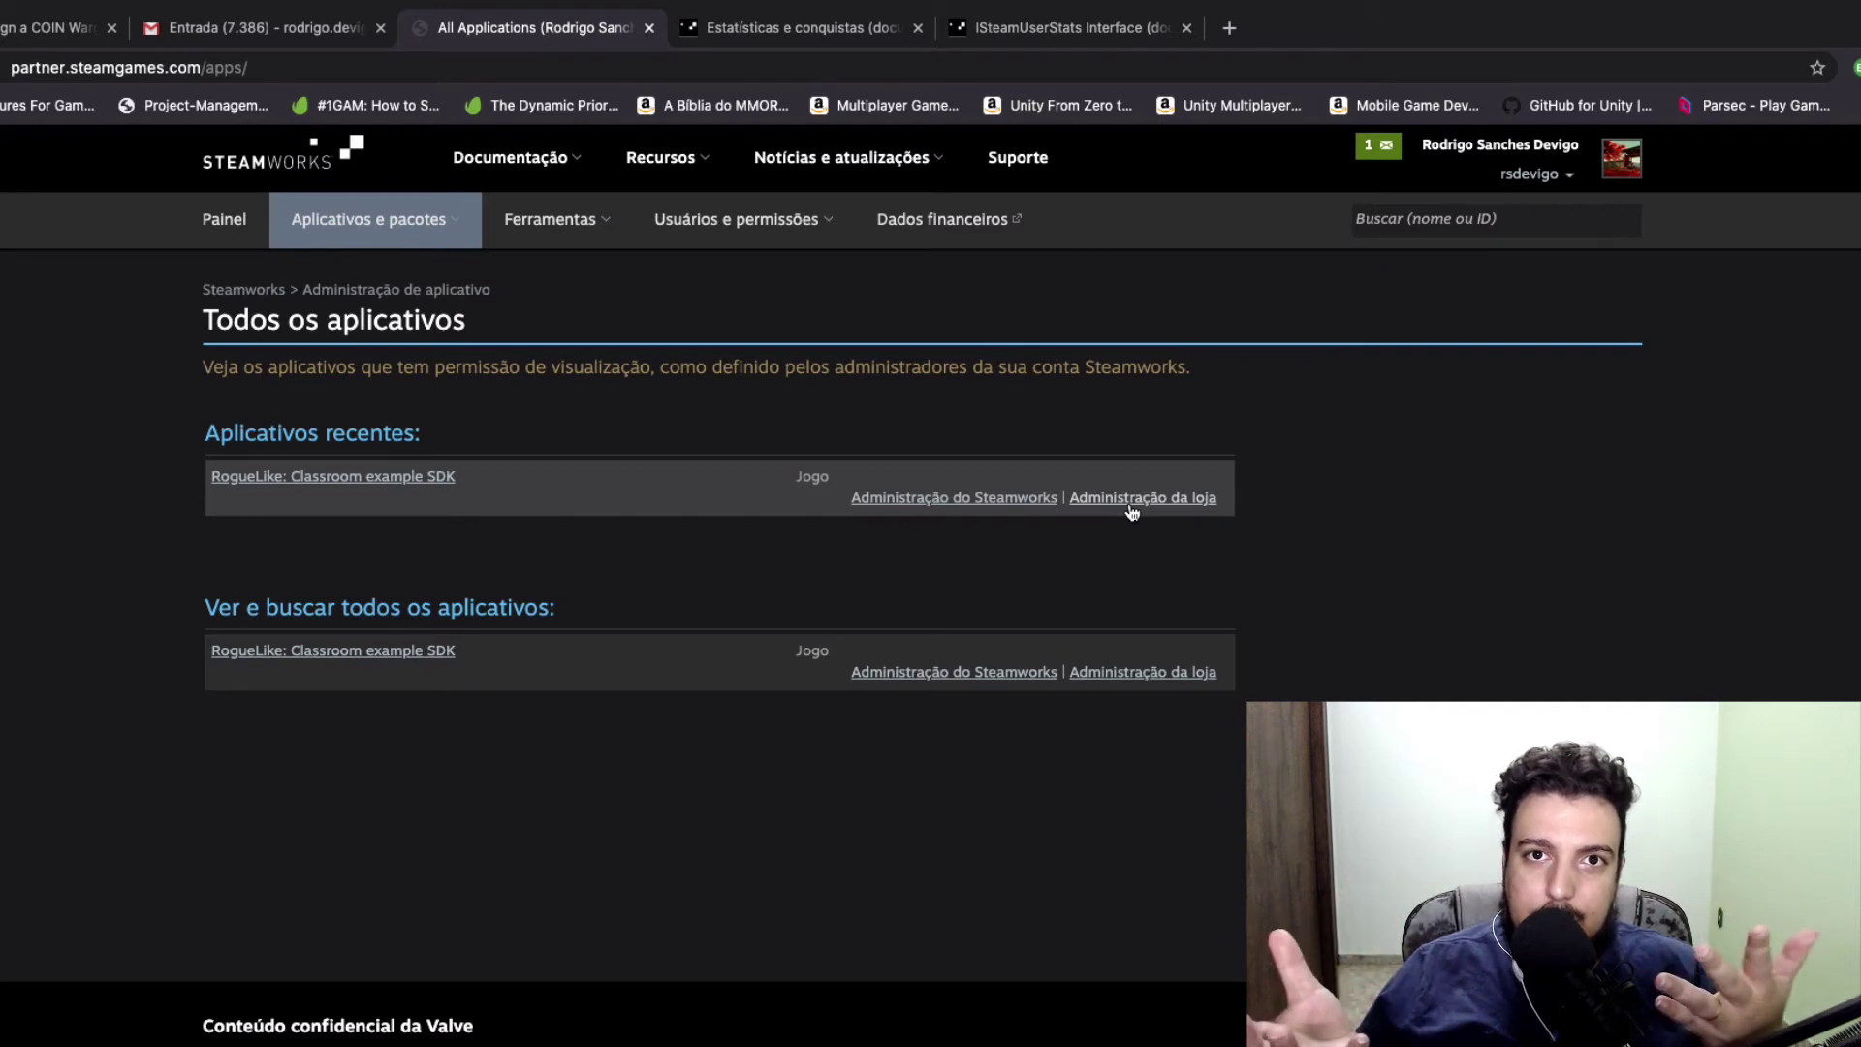
pyautogui.click(945, 500)
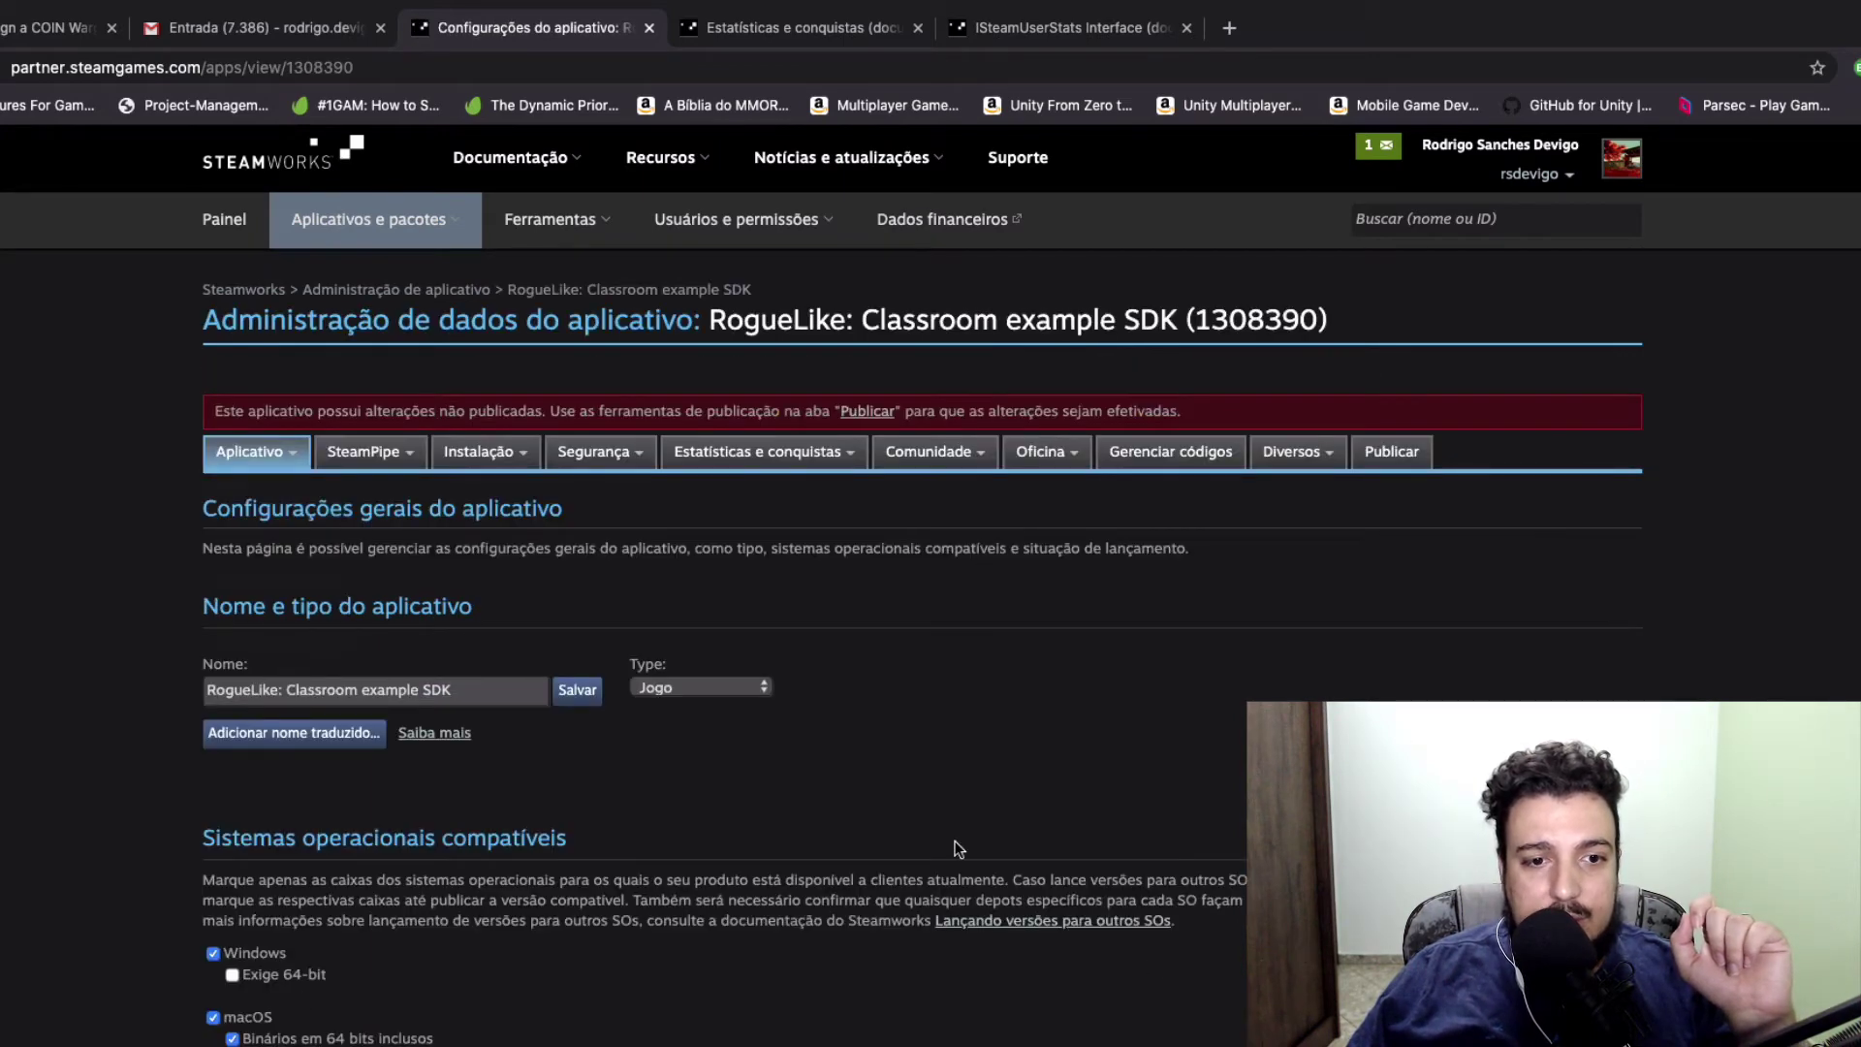
pyautogui.scroll(-1, 944, 847)
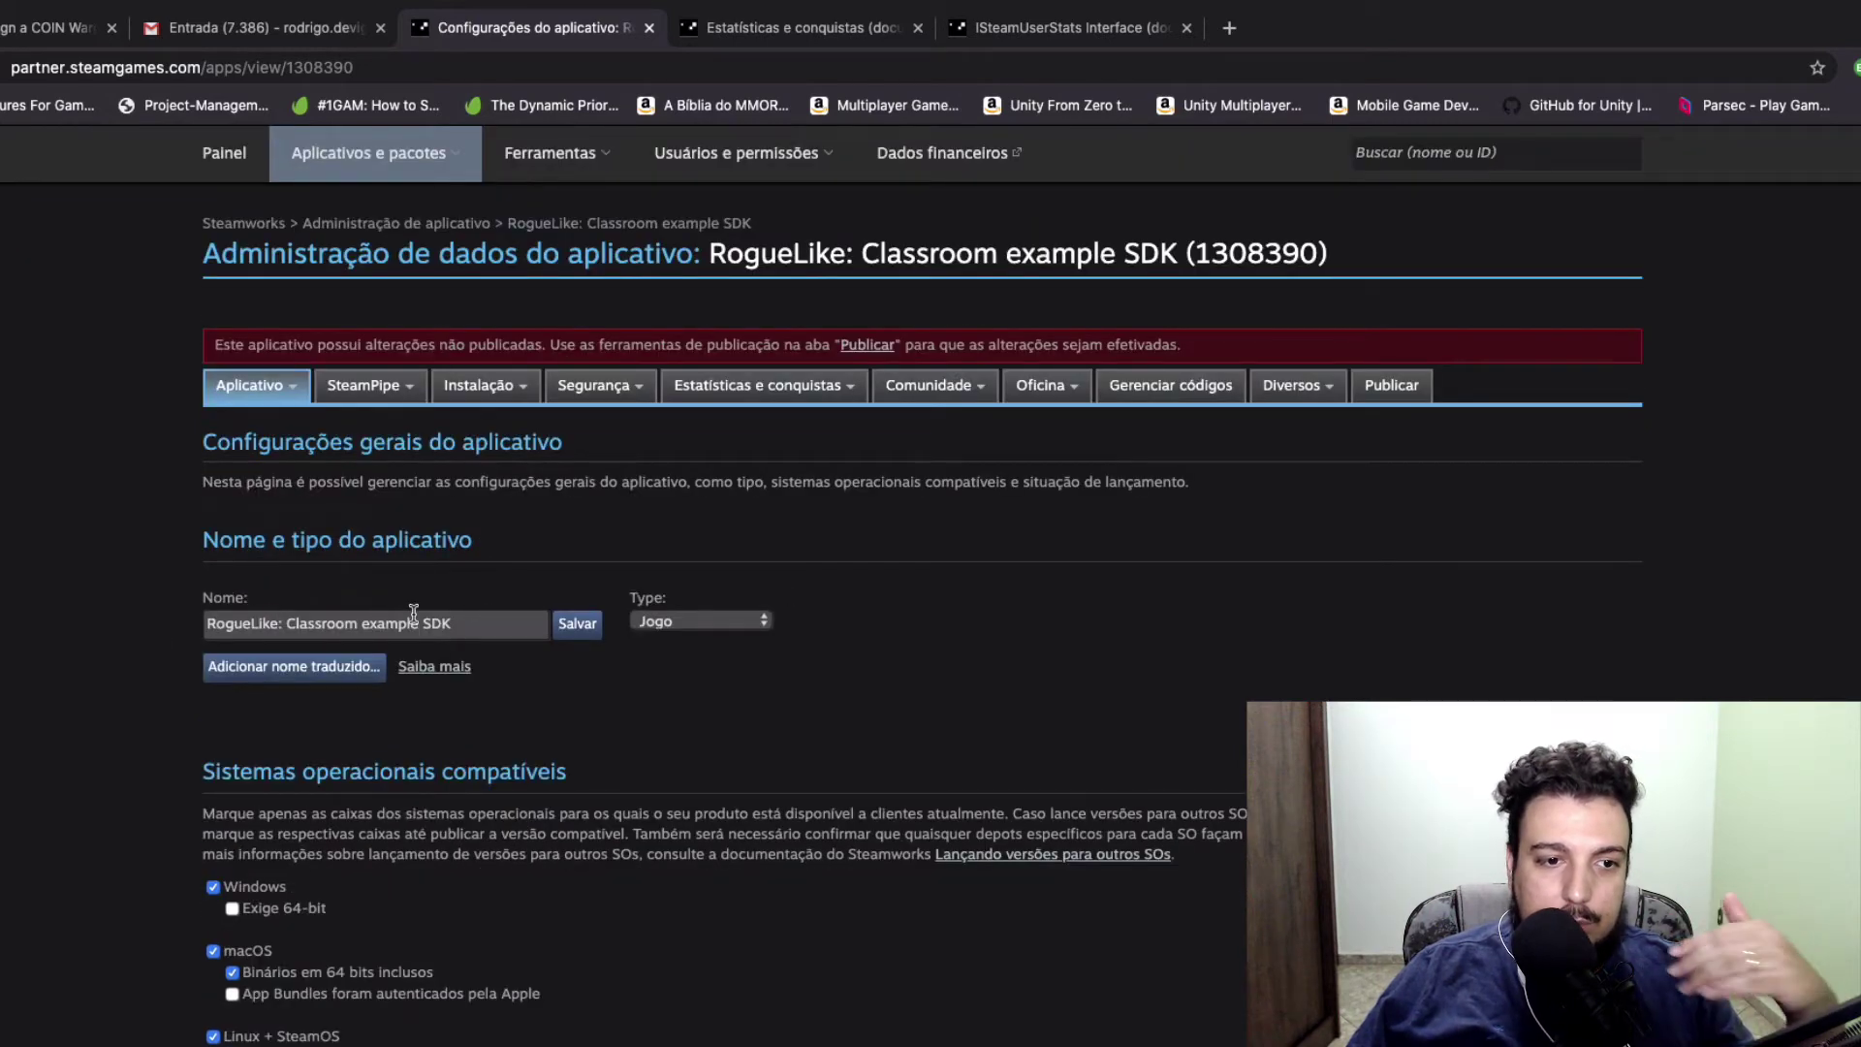
pyautogui.click(735, 624)
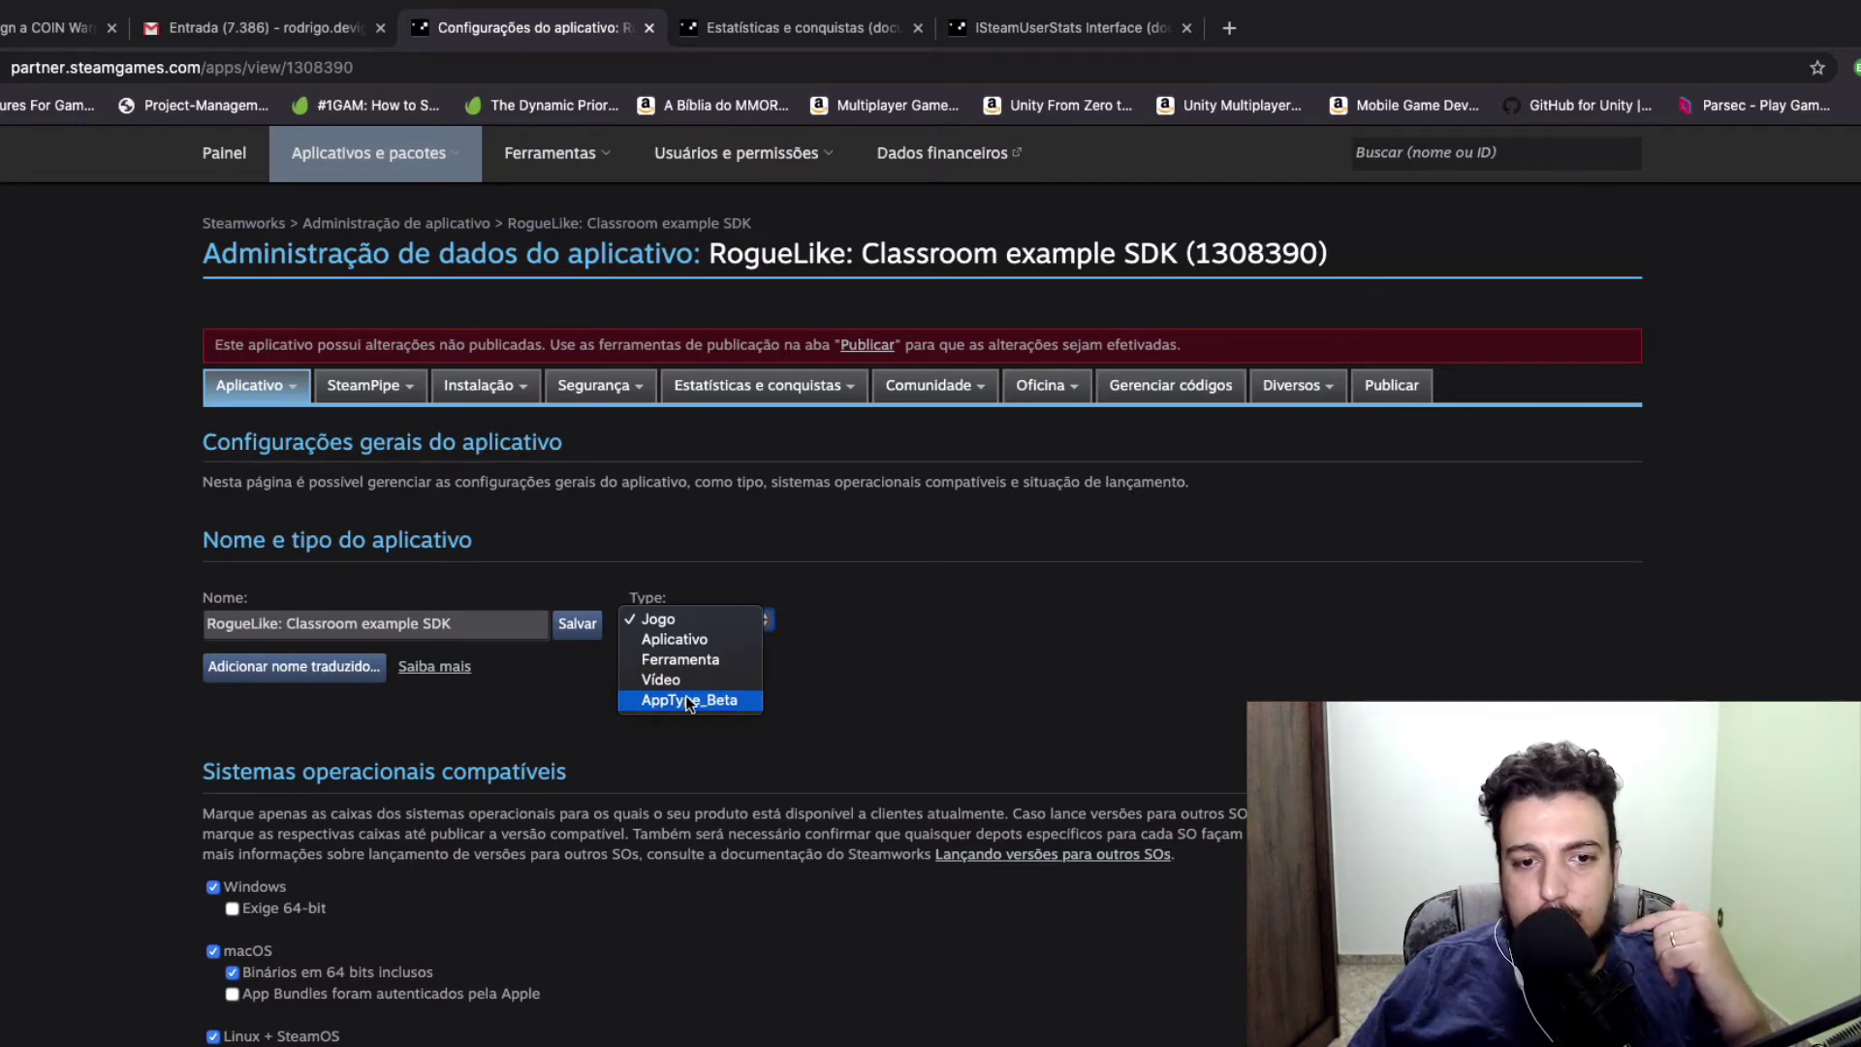
pyautogui.click(957, 683)
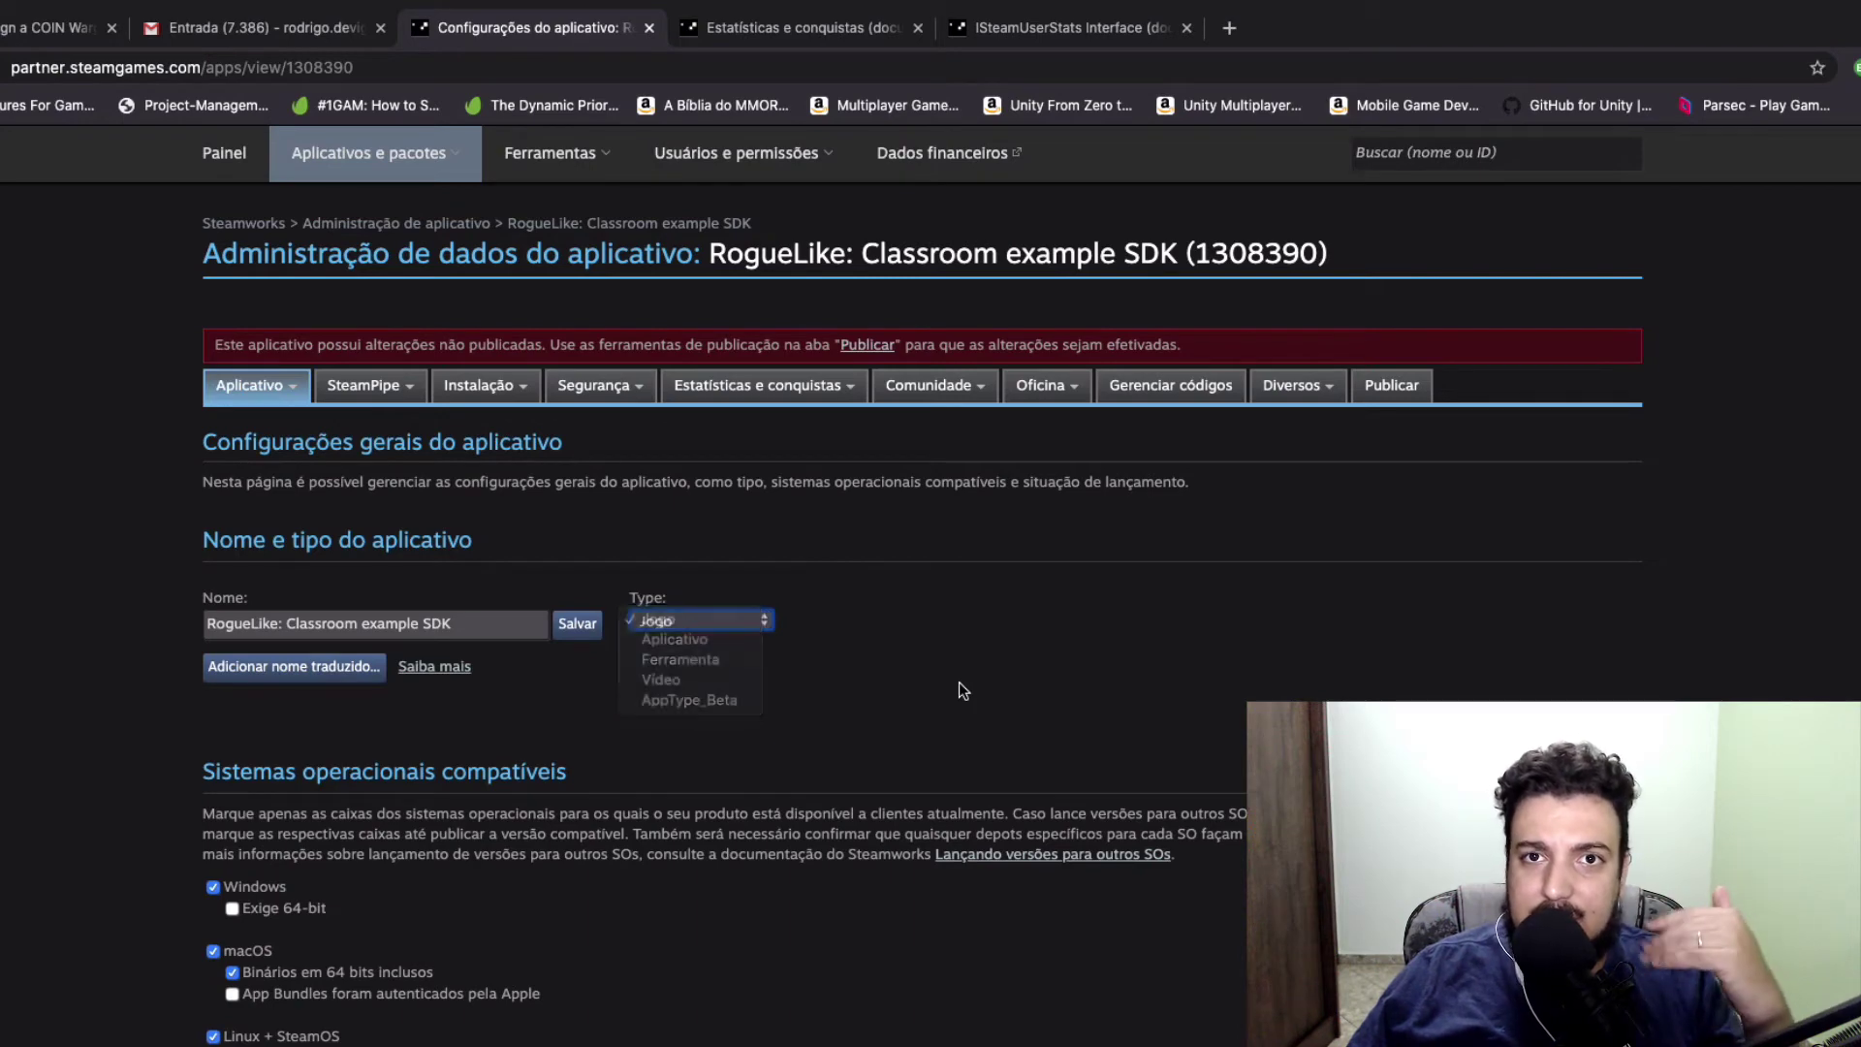
# Examine the app's compatible operating systems, release status and Community release status in its general settings
pyautogui.scroll(-1, 717, 640)
pyautogui.scroll(-5, 714, 656)
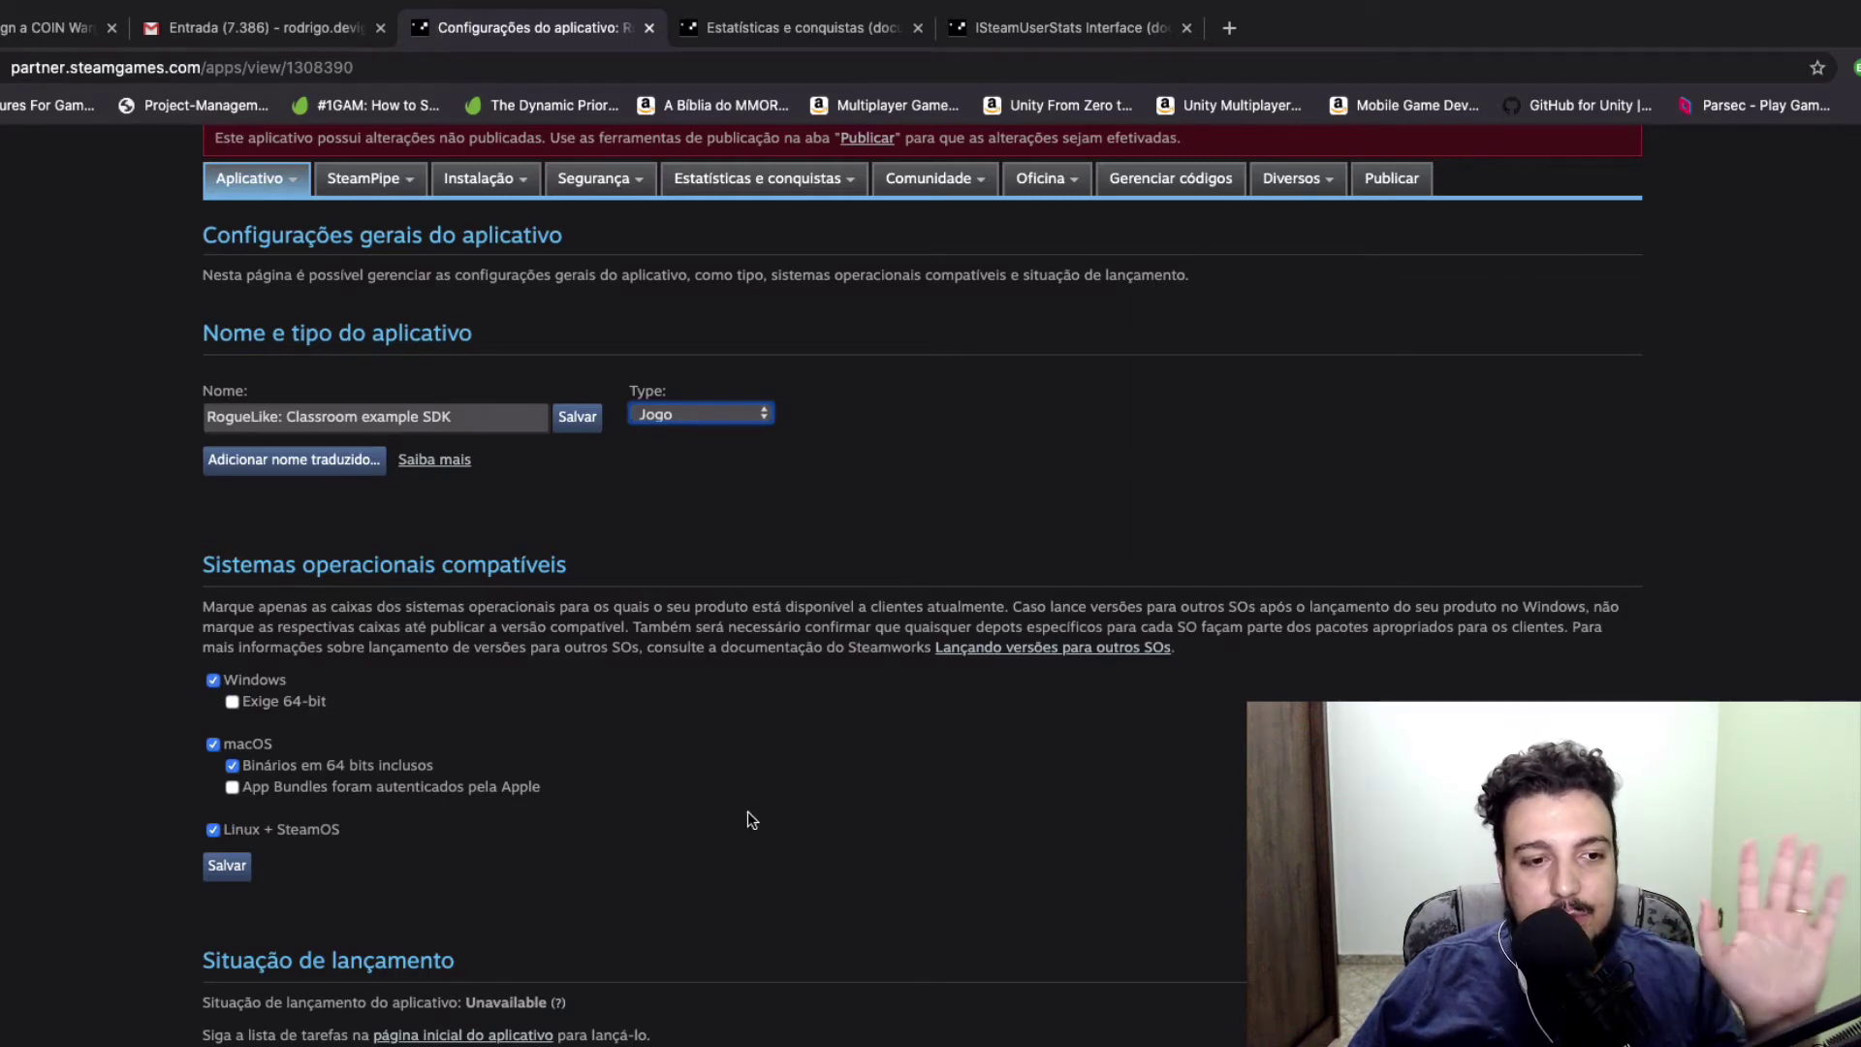
pyautogui.scroll(-2, 747, 811)
pyautogui.scroll(-2, 747, 819)
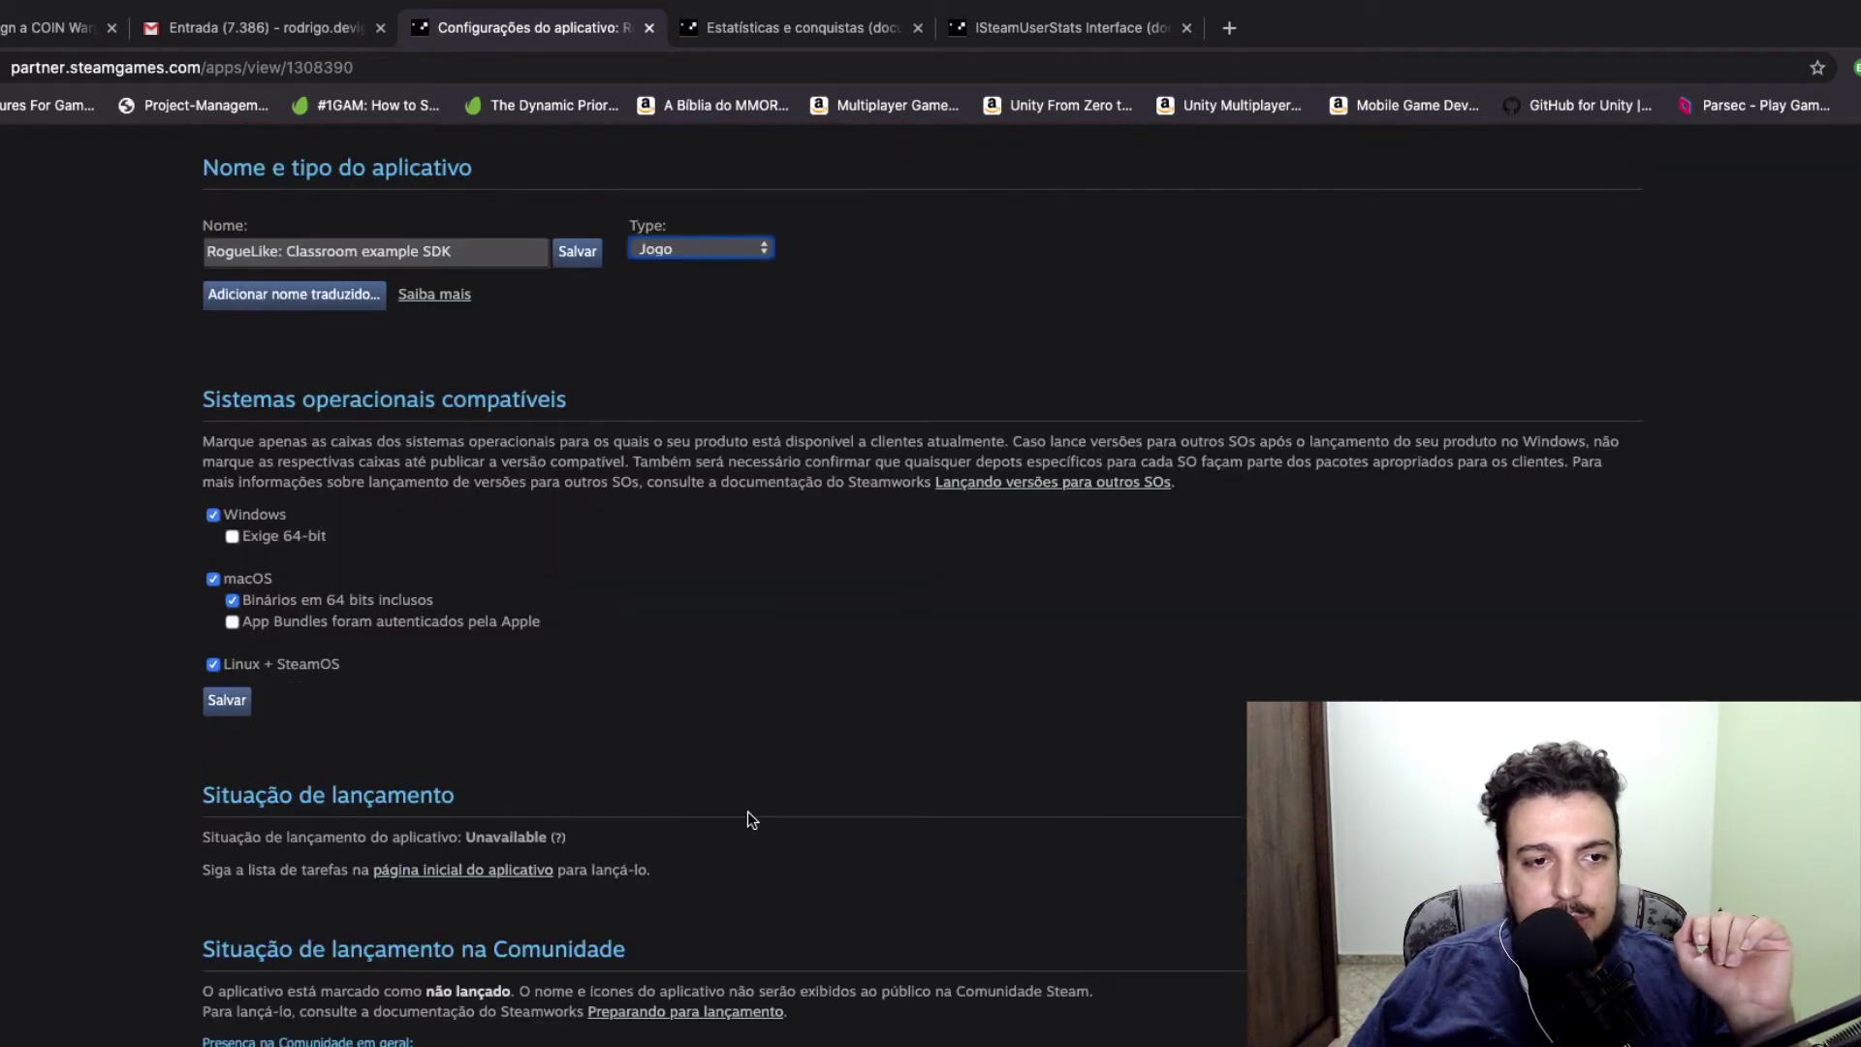
pyautogui.scroll(-2, 747, 812)
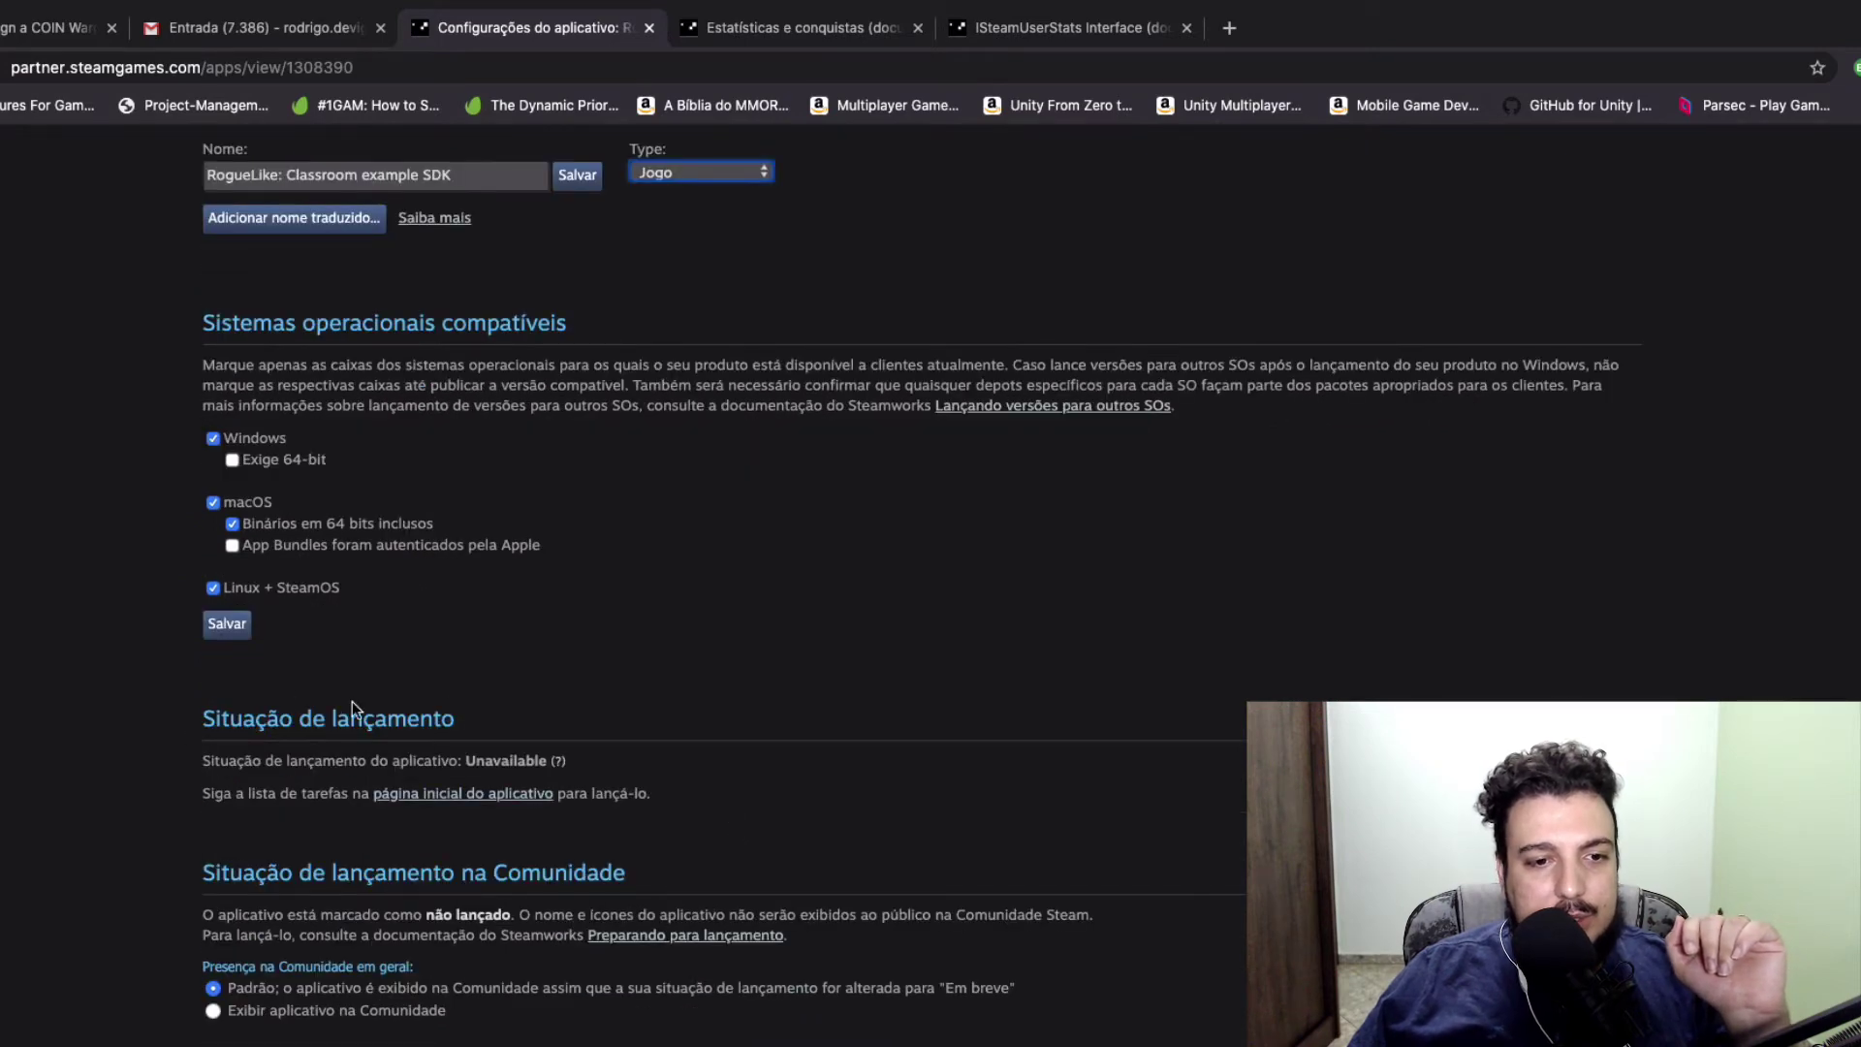
pyautogui.moveTo(467, 762); pyautogui.dragTo(647, 760)
pyautogui.click(720, 768)
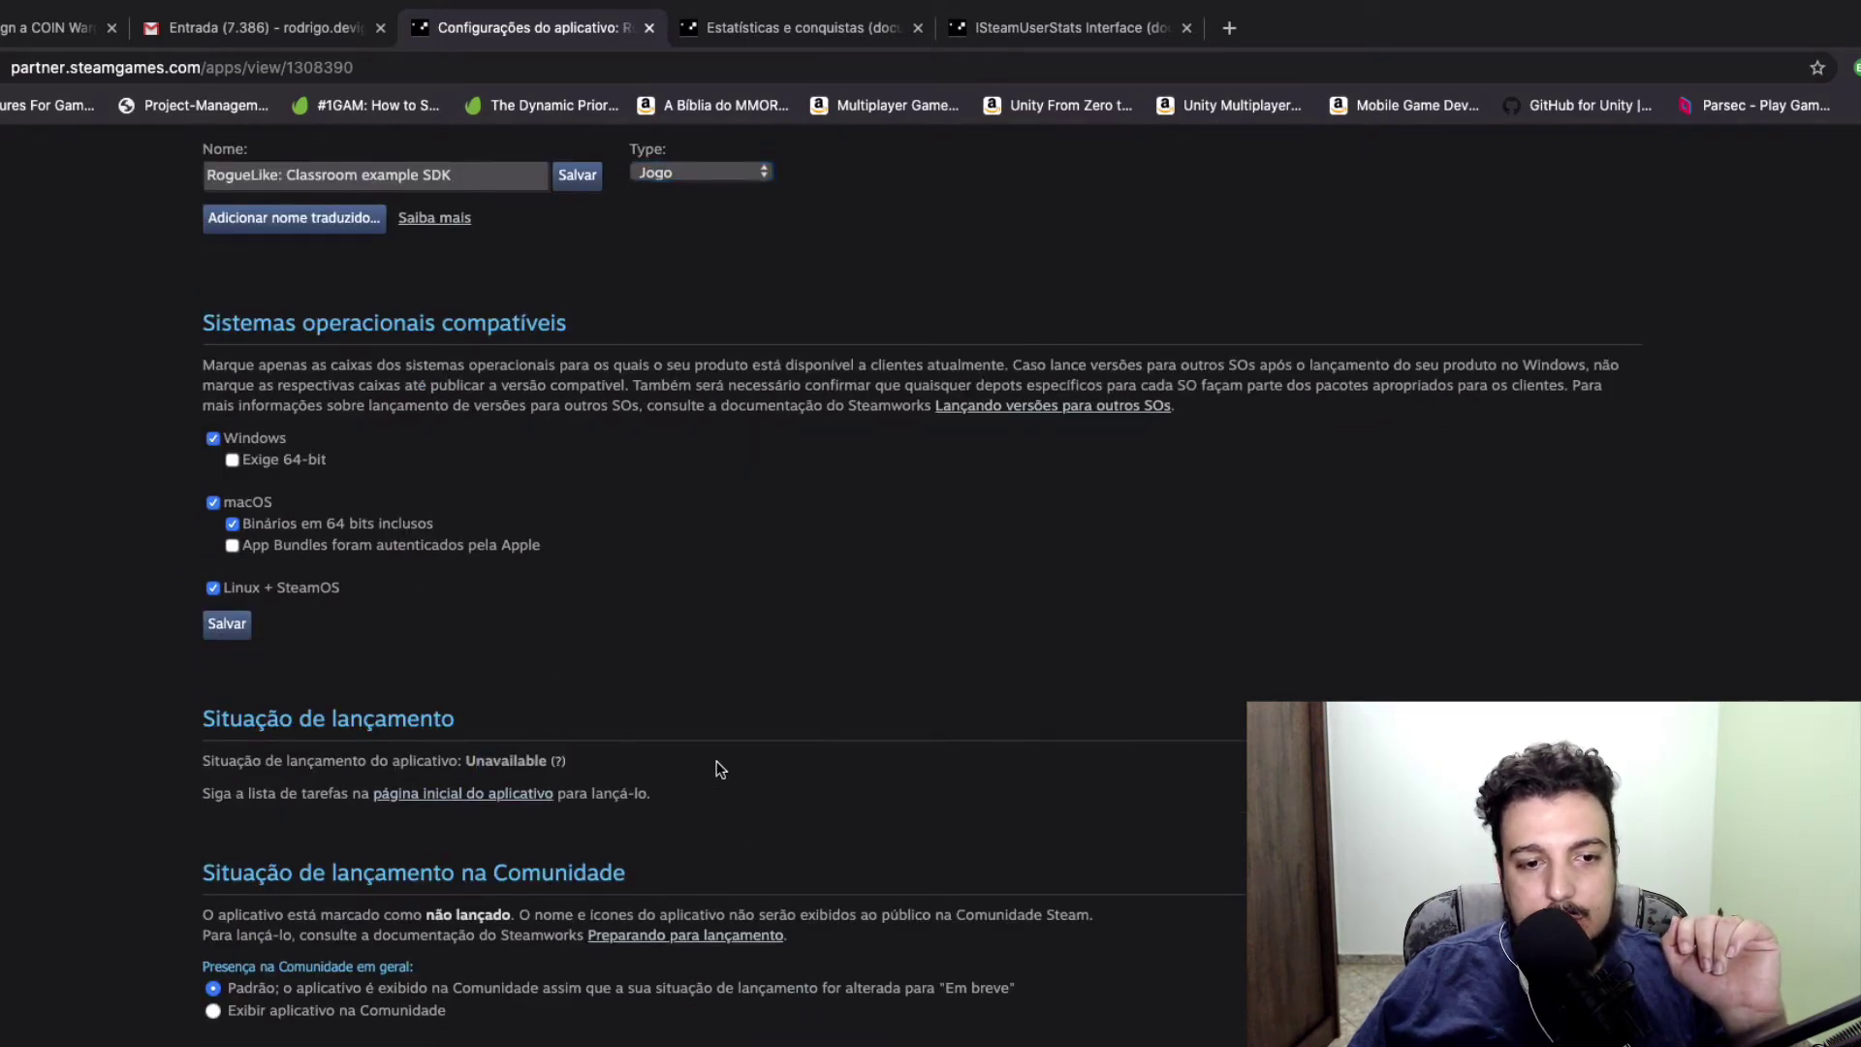
pyautogui.scroll(-2, 741, 865)
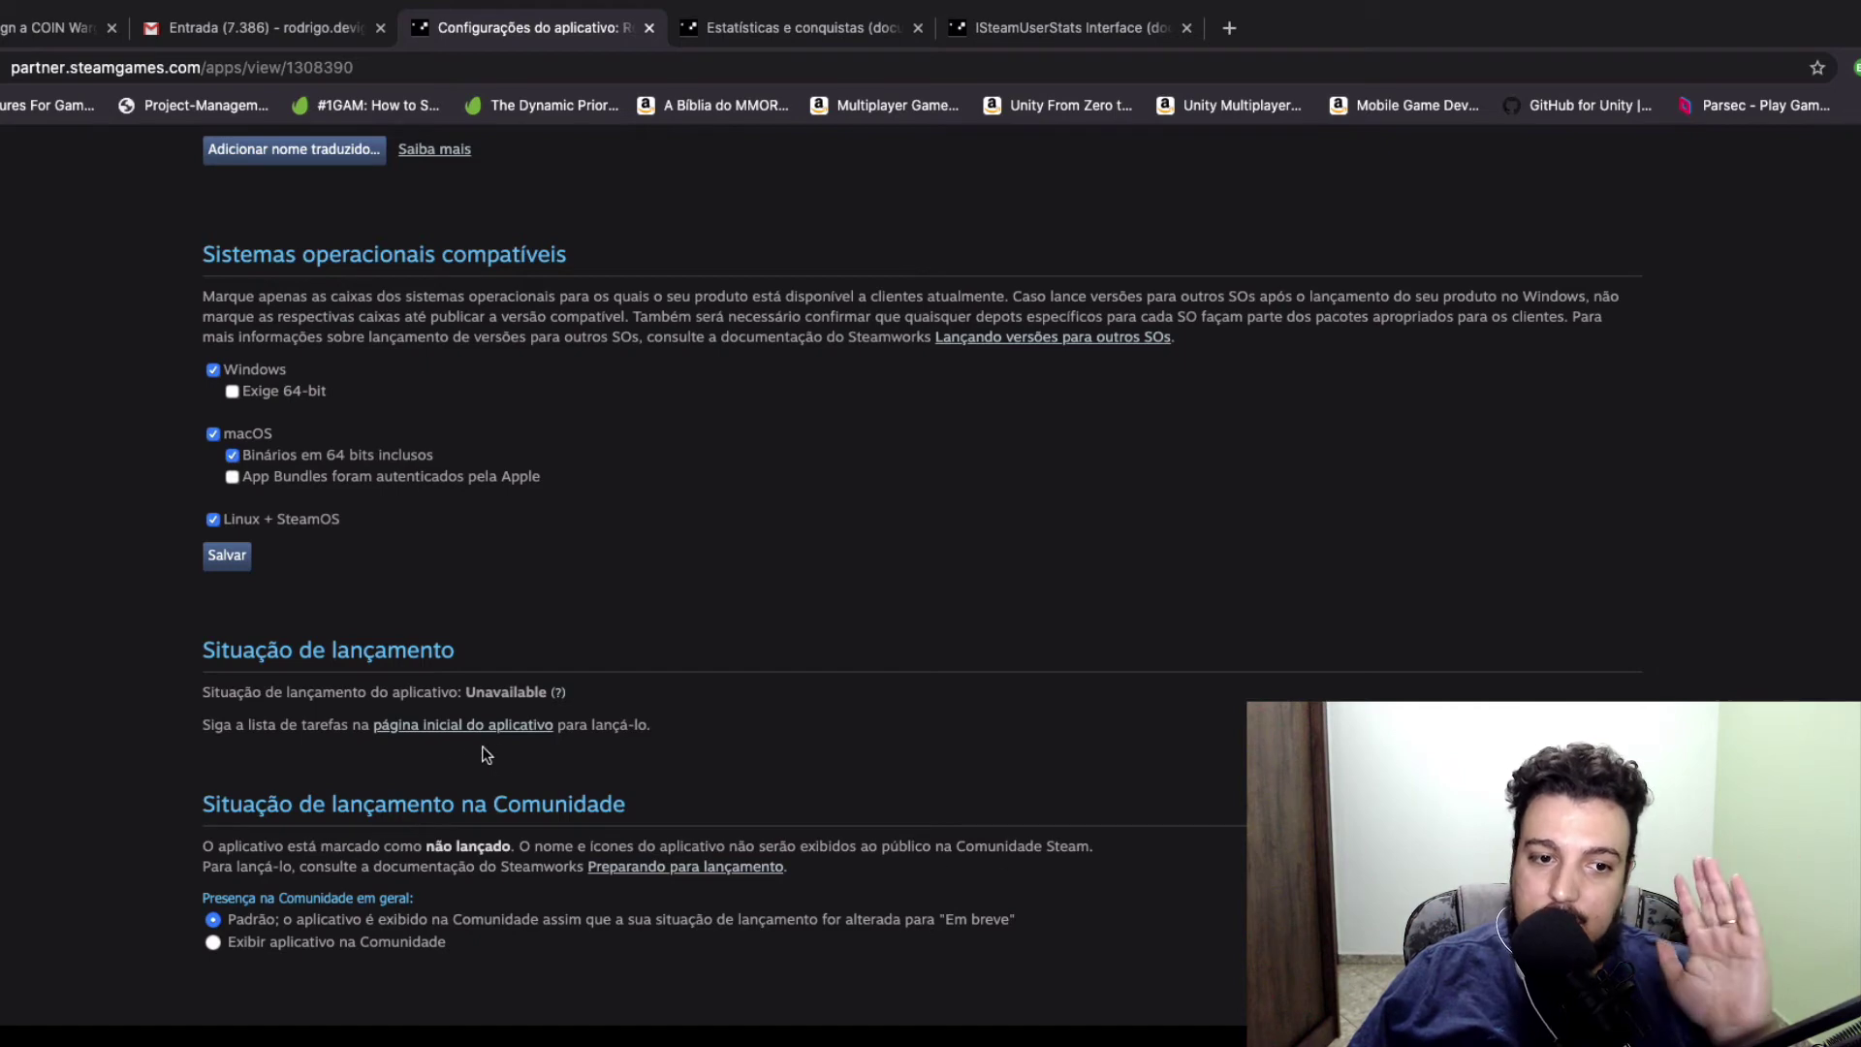
pyautogui.scroll(2, 740, 759)
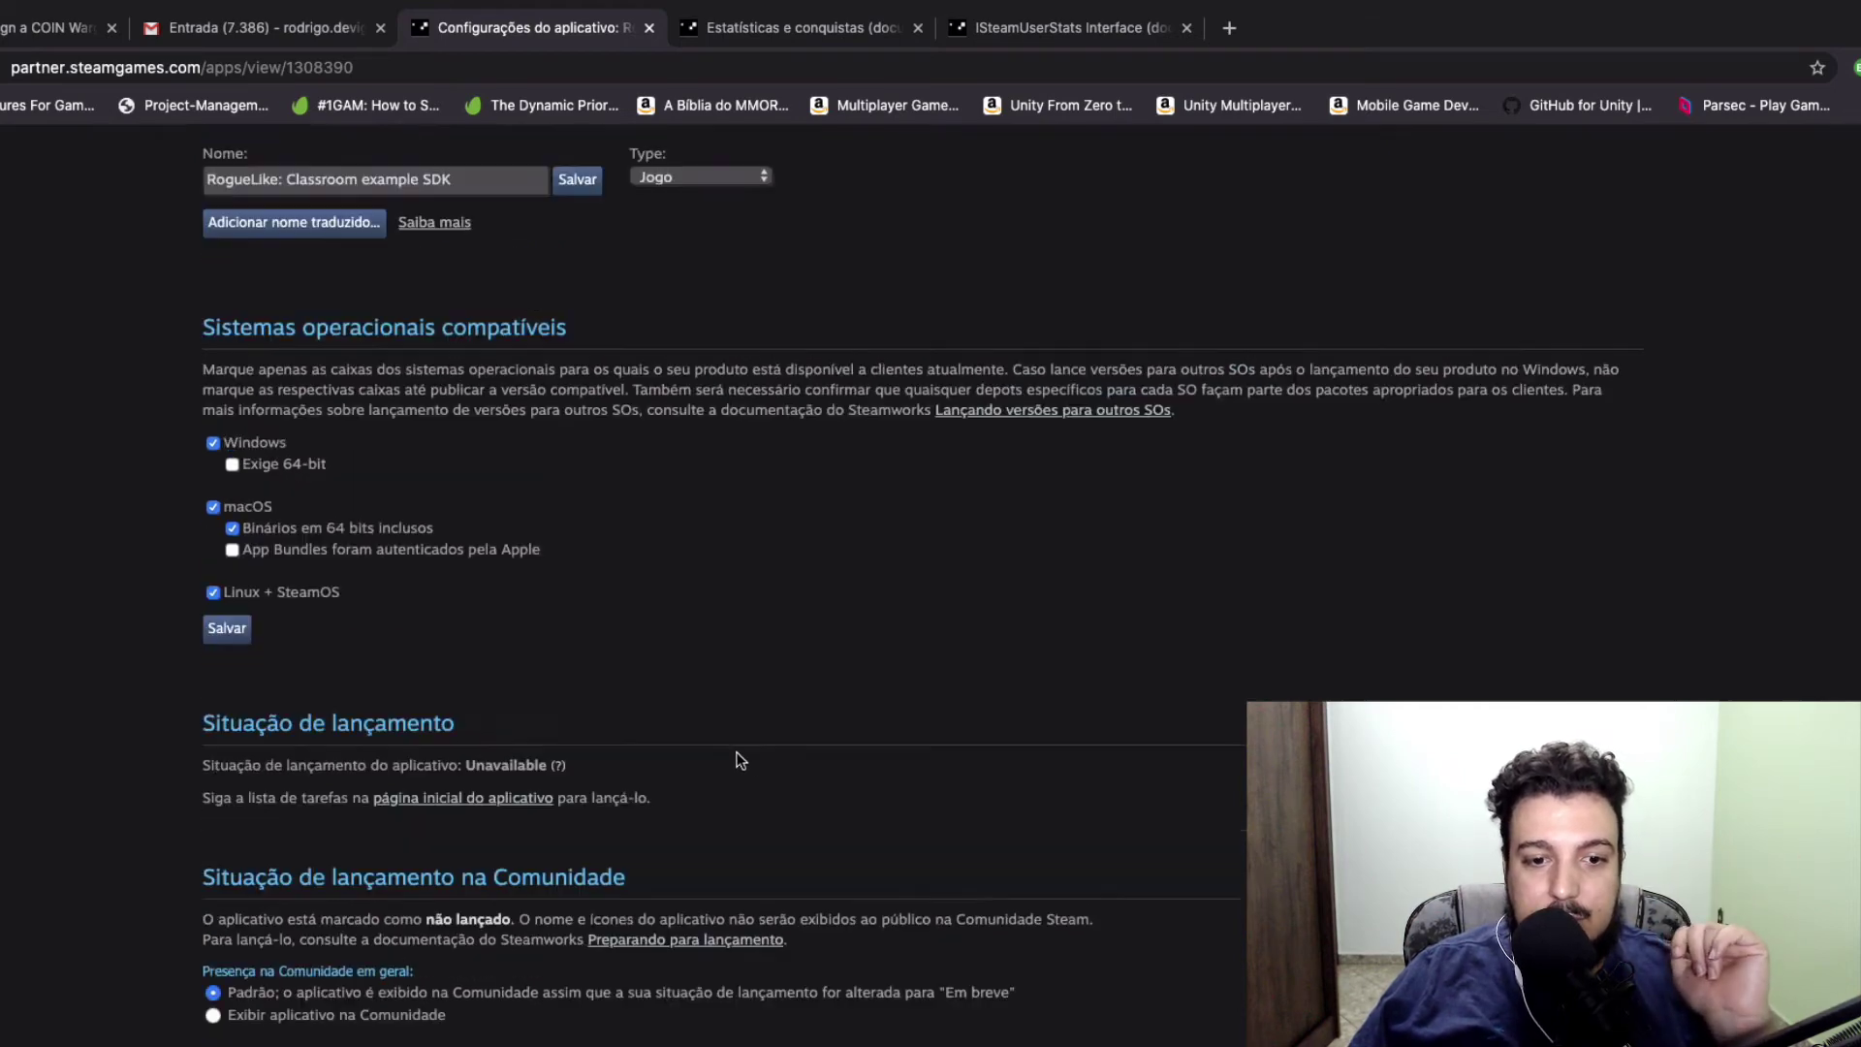
pyautogui.scroll(5, 740, 759)
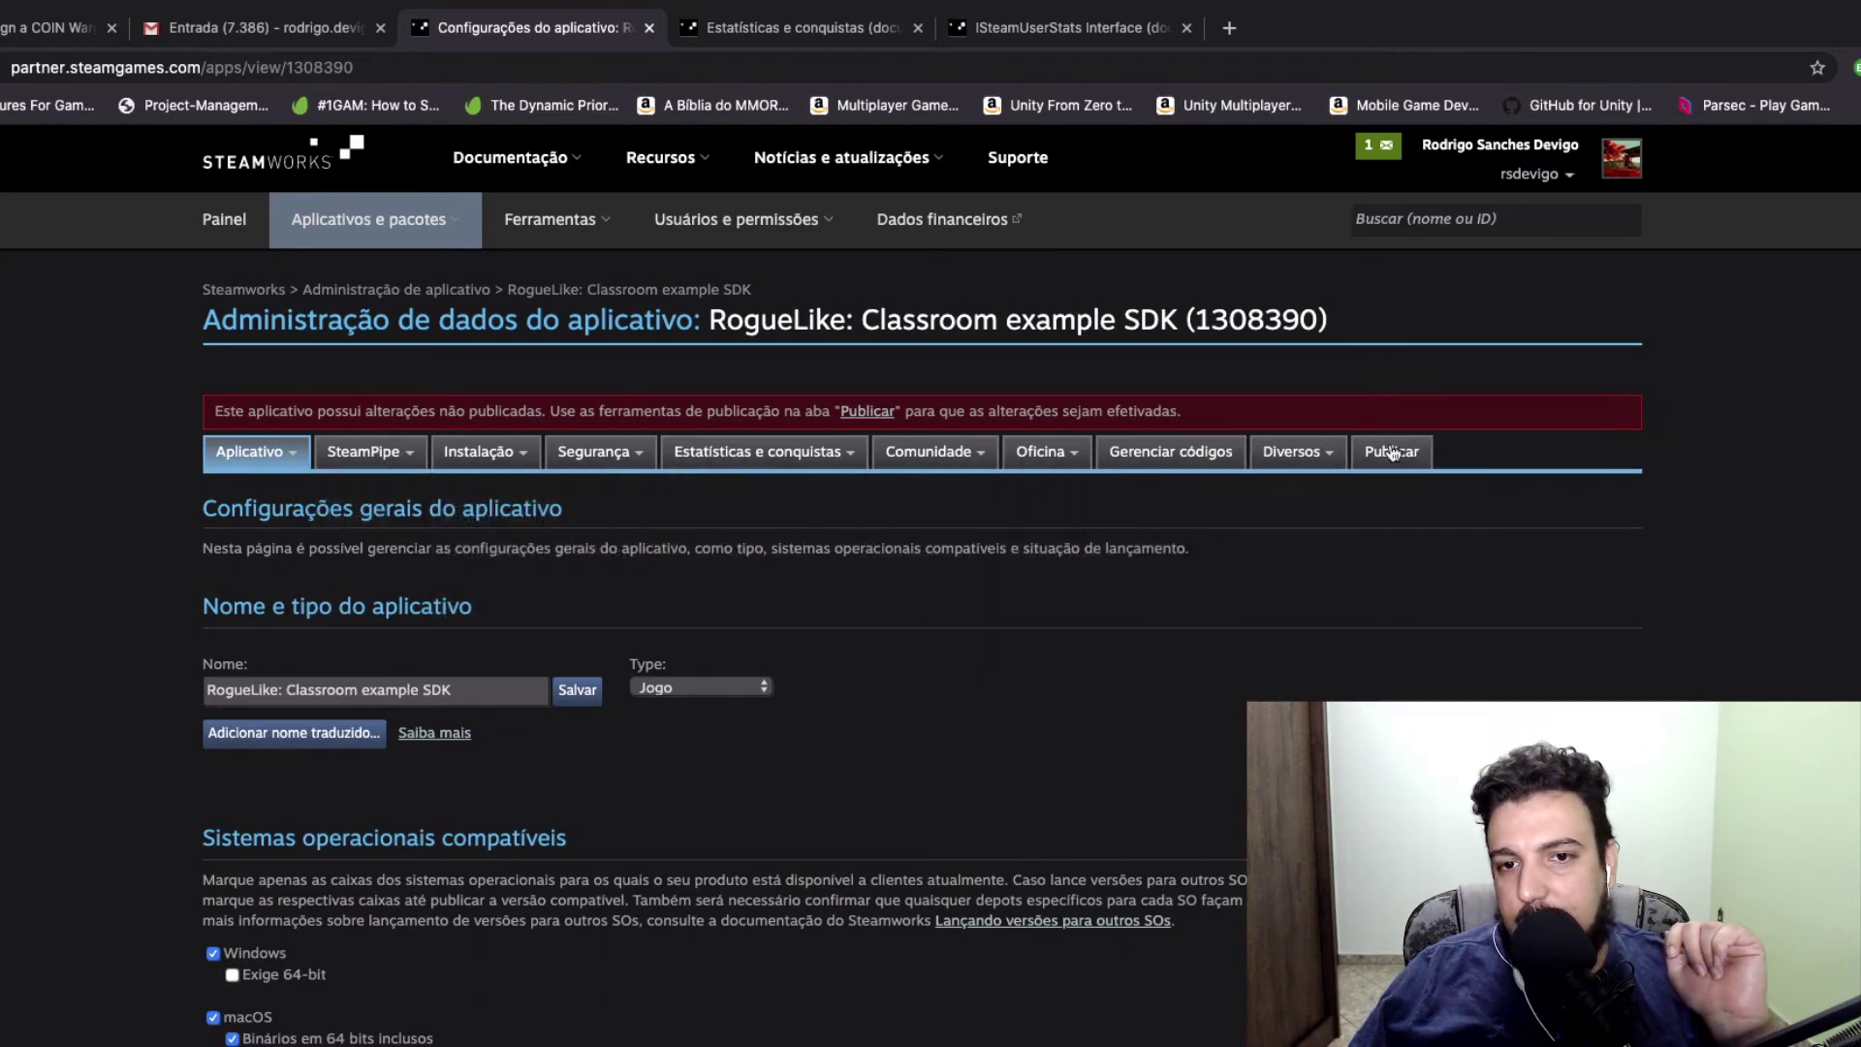
# Check the app's leaderboard settings under Classificações and open its achievements configuration under Conquistas
pyautogui.moveTo(347, 434)
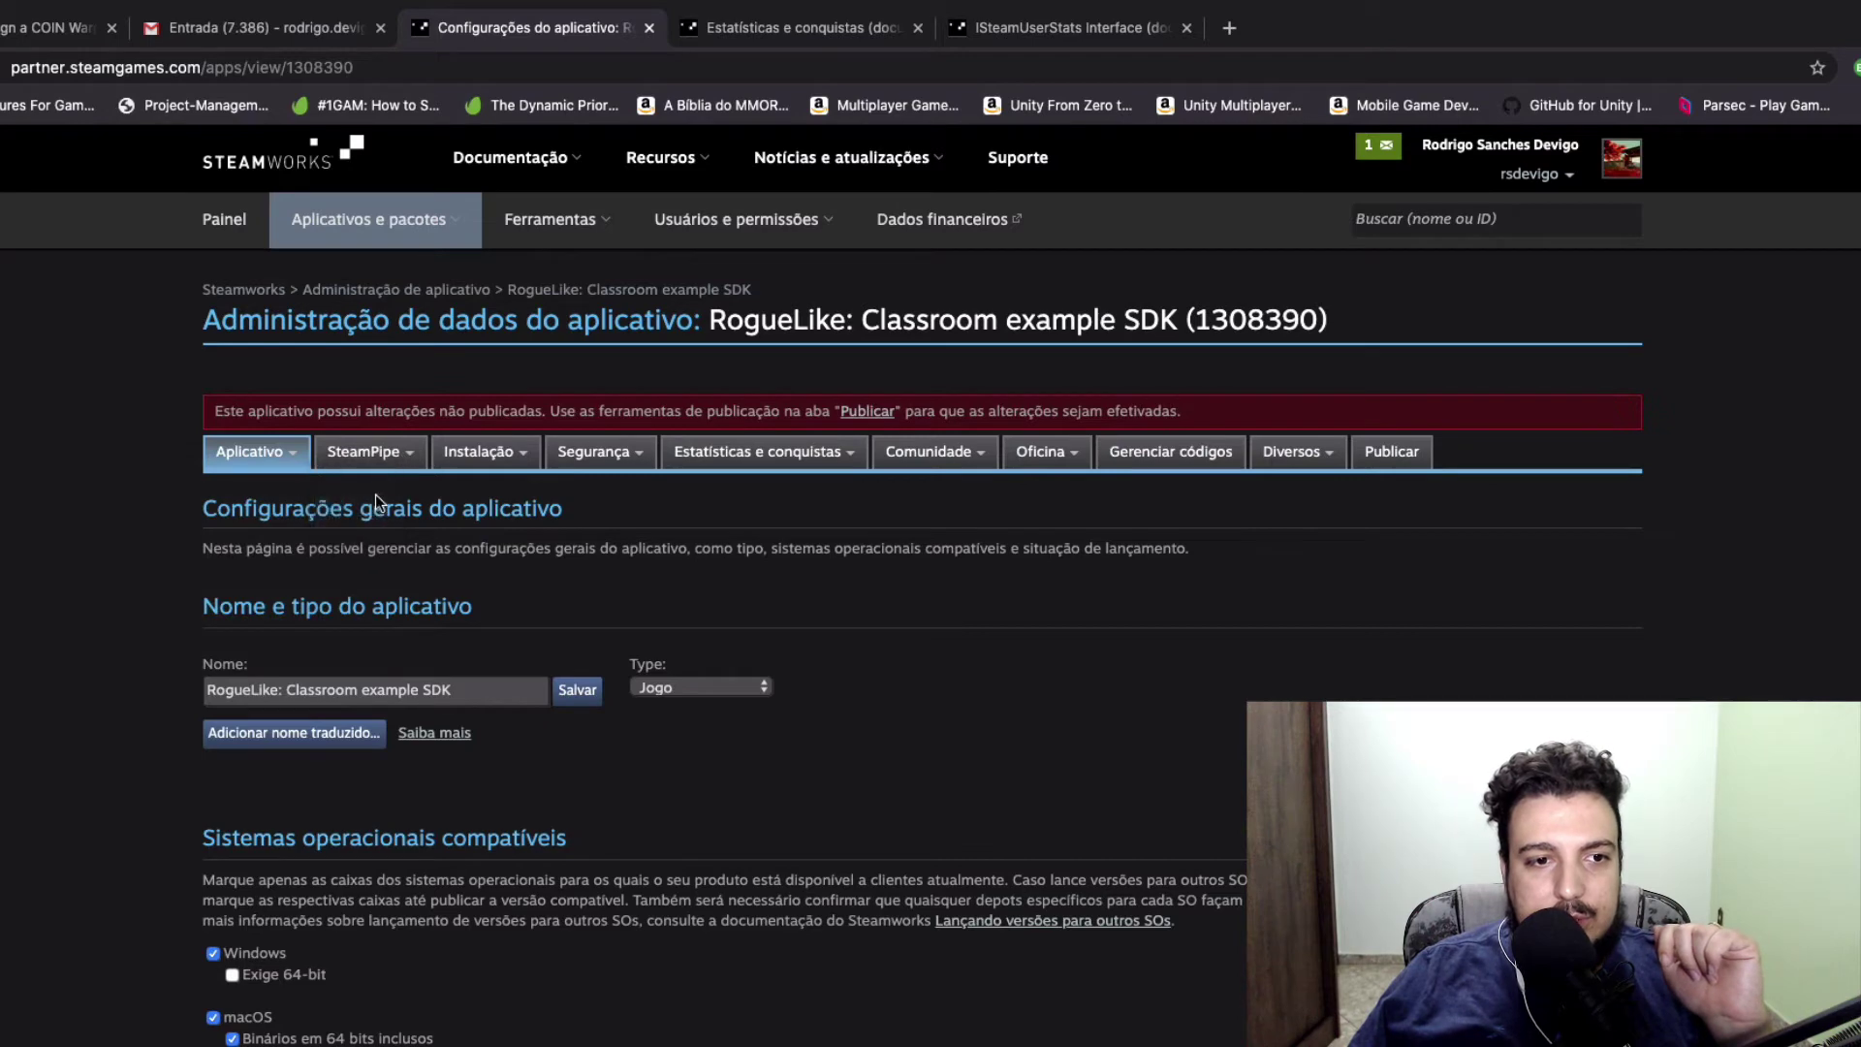
pyautogui.moveTo(487, 453)
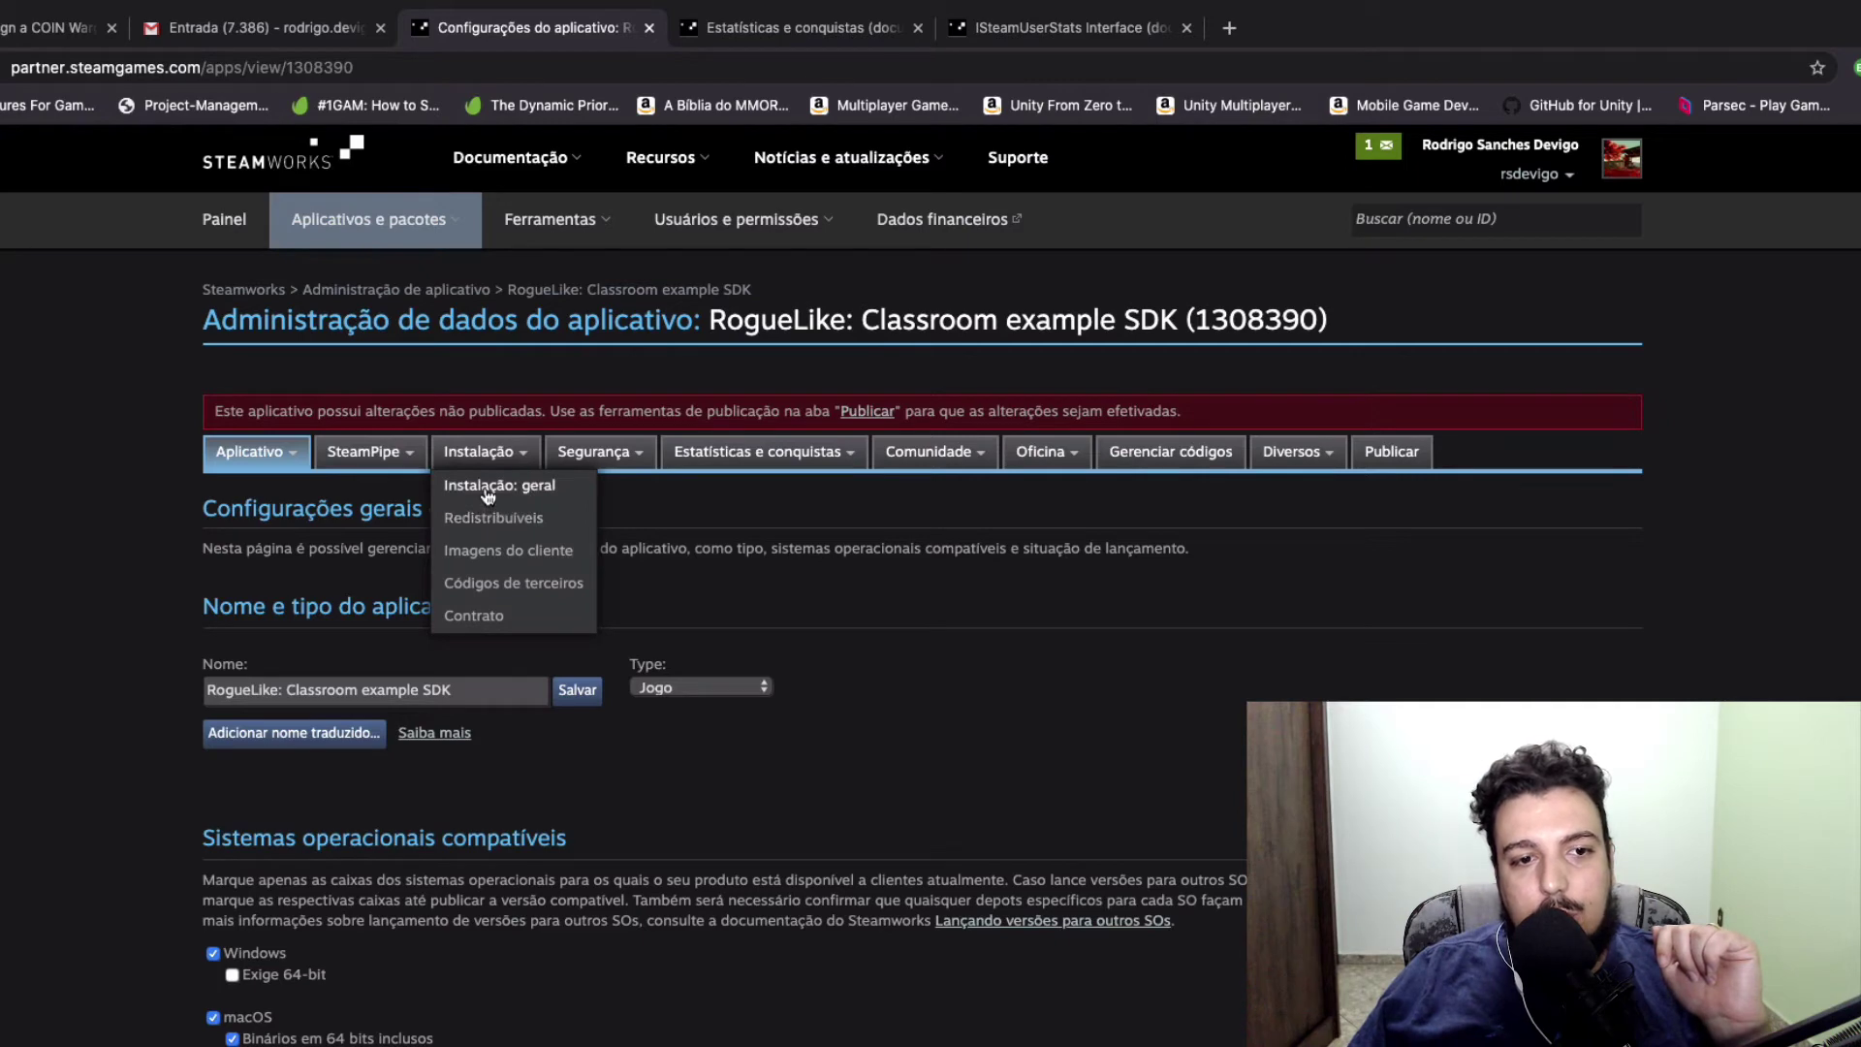
pyautogui.moveTo(365, 487)
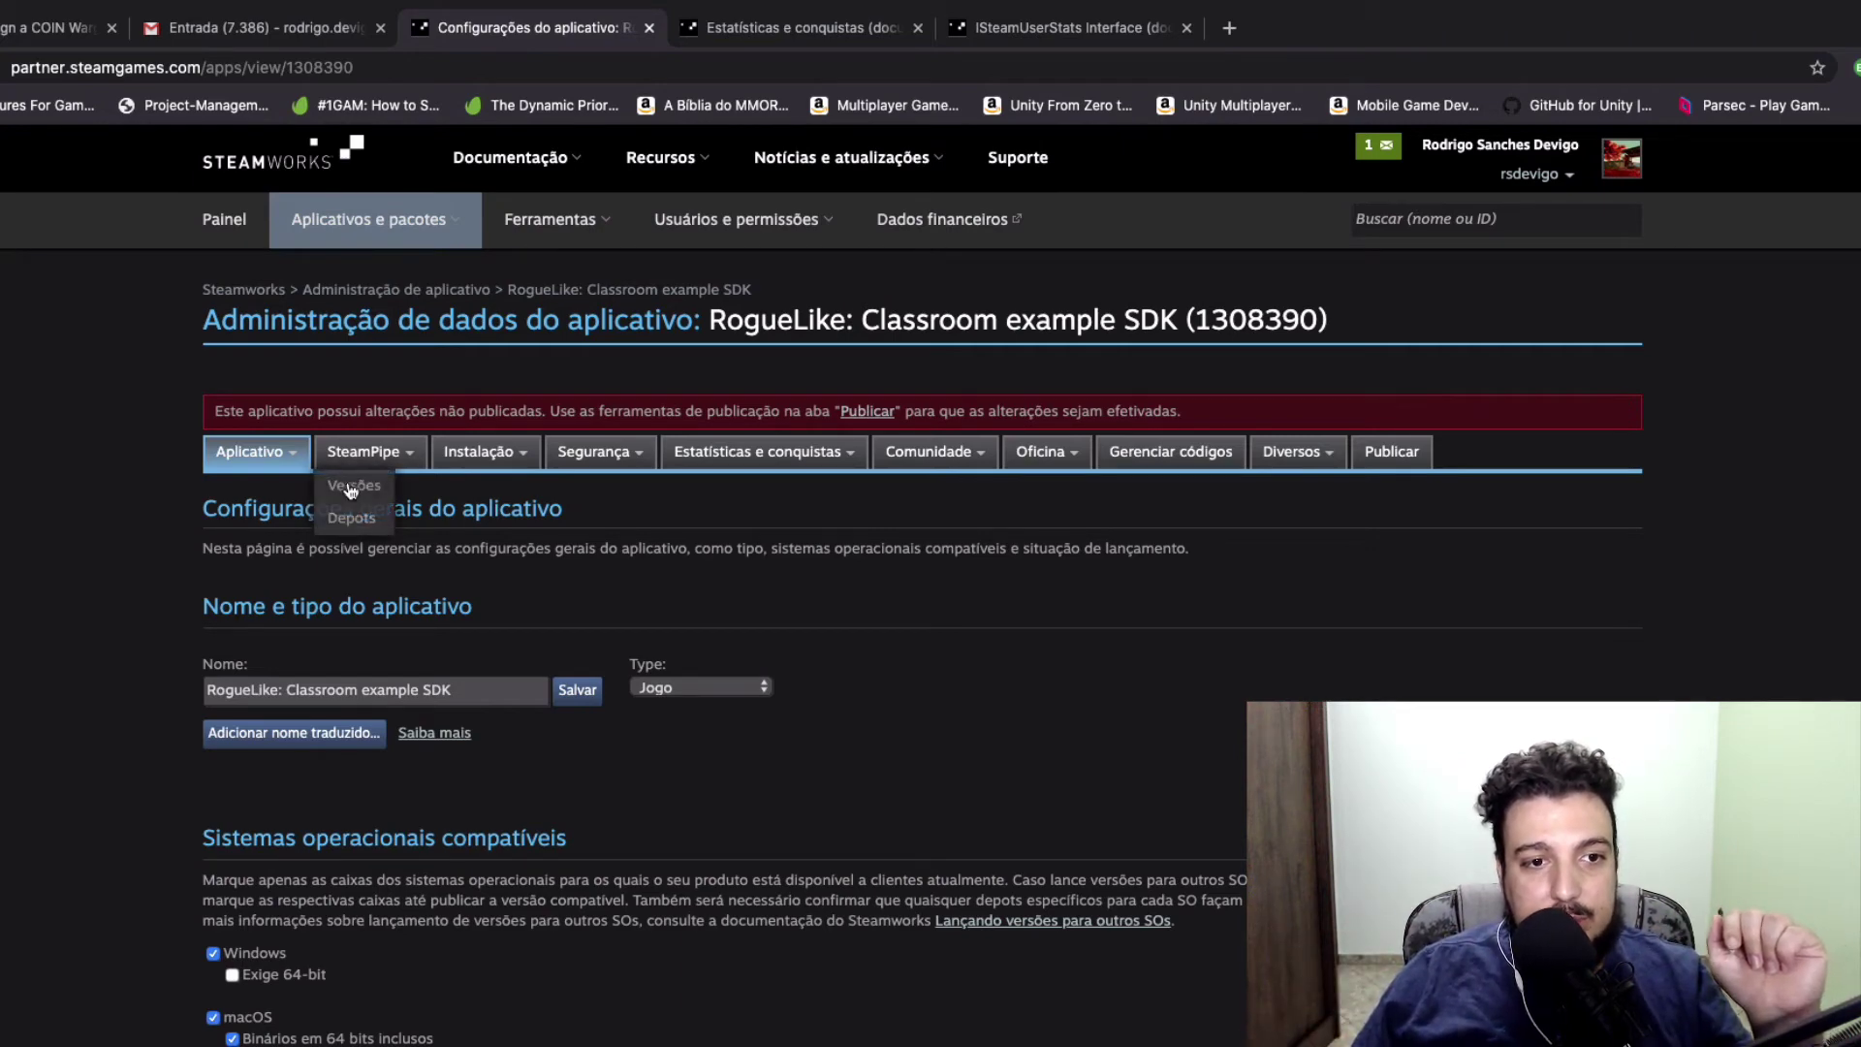
pyautogui.moveTo(451, 452)
pyautogui.moveTo(611, 455)
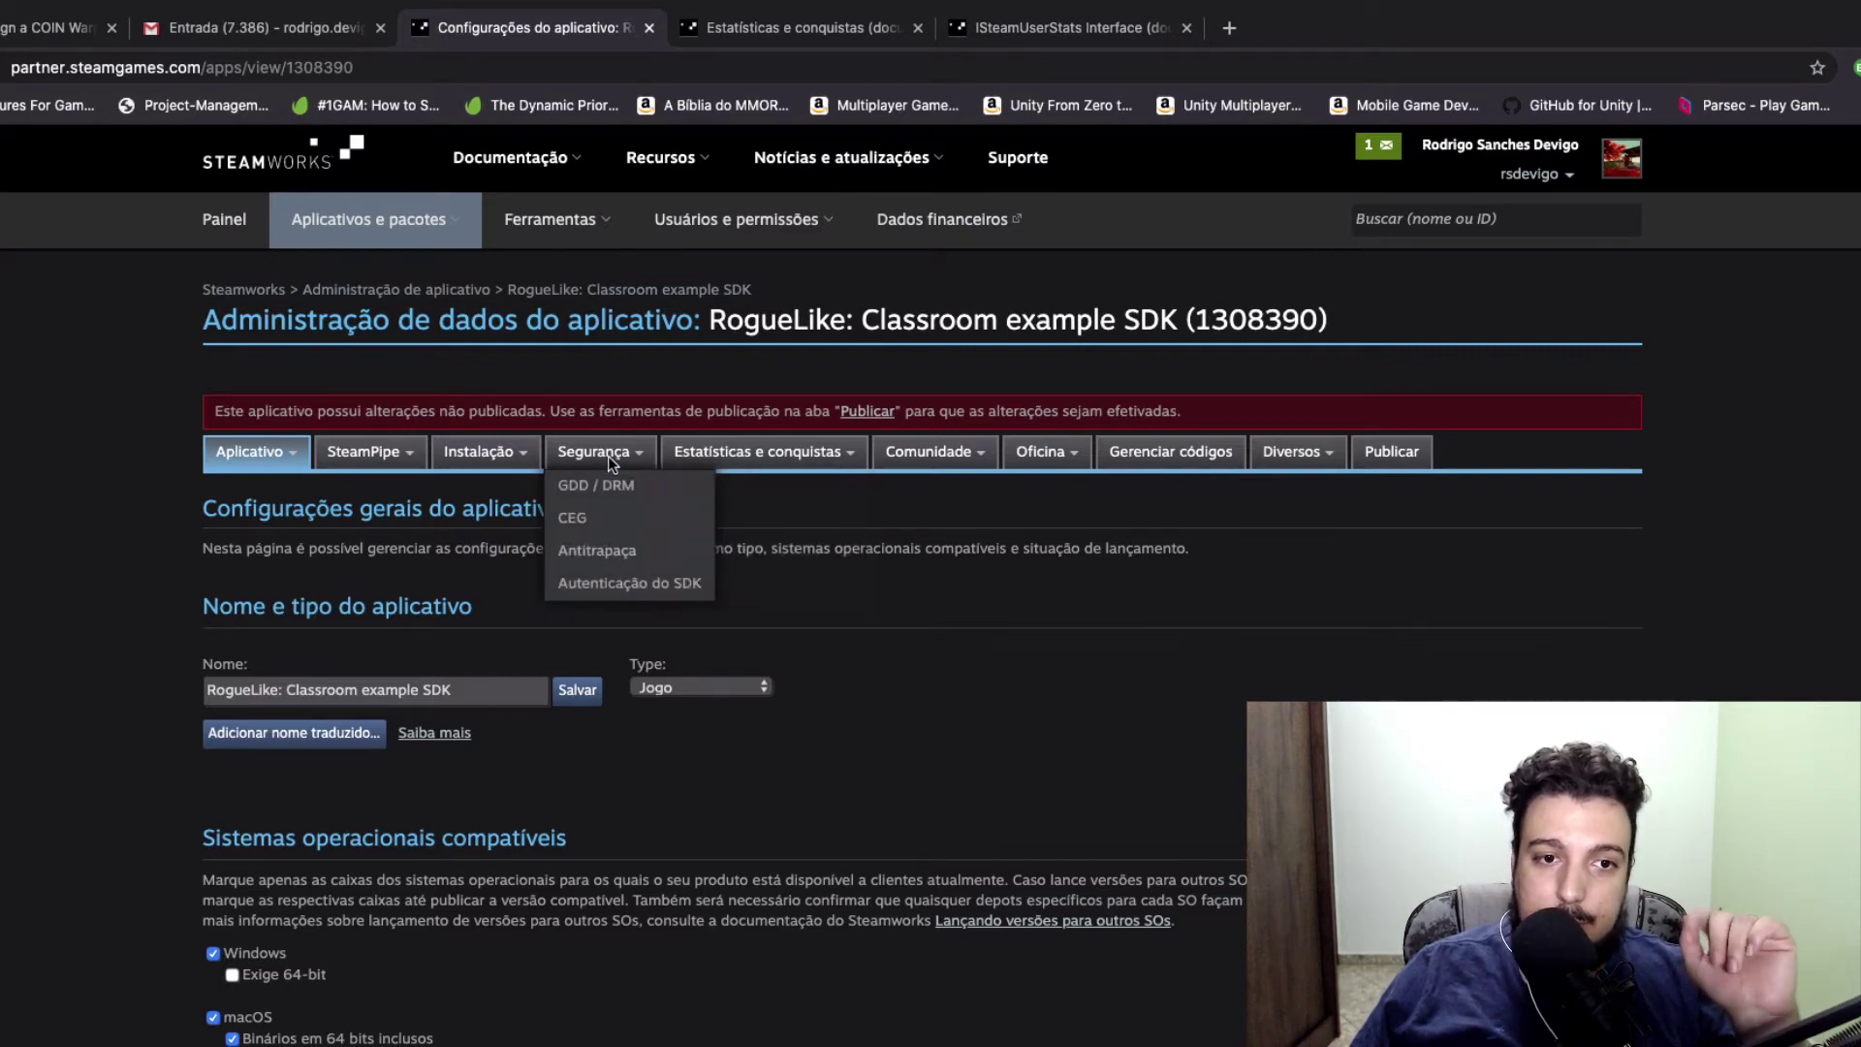
pyautogui.moveTo(683, 457)
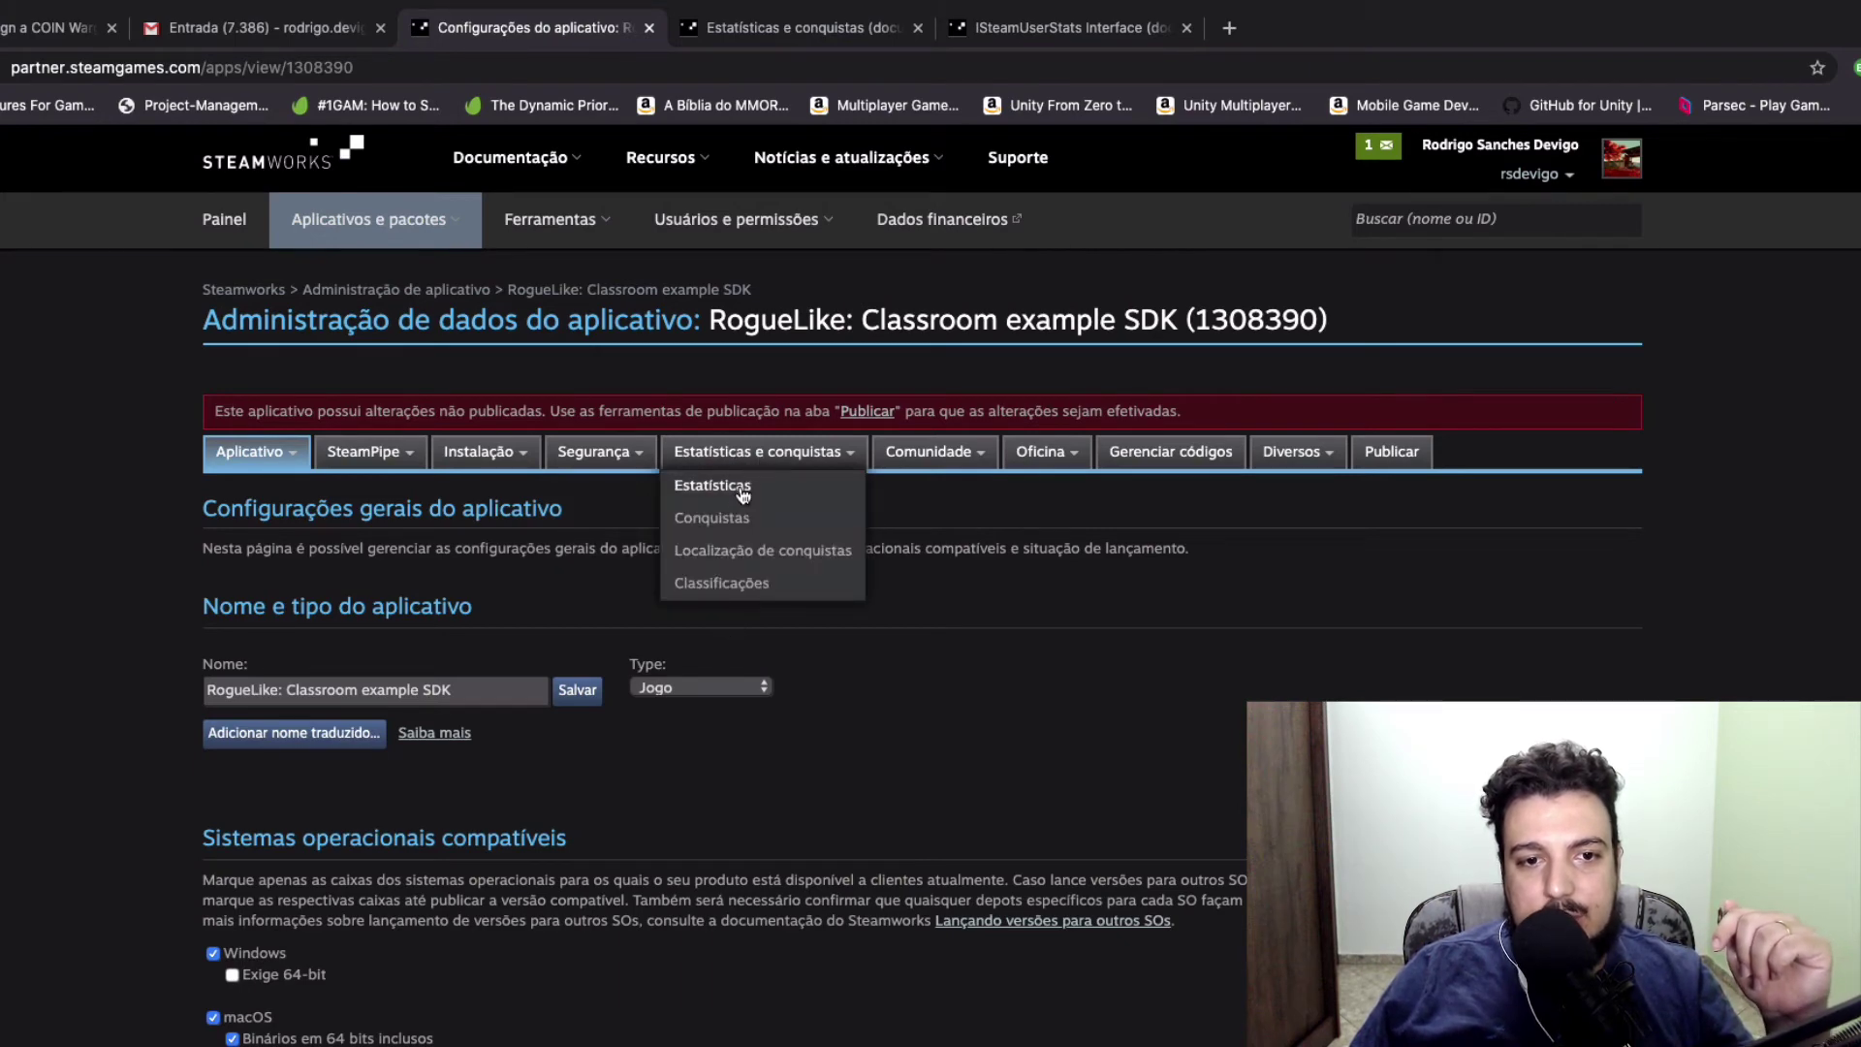
pyautogui.click(722, 583)
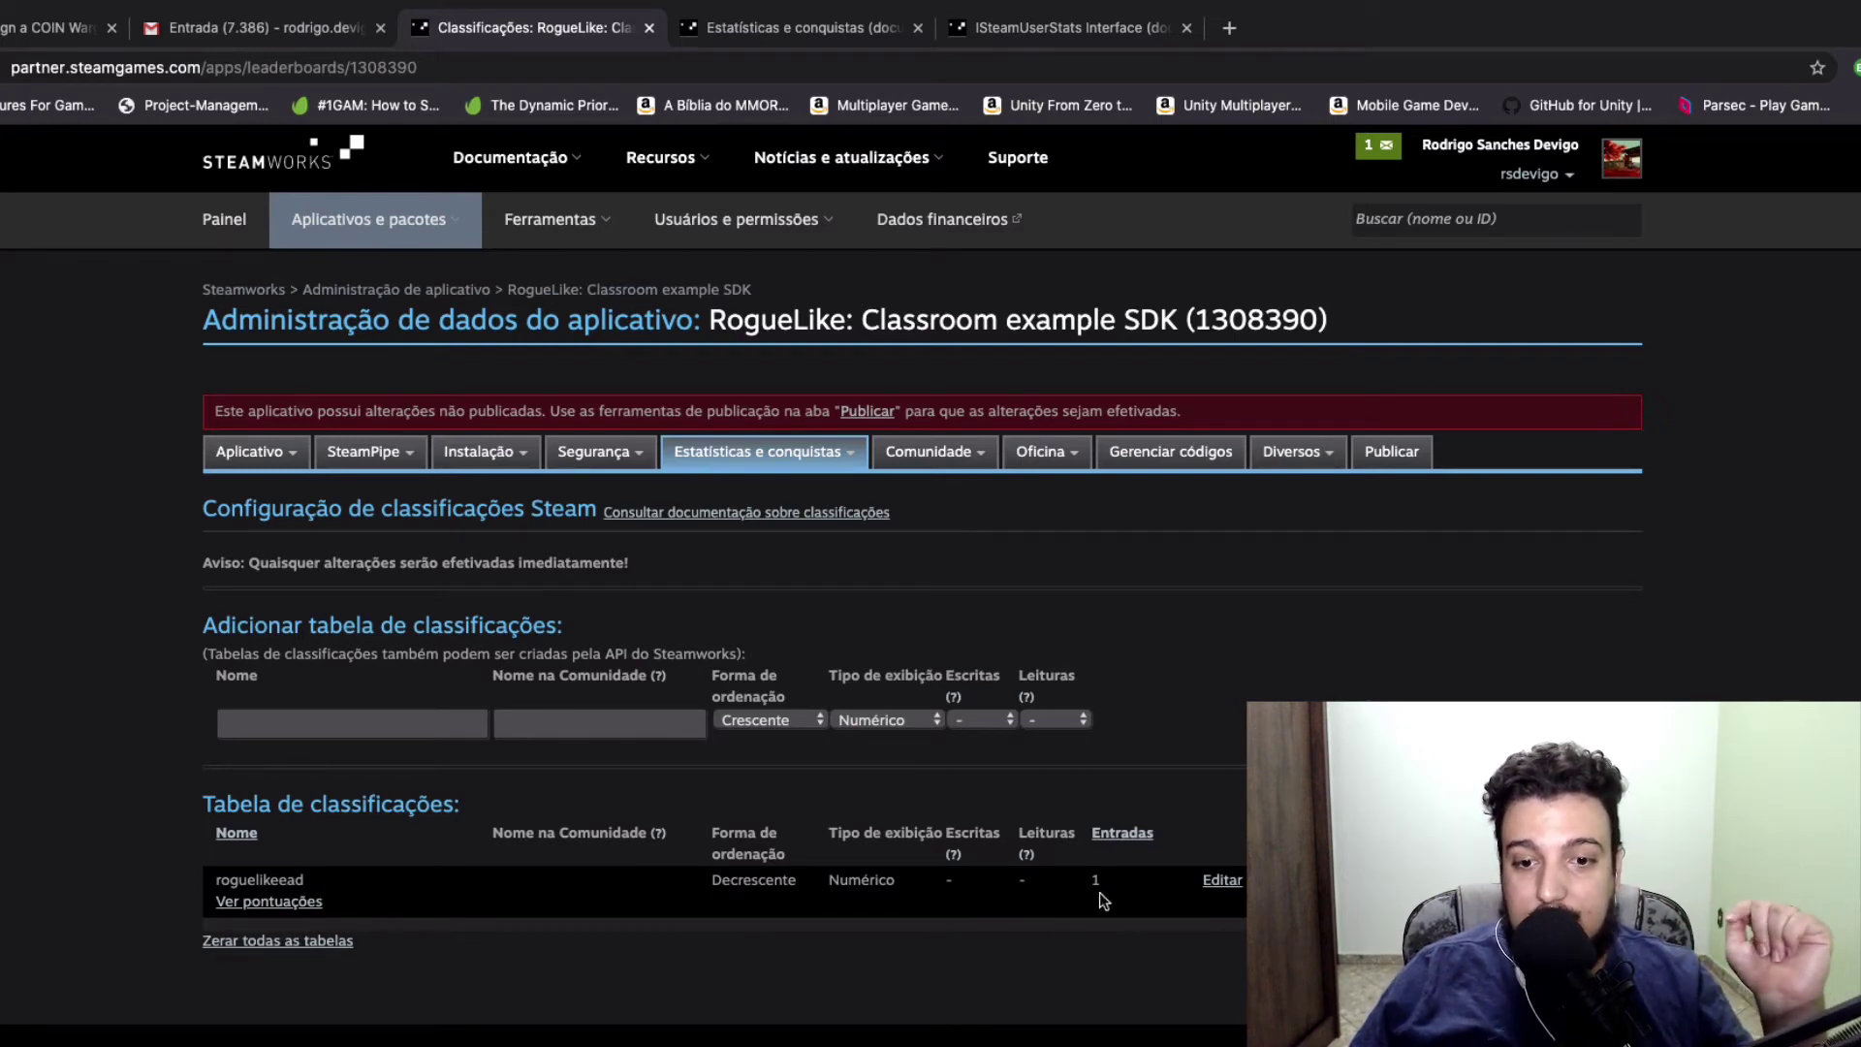
pyautogui.moveTo(770, 465)
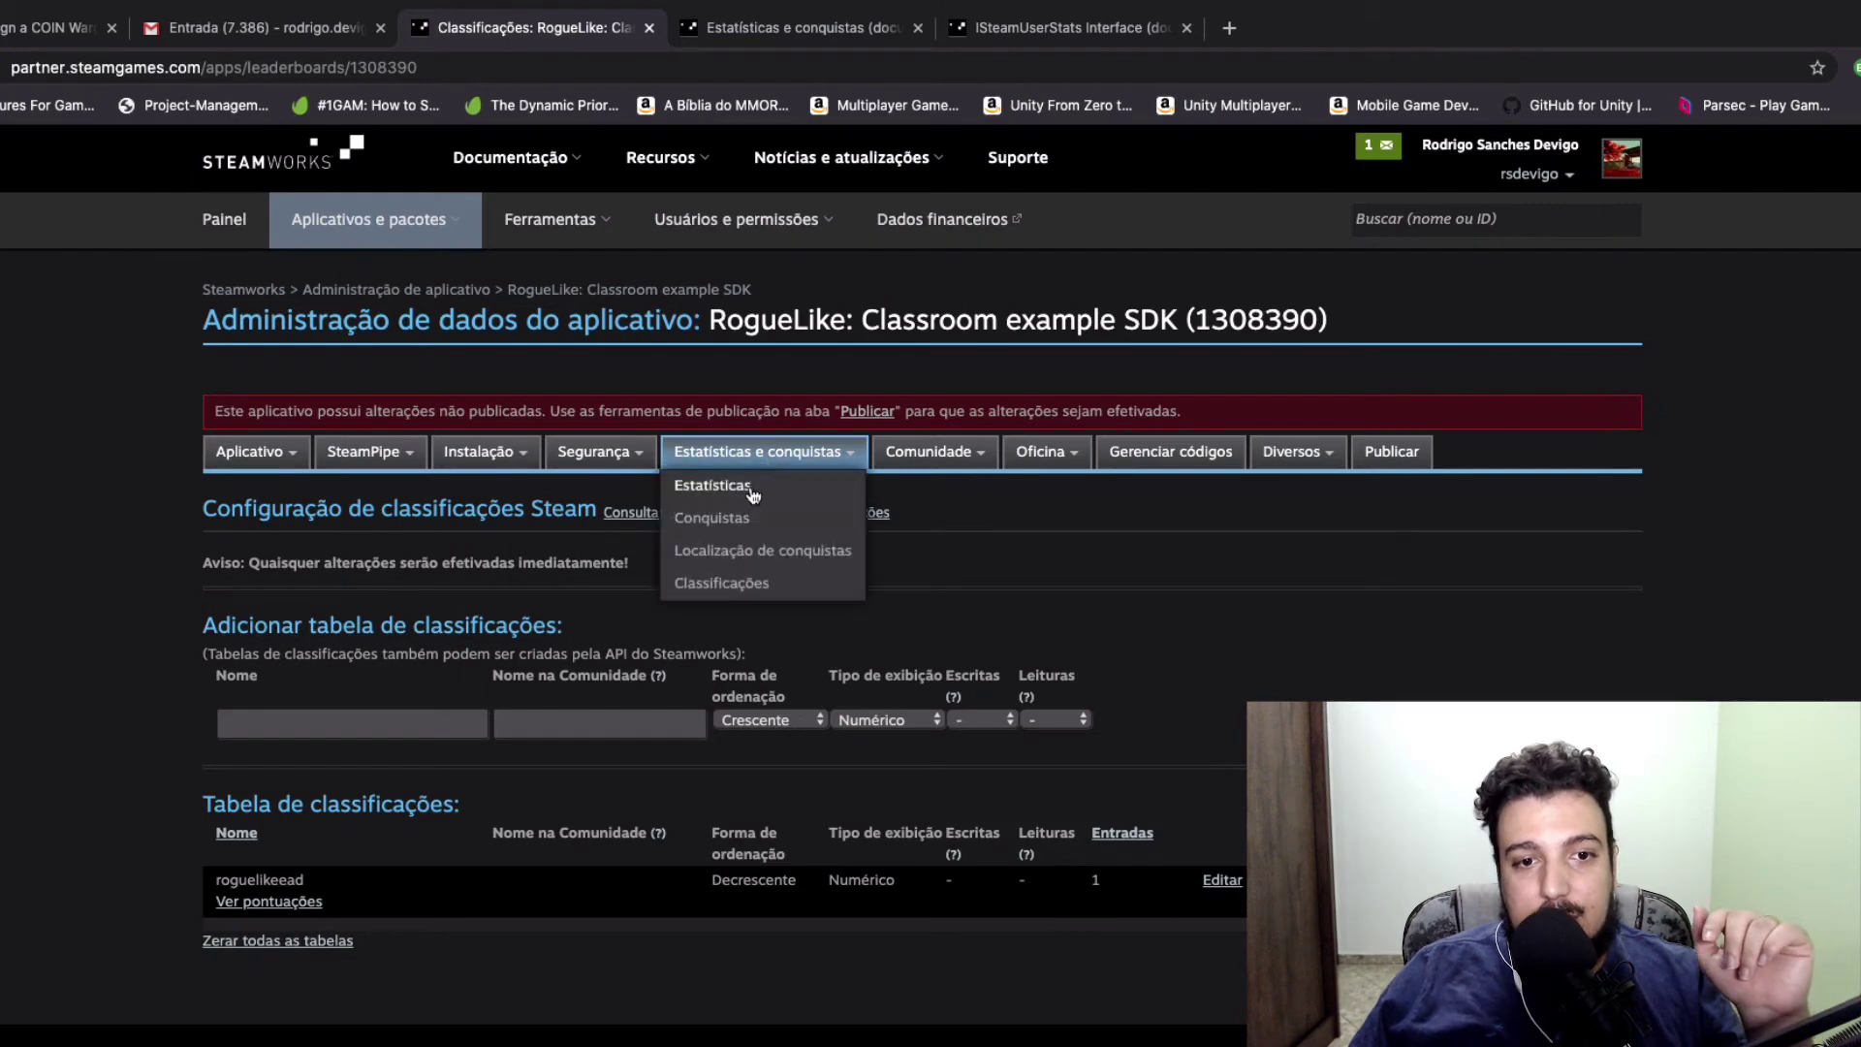
pyautogui.click(704, 523)
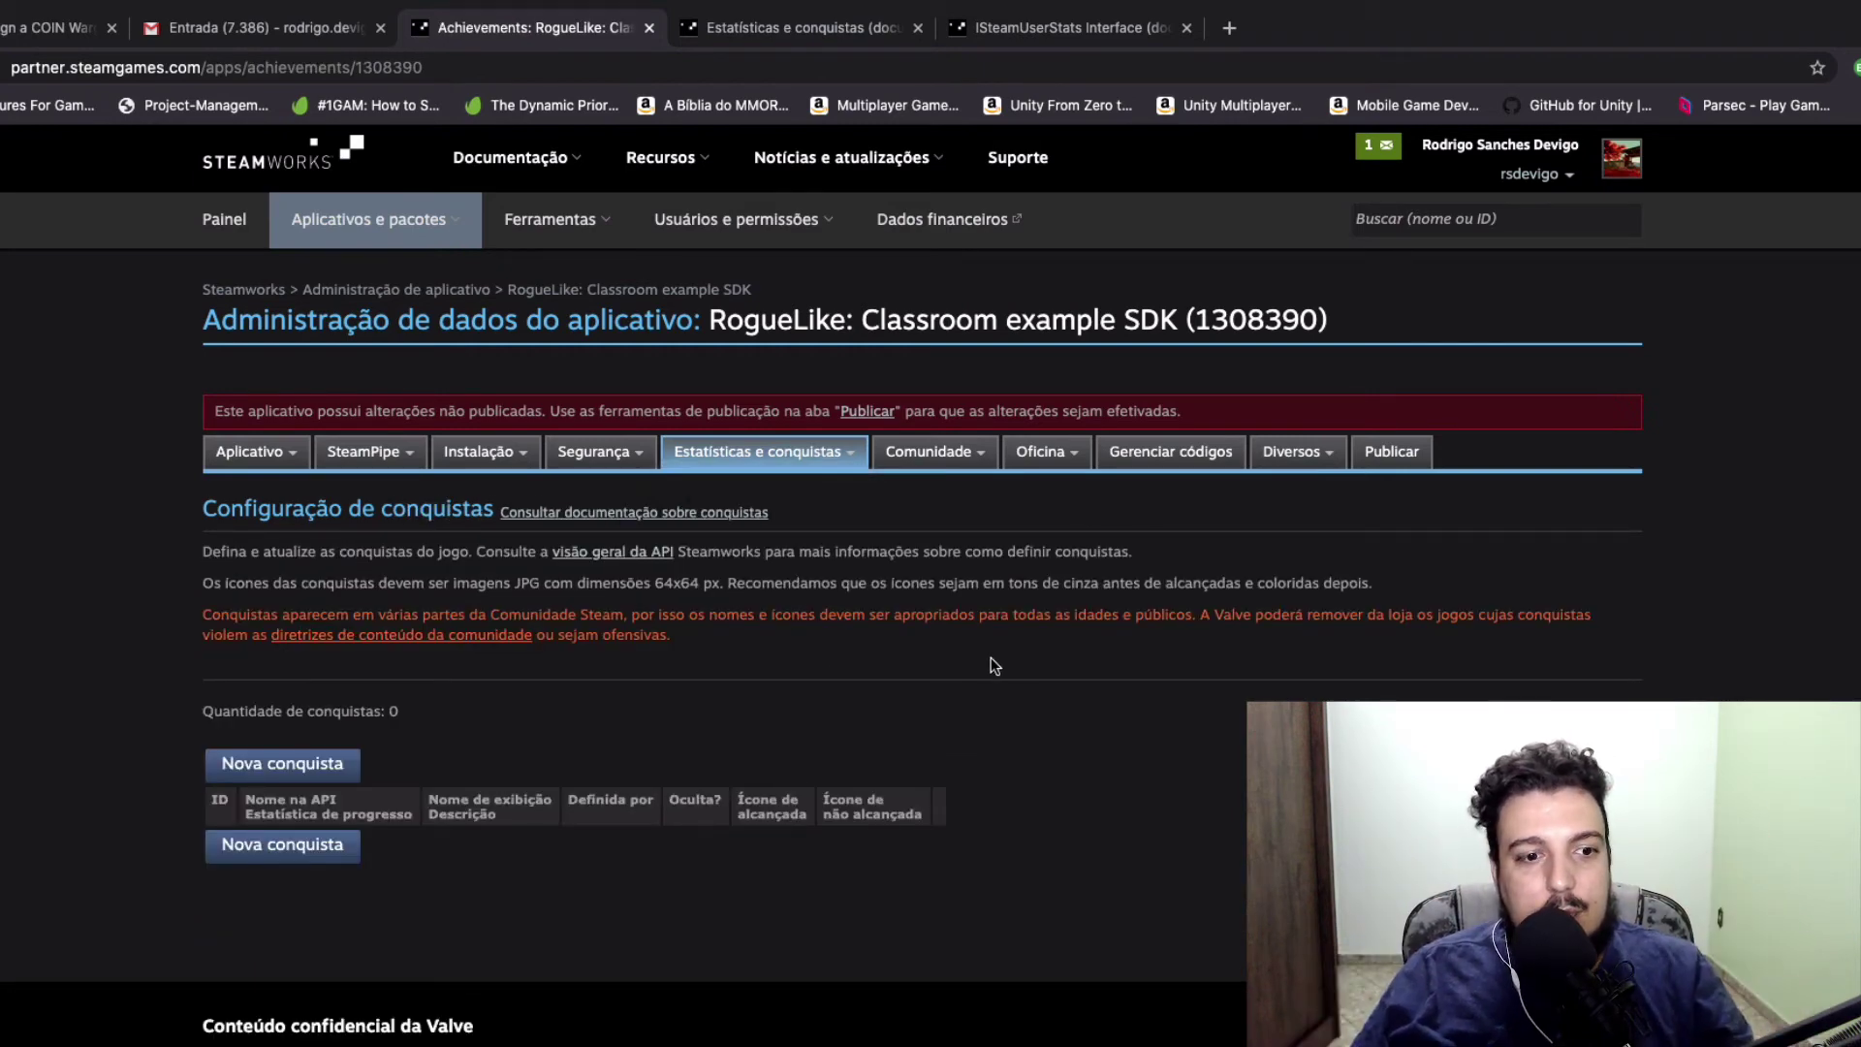
# Switch to Finder and preview the achievement icons kill_ach.png and survival.png in the aula06 folder
pyautogui.press('super+Tab')
pyautogui.press('super+Tab')
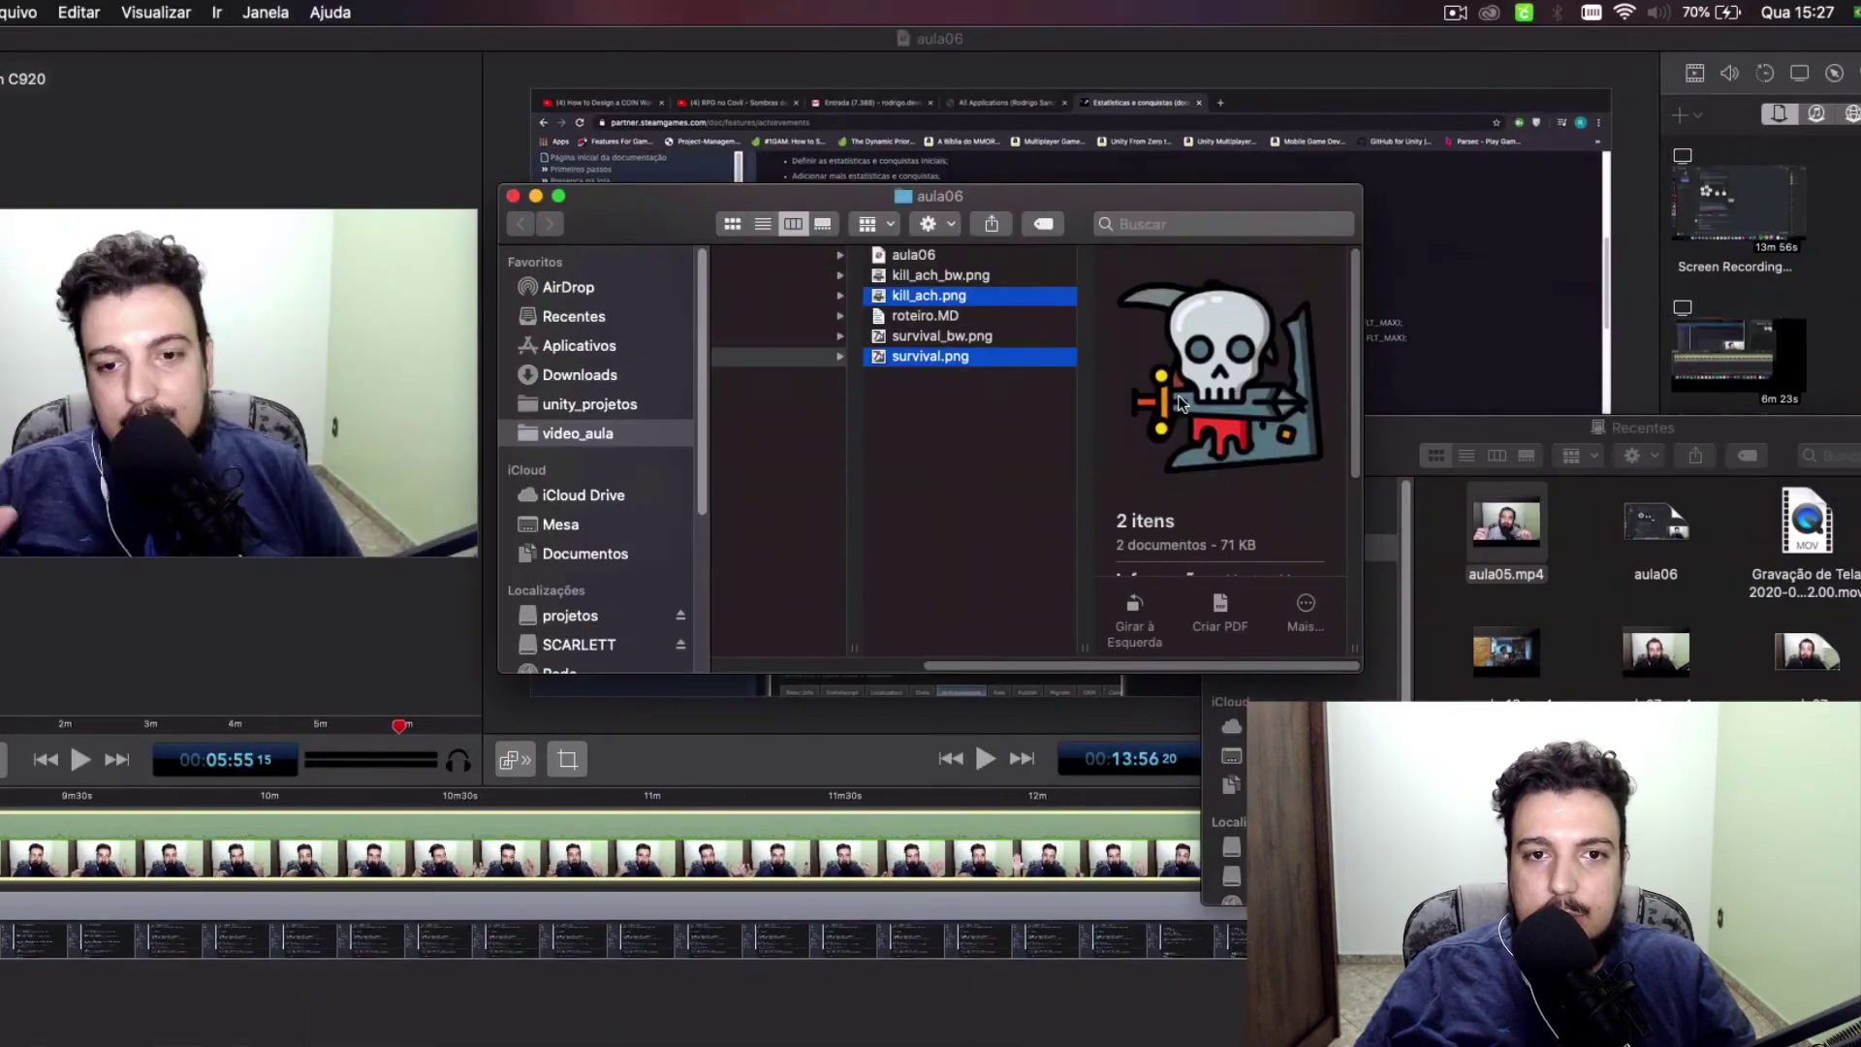
pyautogui.click(953, 298)
pyautogui.press('space')
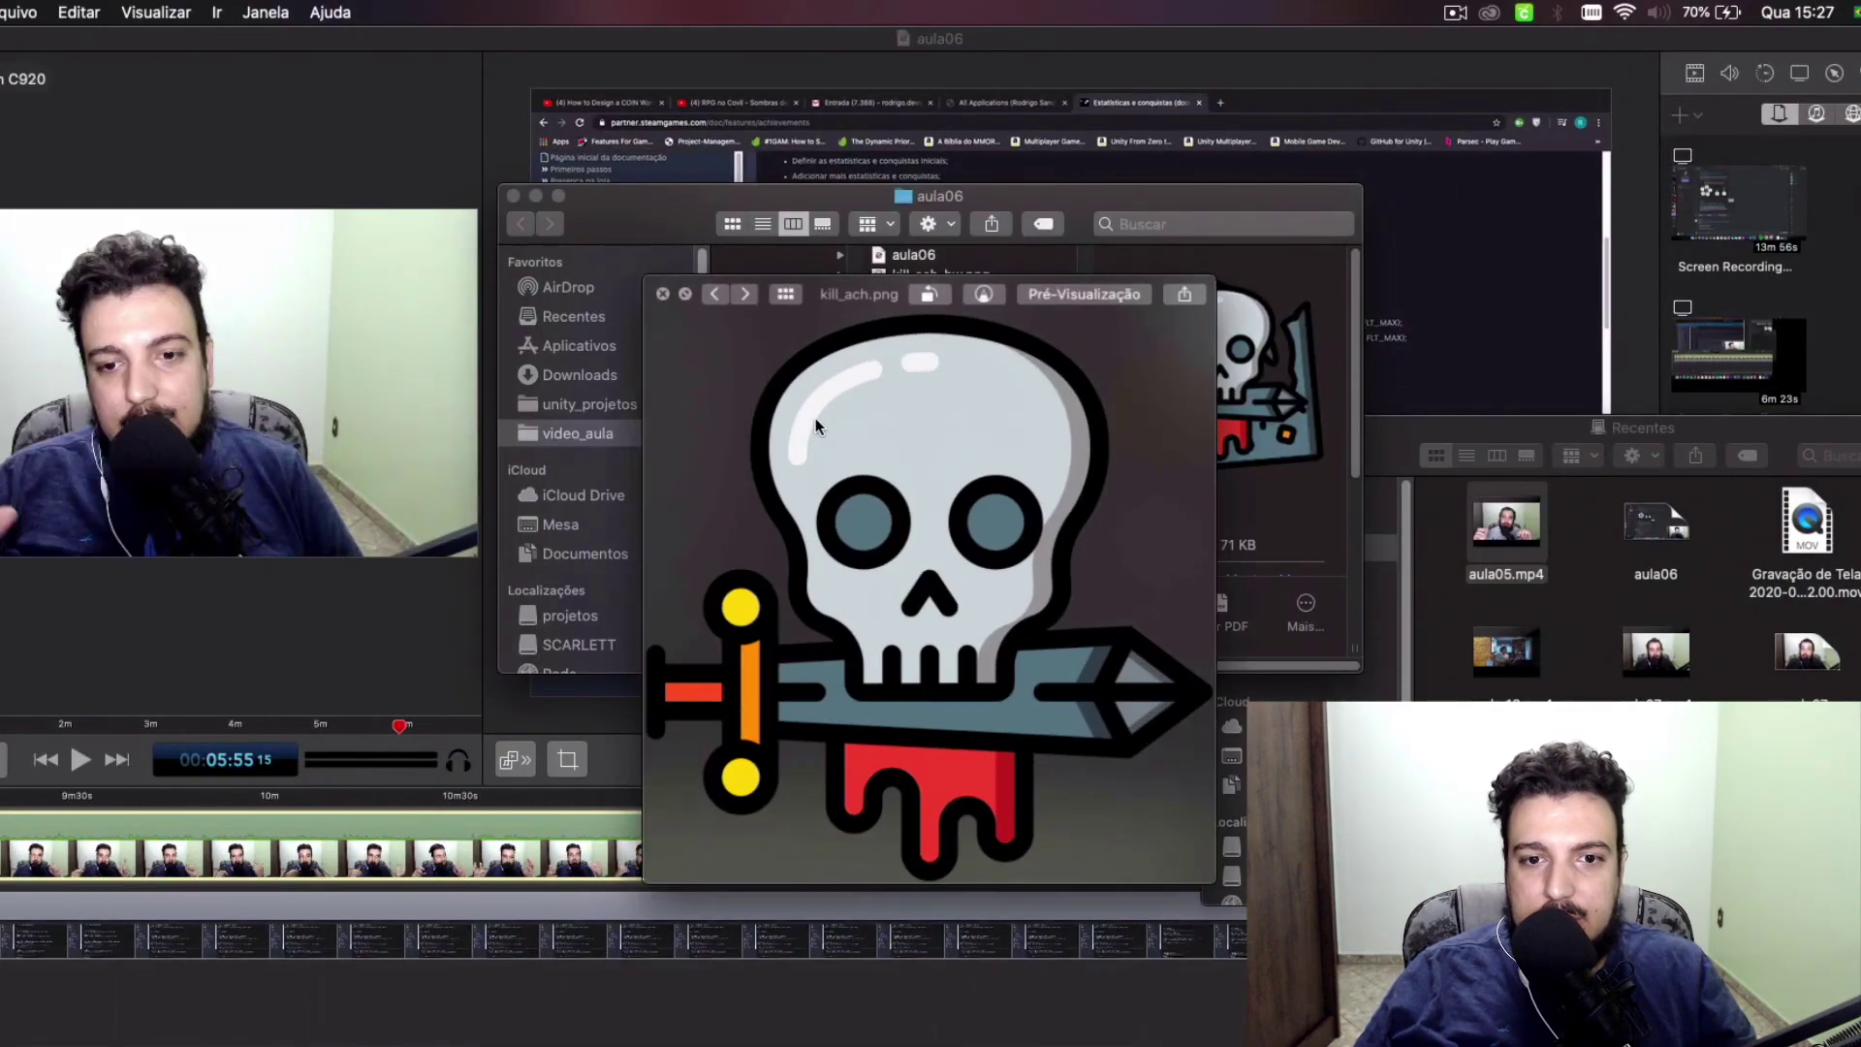
pyautogui.click(660, 295)
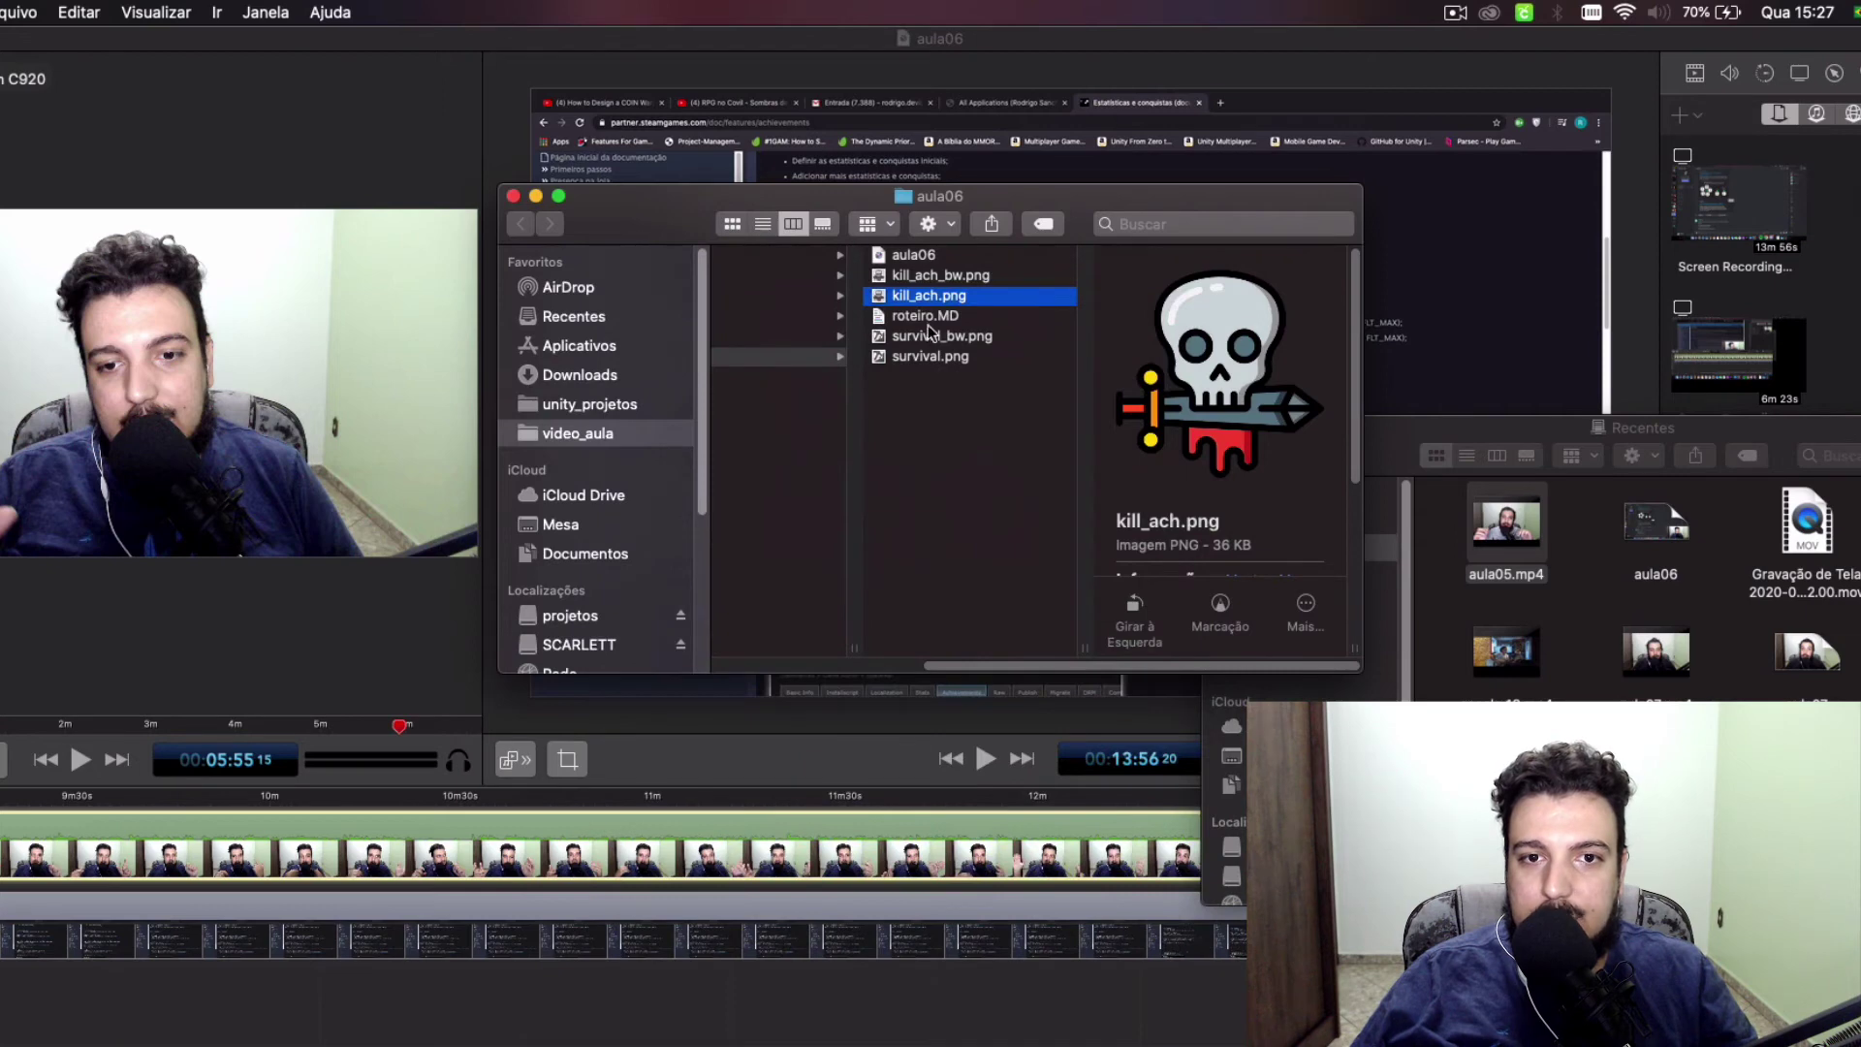
pyautogui.click(915, 359)
pyautogui.press('space')
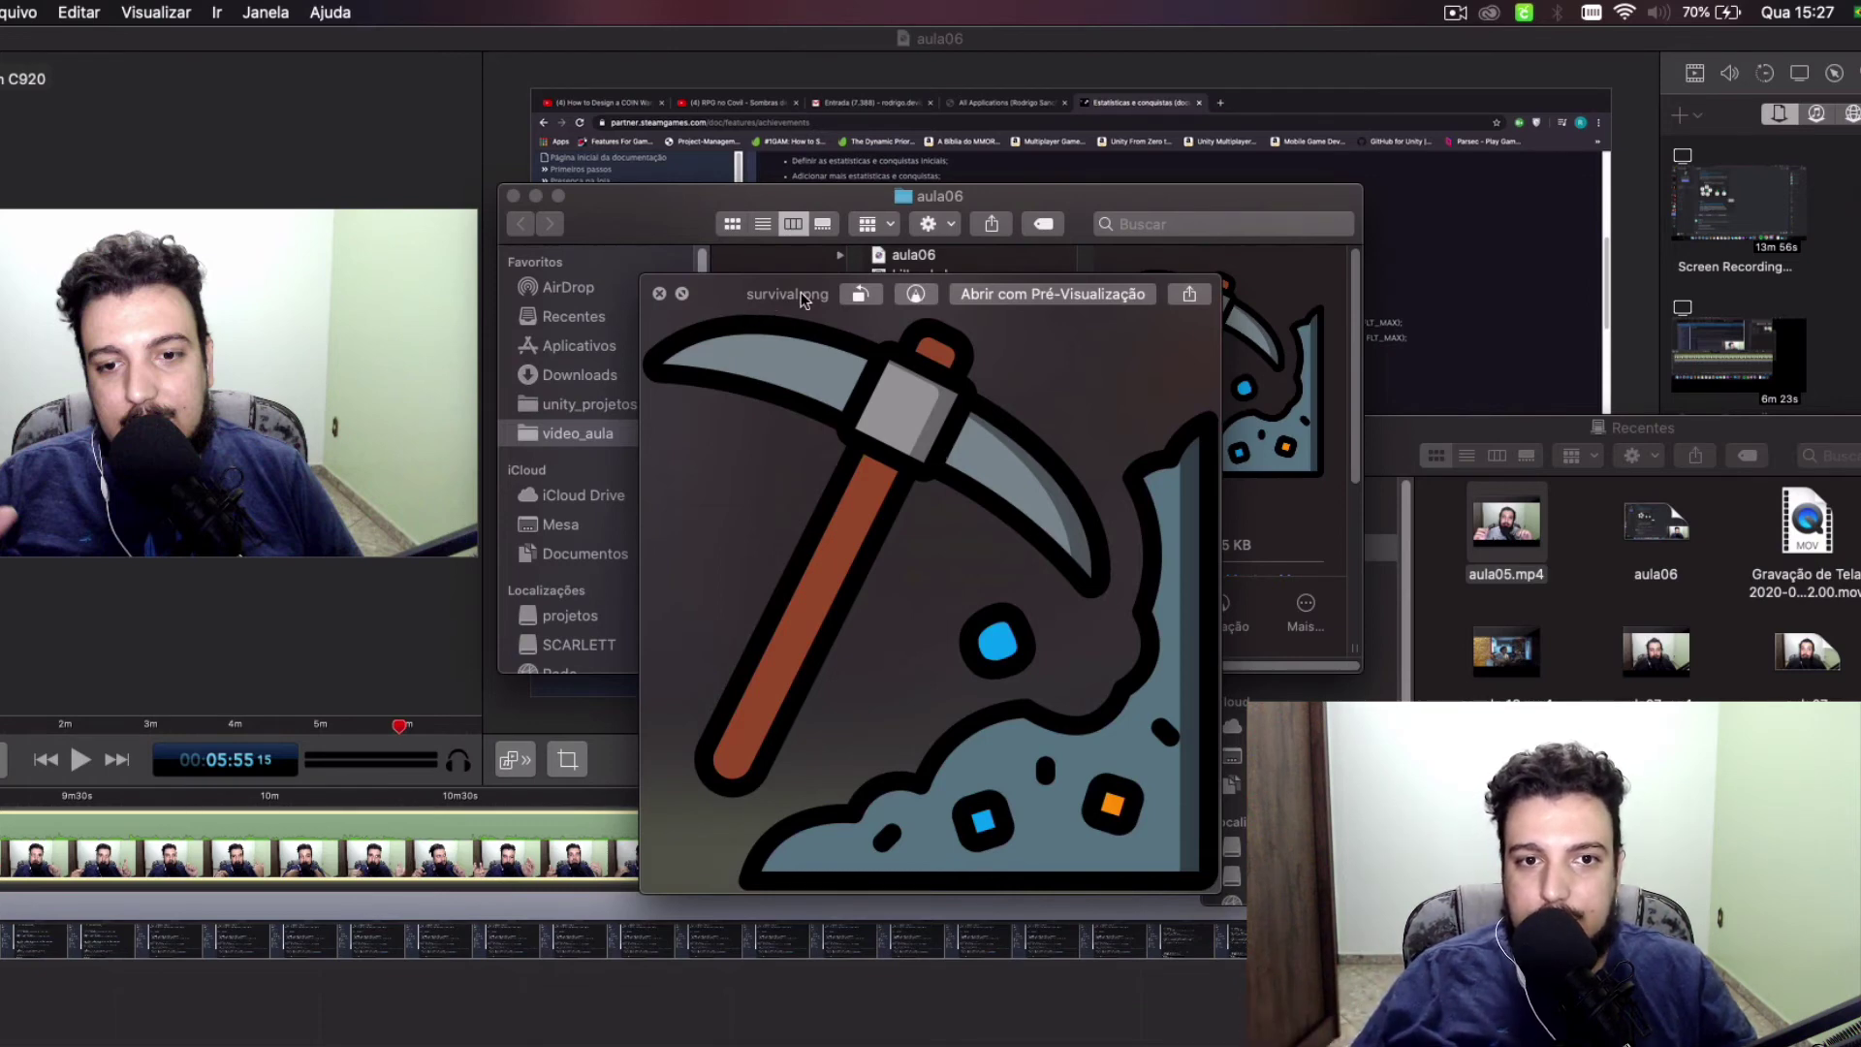
# View survival.png again and compare it with kill_ach.png in enlarged previews, closing each preview when done
pyautogui.click(661, 294)
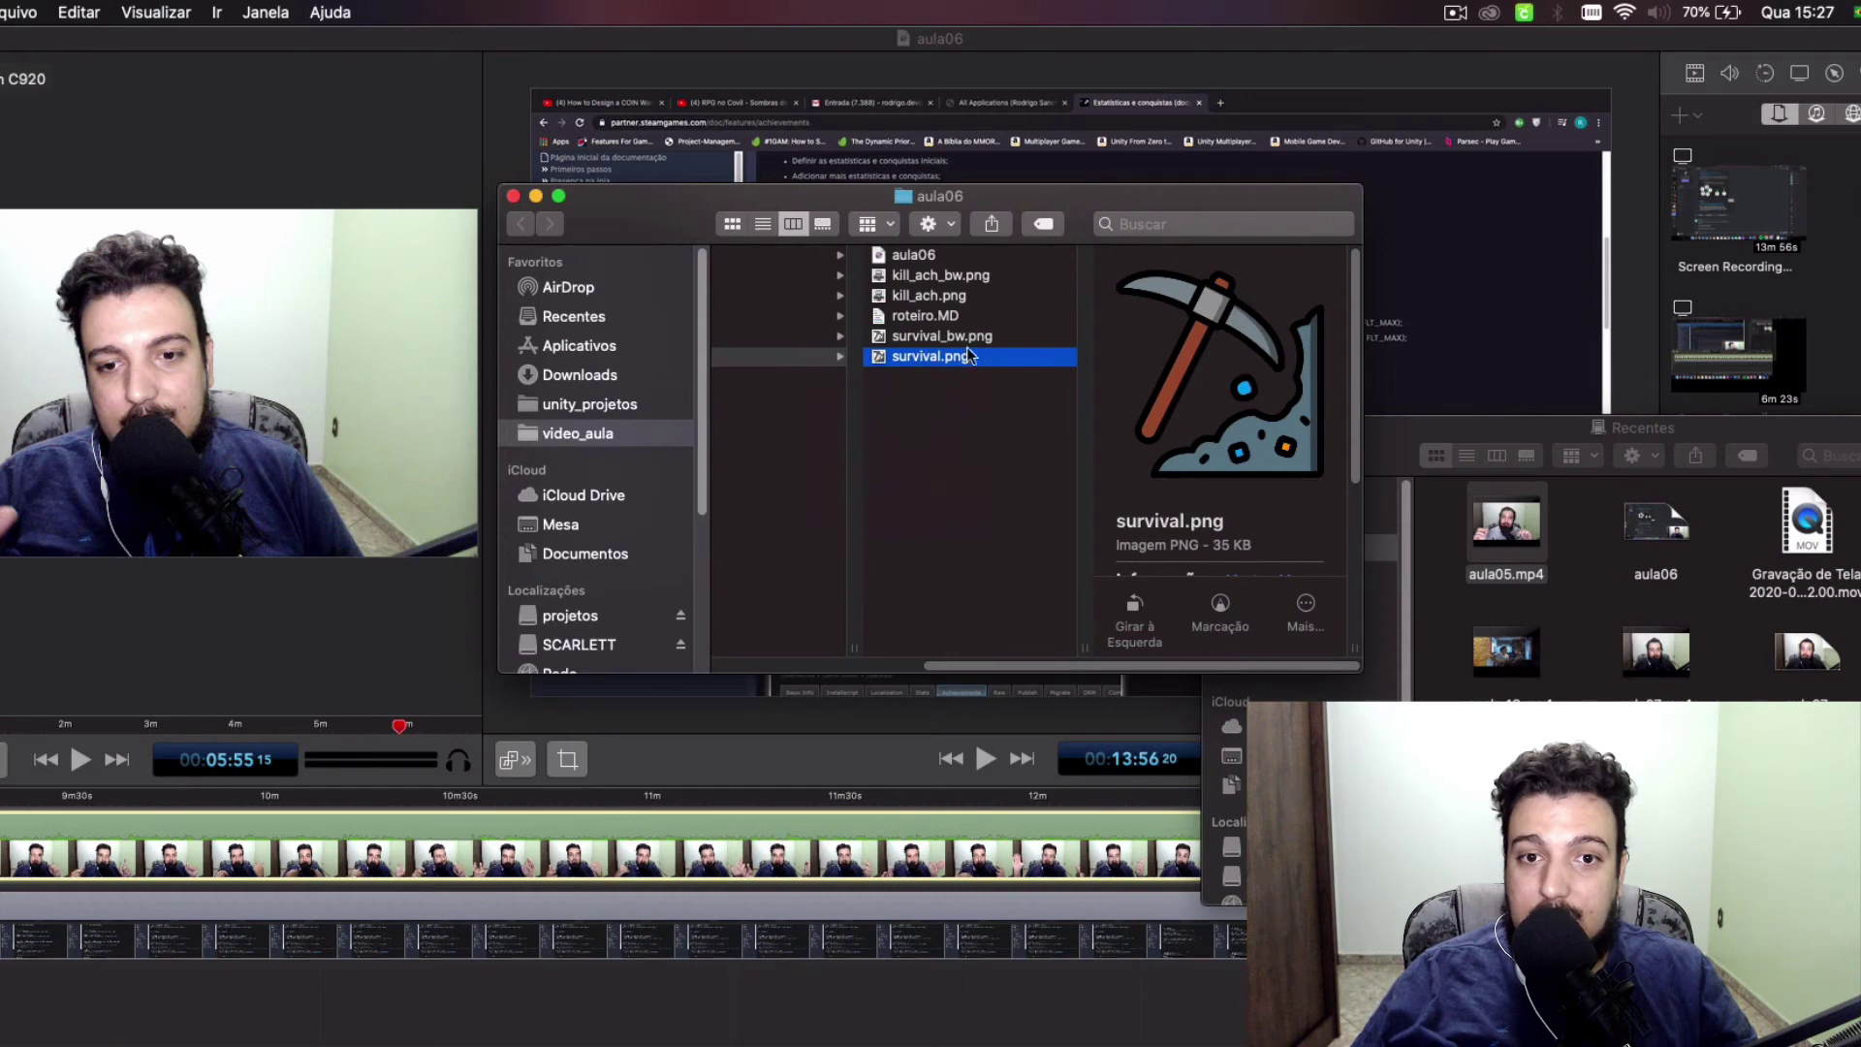
pyautogui.press('space')
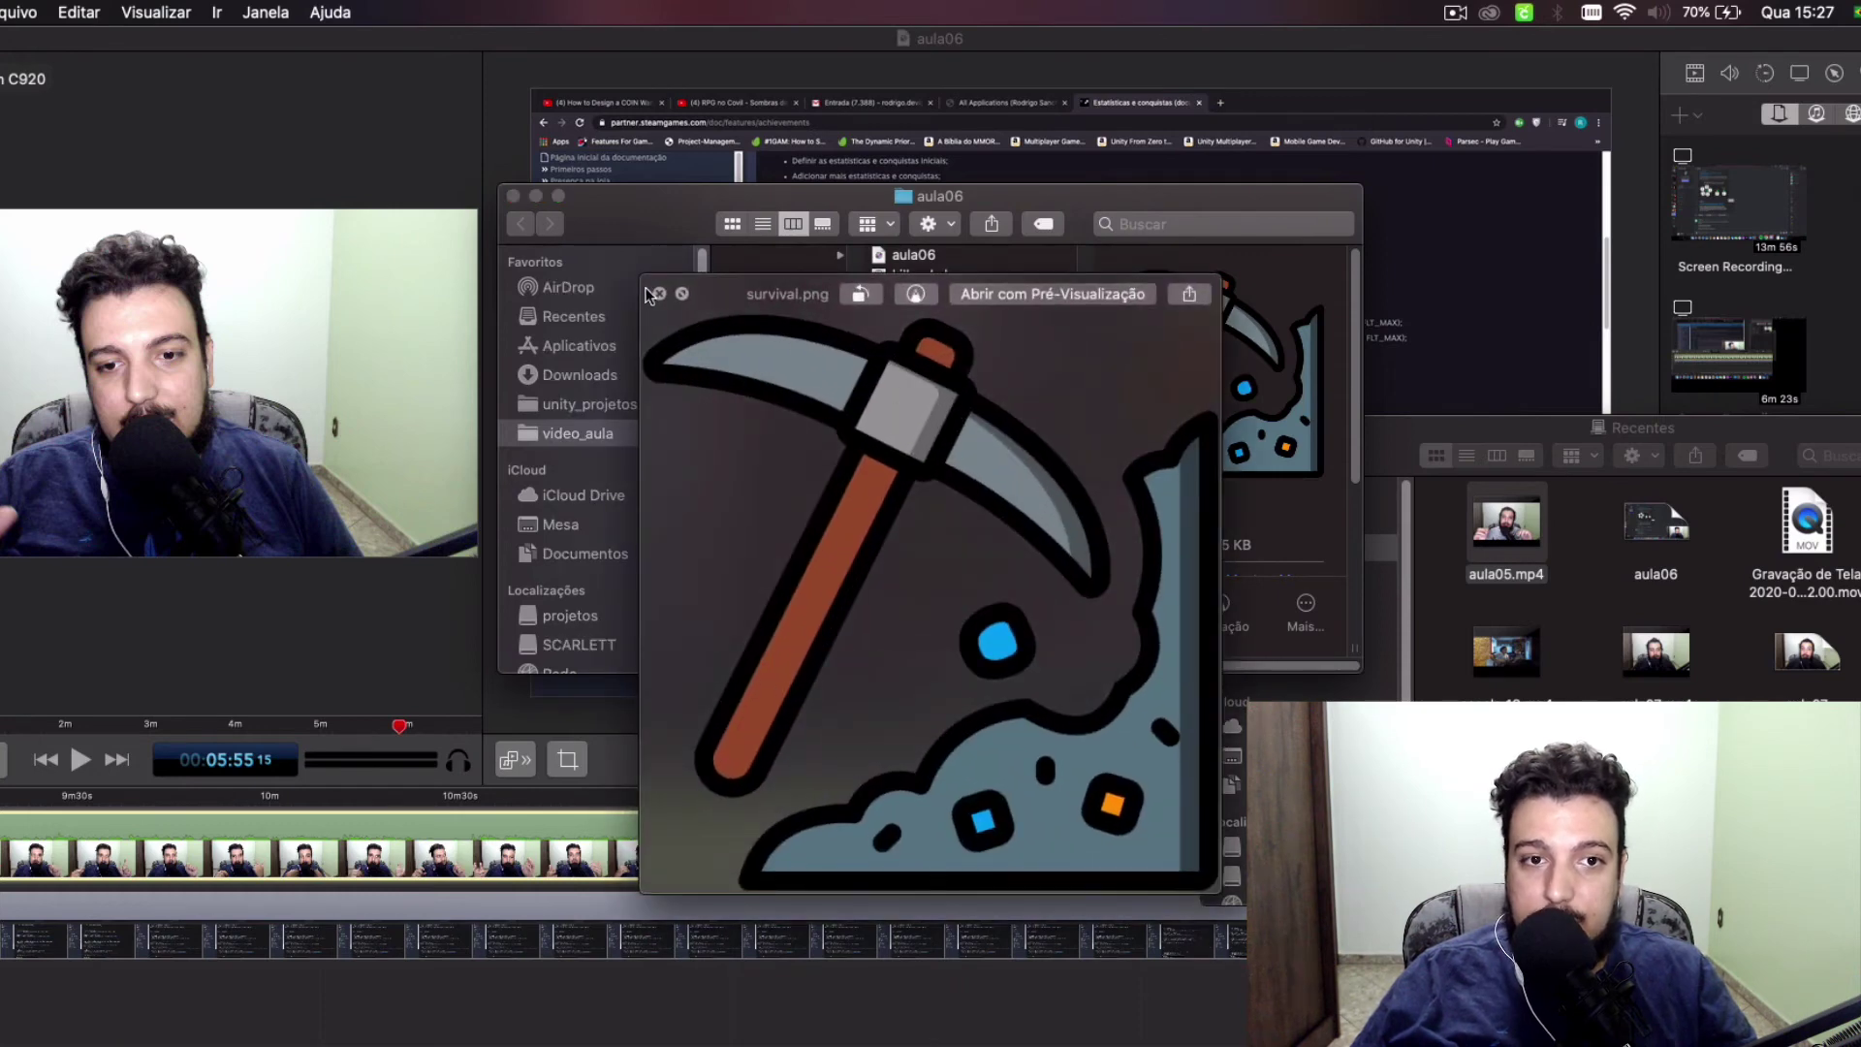
pyautogui.click(661, 294)
pyautogui.click(919, 295)
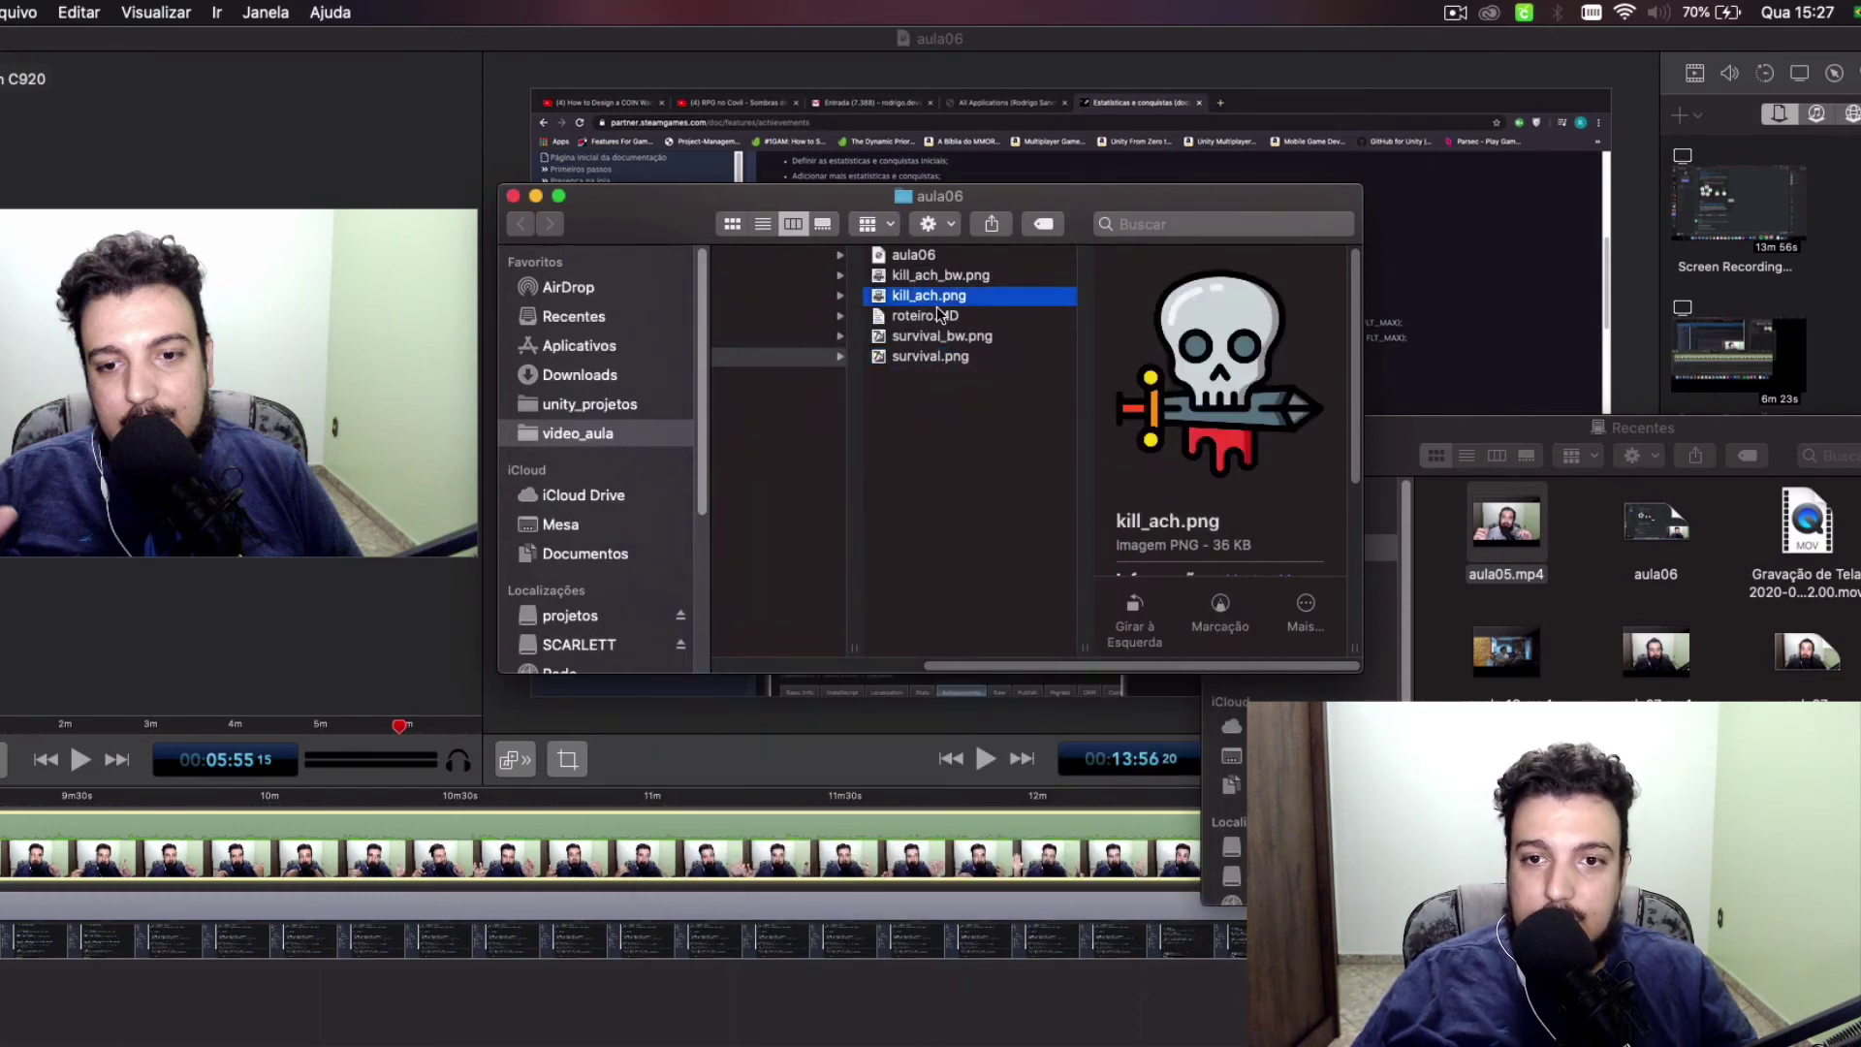
pyautogui.press('space')
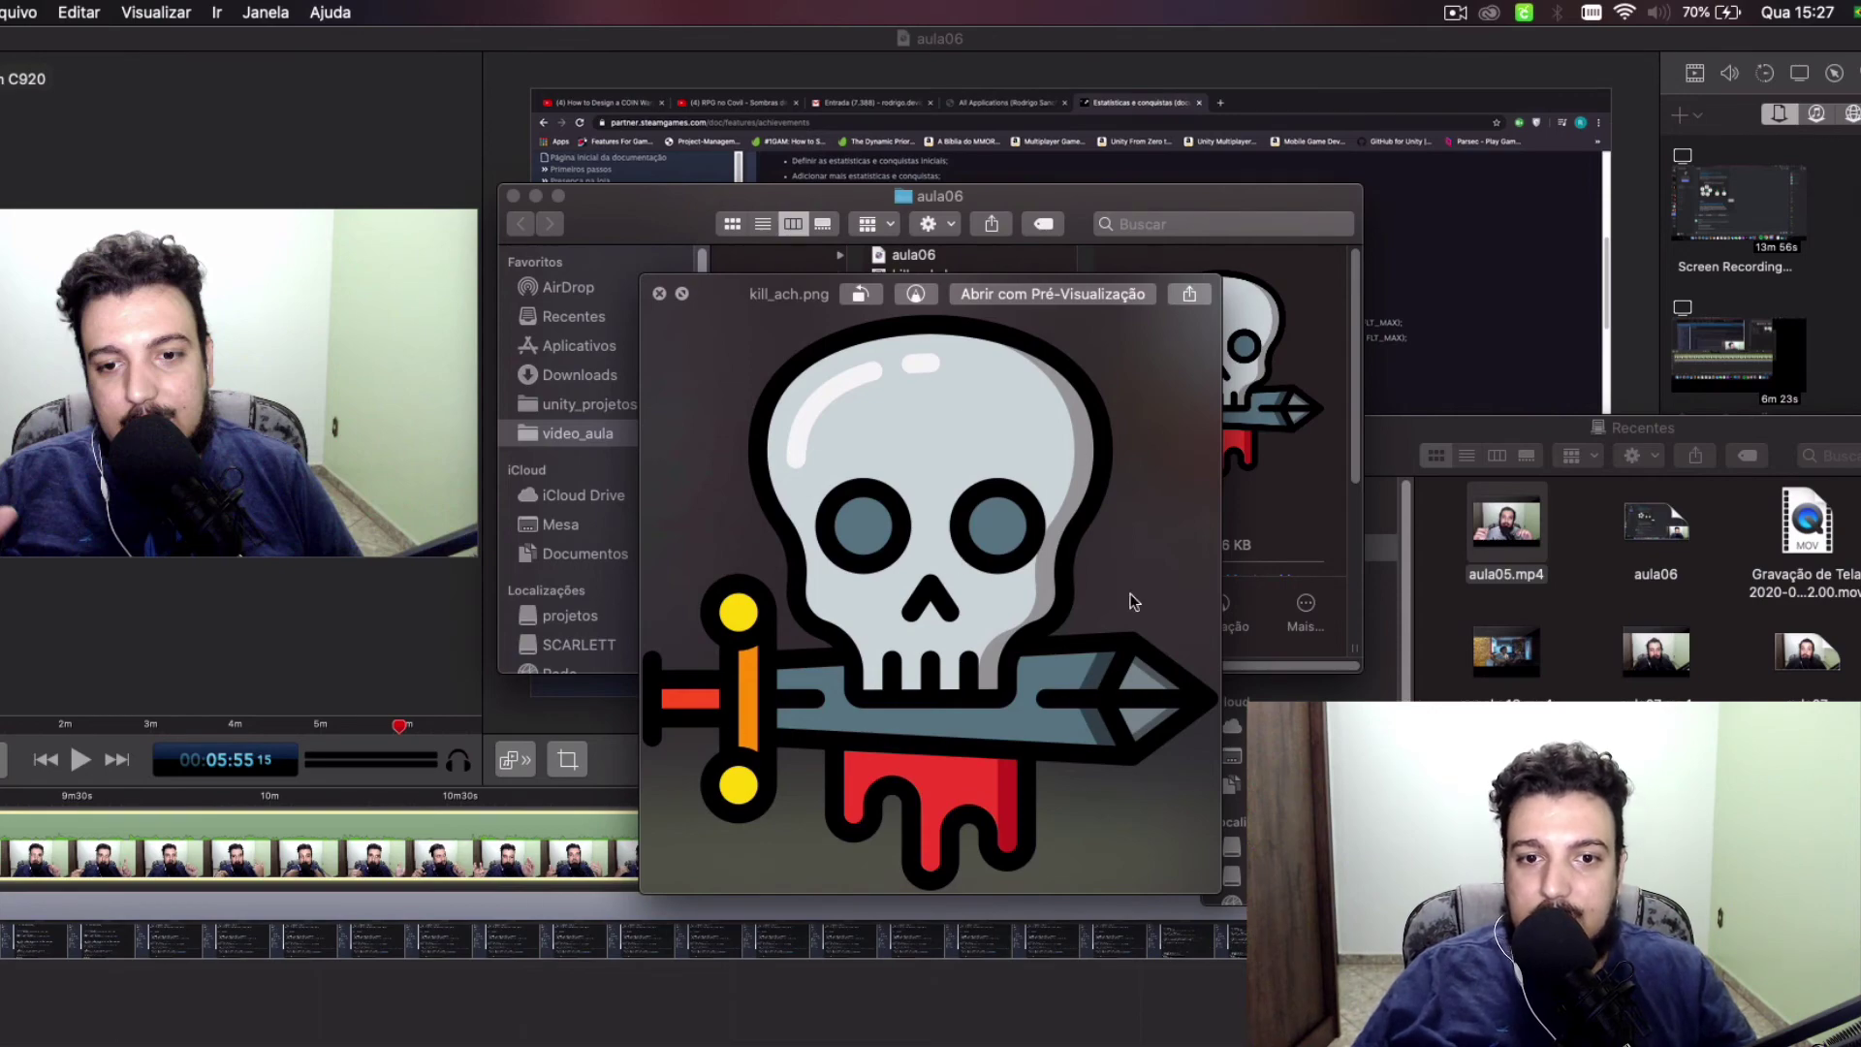
pyautogui.click(660, 295)
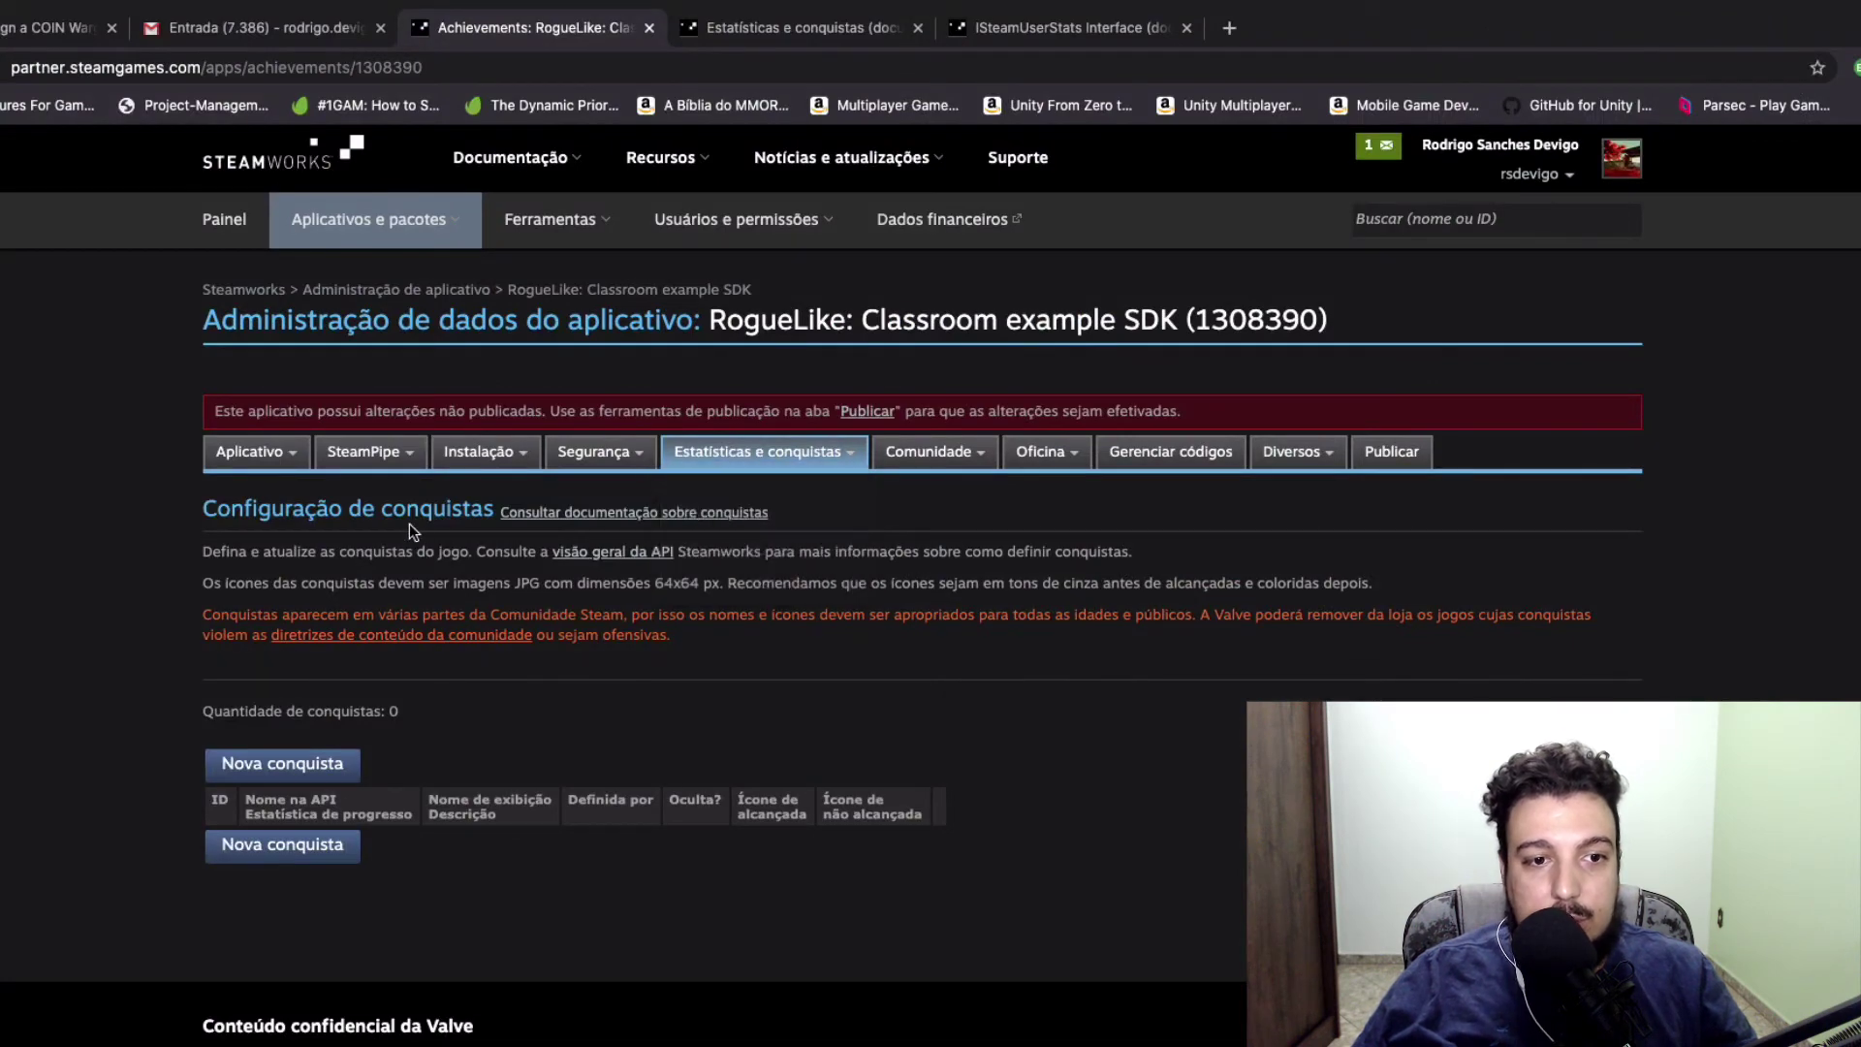
# Add a new achievement in the Steamworks achievements configuration and set its API name to SURIVAL_10_LEVEL
pyautogui.click(282, 764)
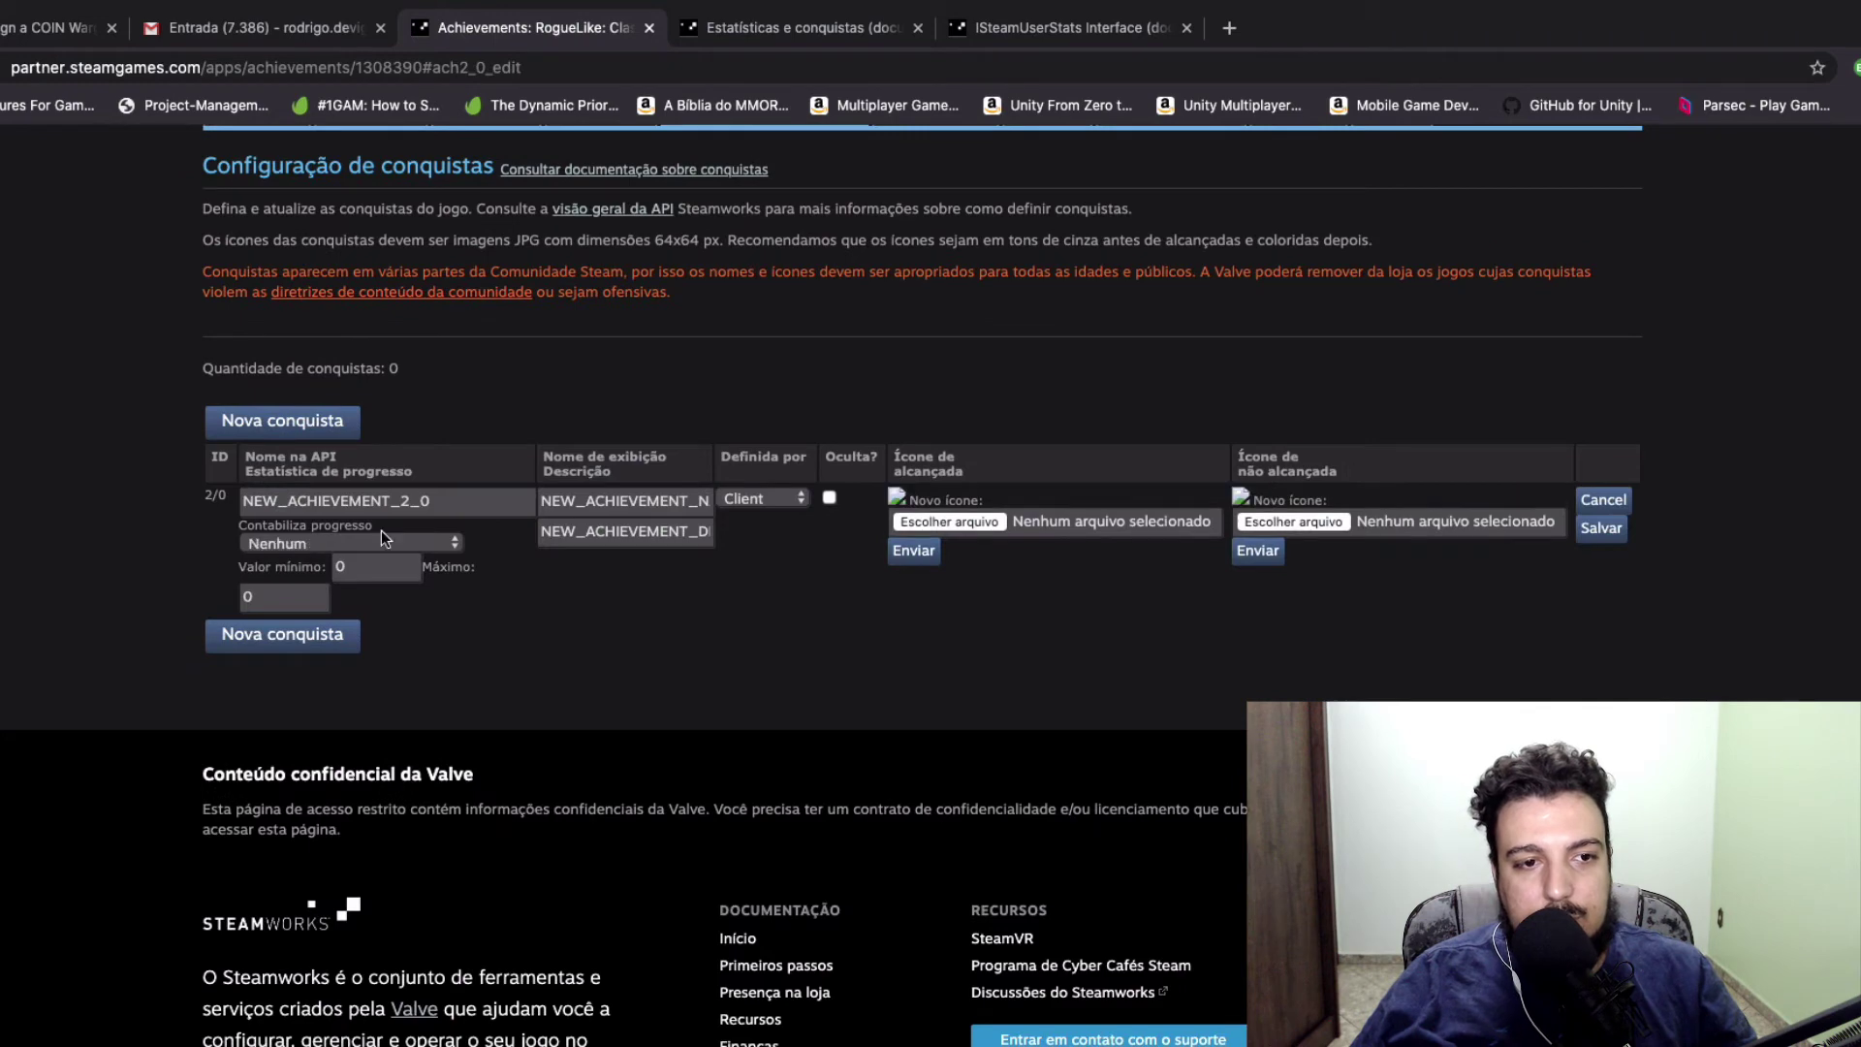
pyautogui.click(475, 499)
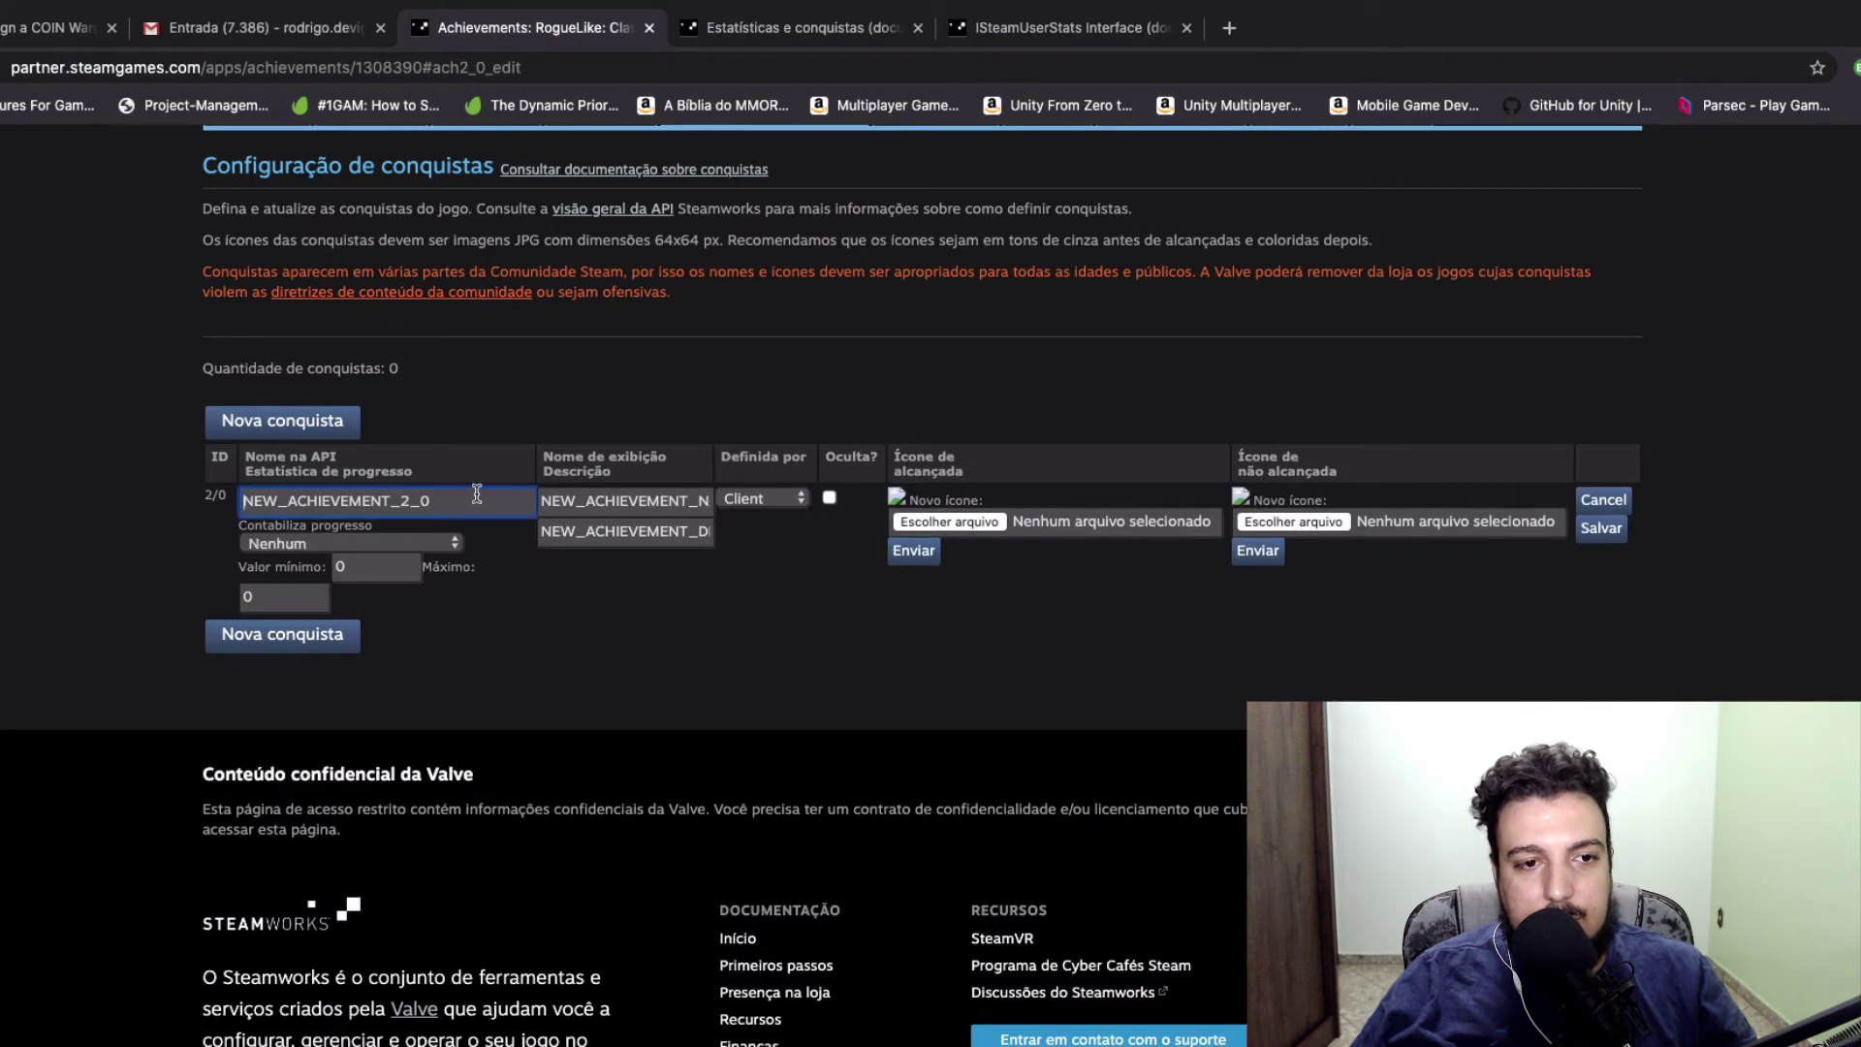
pyautogui.moveTo(441, 500); pyautogui.dragTo(243, 500)
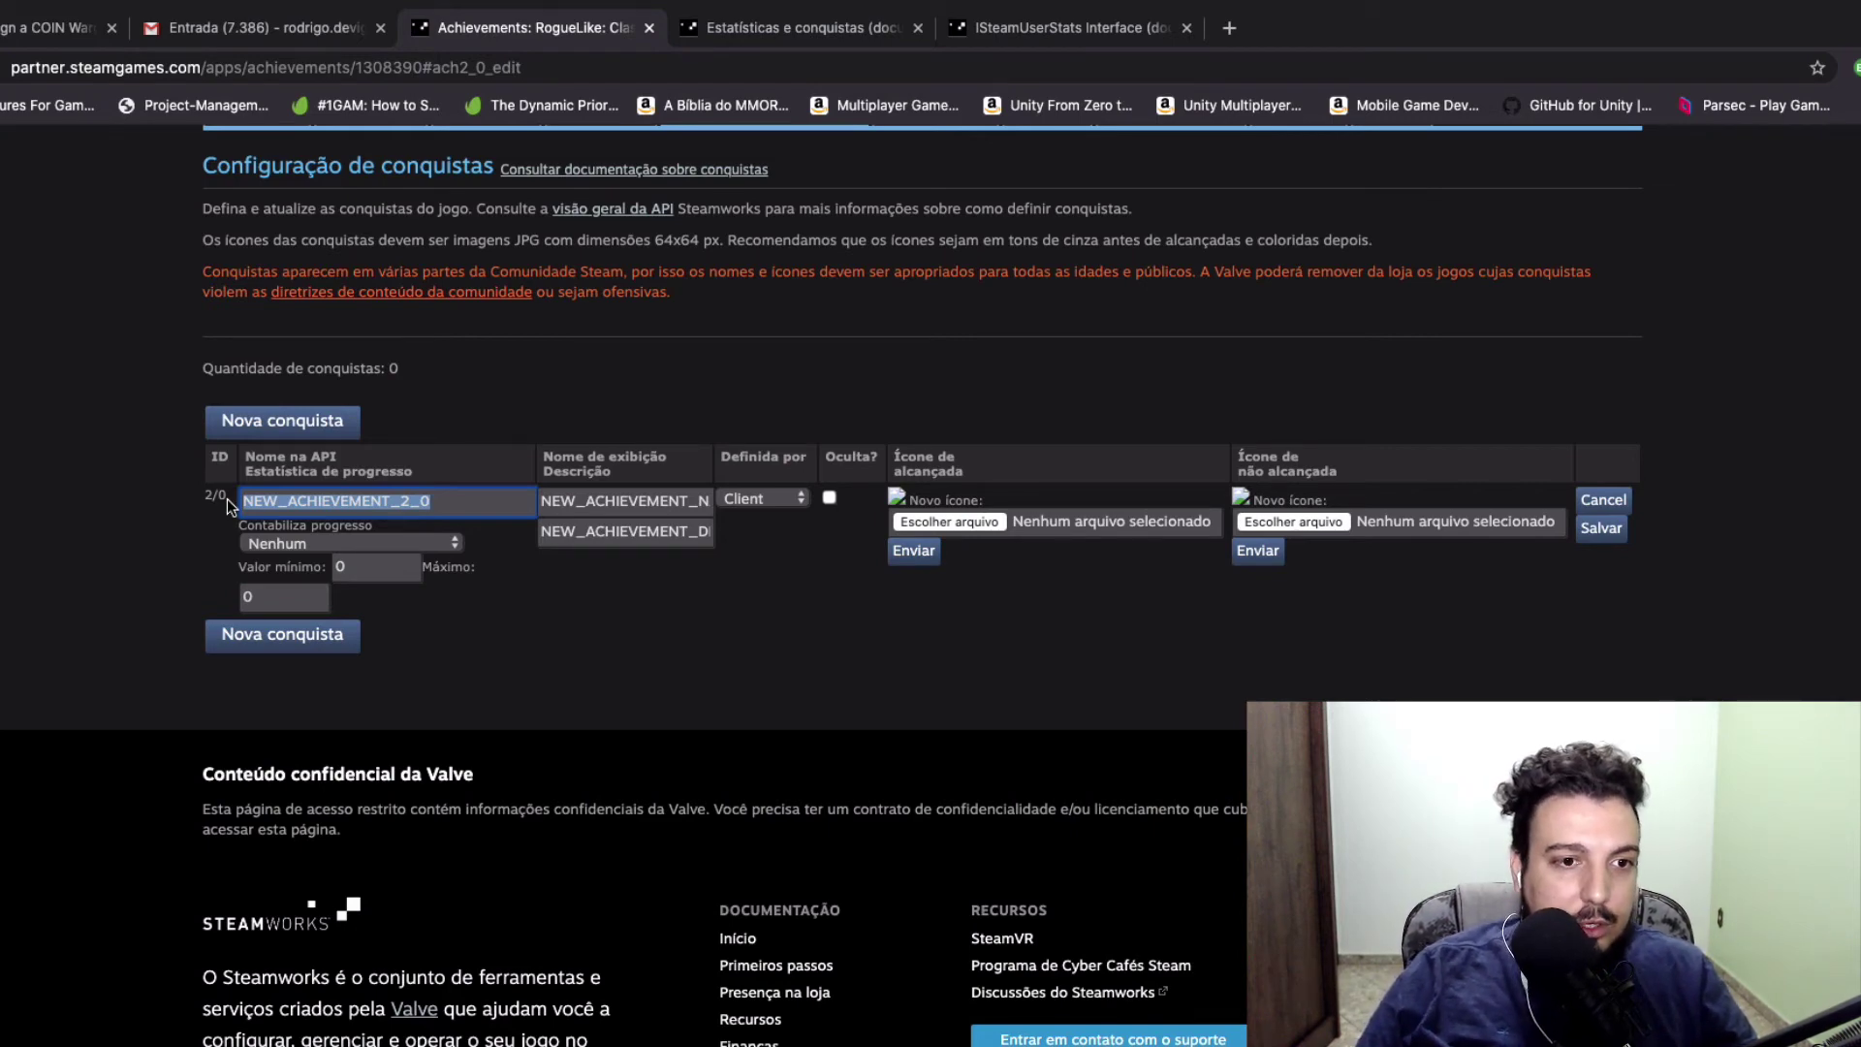
pyautogui.write('_')
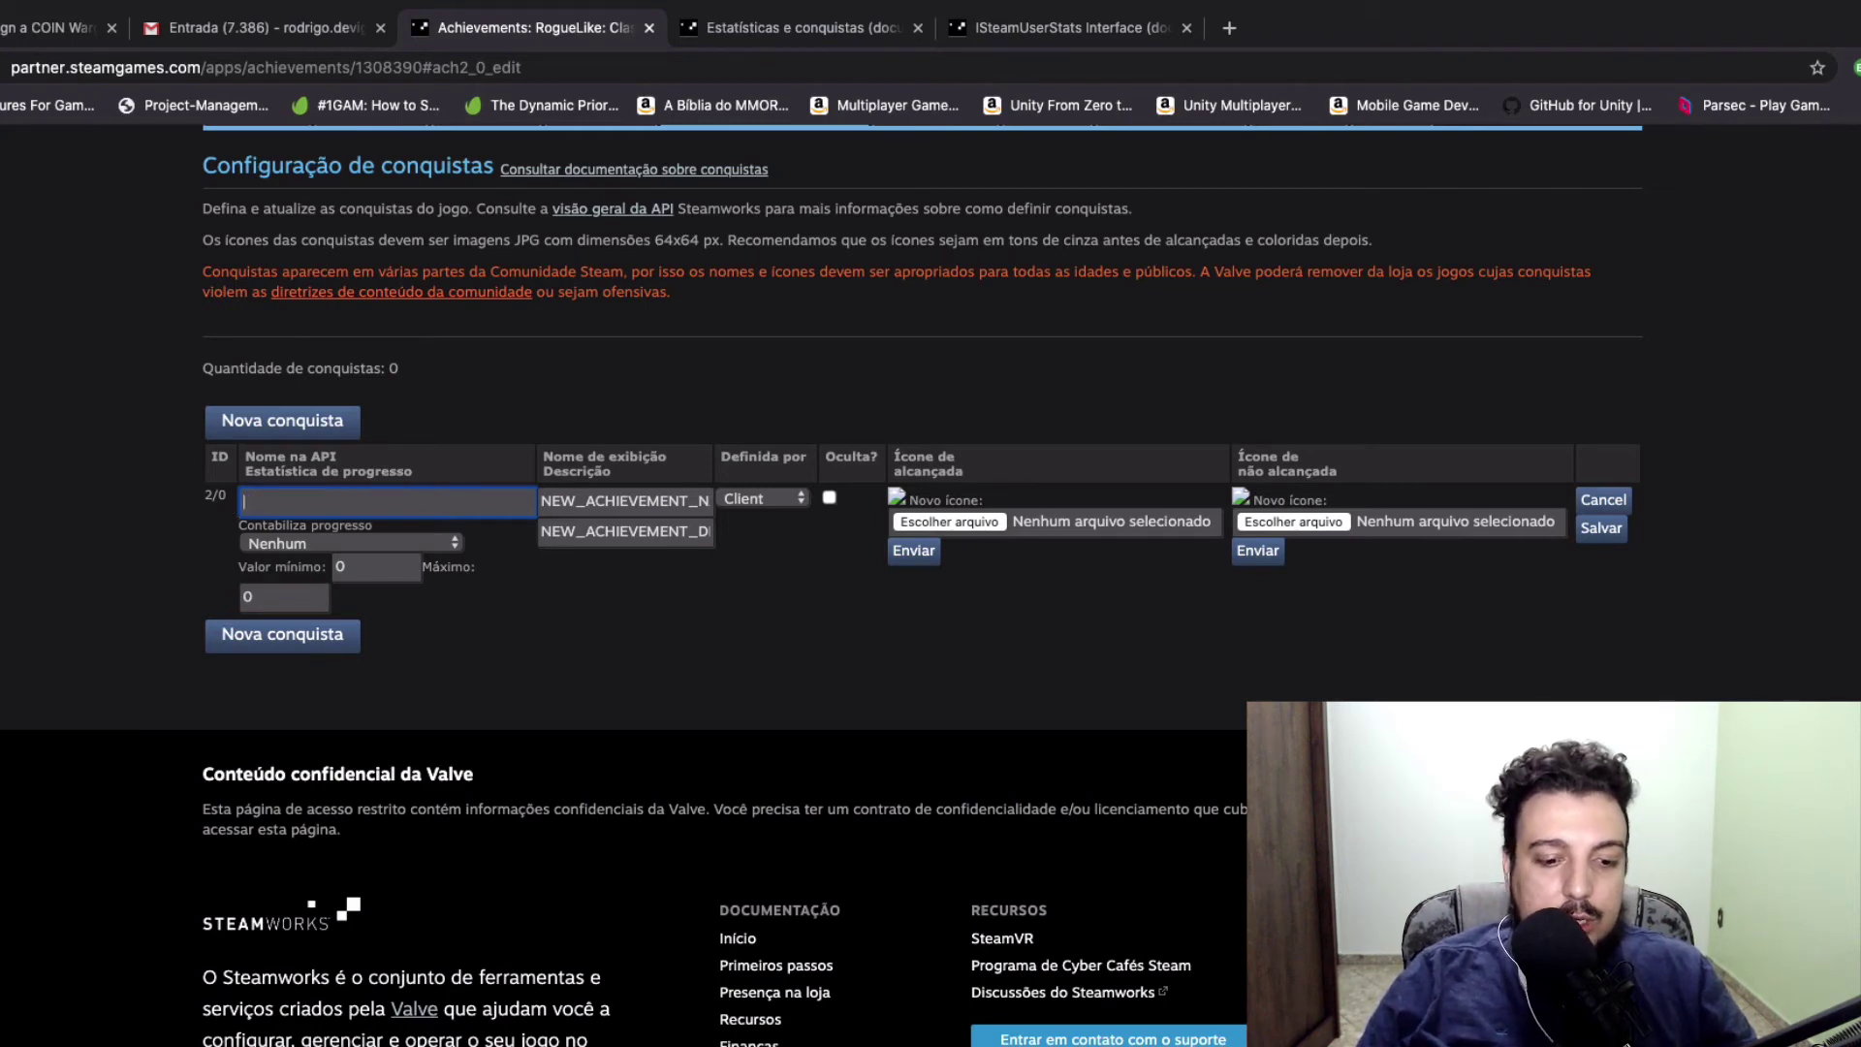
pyautogui.write('SURIVAL_10')
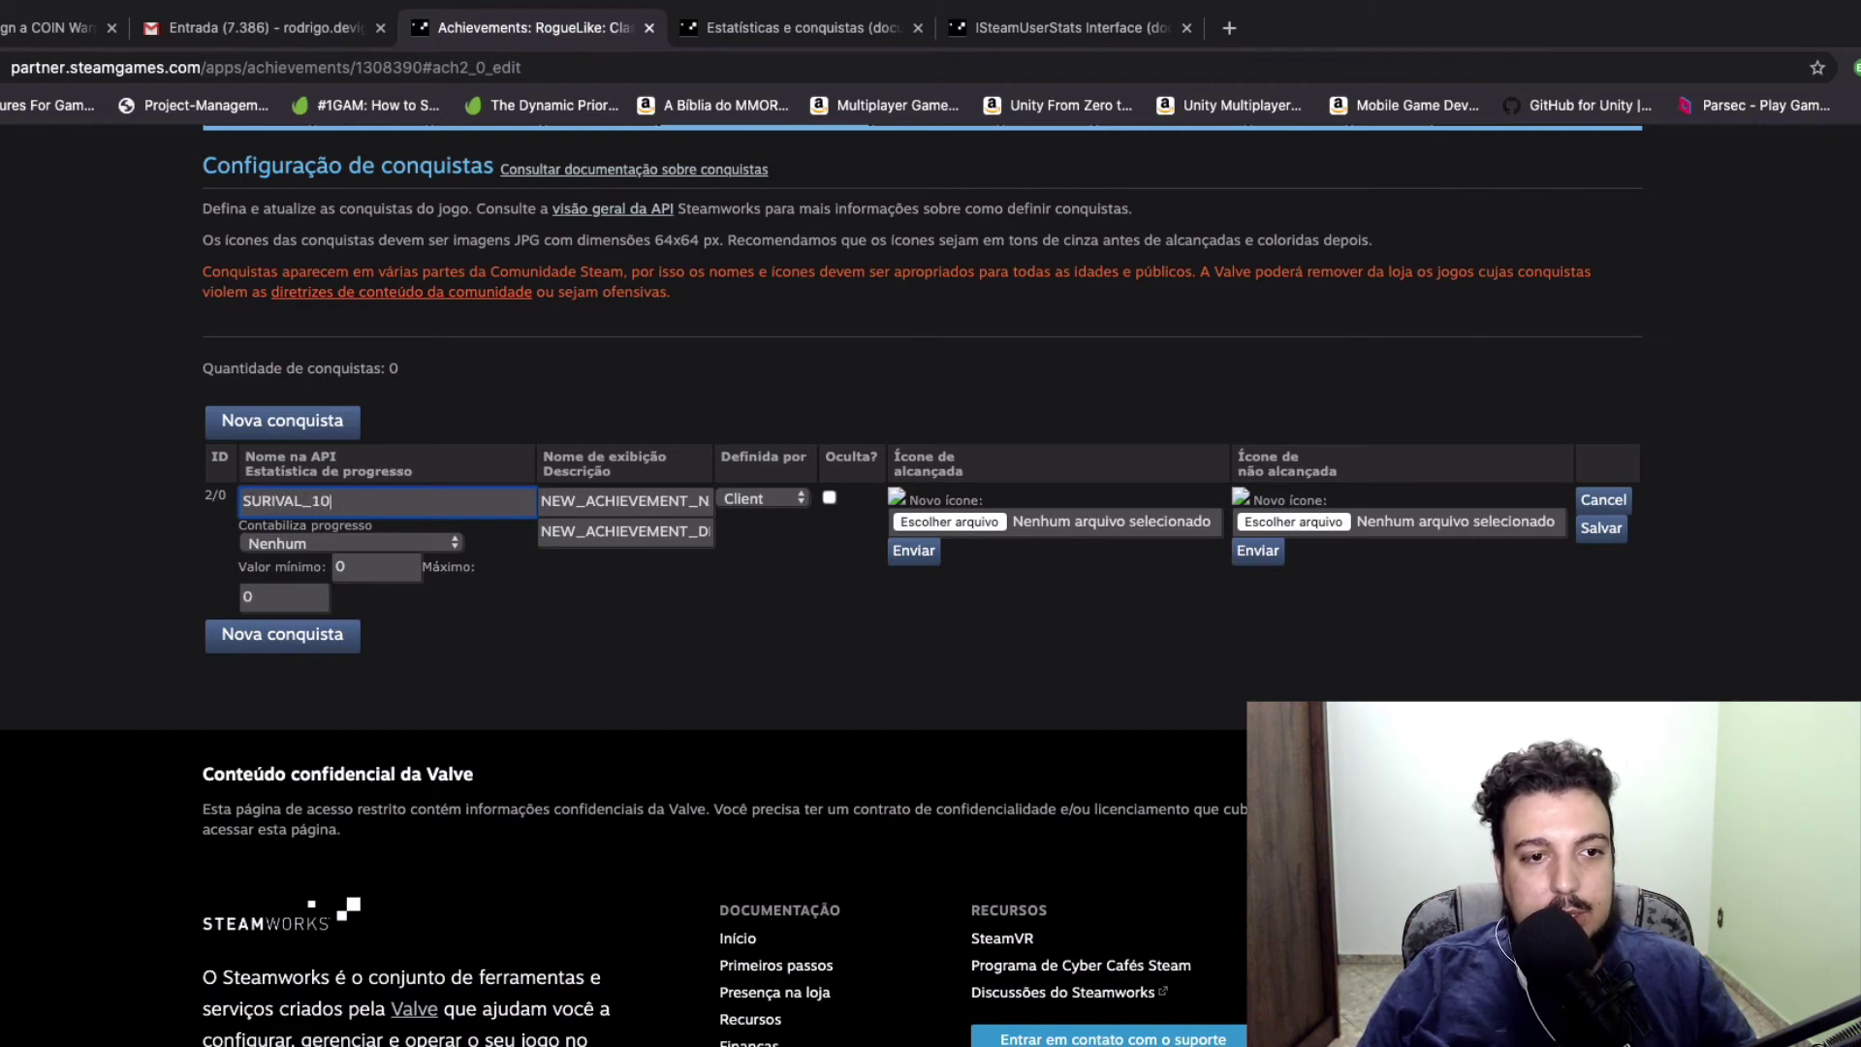
pyautogui.write('_LEVEL')
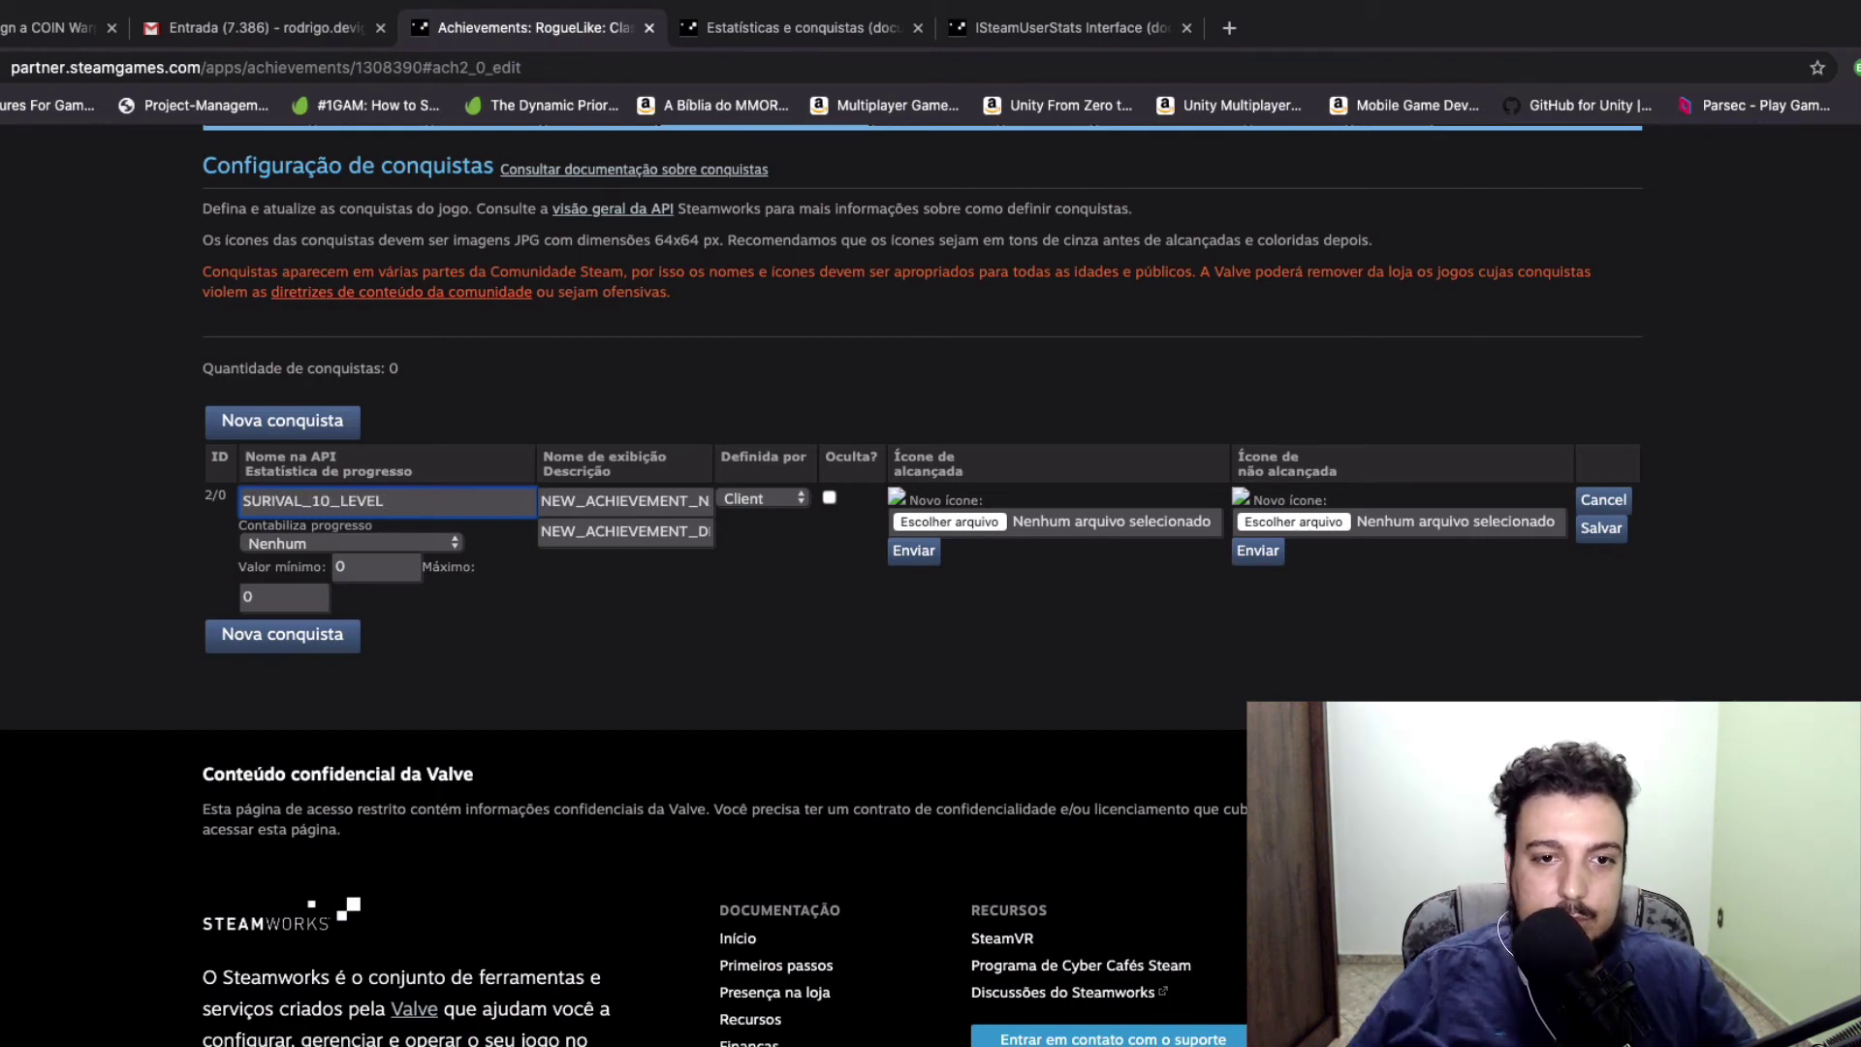
pyautogui.moveTo(412, 500); pyautogui.dragTo(242, 496)
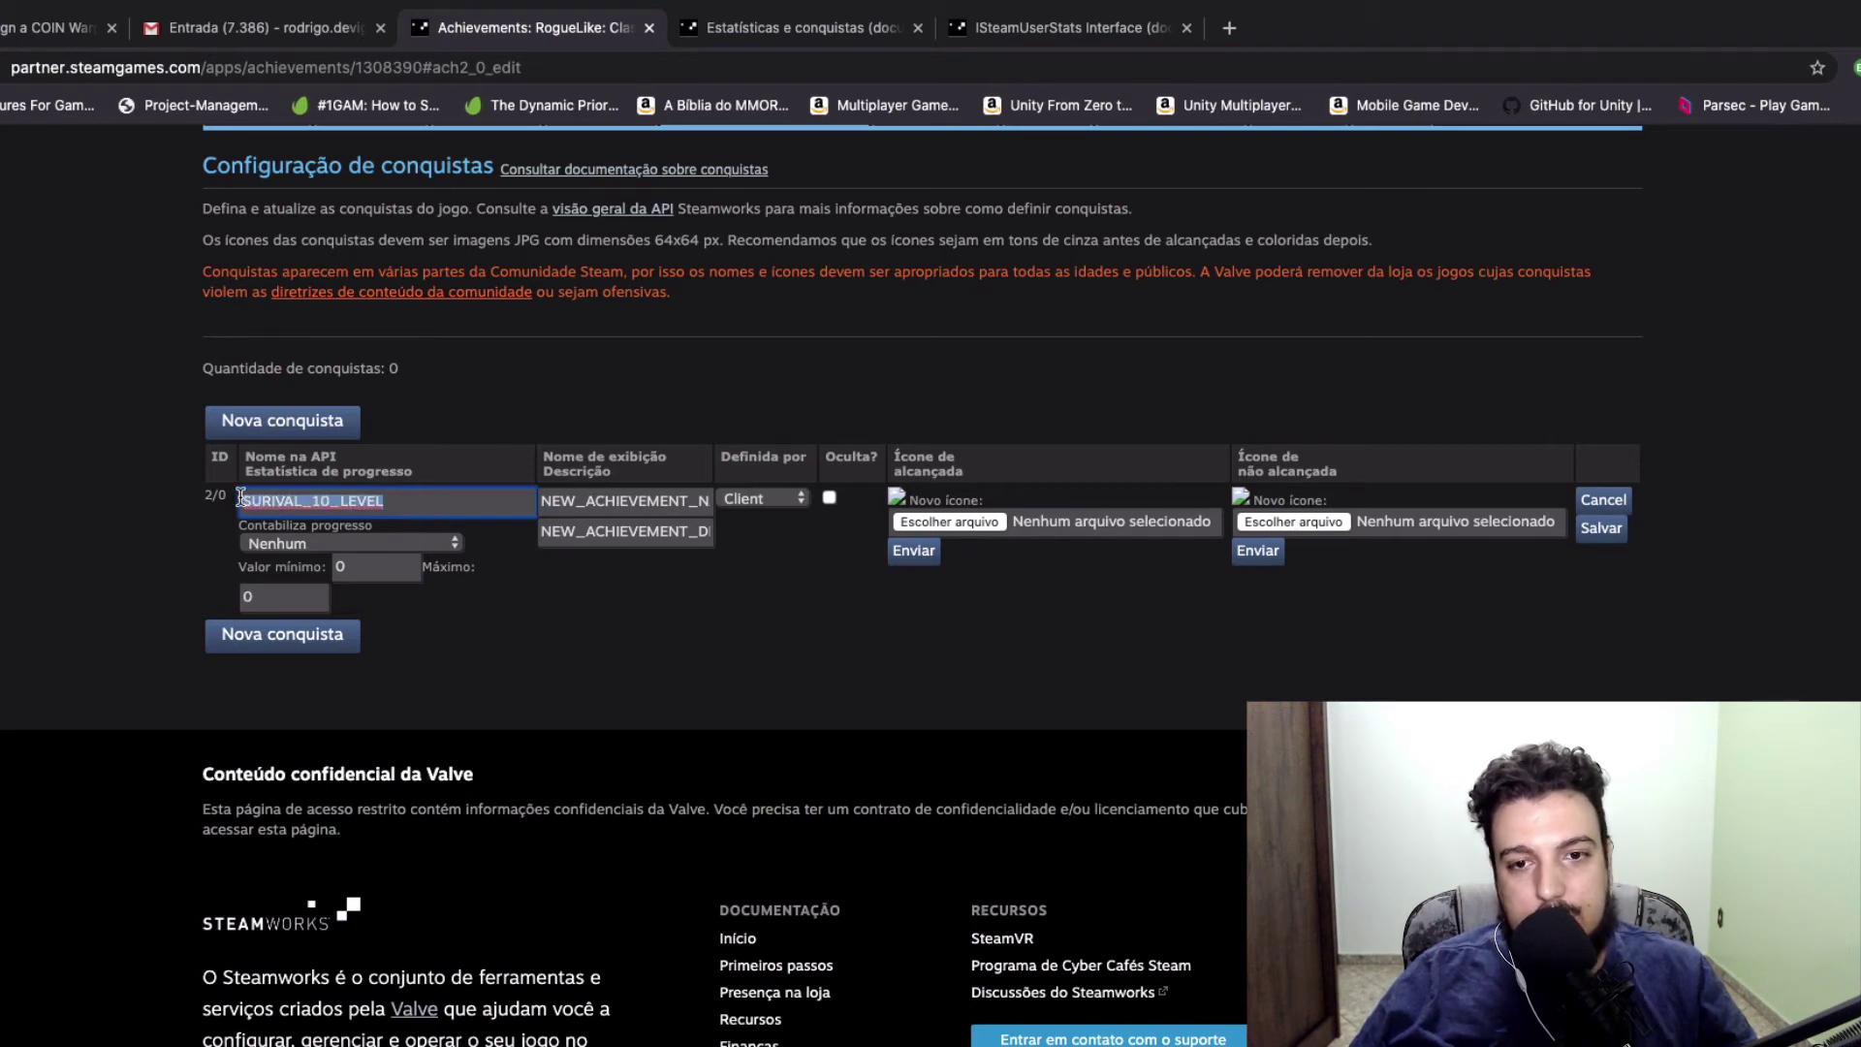
pyautogui.click(396, 499)
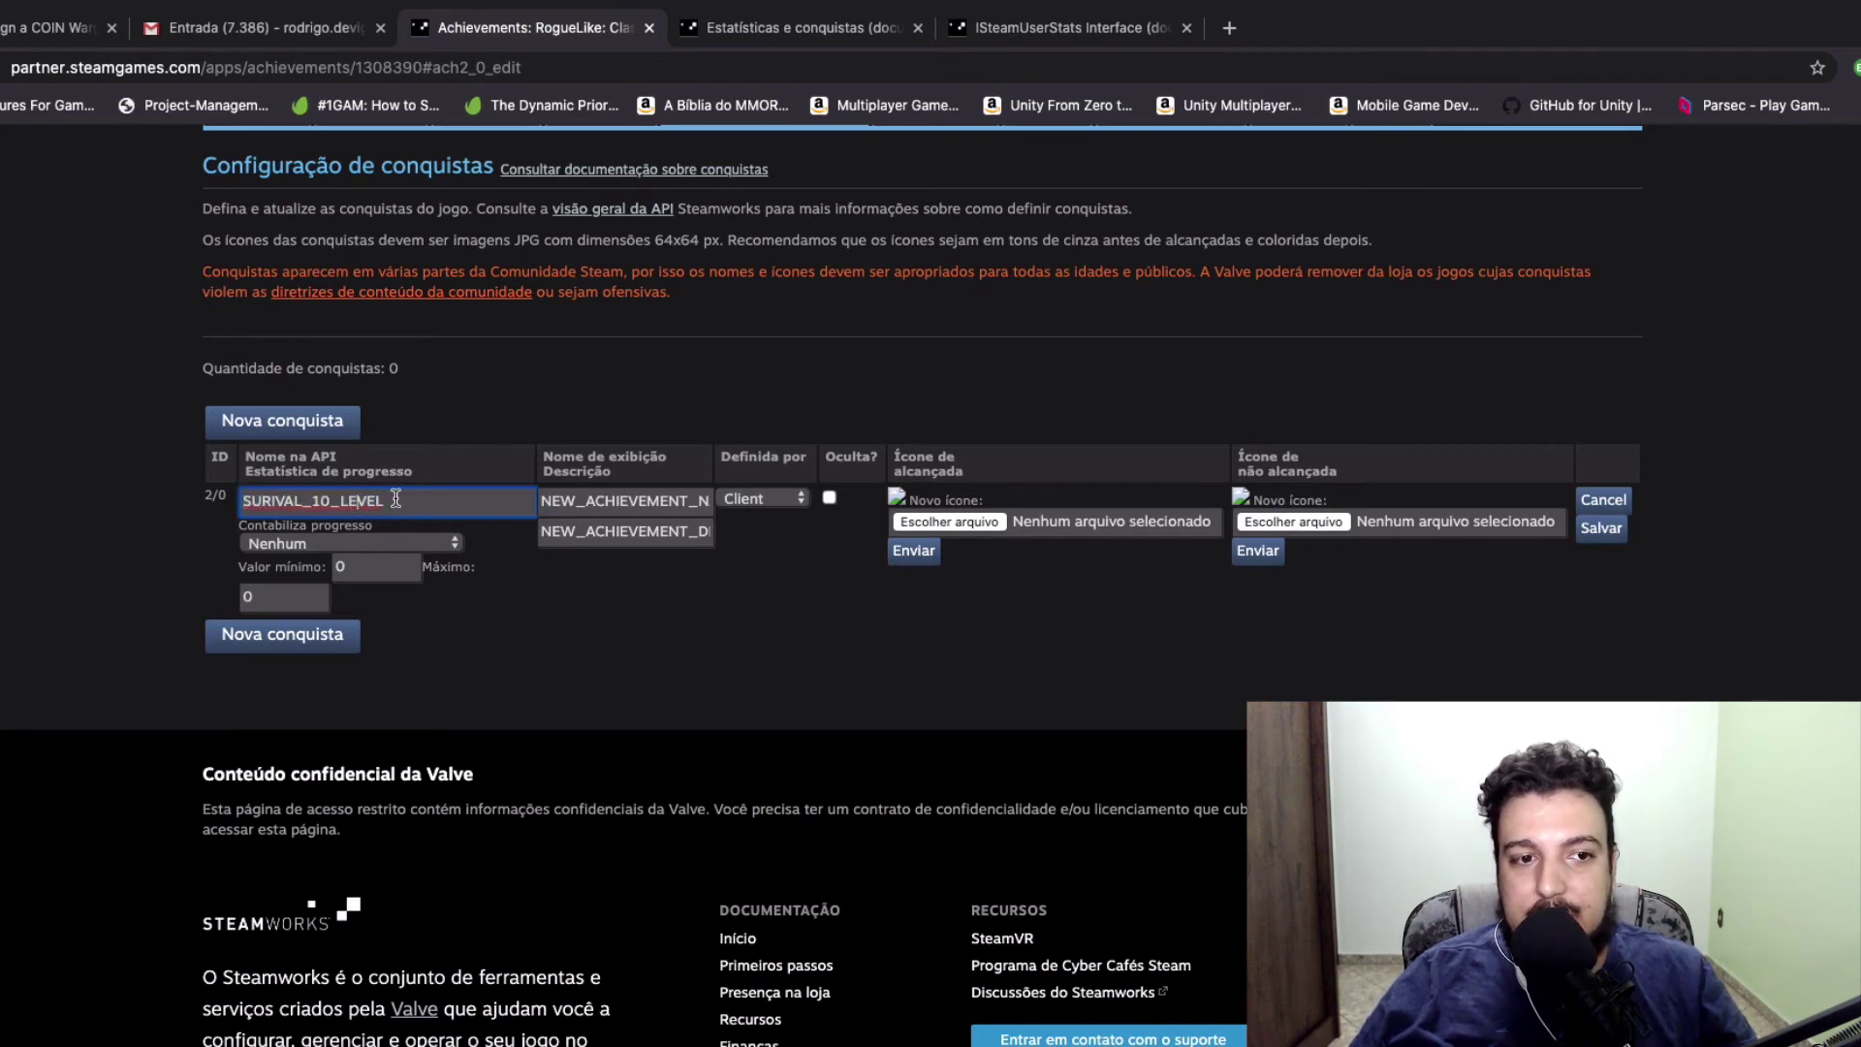
pyautogui.moveTo(442, 498); pyautogui.dragTo(247, 498)
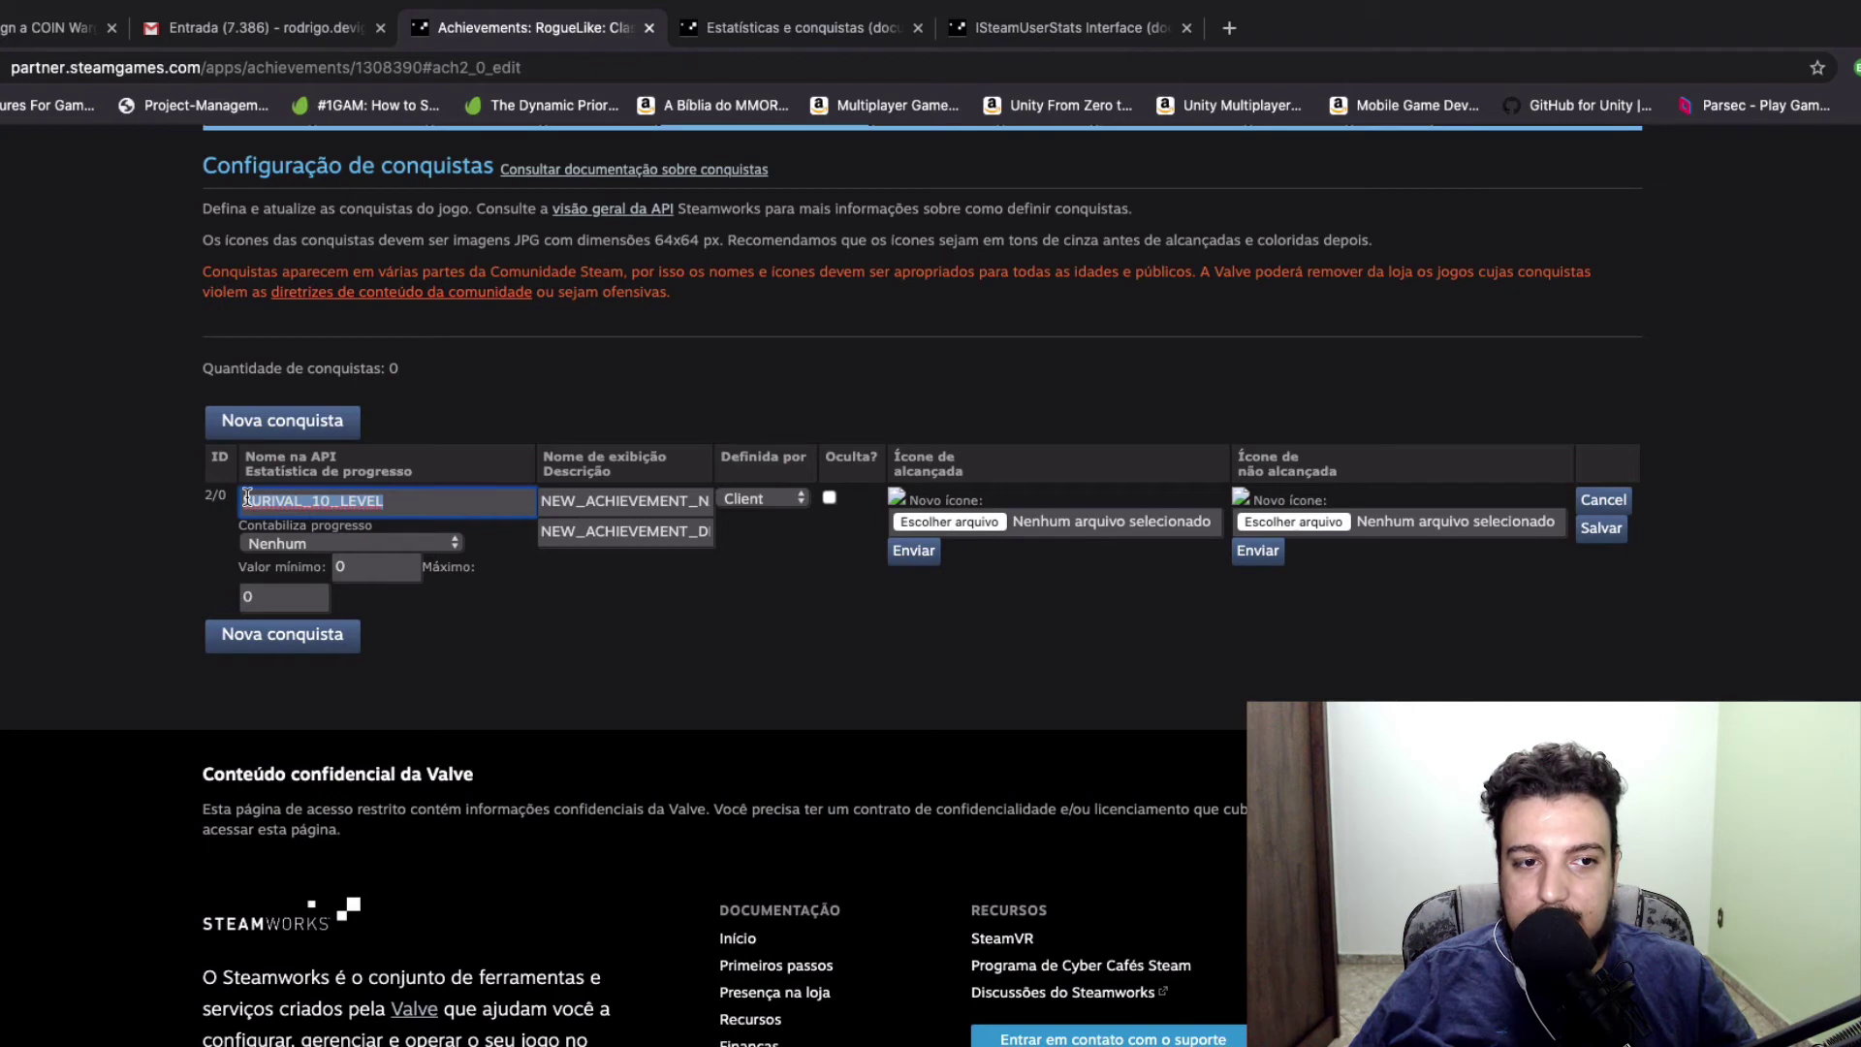
pyautogui.click(400, 498)
pyautogui.moveTo(401, 498); pyautogui.dragTo(245, 504)
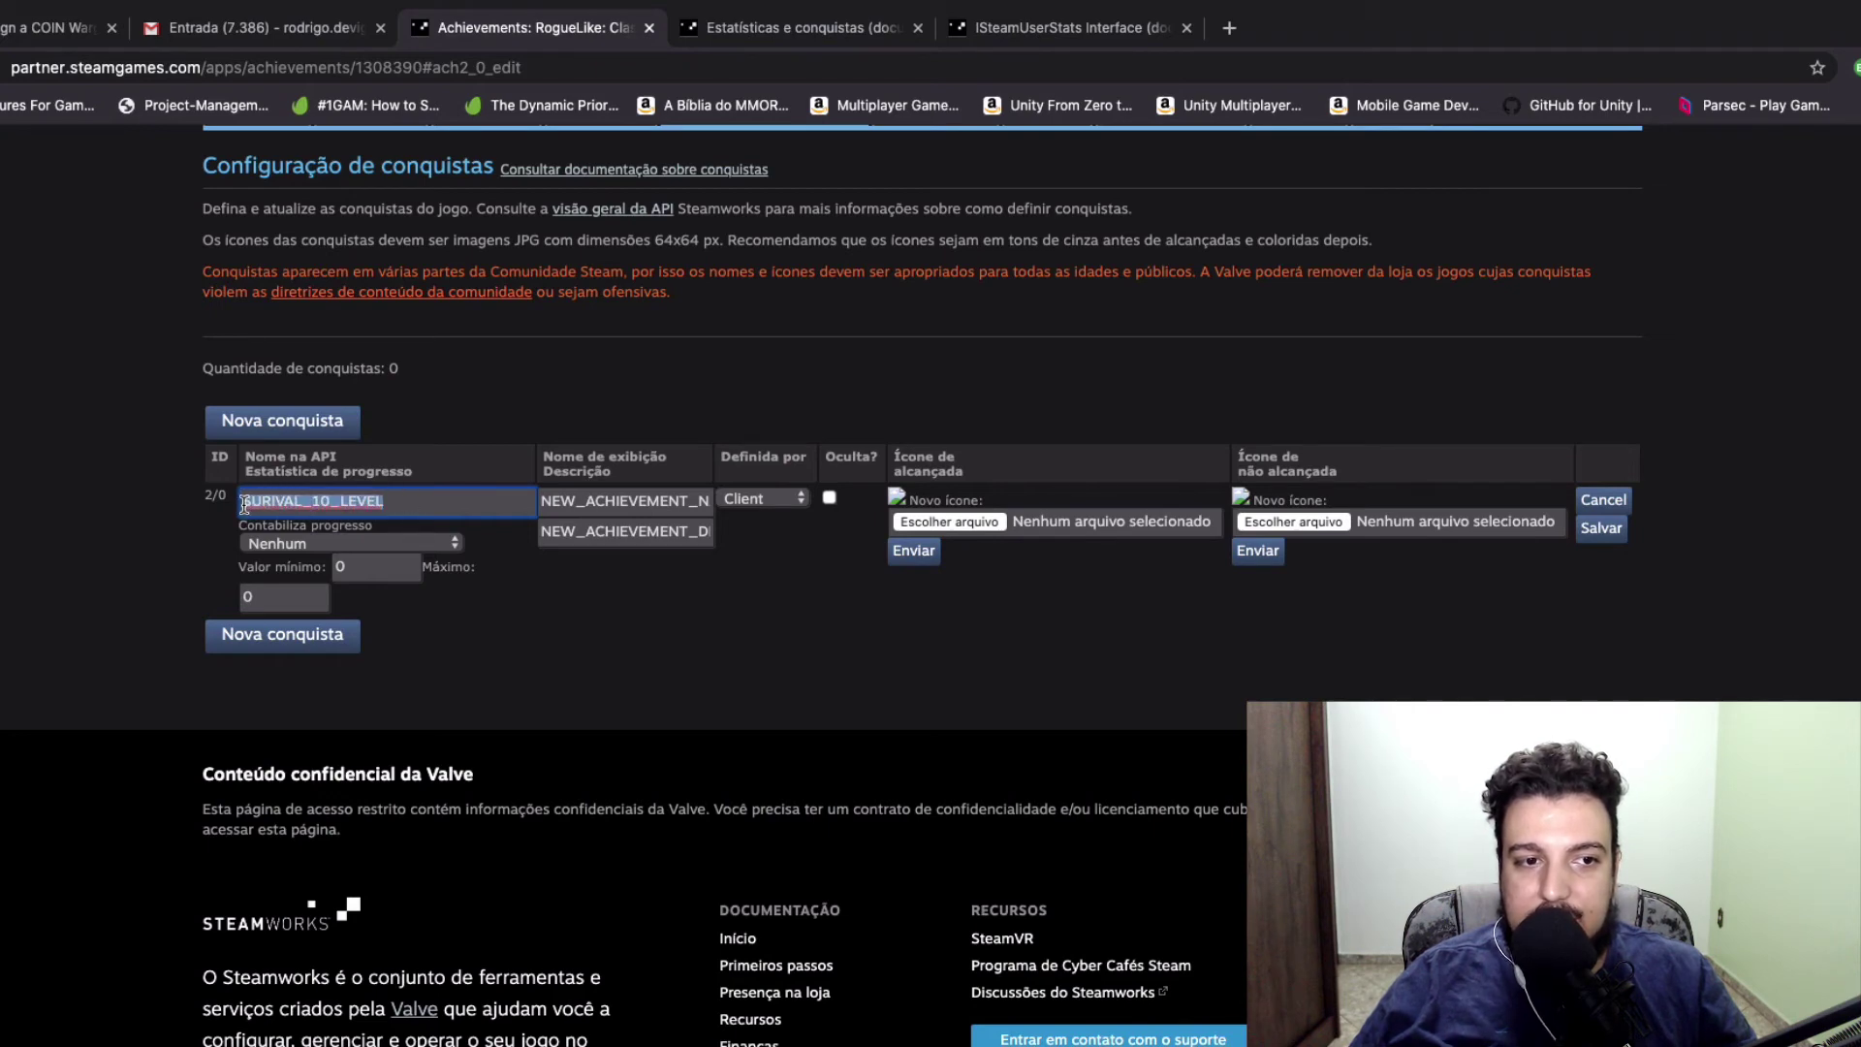
pyautogui.click(404, 496)
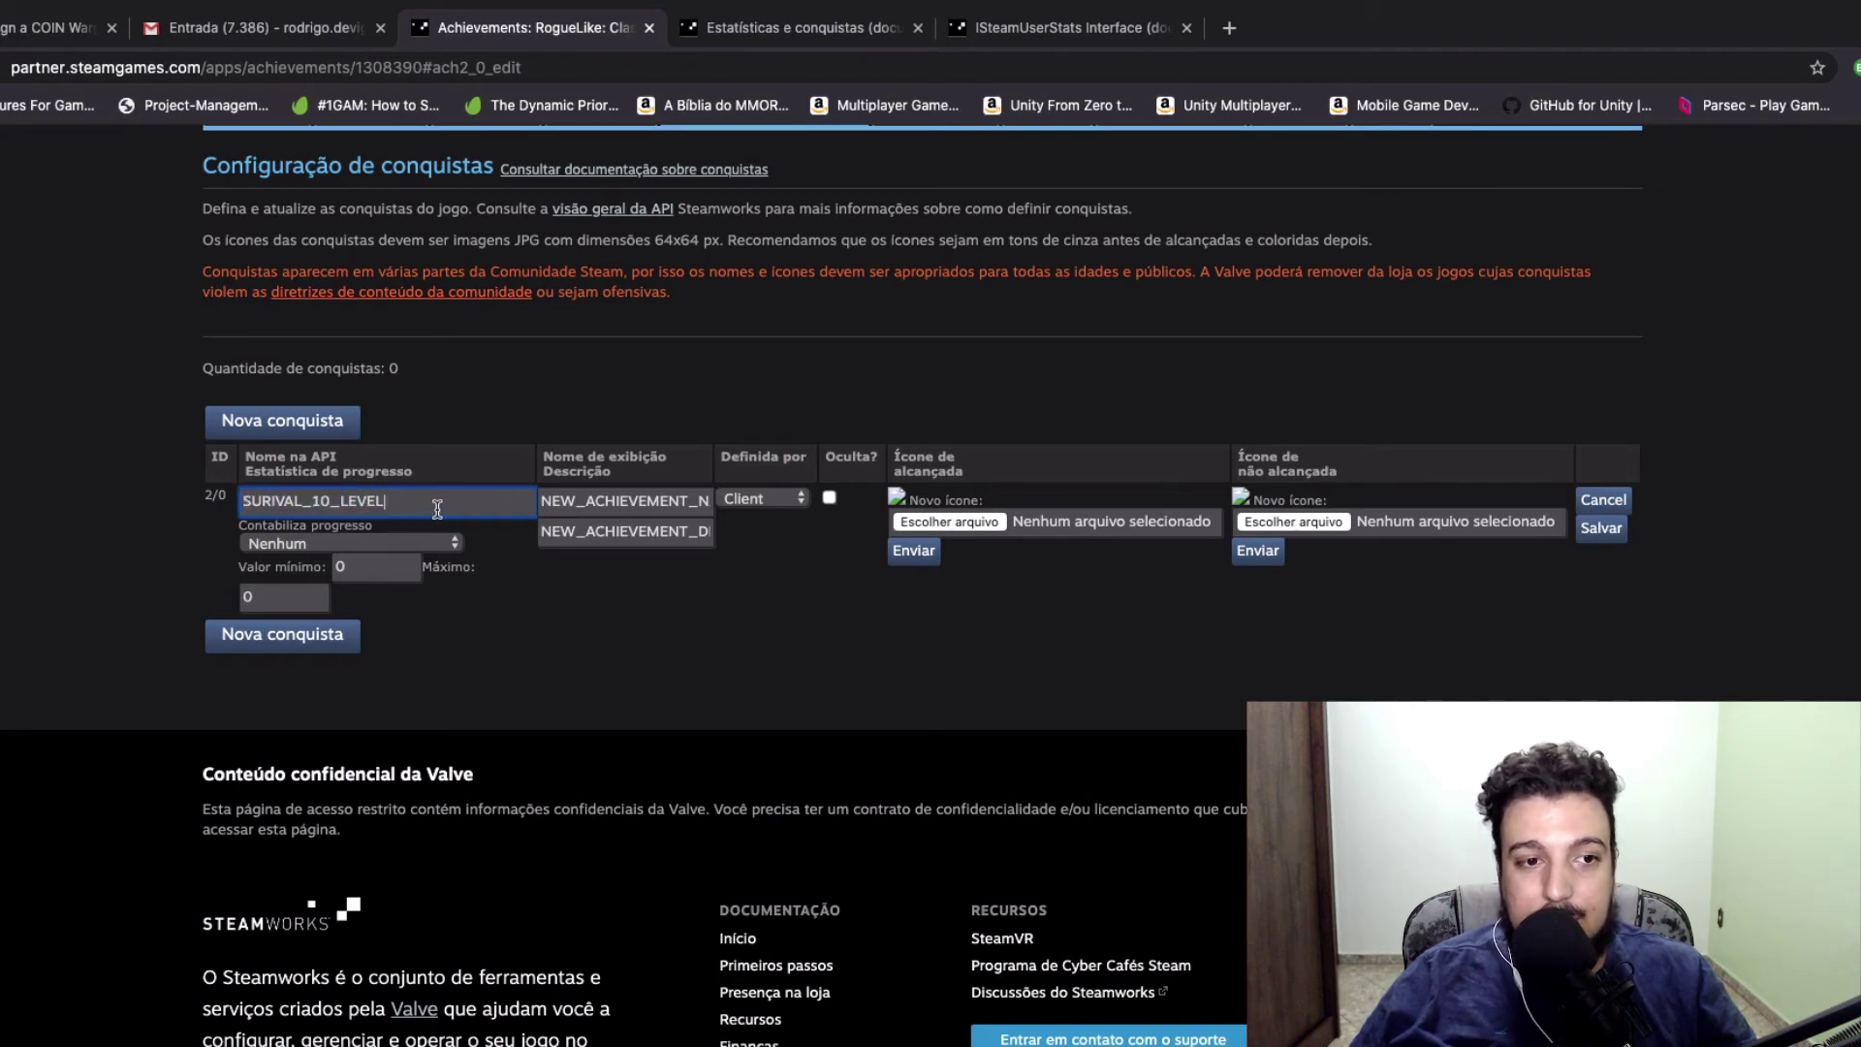
pyautogui.moveTo(437, 499); pyautogui.dragTo(242, 498)
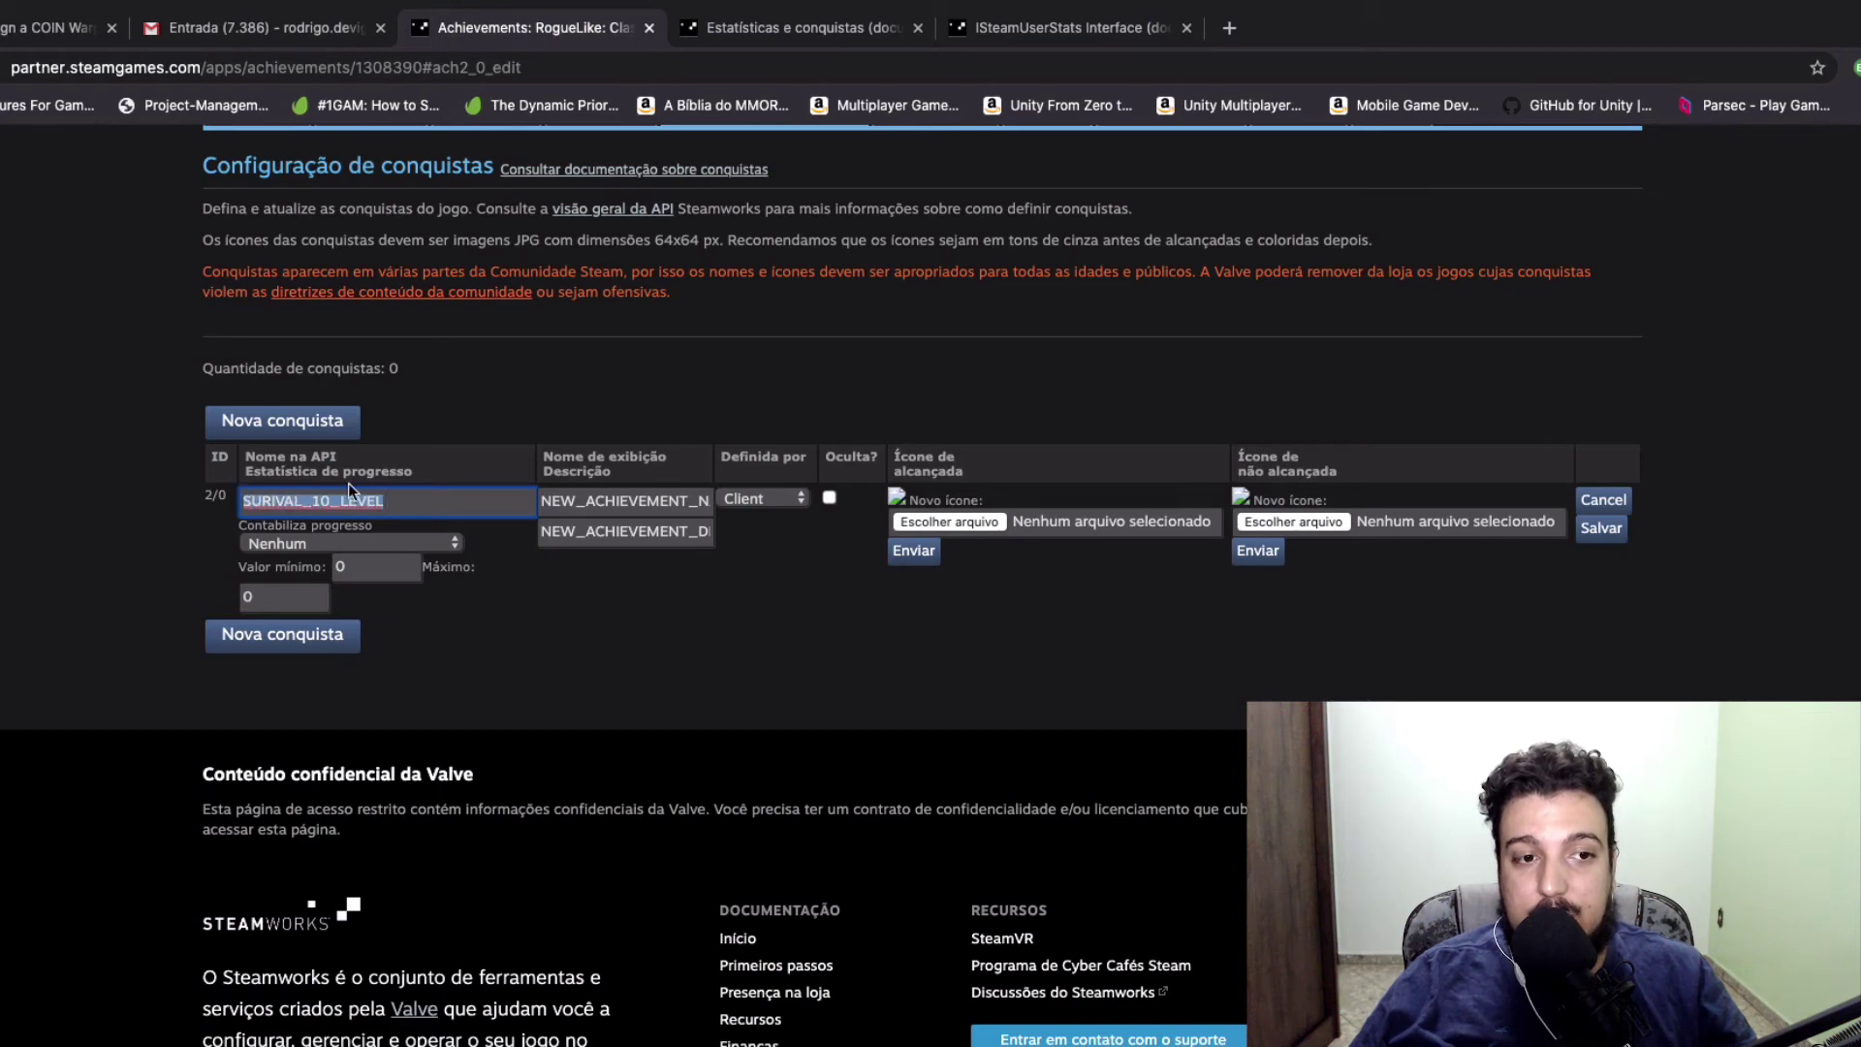
pyautogui.click(451, 499)
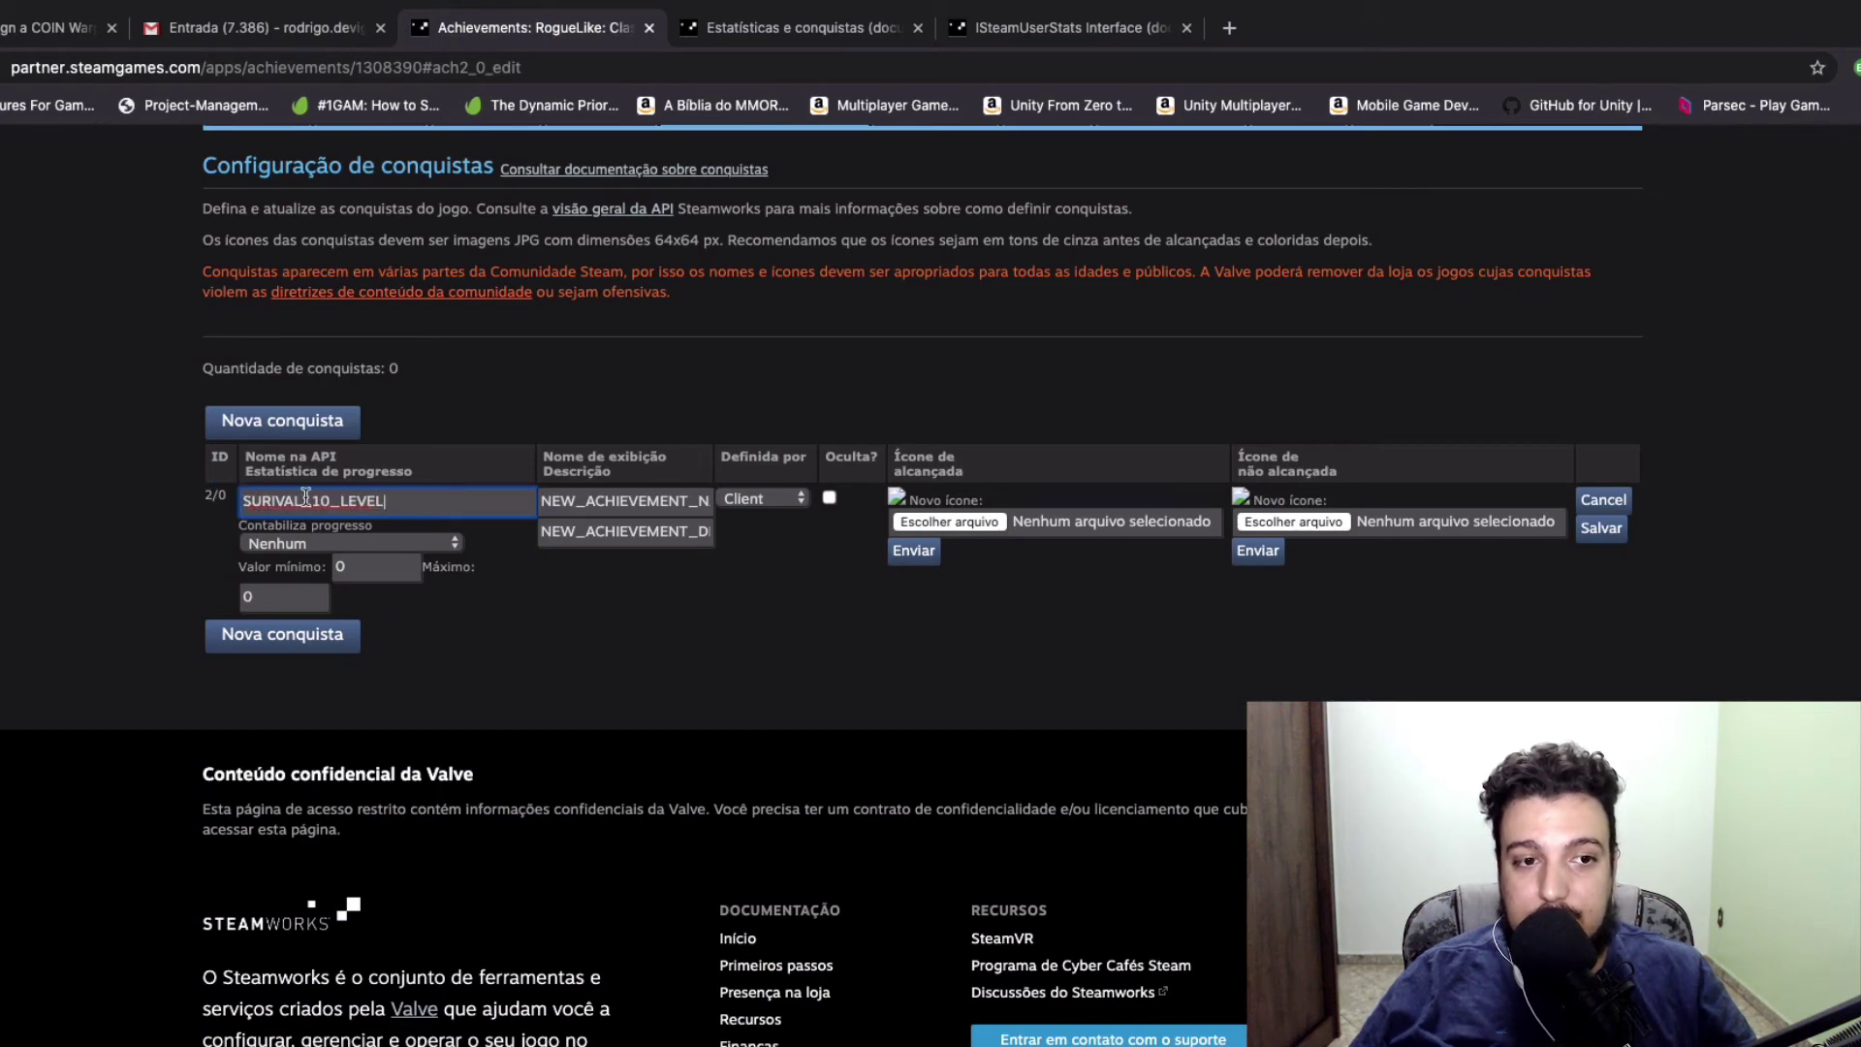
pyautogui.moveTo(417, 497); pyautogui.dragTo(241, 498)
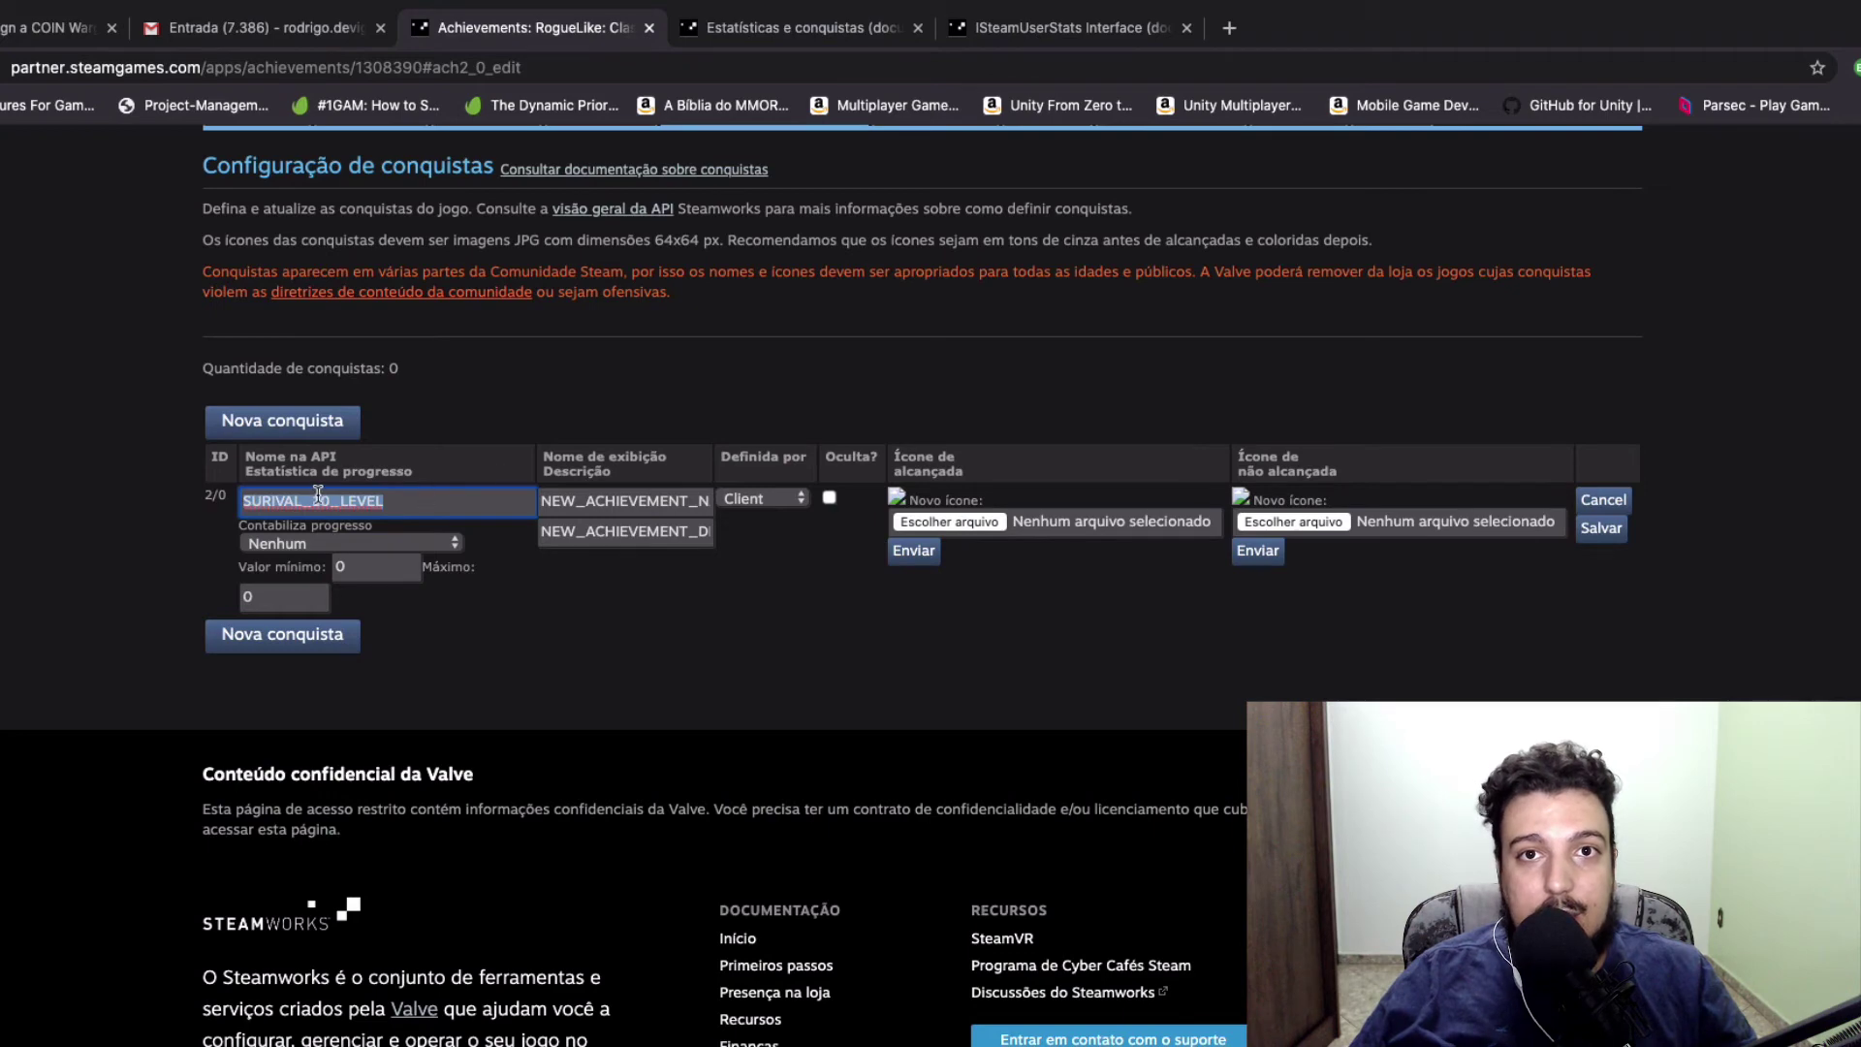
# Set the display name of the SURIVAL_10_LEVEL achievement to "Sobrevivente"
pyautogui.doubleClick(572, 502)
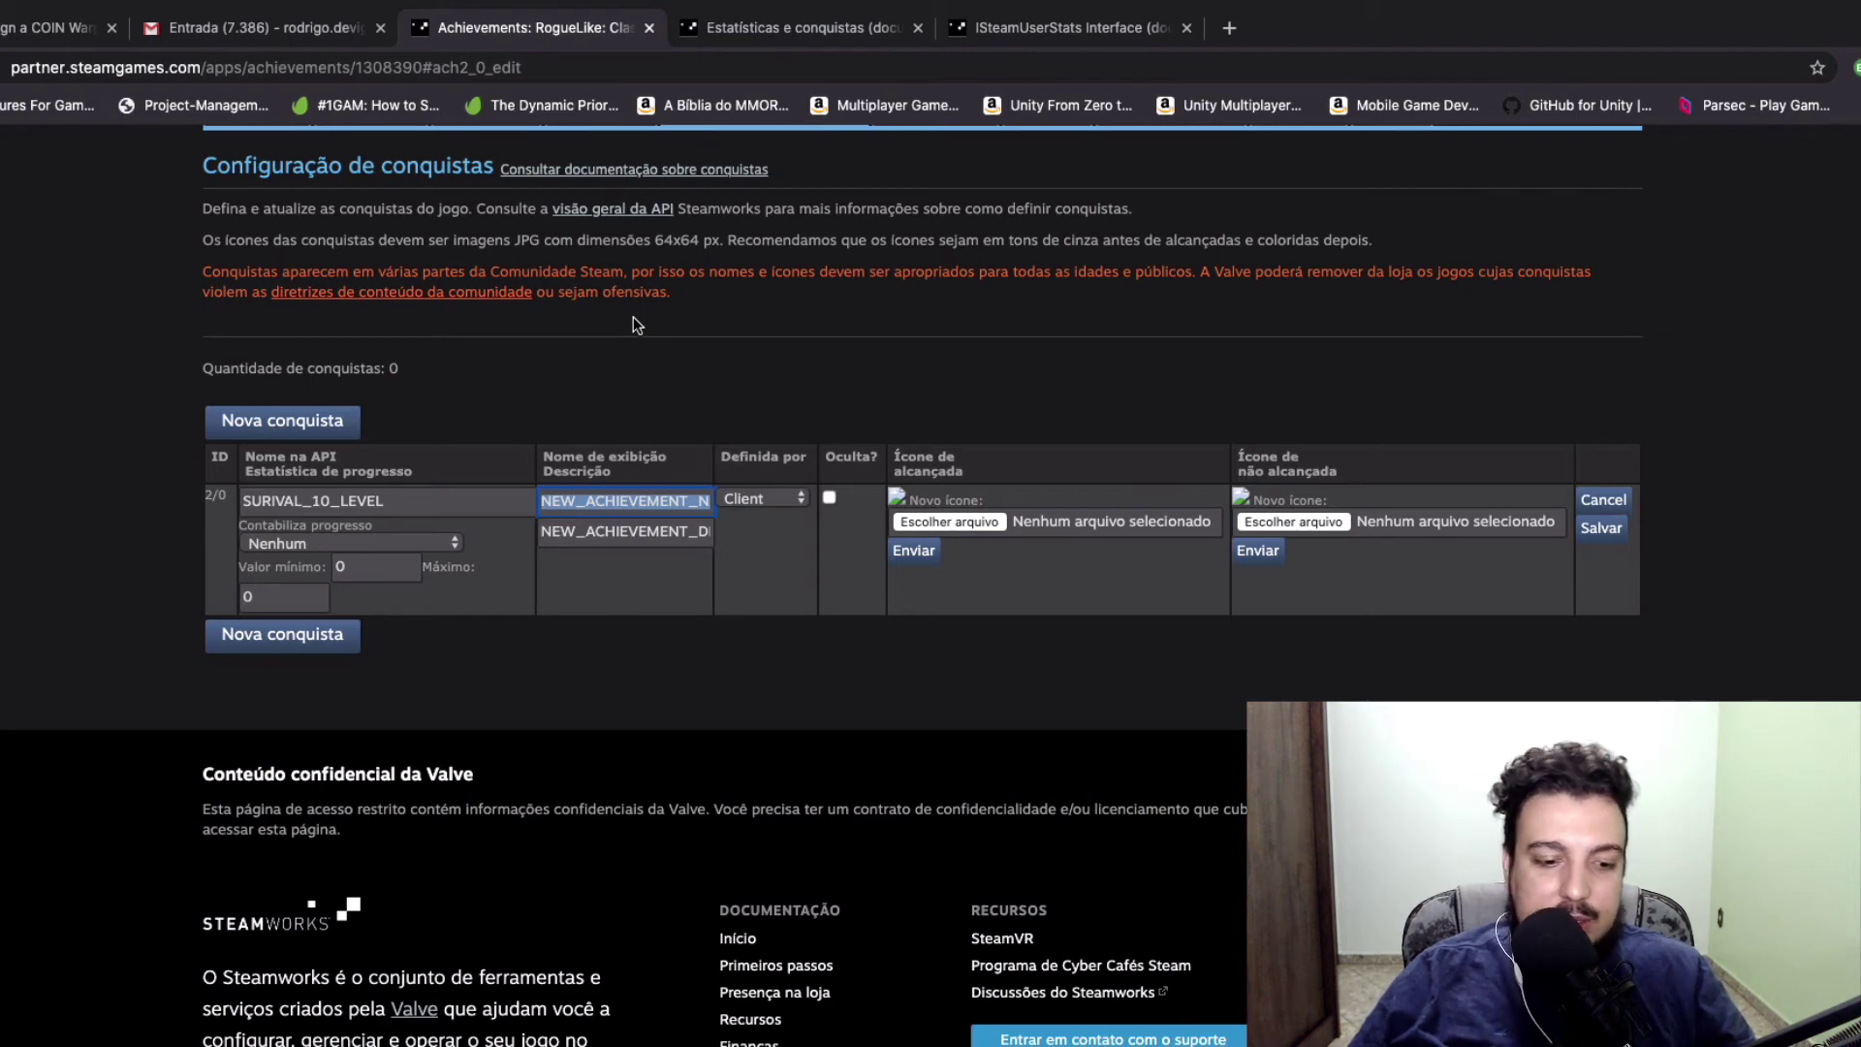
pyautogui.write('So')
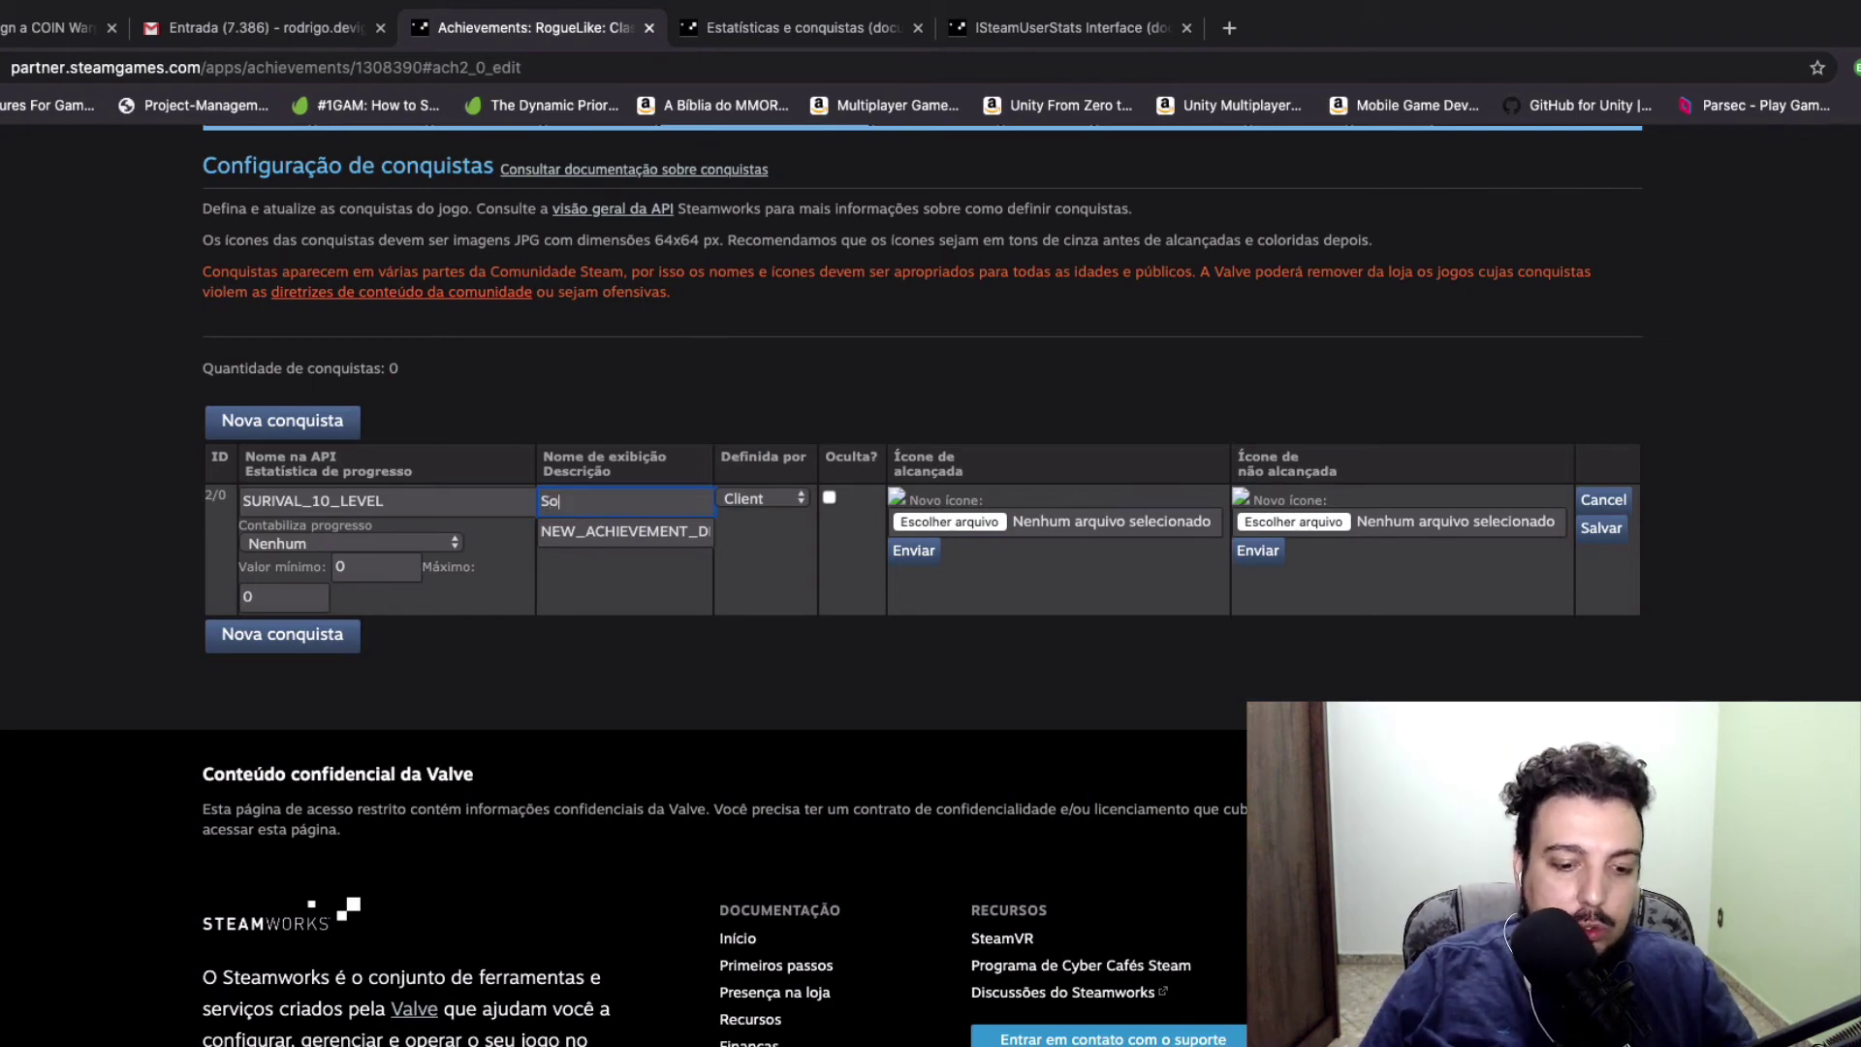
pyautogui.write('brevivente')
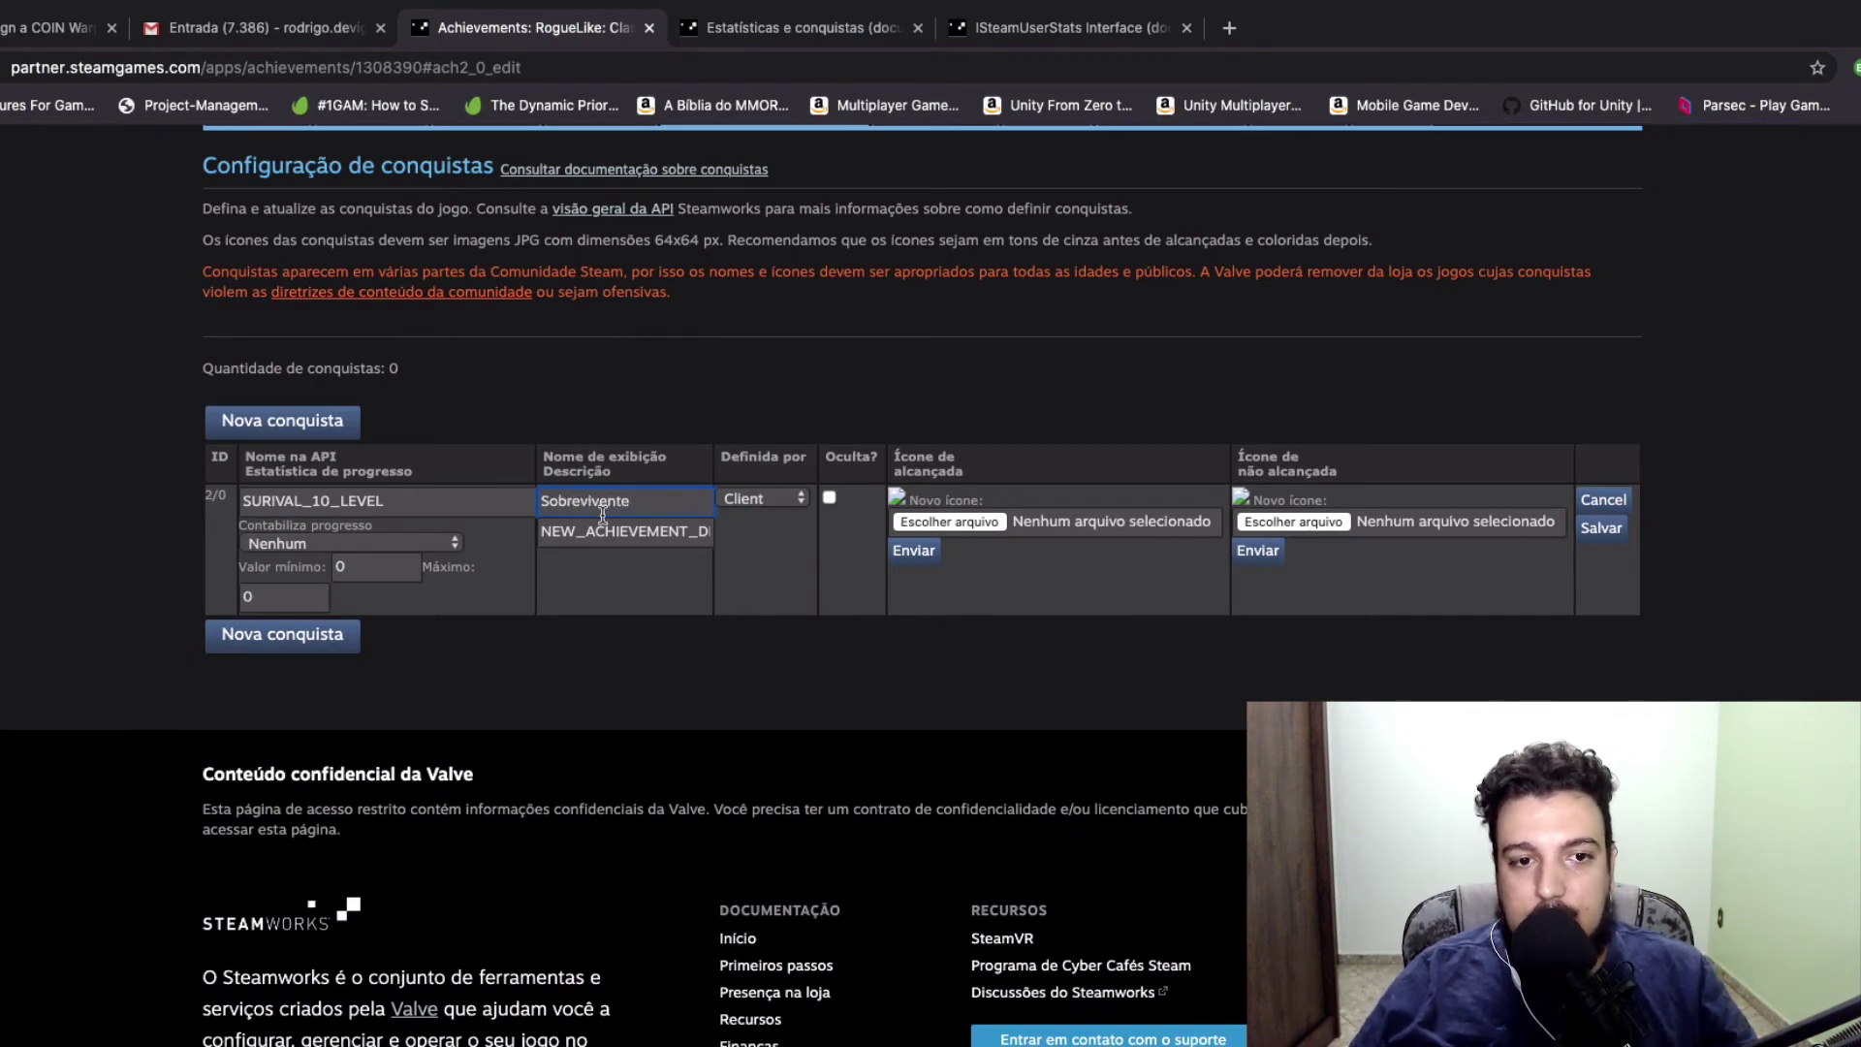
# Set the achievement's description to "Sobreviveu 10 dias em uma partida." and save the achievement
pyautogui.press('Tab')
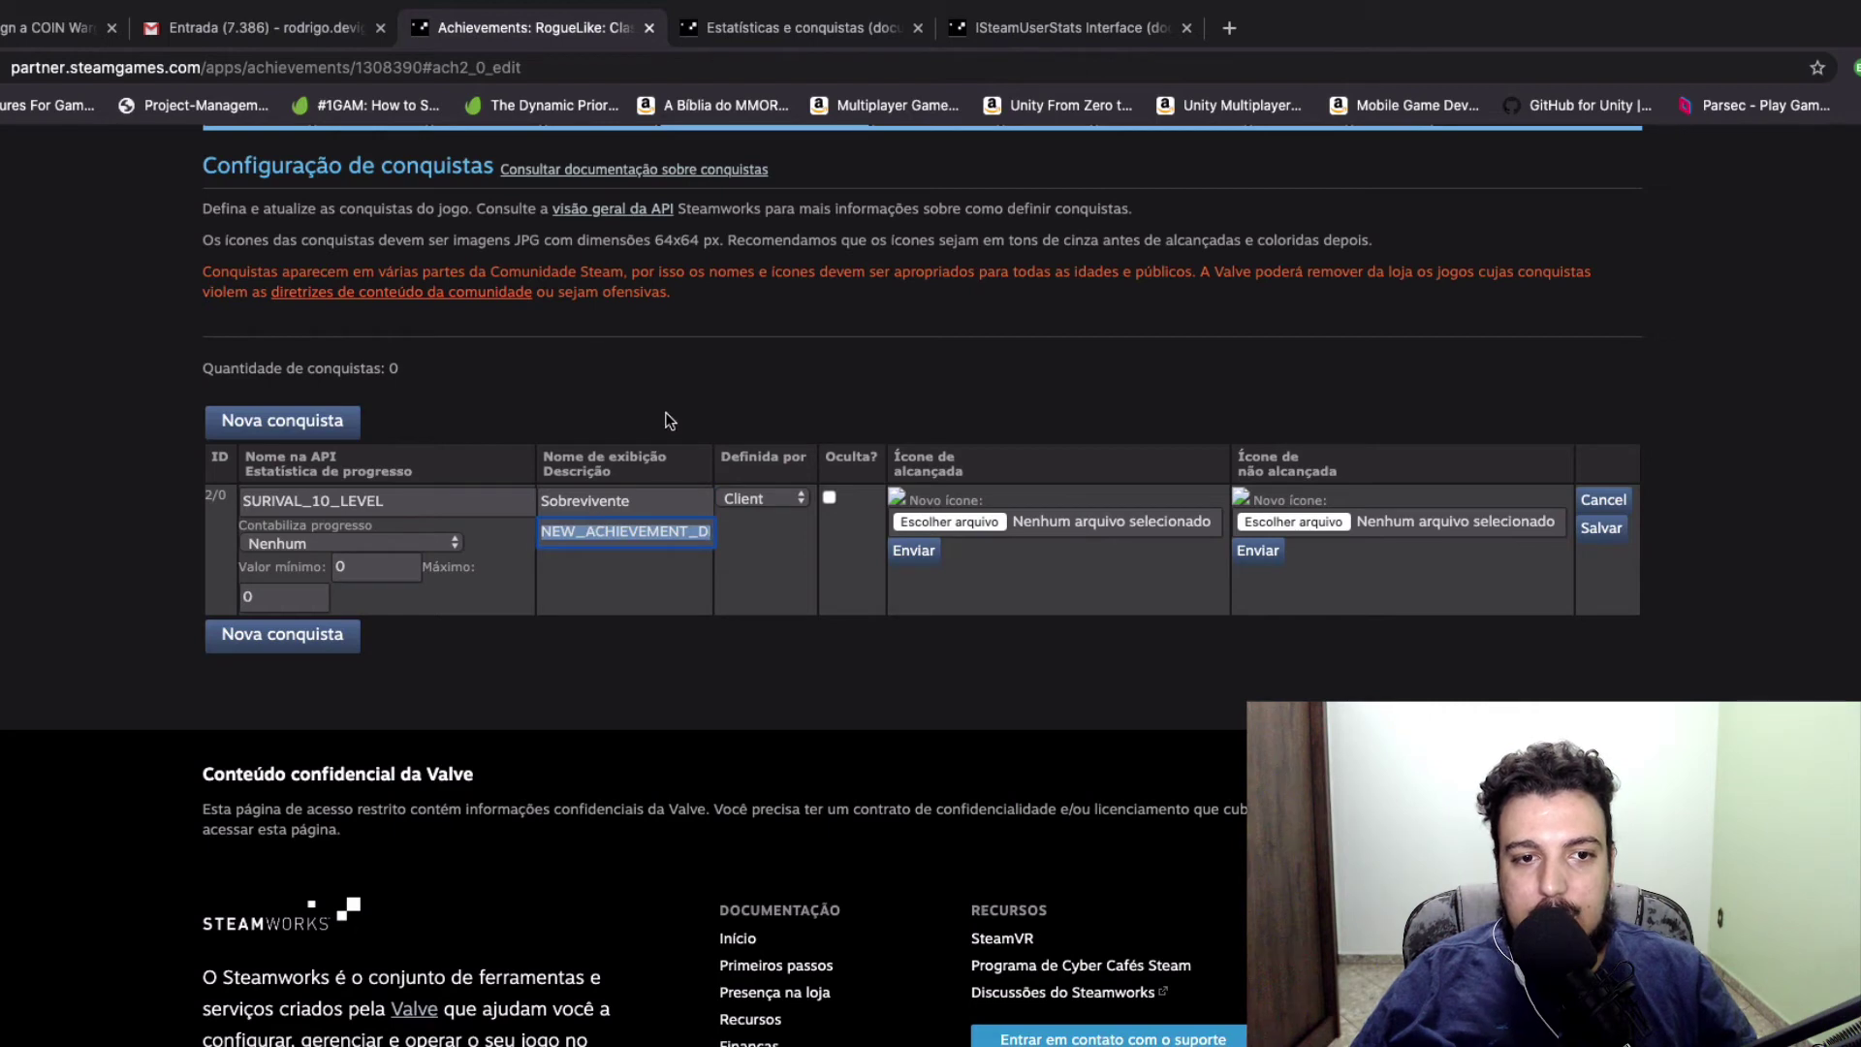
pyautogui.write('Sobre')
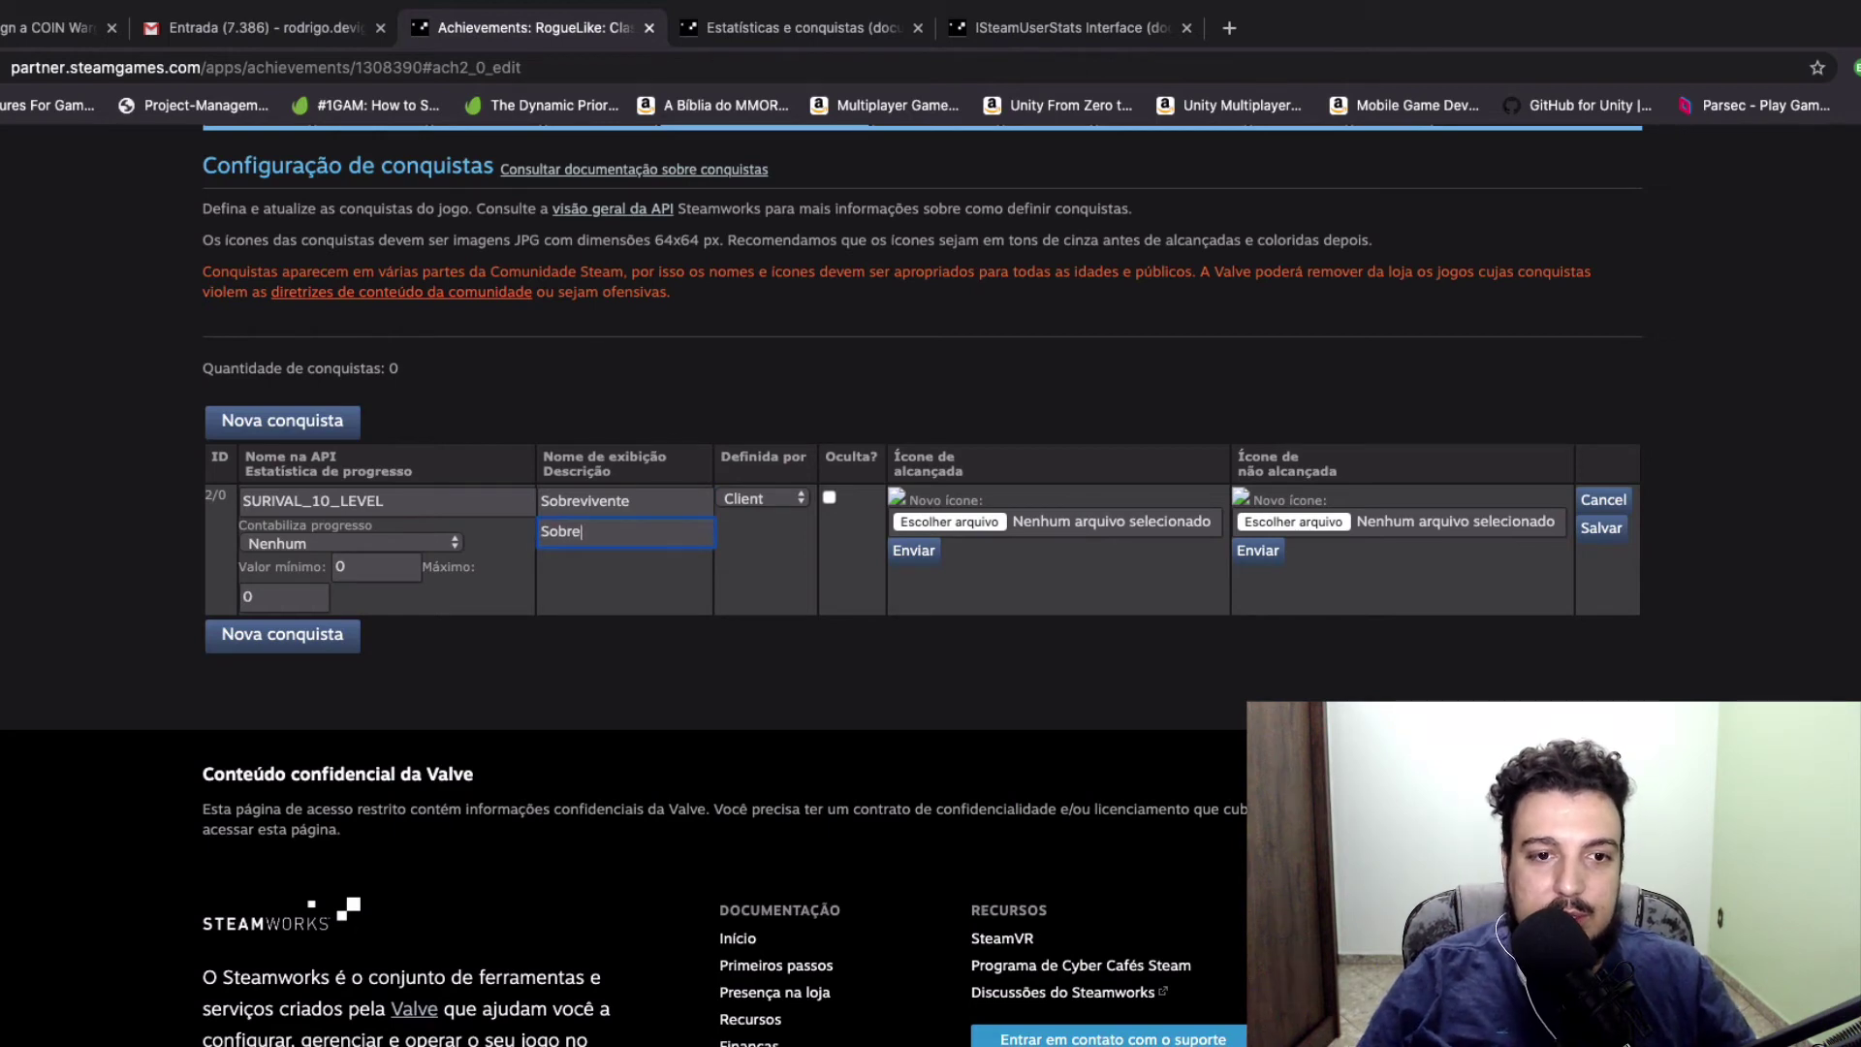
pyautogui.write('viveu 10 dias em u')
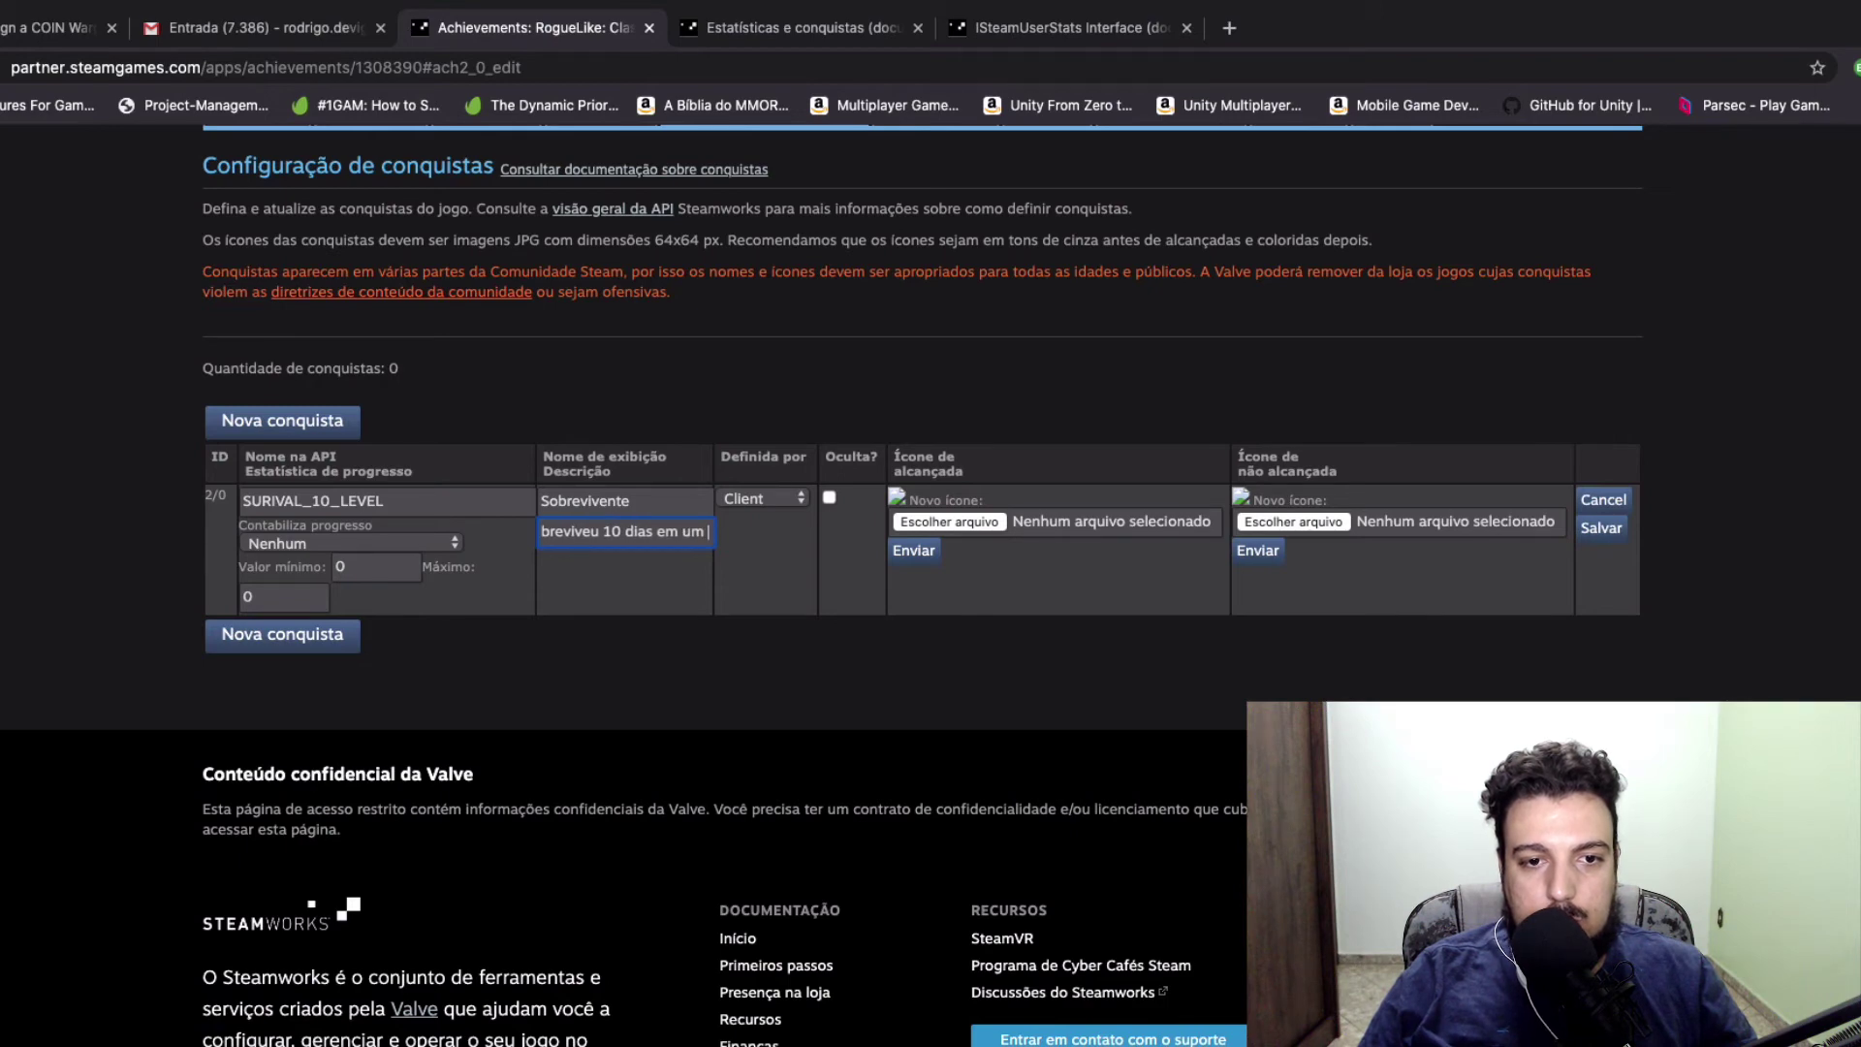
pyautogui.write('ma ')
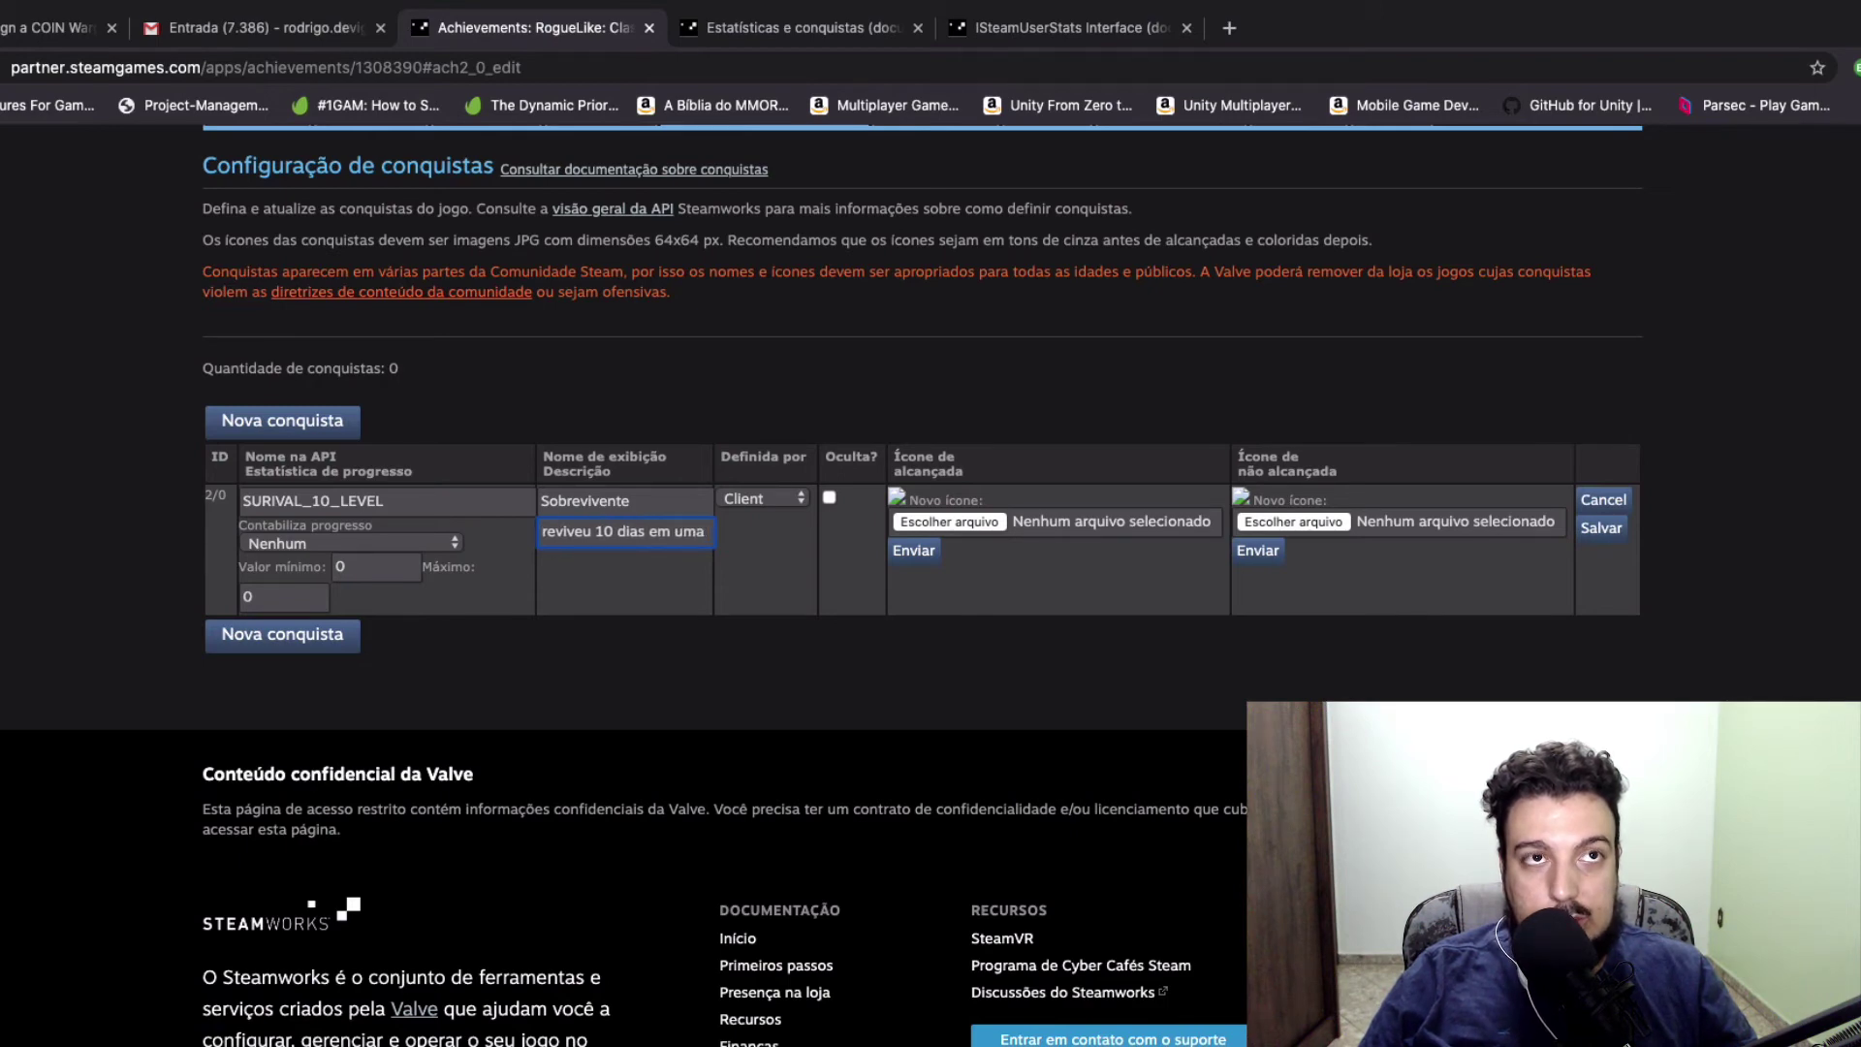
pyautogui.write('partinda')
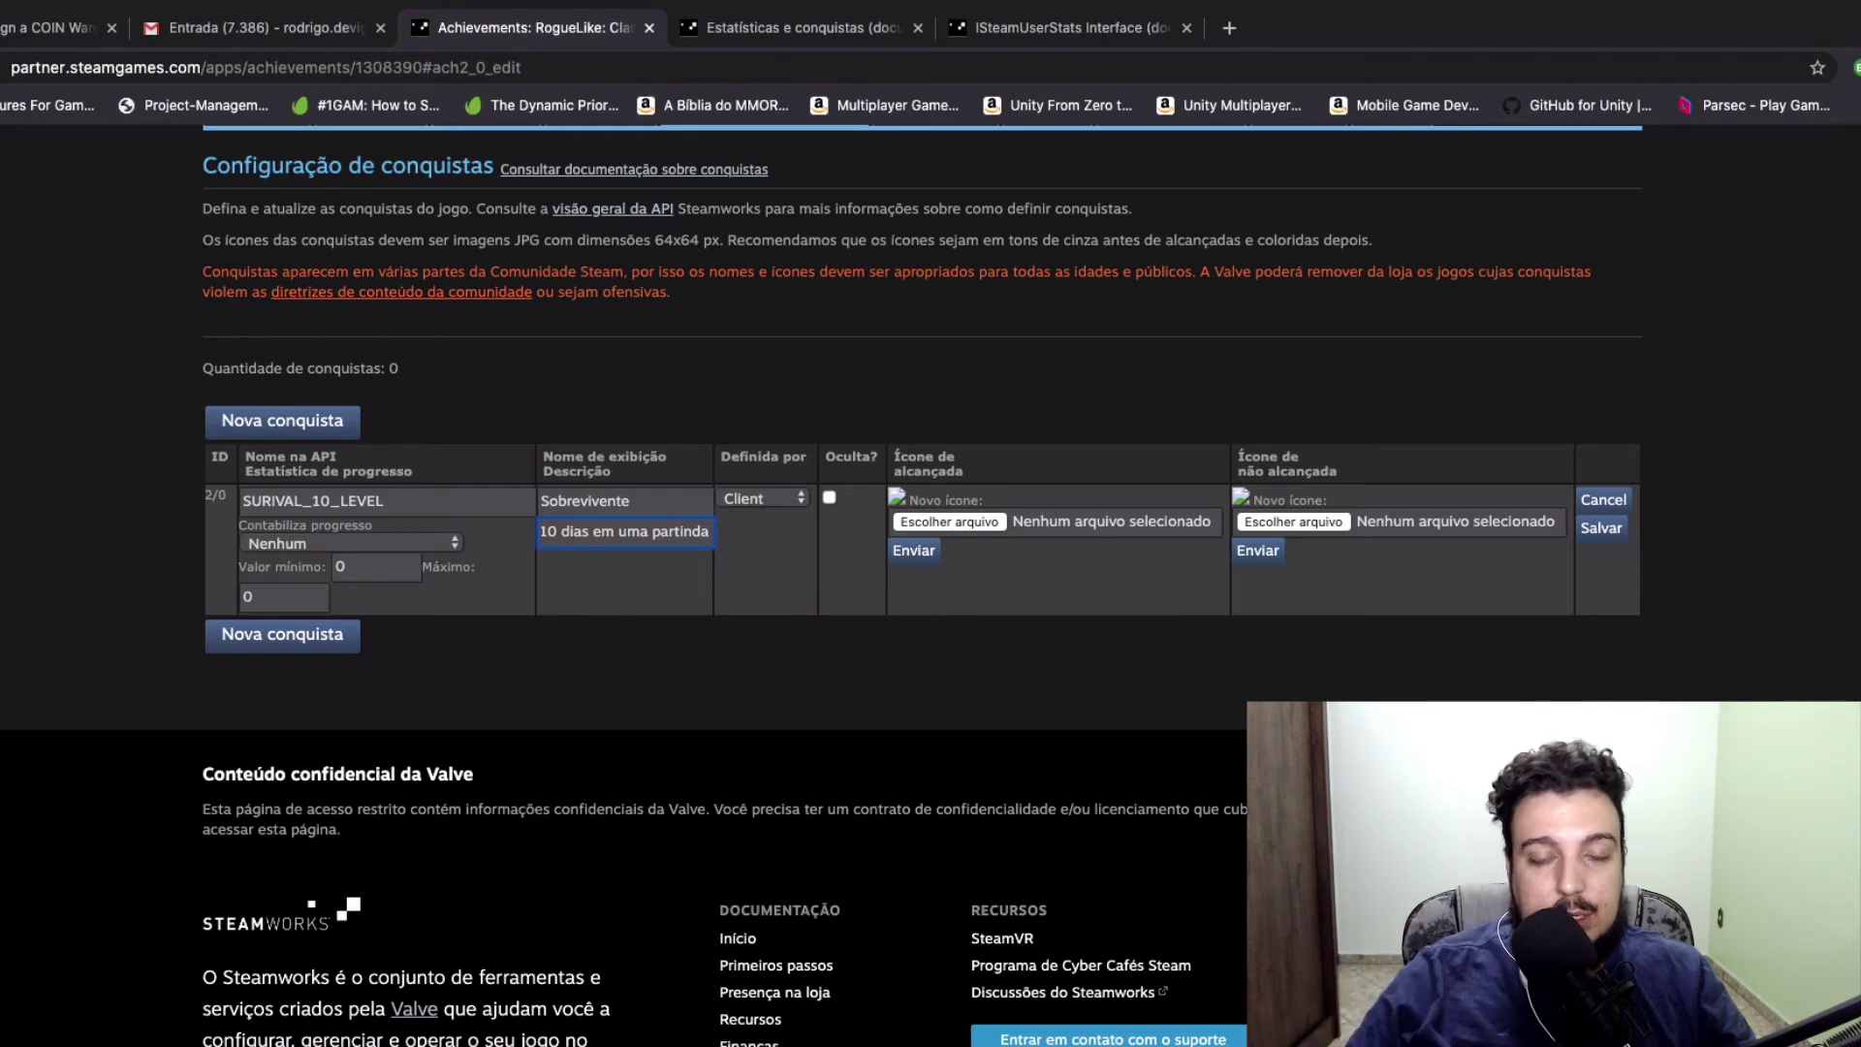
pyautogui.press('BackSpace')
pyautogui.press('BackSpace')
pyautogui.press('BackSpace')
pyautogui.write('da')
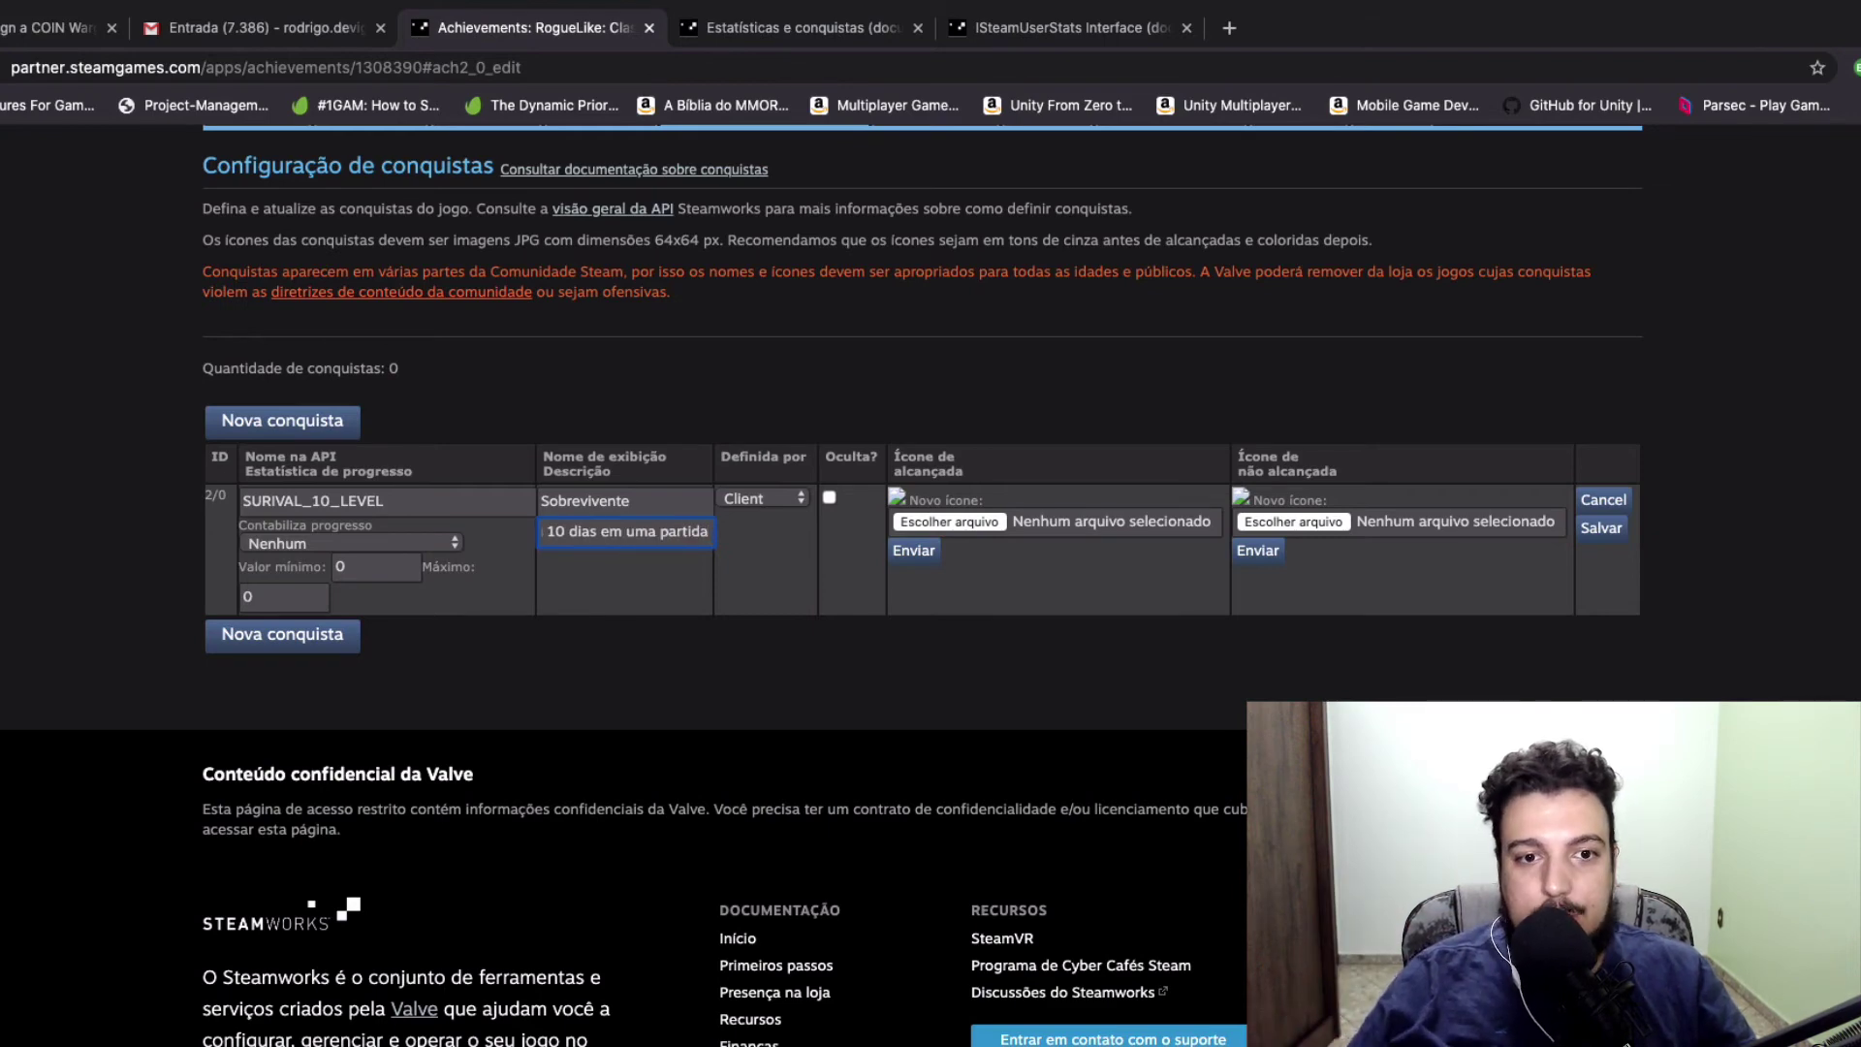
pyautogui.write('.')
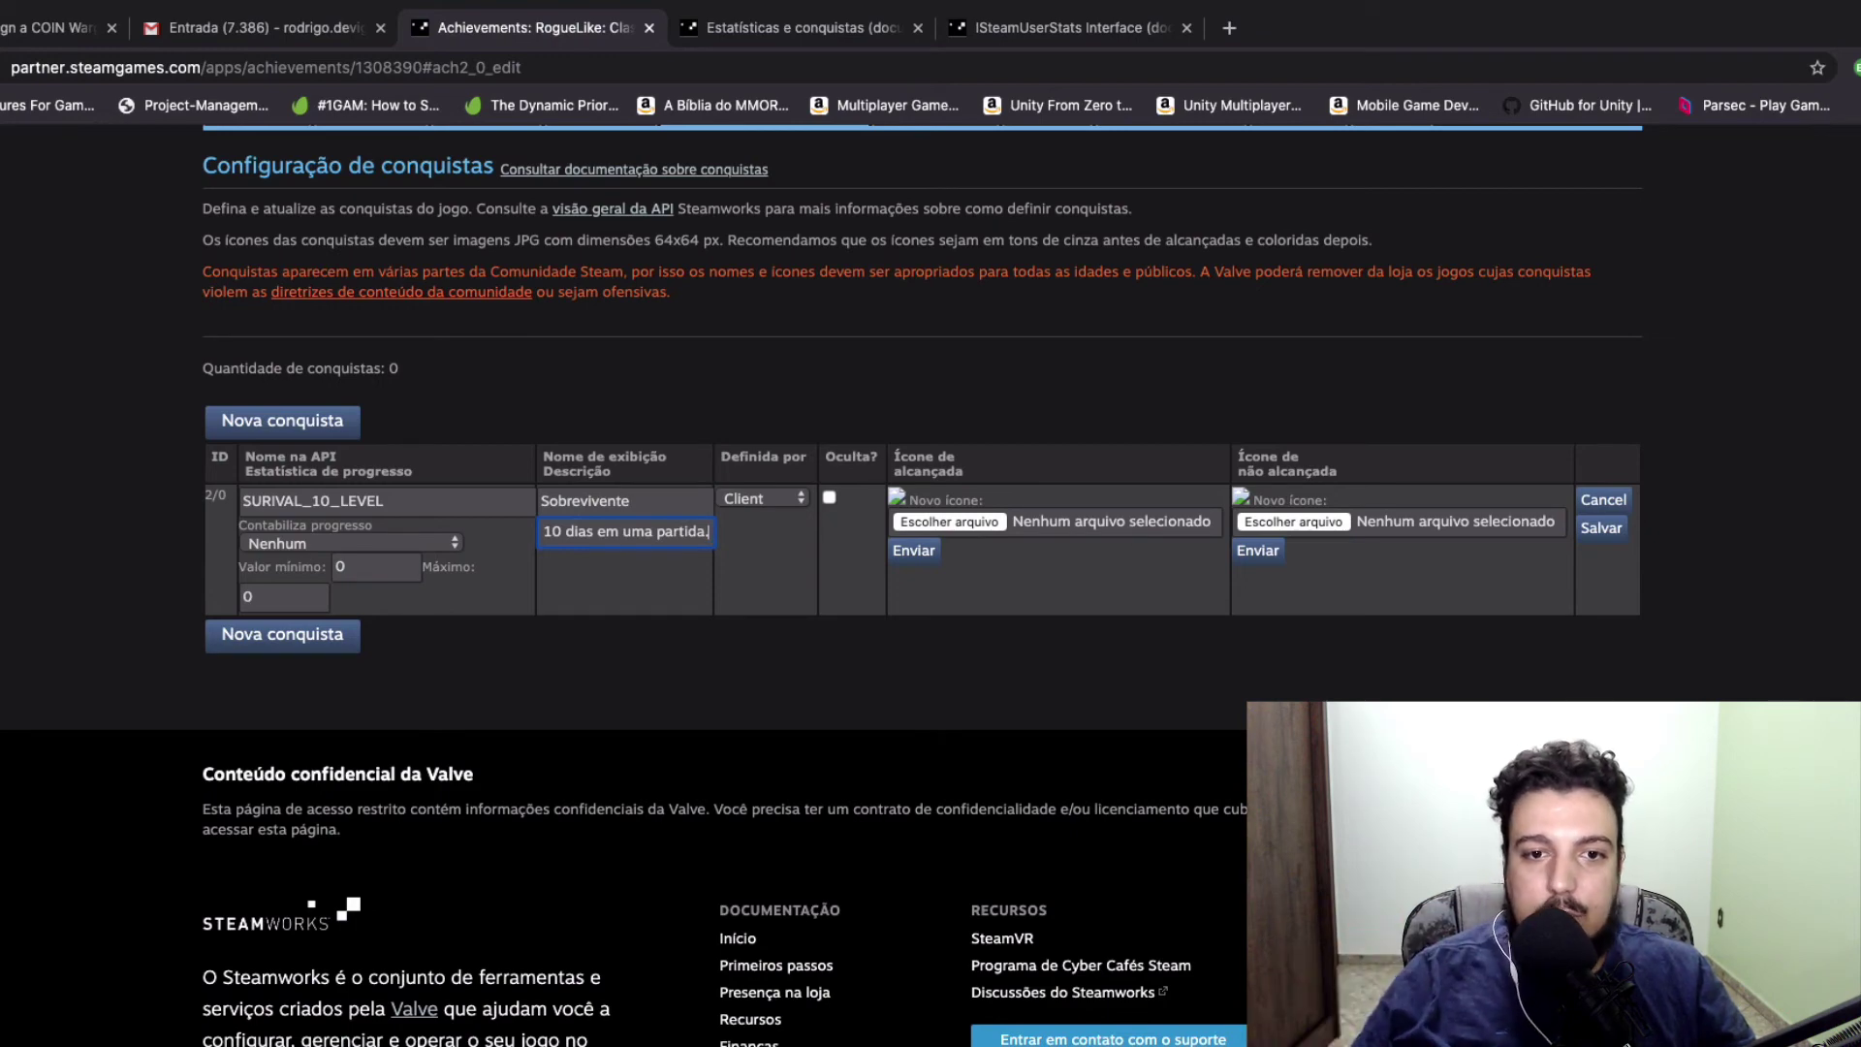
pyautogui.click(1212, 364)
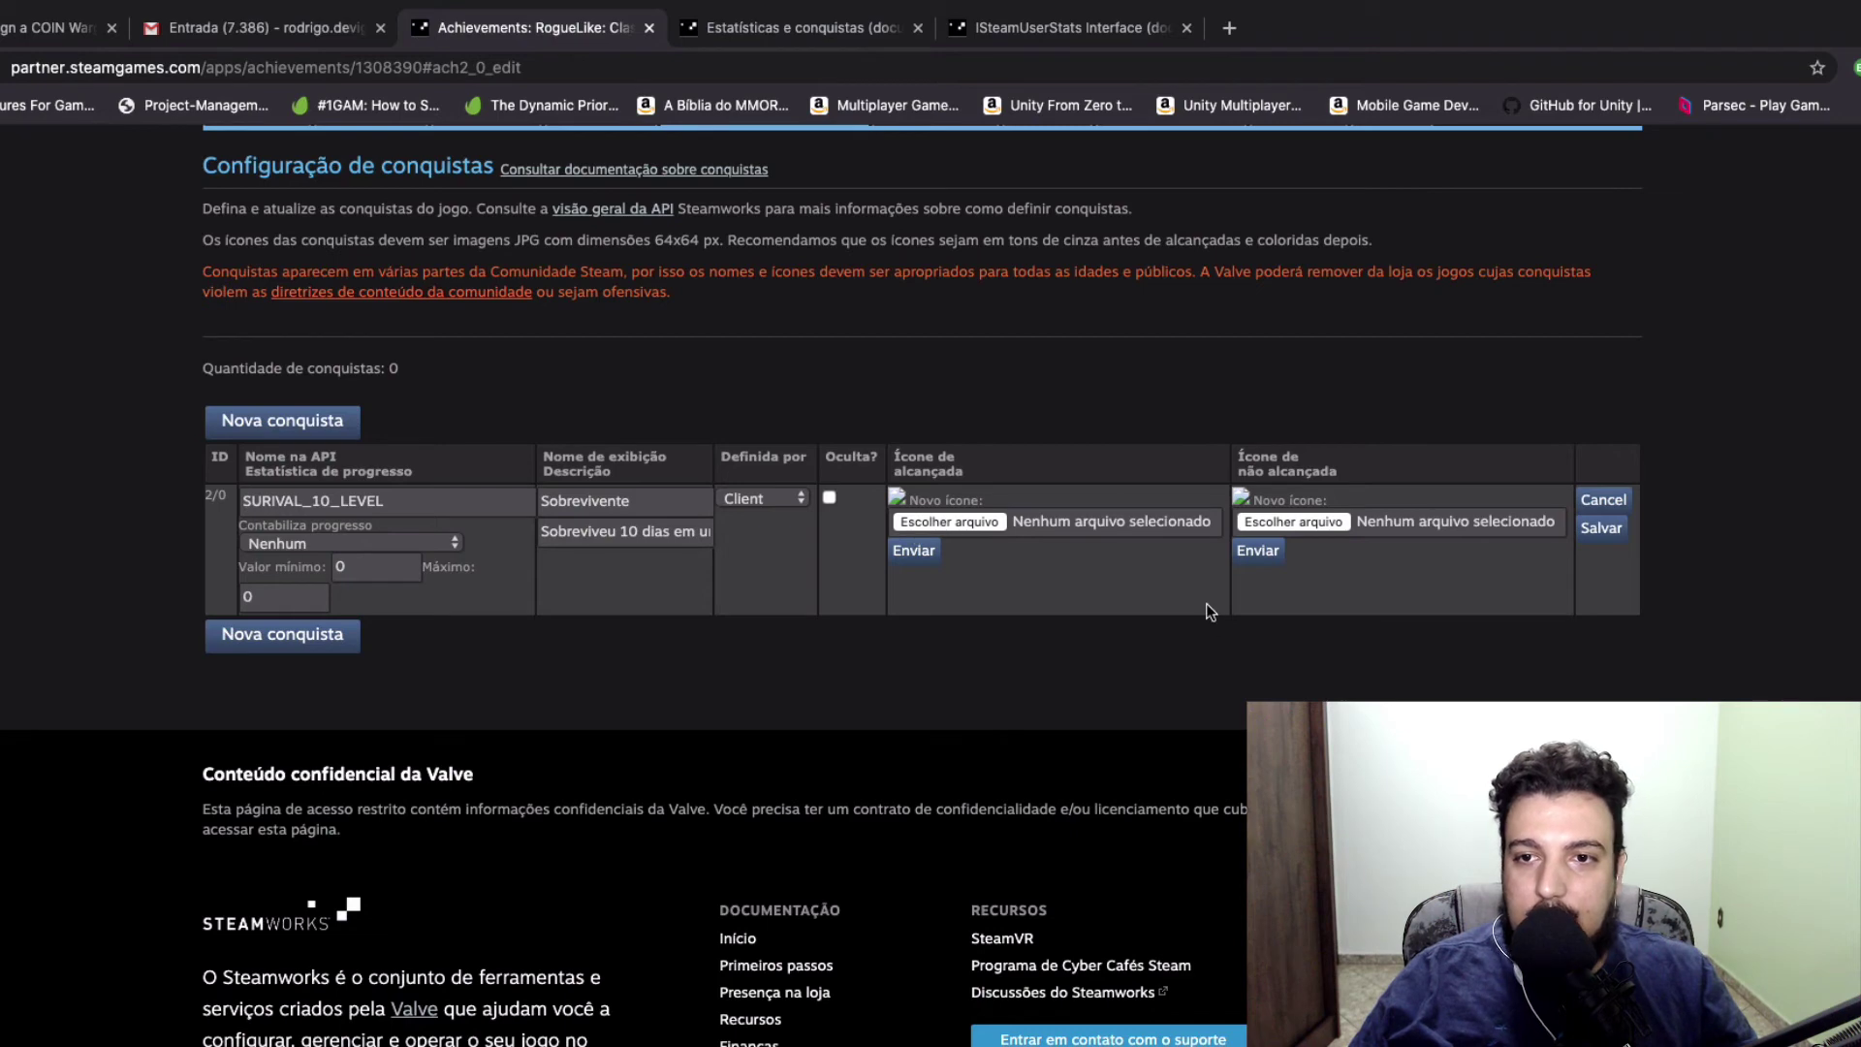
pyautogui.click(1602, 529)
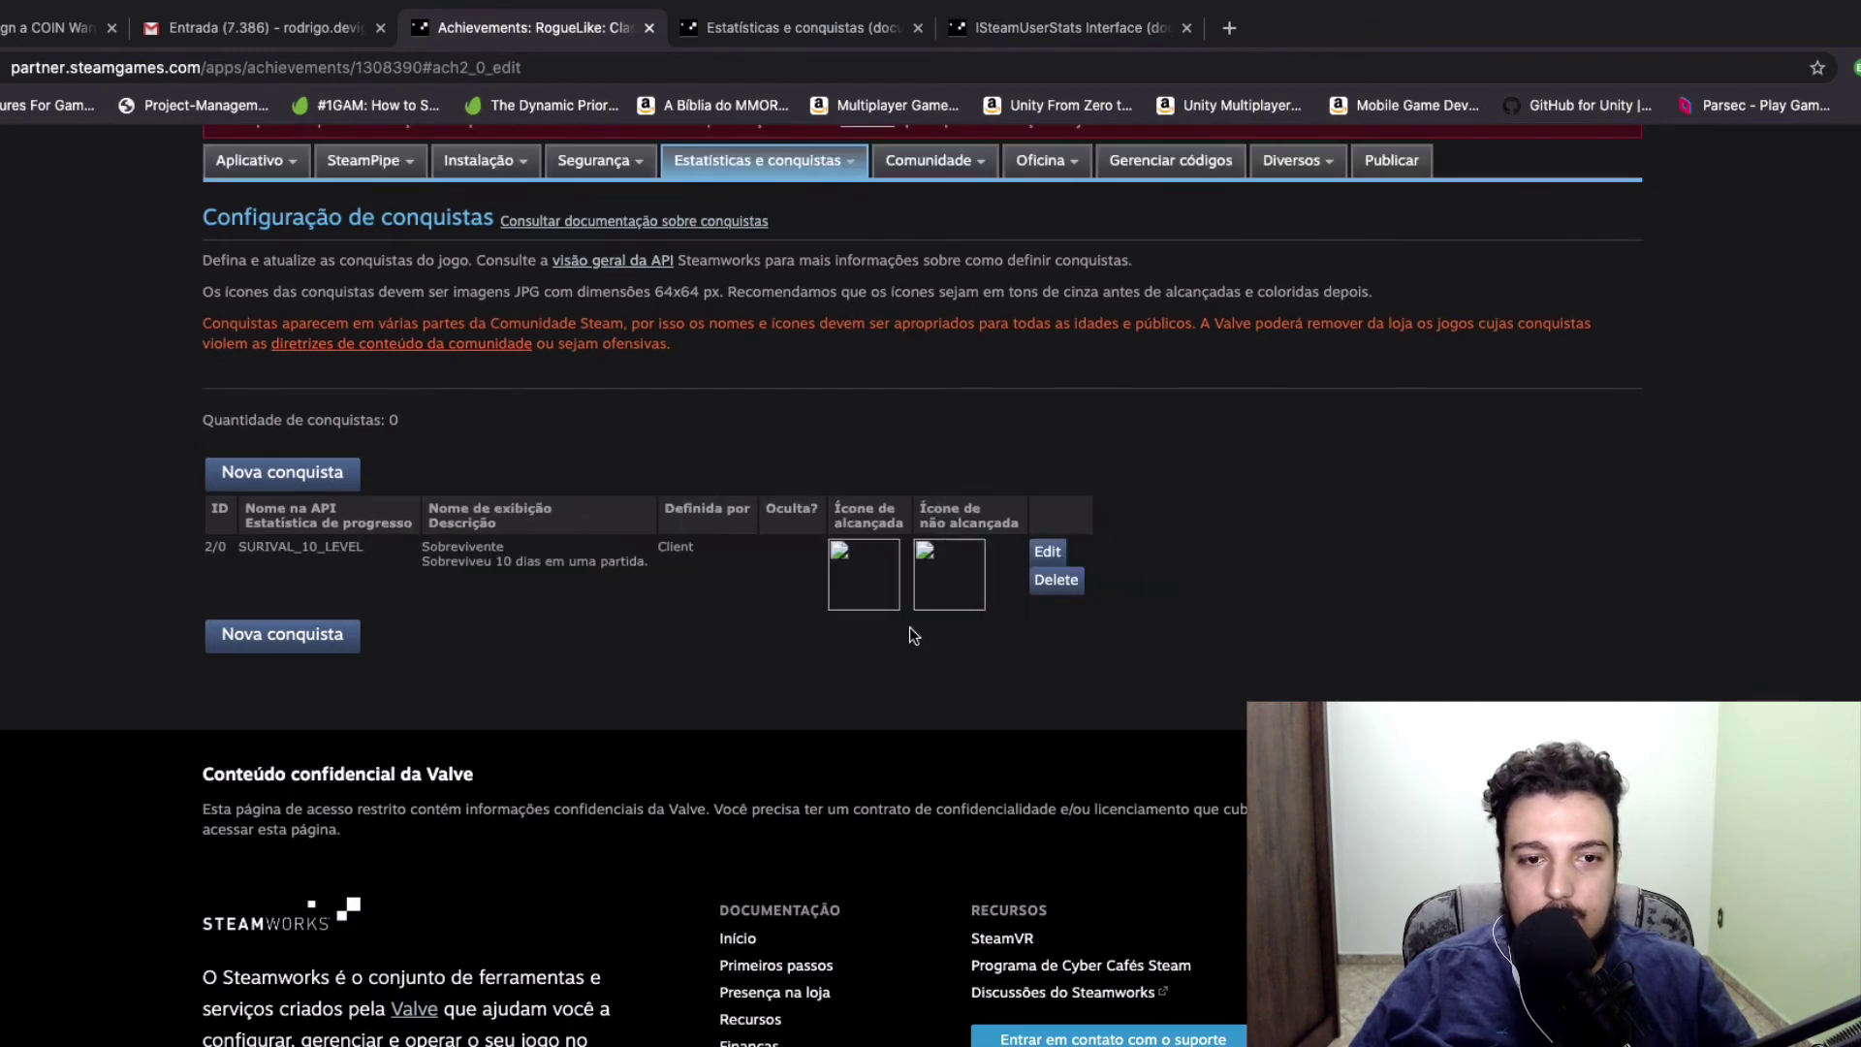
# Reopen the SURIVAL_10_LEVEL achievement for editing and upload survival.png from the aula06 folder as its achieved icon
pyautogui.click(1047, 551)
pyautogui.click(950, 524)
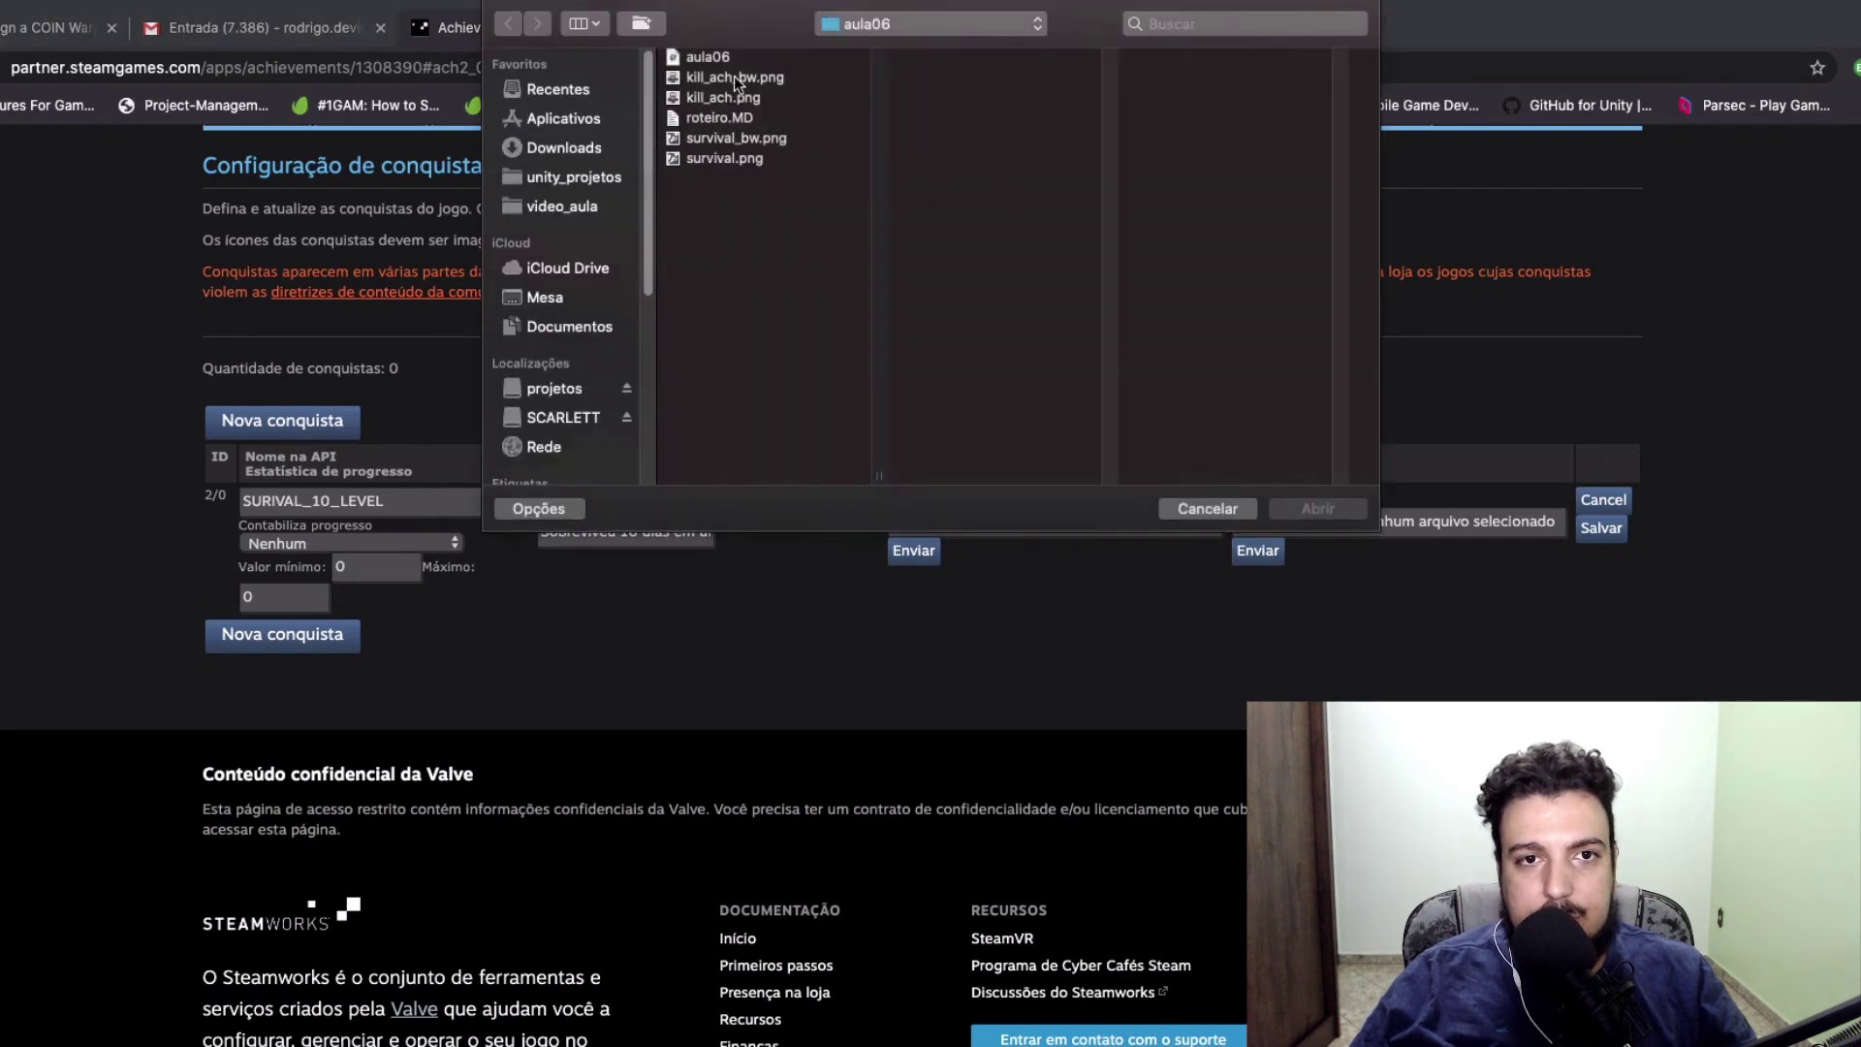
pyautogui.click(723, 158)
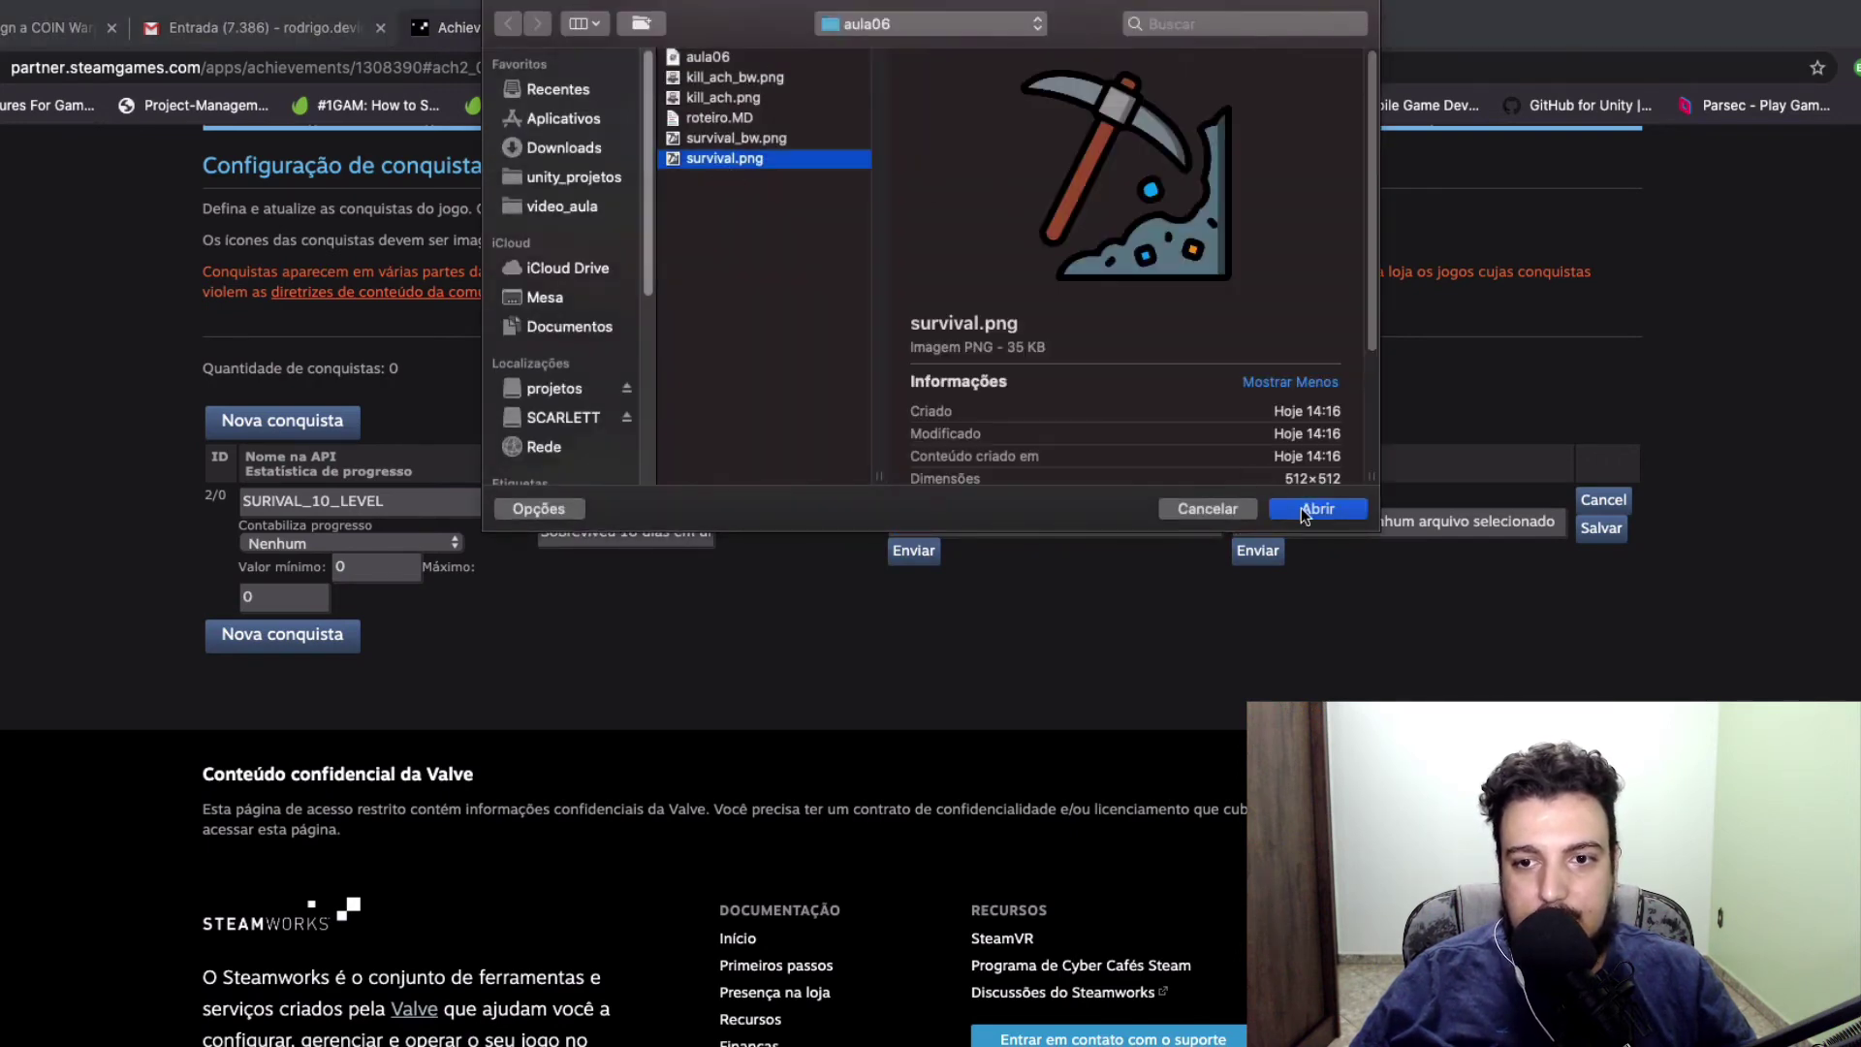
pyautogui.click(1297, 509)
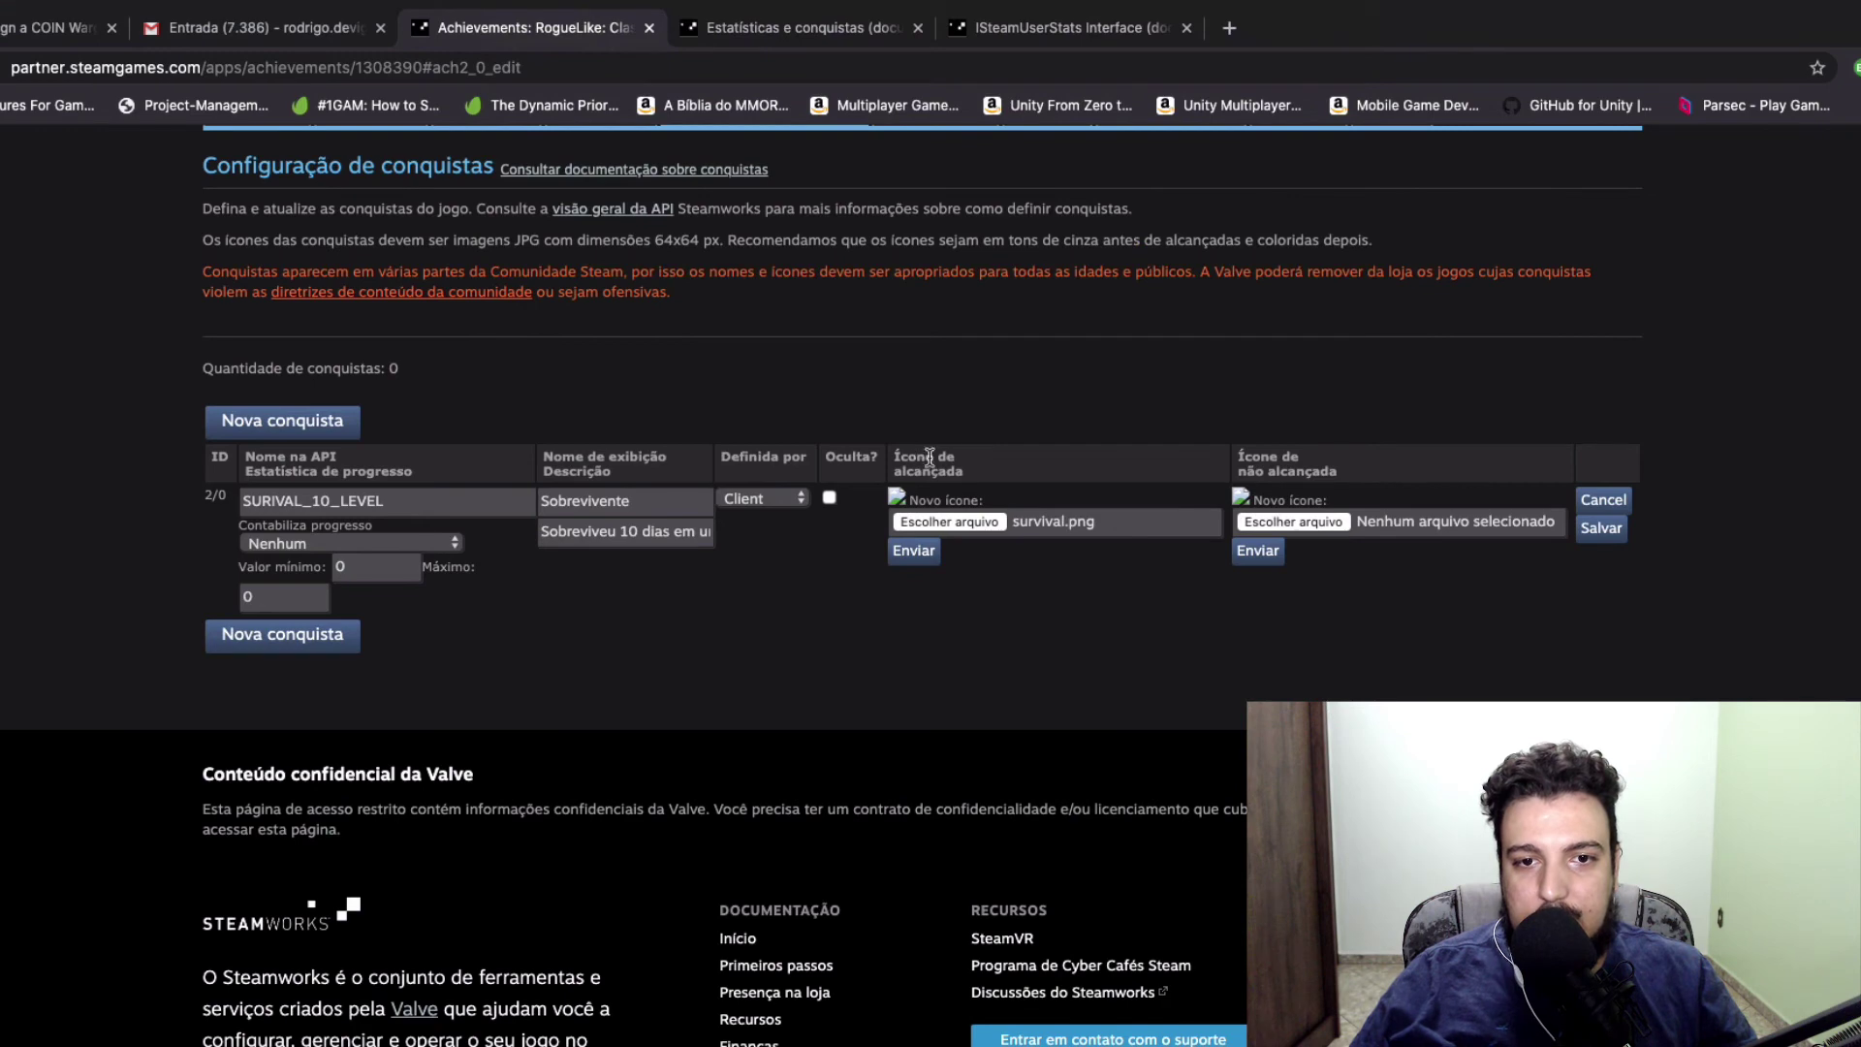
pyautogui.click(925, 553)
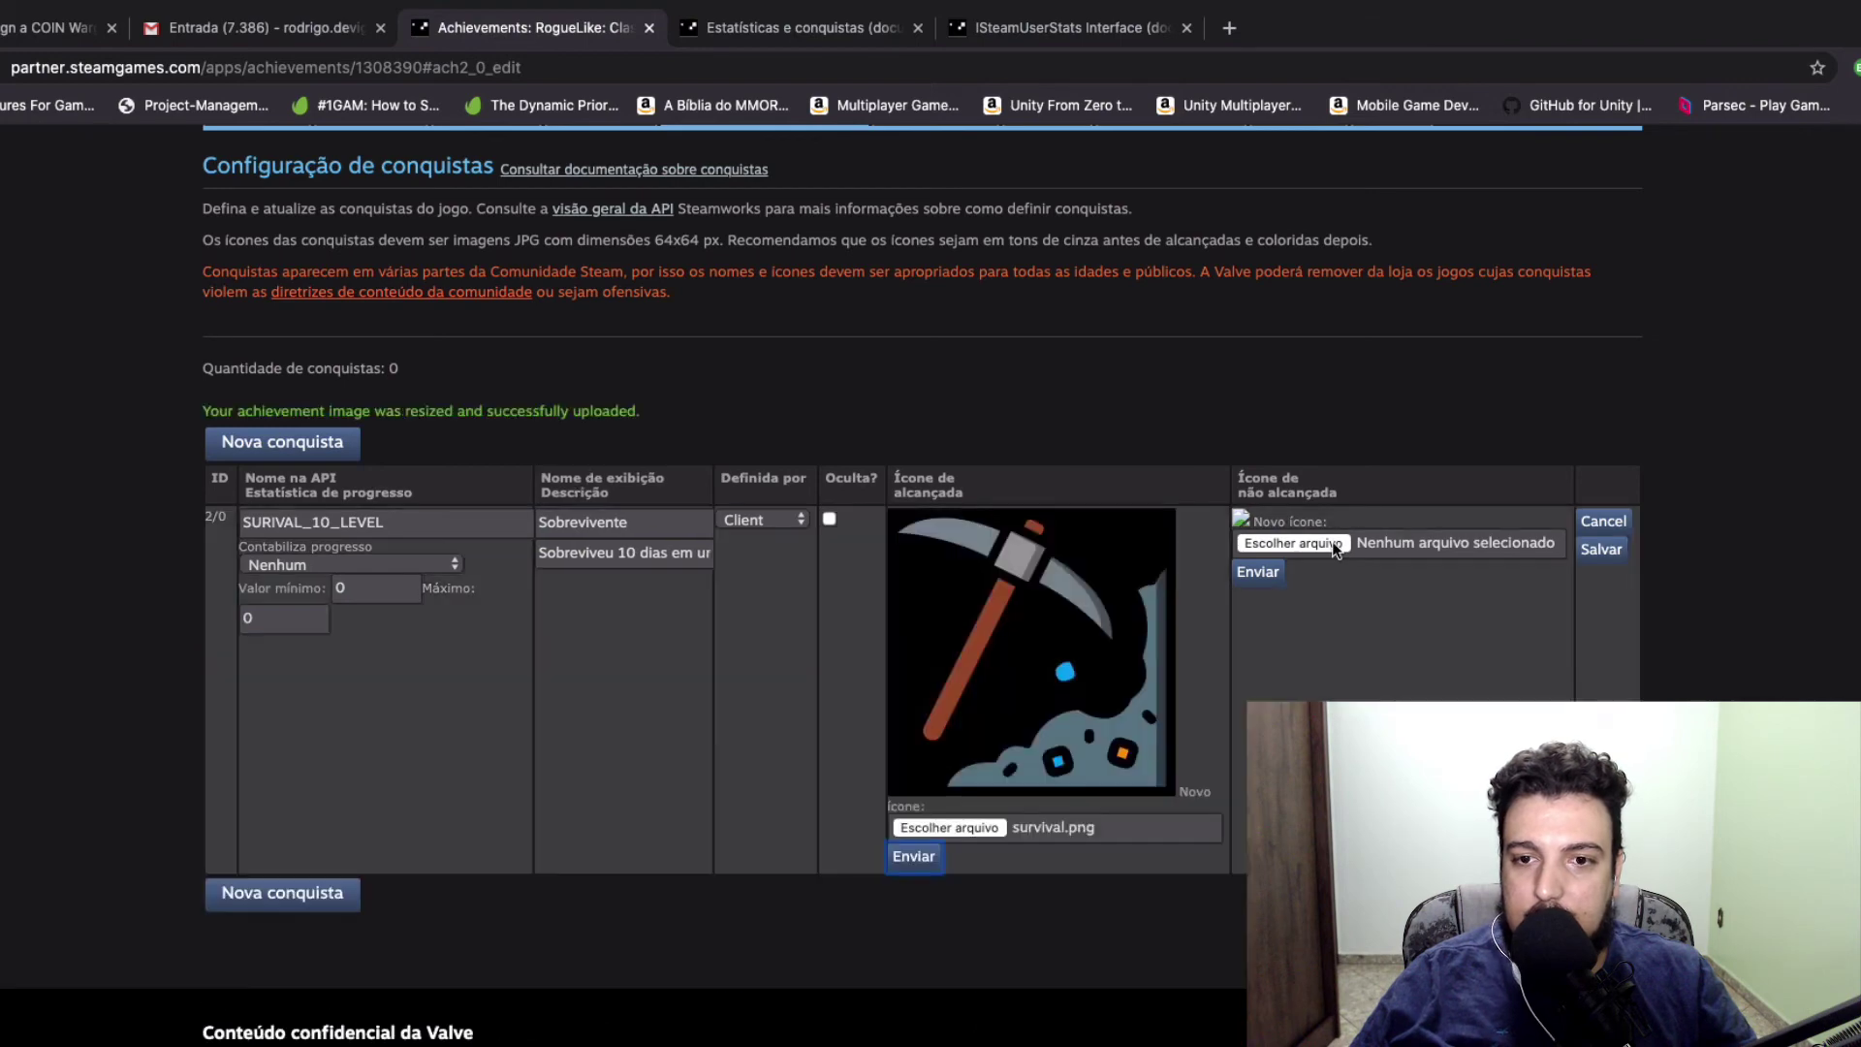
# Upload survival_bw.png from the aula06 folder as the unachieved icon of the SURIVAL_10_LEVEL achievement
pyautogui.click(1330, 538)
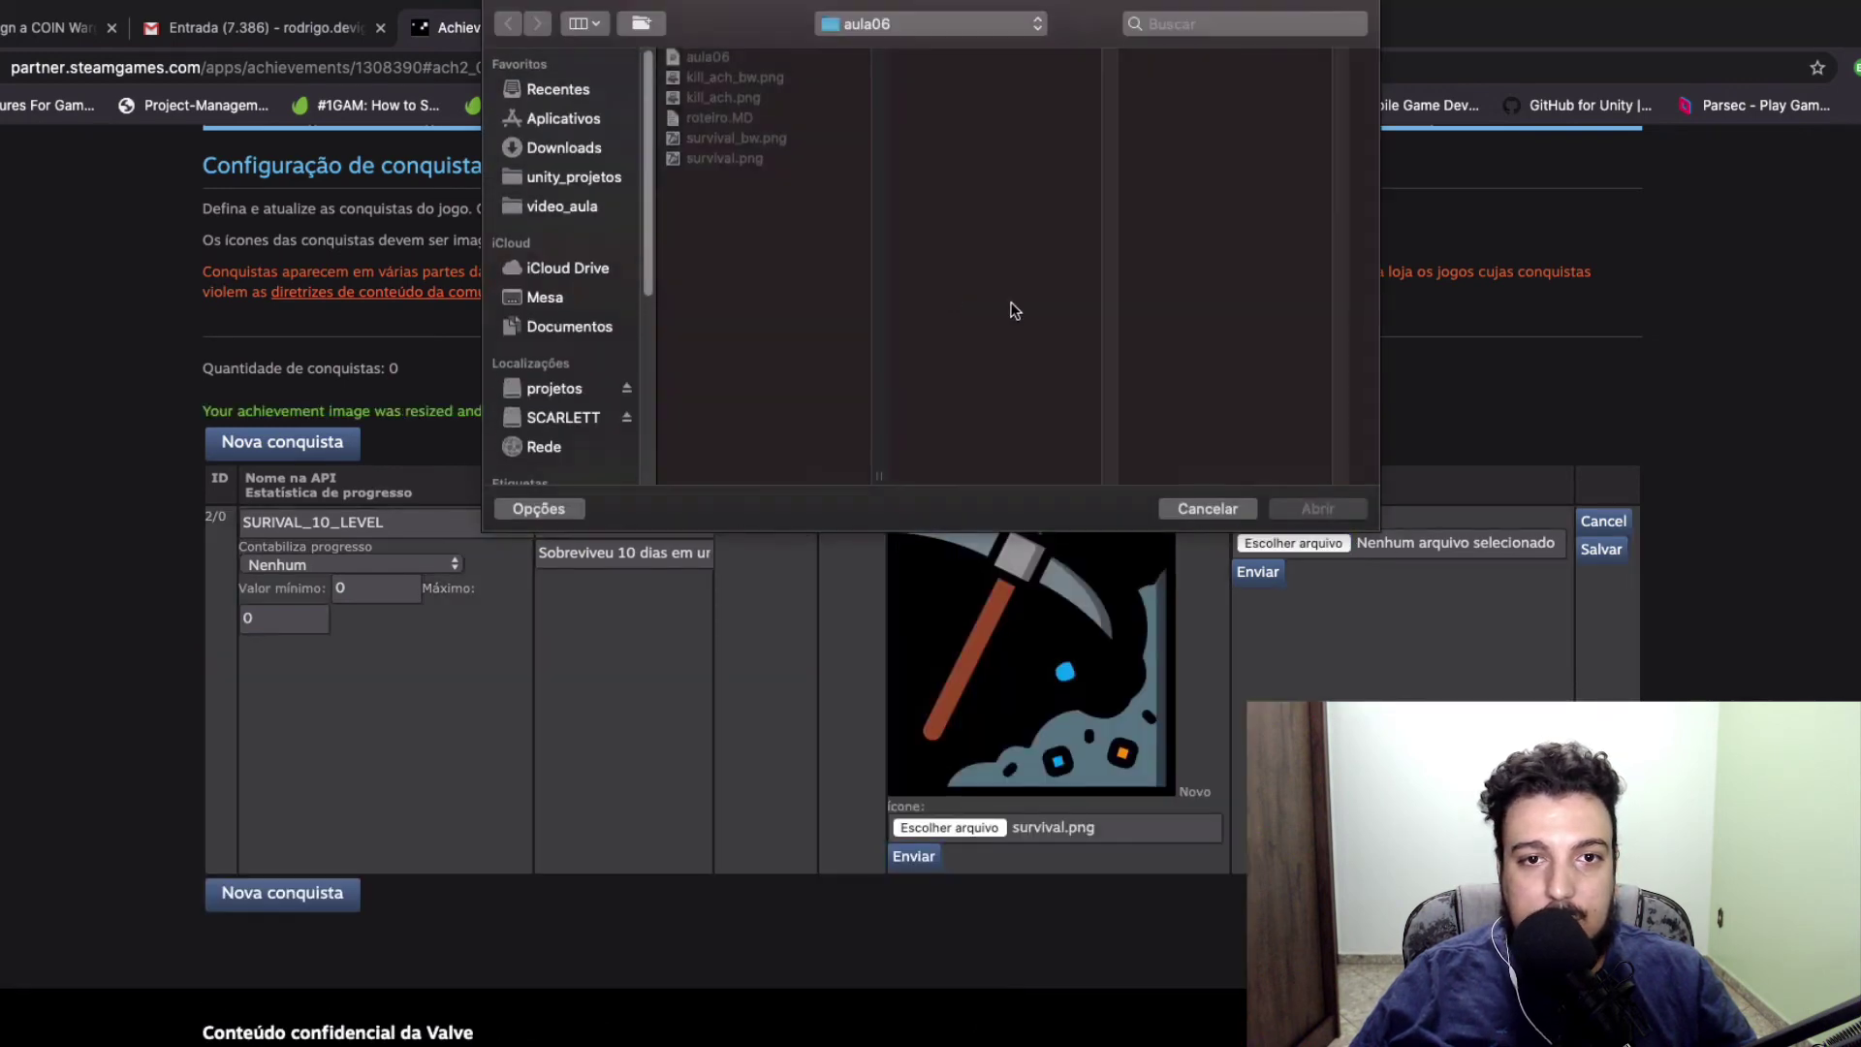
pyautogui.click(740, 138)
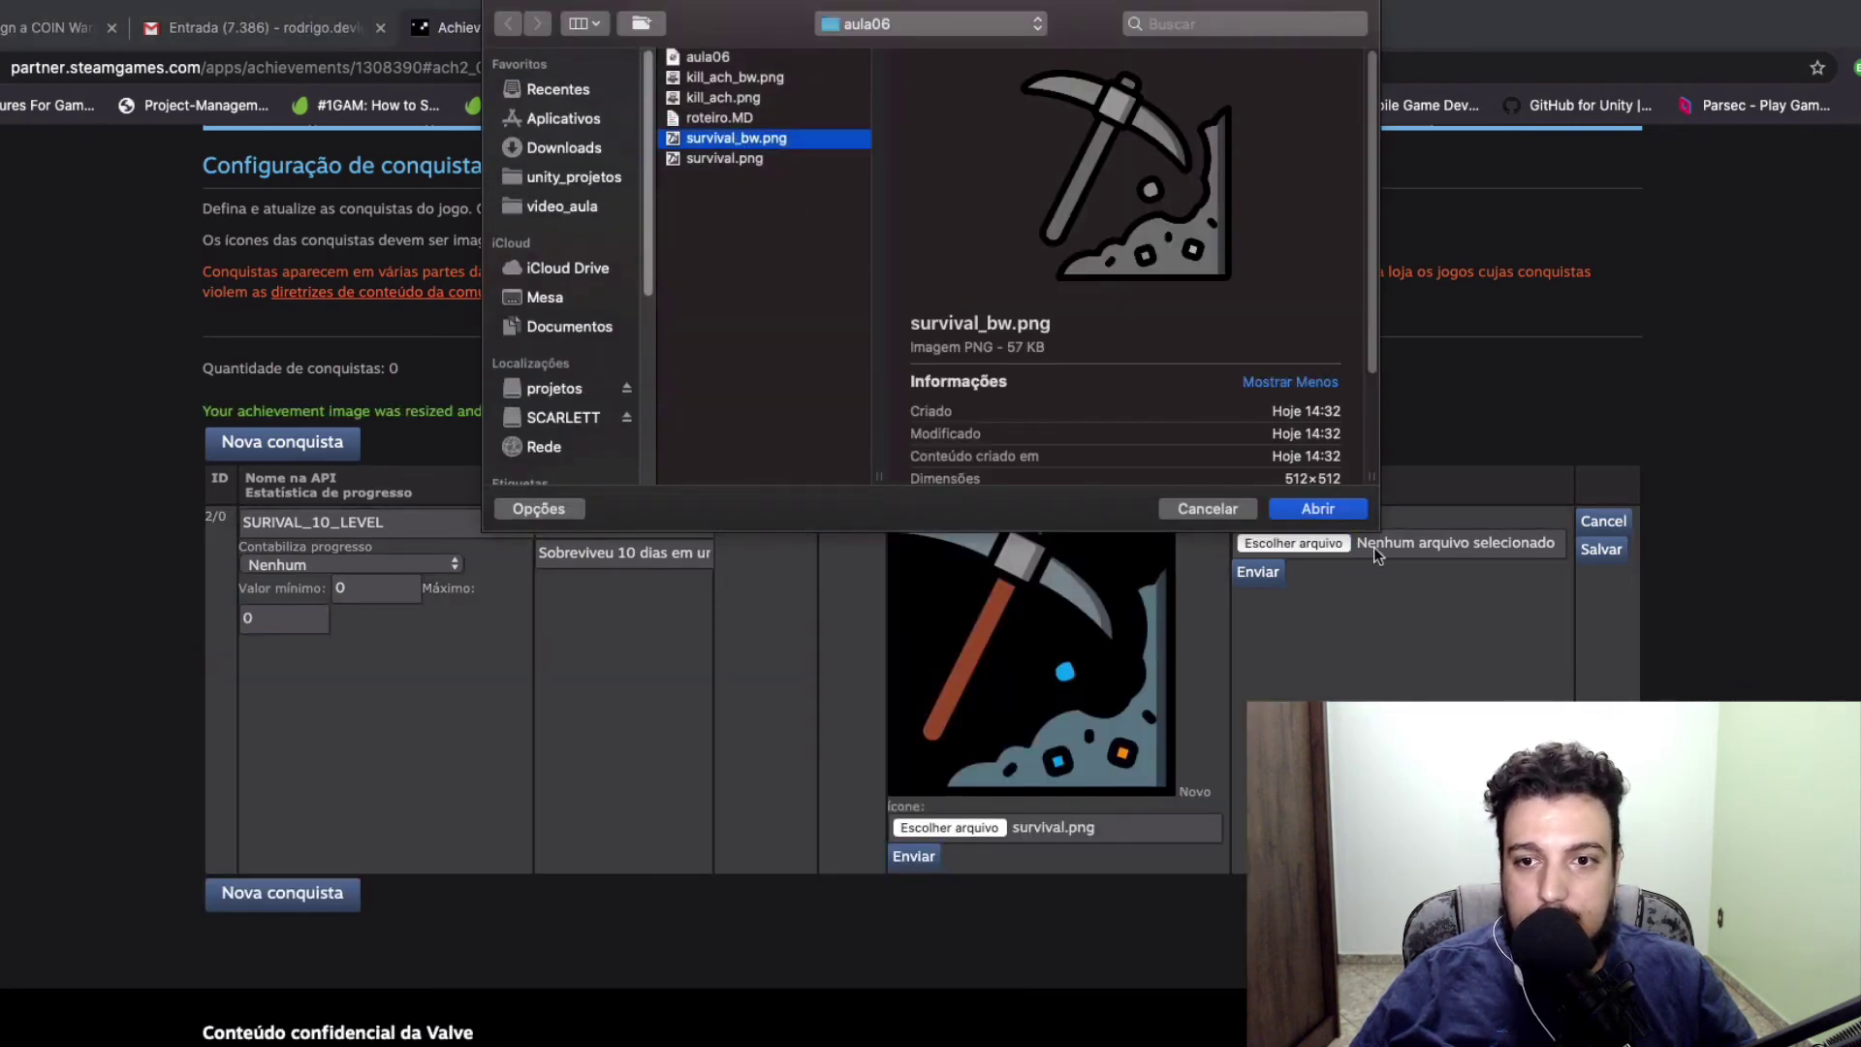
pyautogui.click(1334, 512)
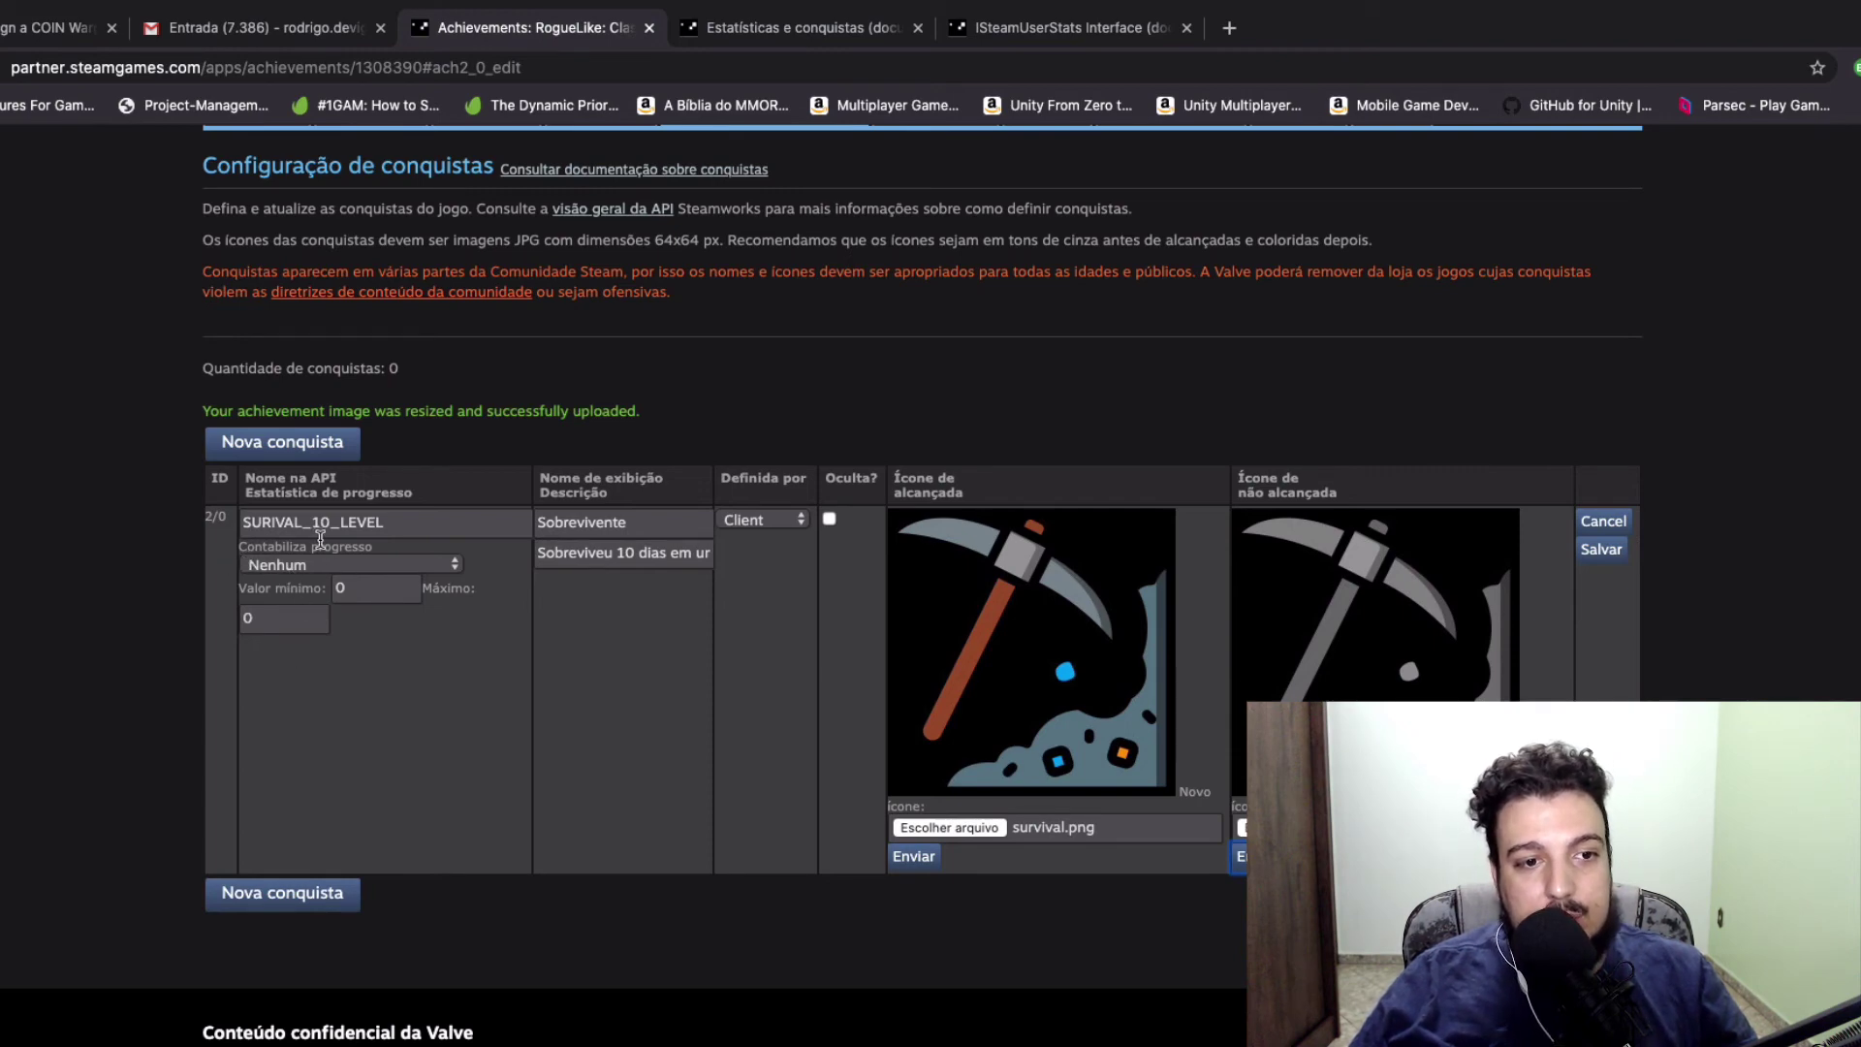
# Review the progress stat options and the minimum and maximum values of the SURIVAL_10_LEVEL achievement, and save it
pyautogui.click(347, 560)
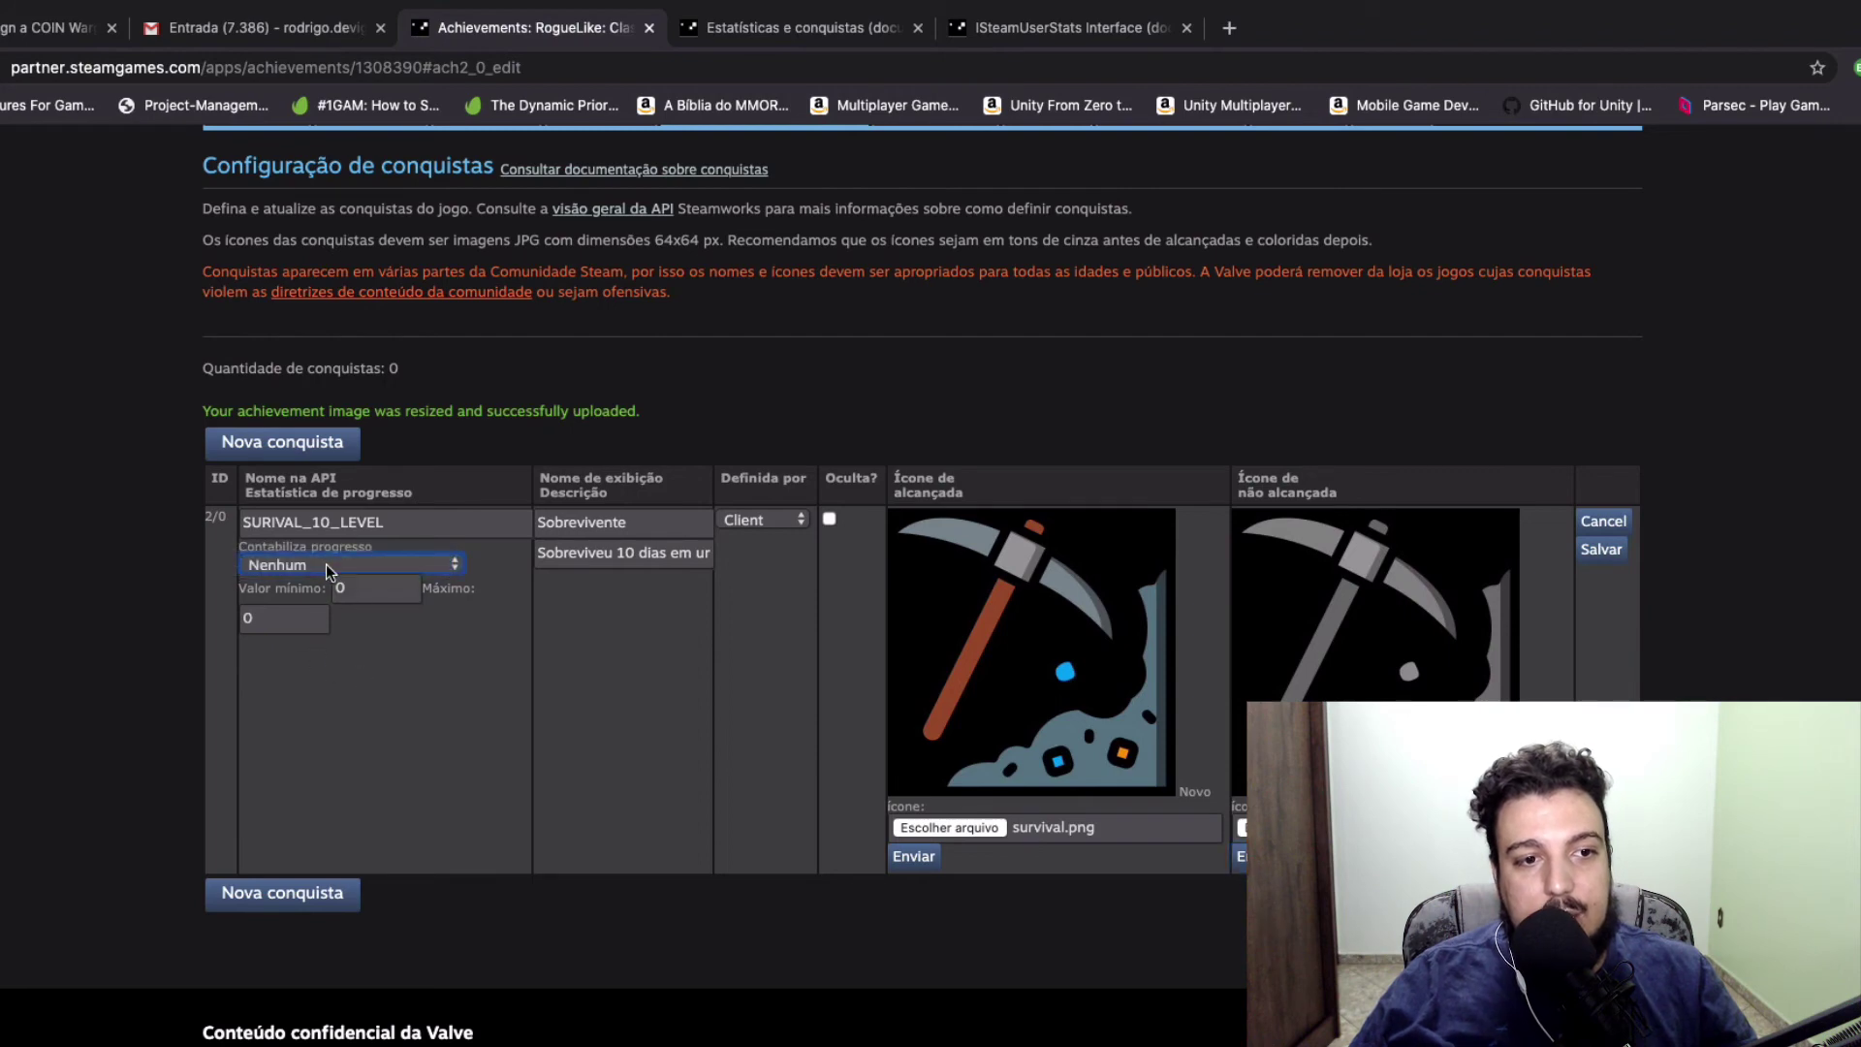
pyautogui.click(242, 544)
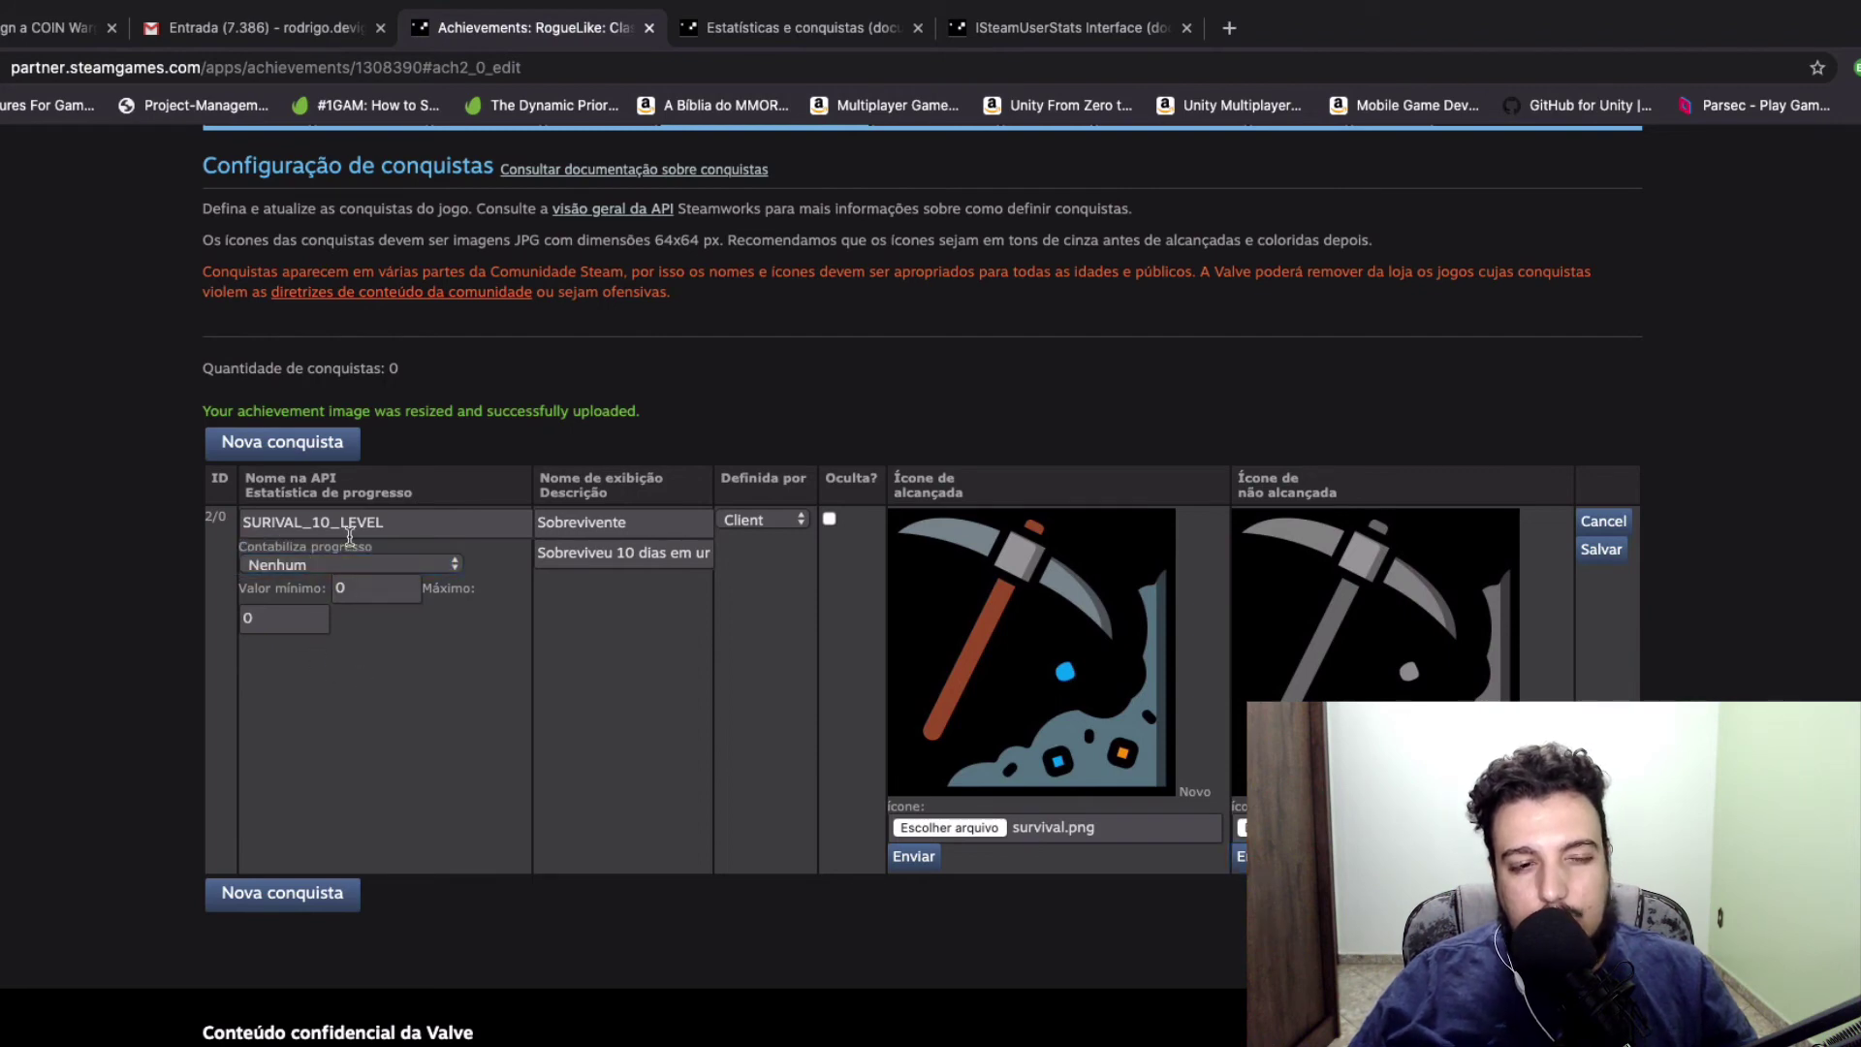
pyautogui.click(399, 524)
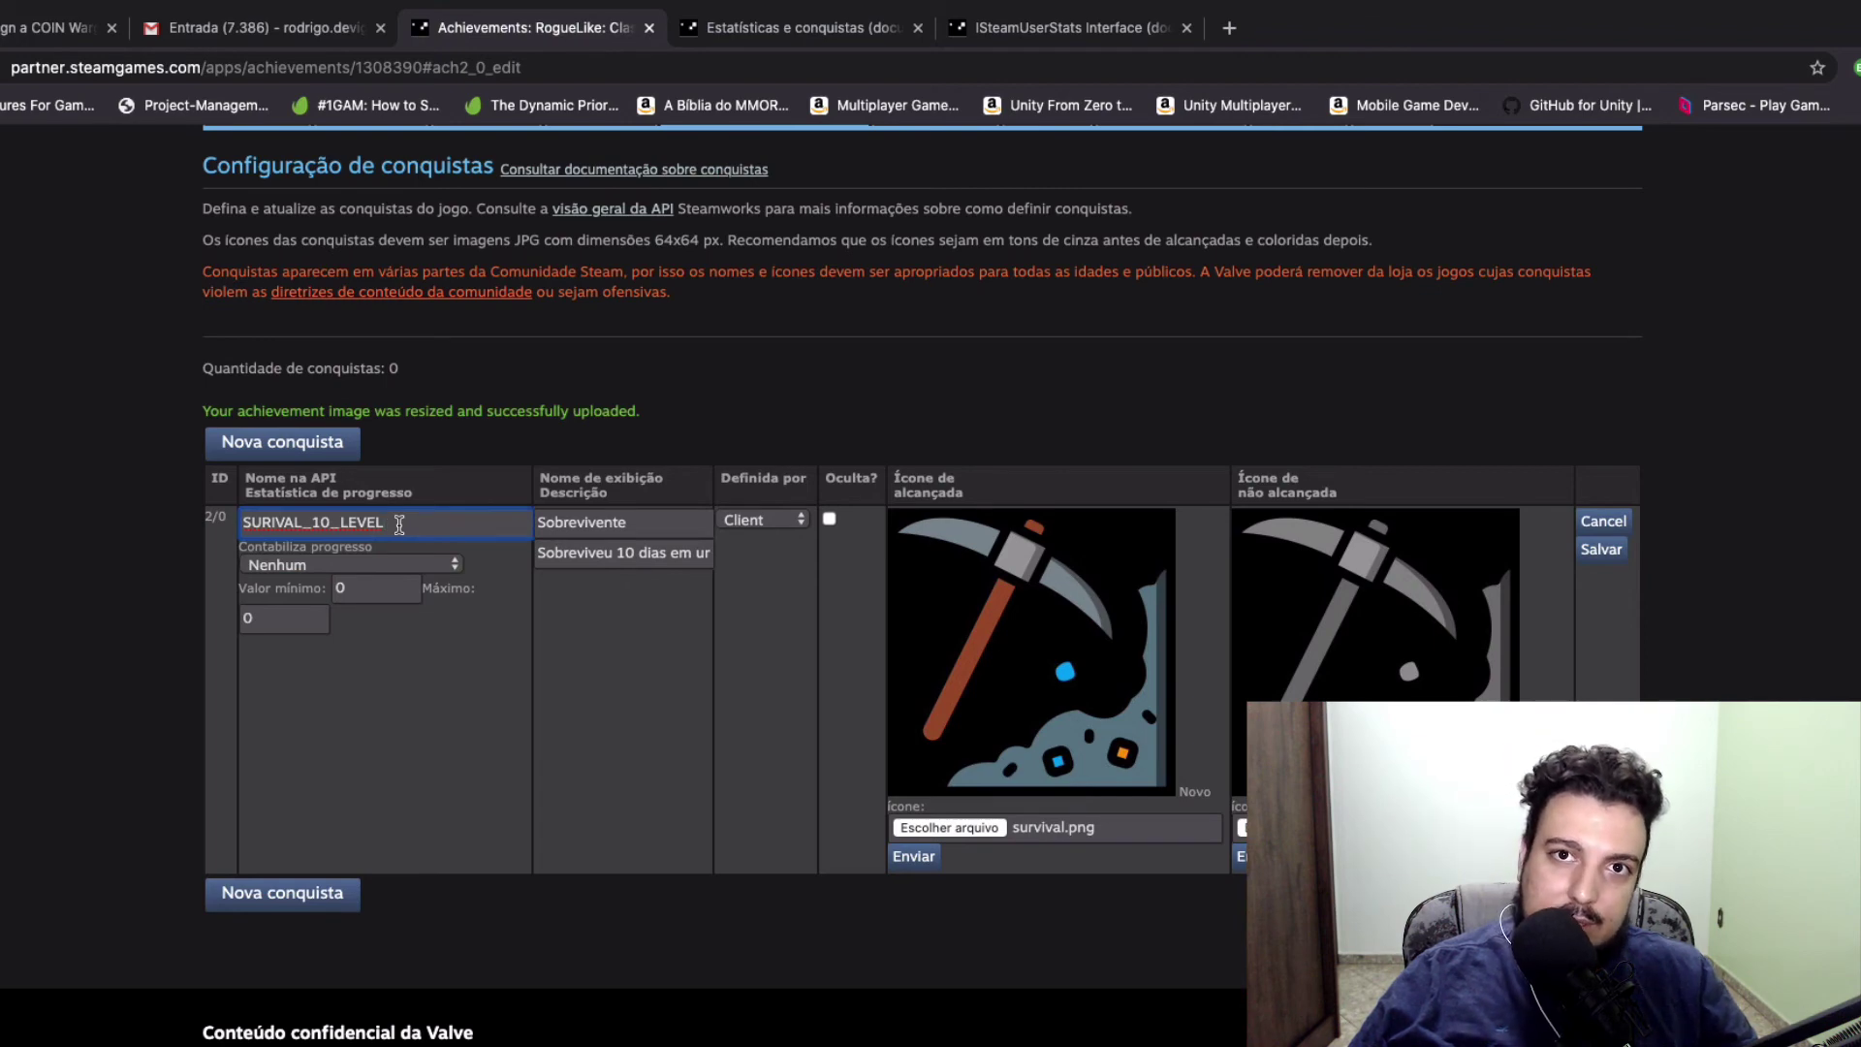
pyautogui.click(364, 558)
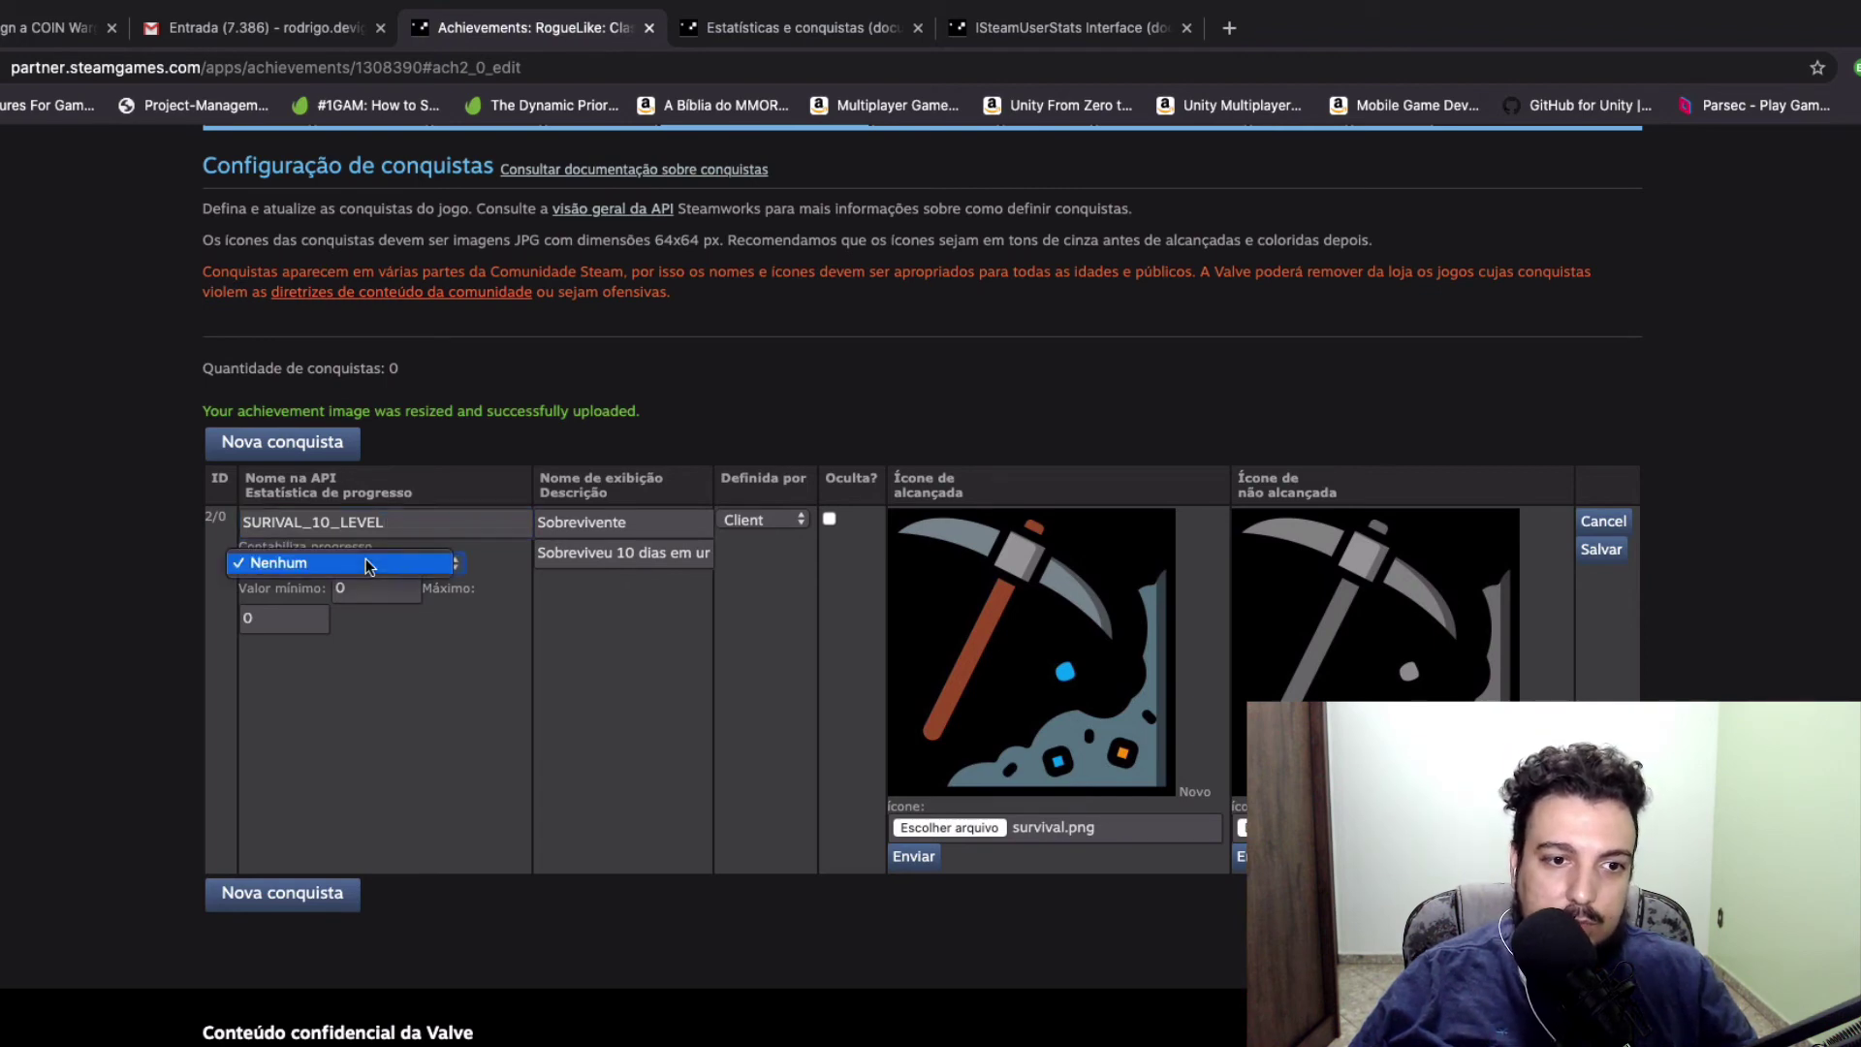
pyautogui.click(357, 593)
pyautogui.click(269, 621)
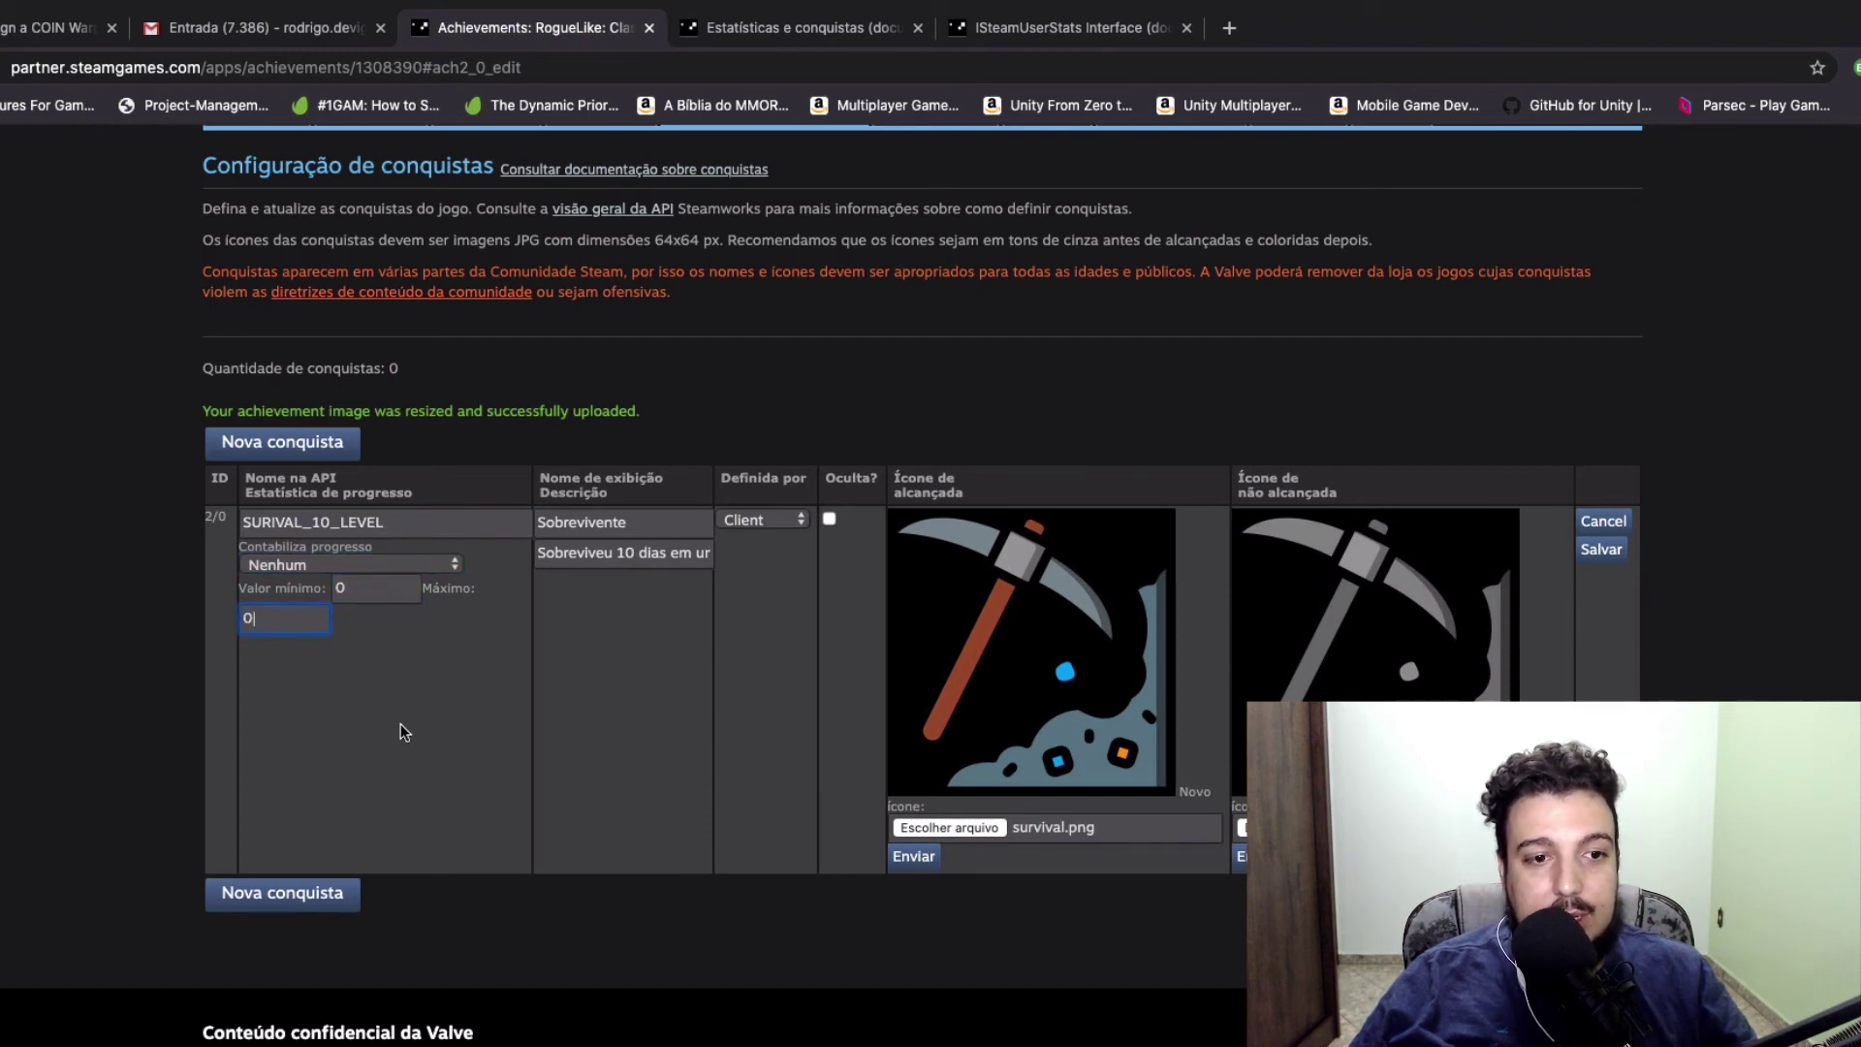
pyautogui.click(373, 590)
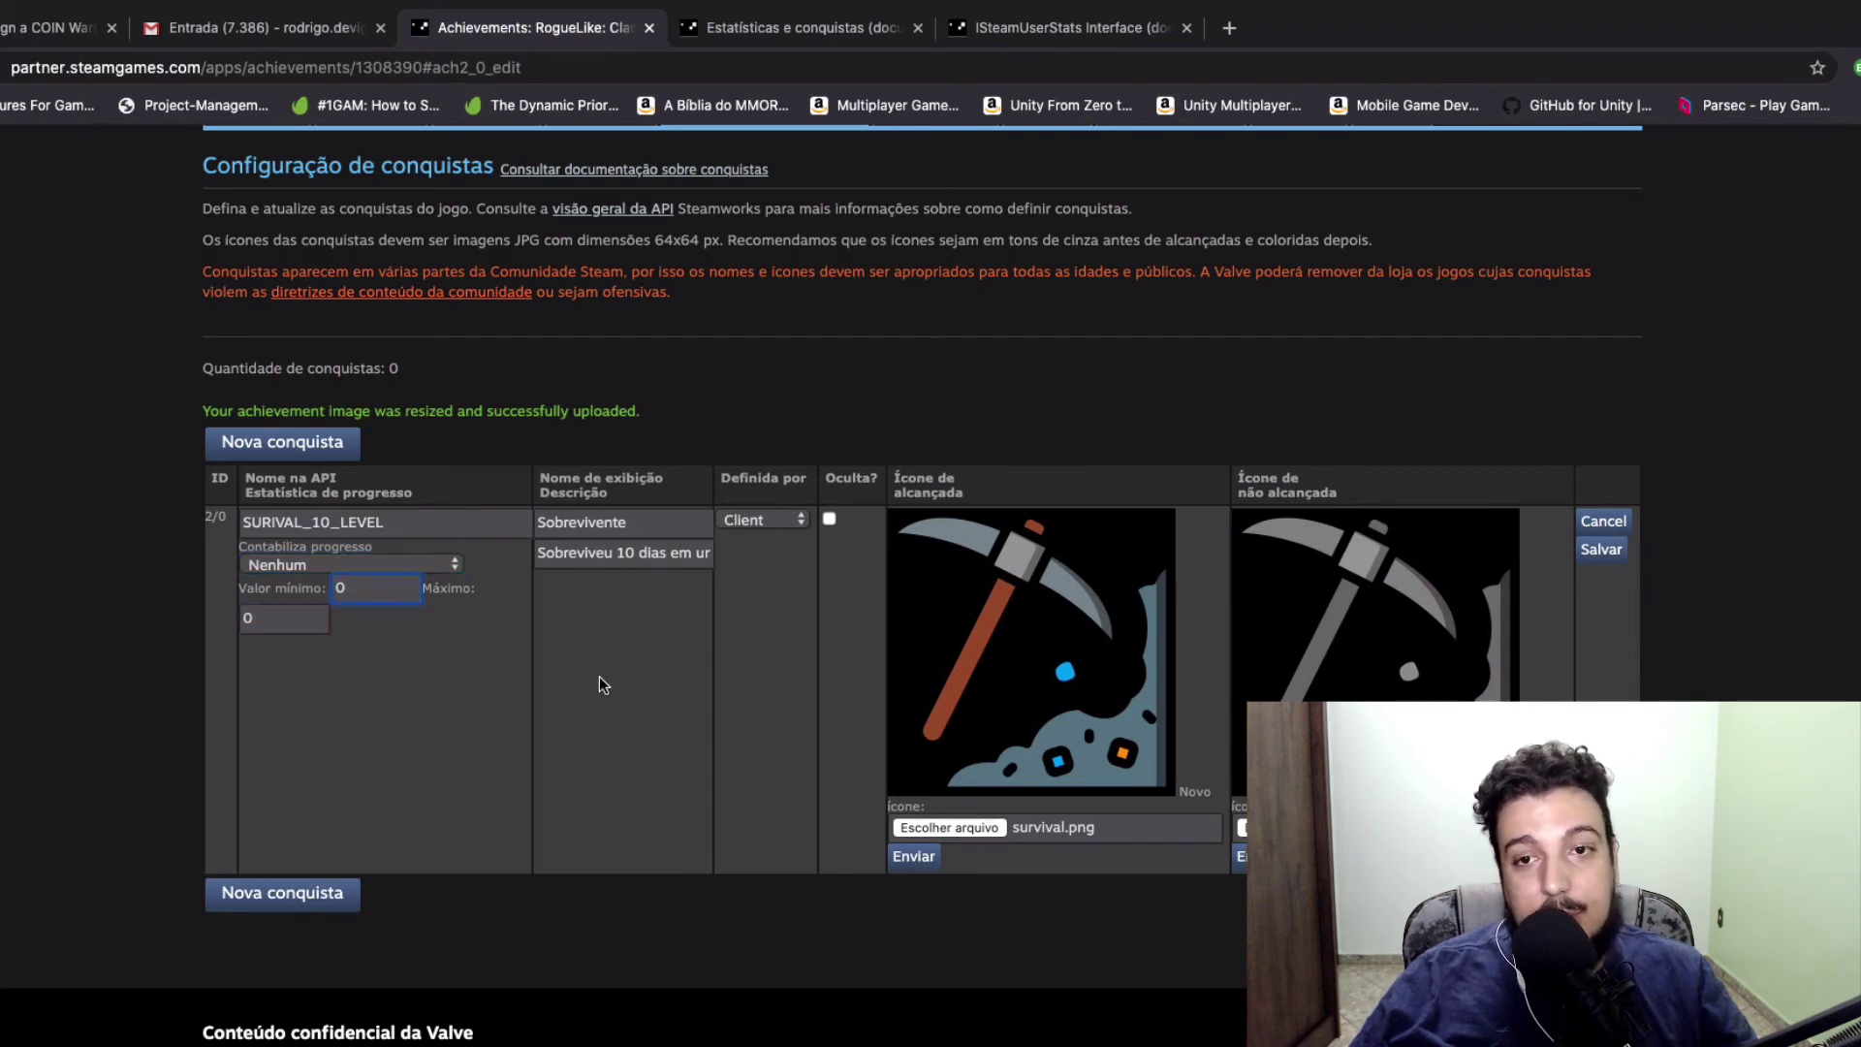
pyautogui.click(1599, 551)
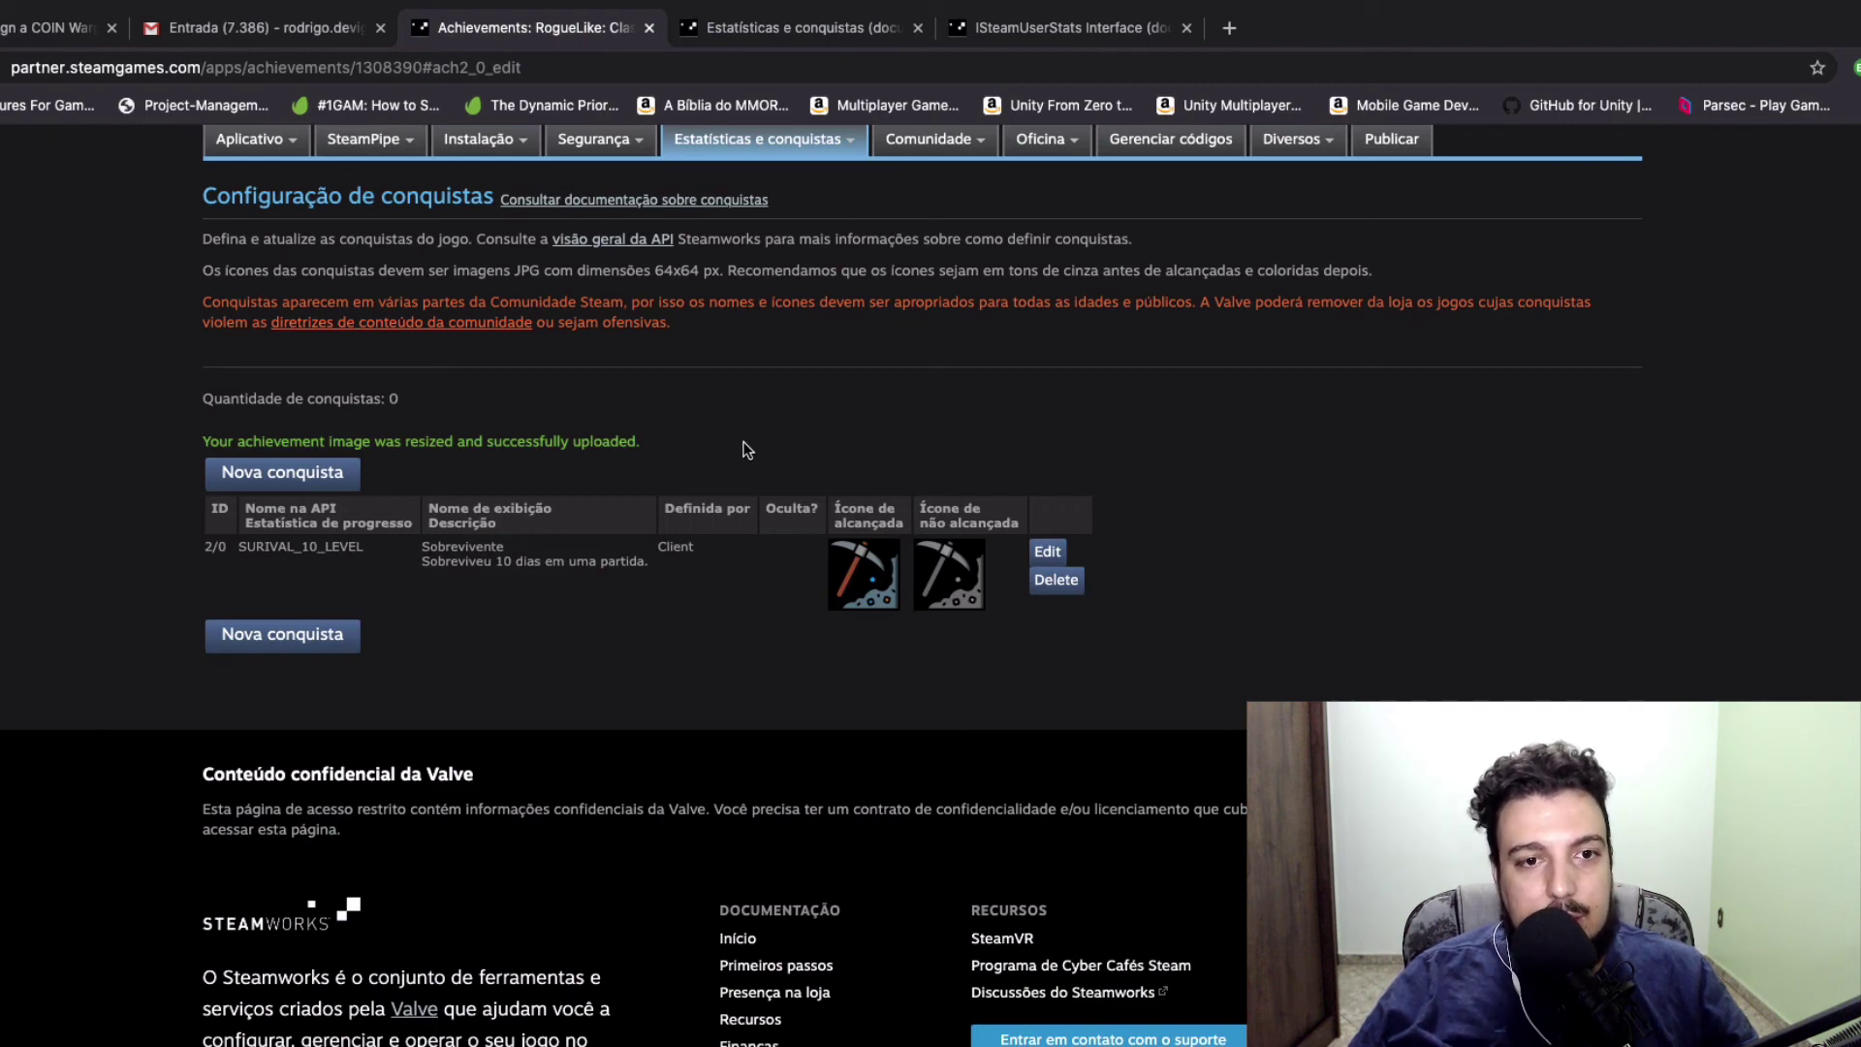
# Add a new INT statistic in the game's statistics configuration and set its API name to KILL_ZOMBIES
pyautogui.moveTo(741, 130)
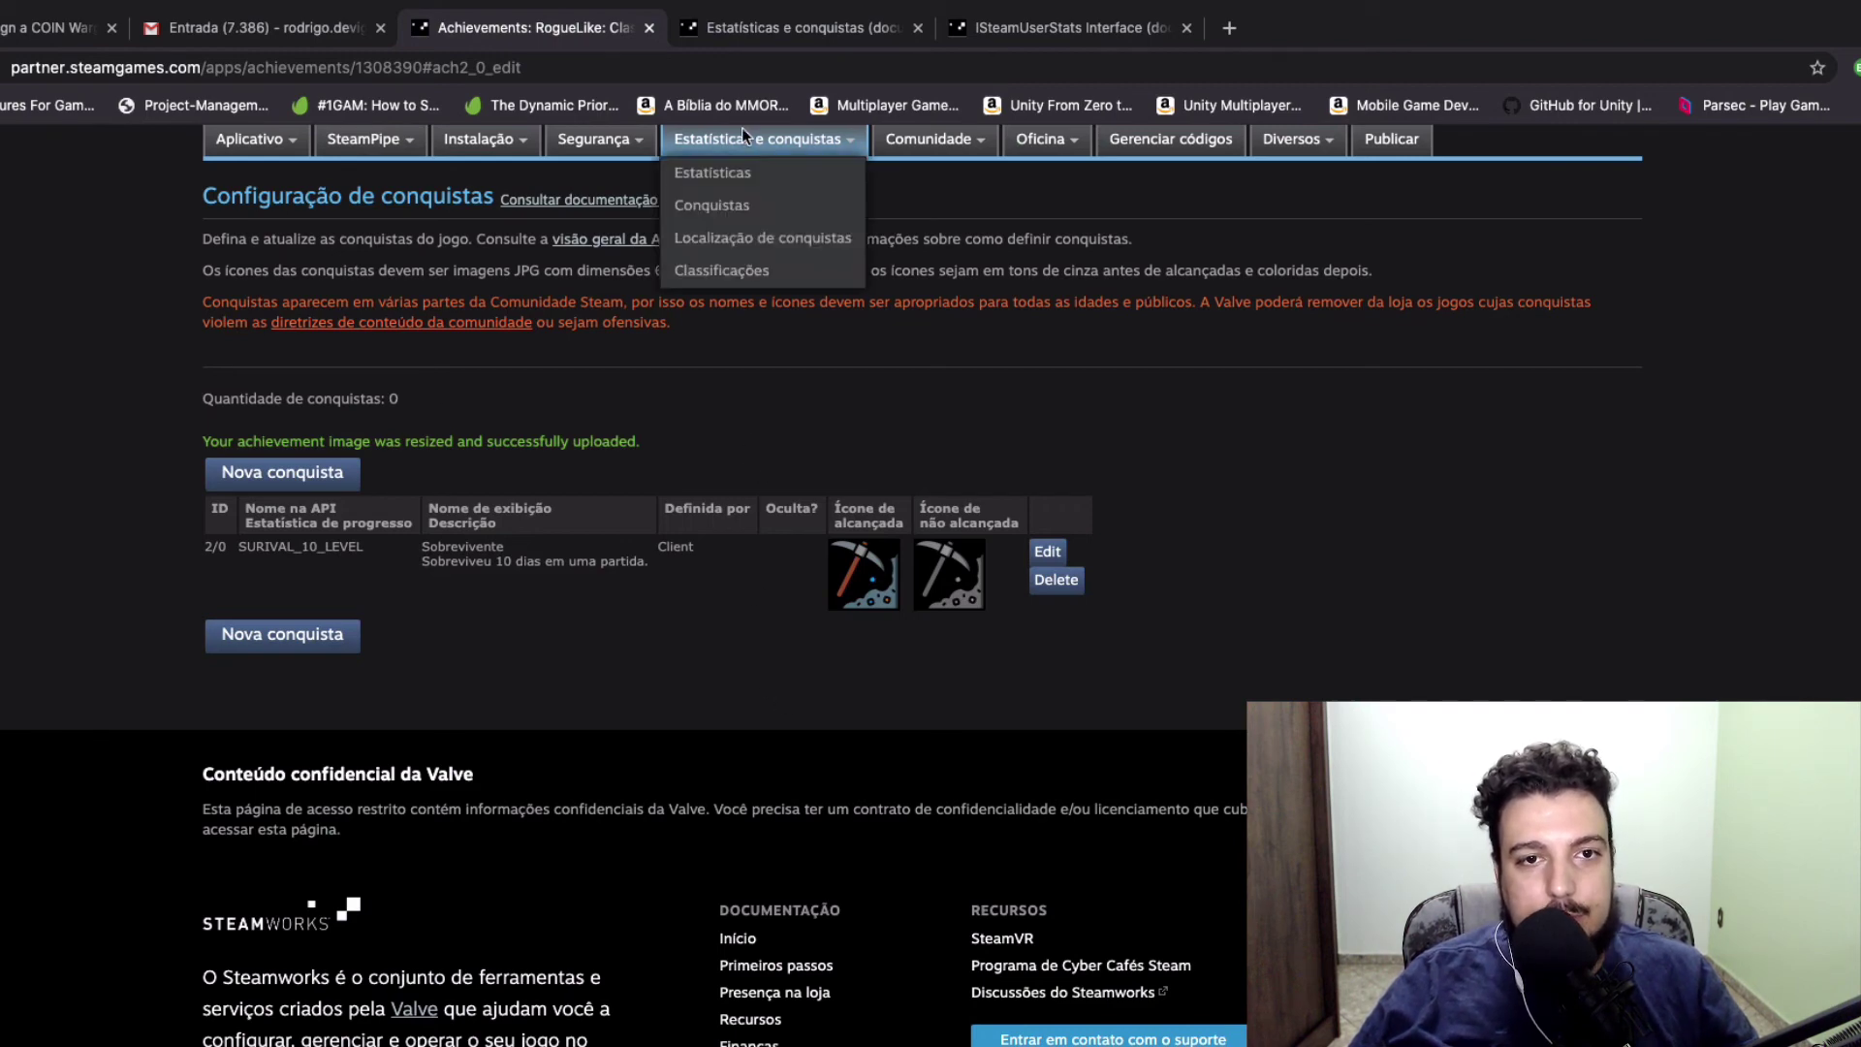
pyautogui.click(734, 180)
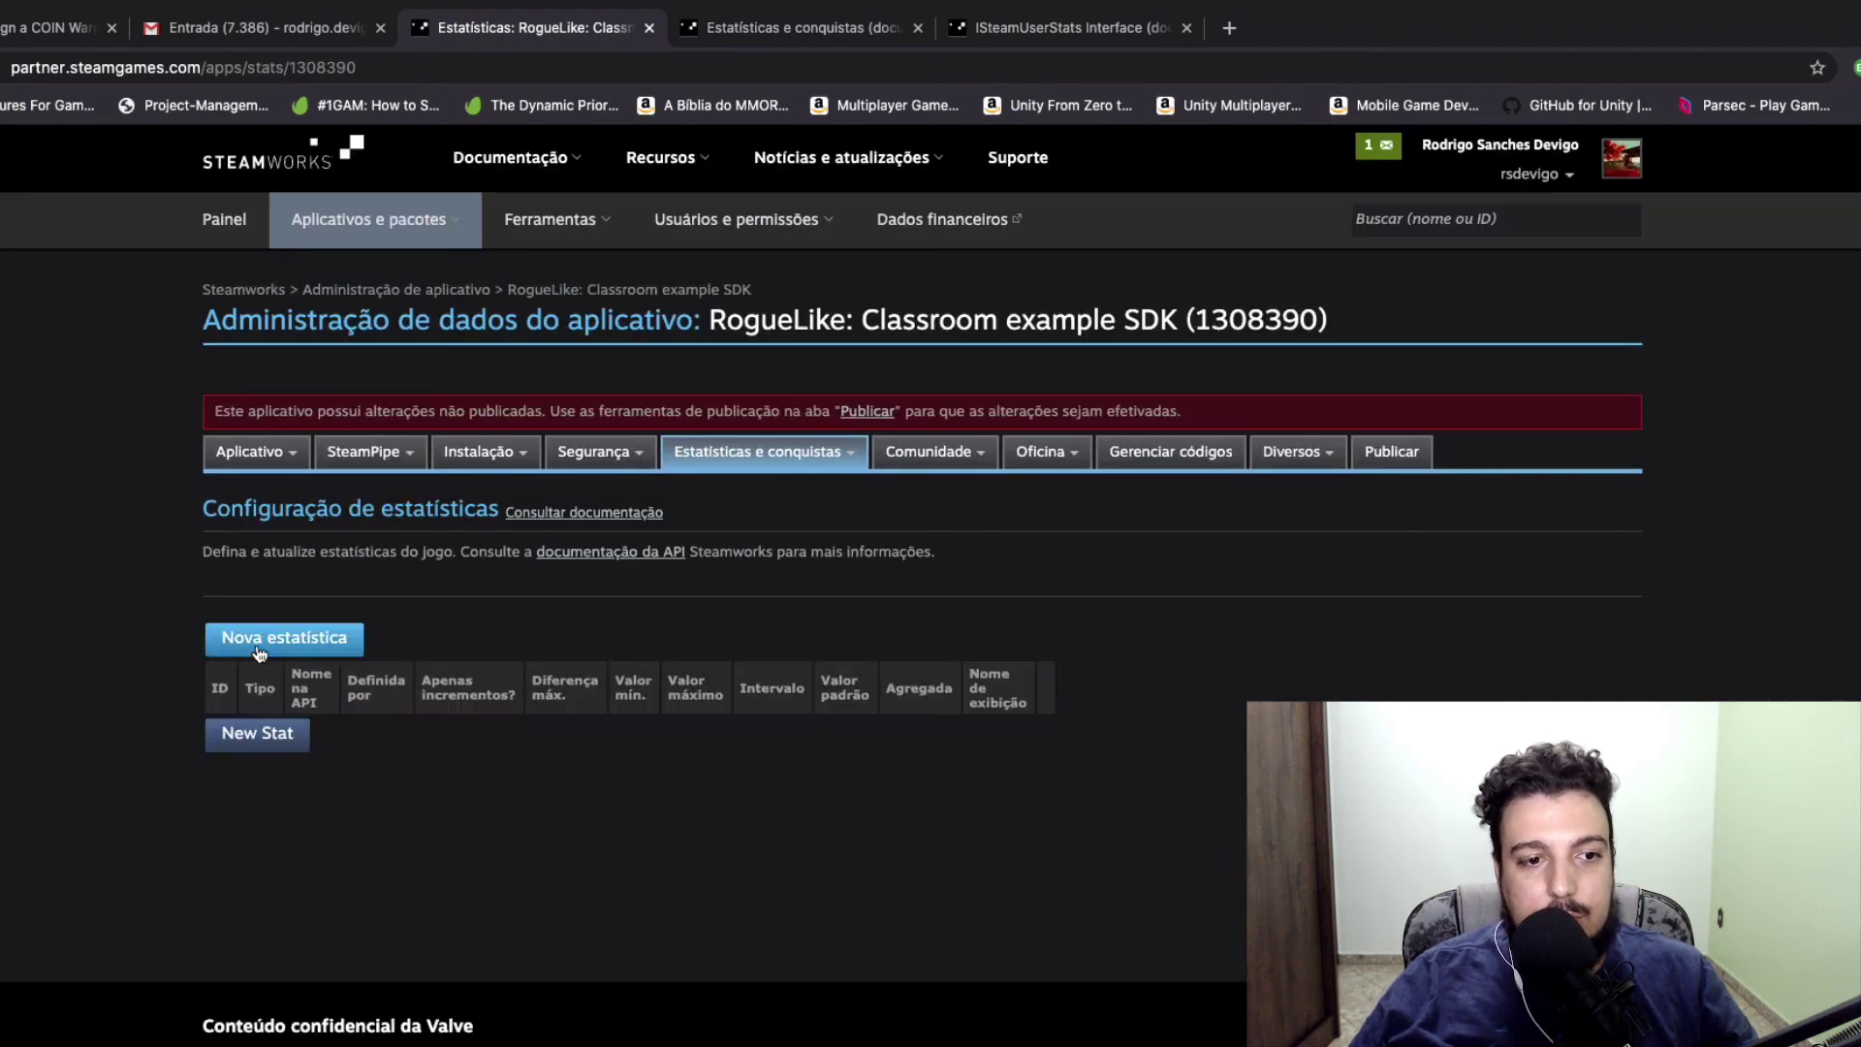
pyautogui.click(284, 636)
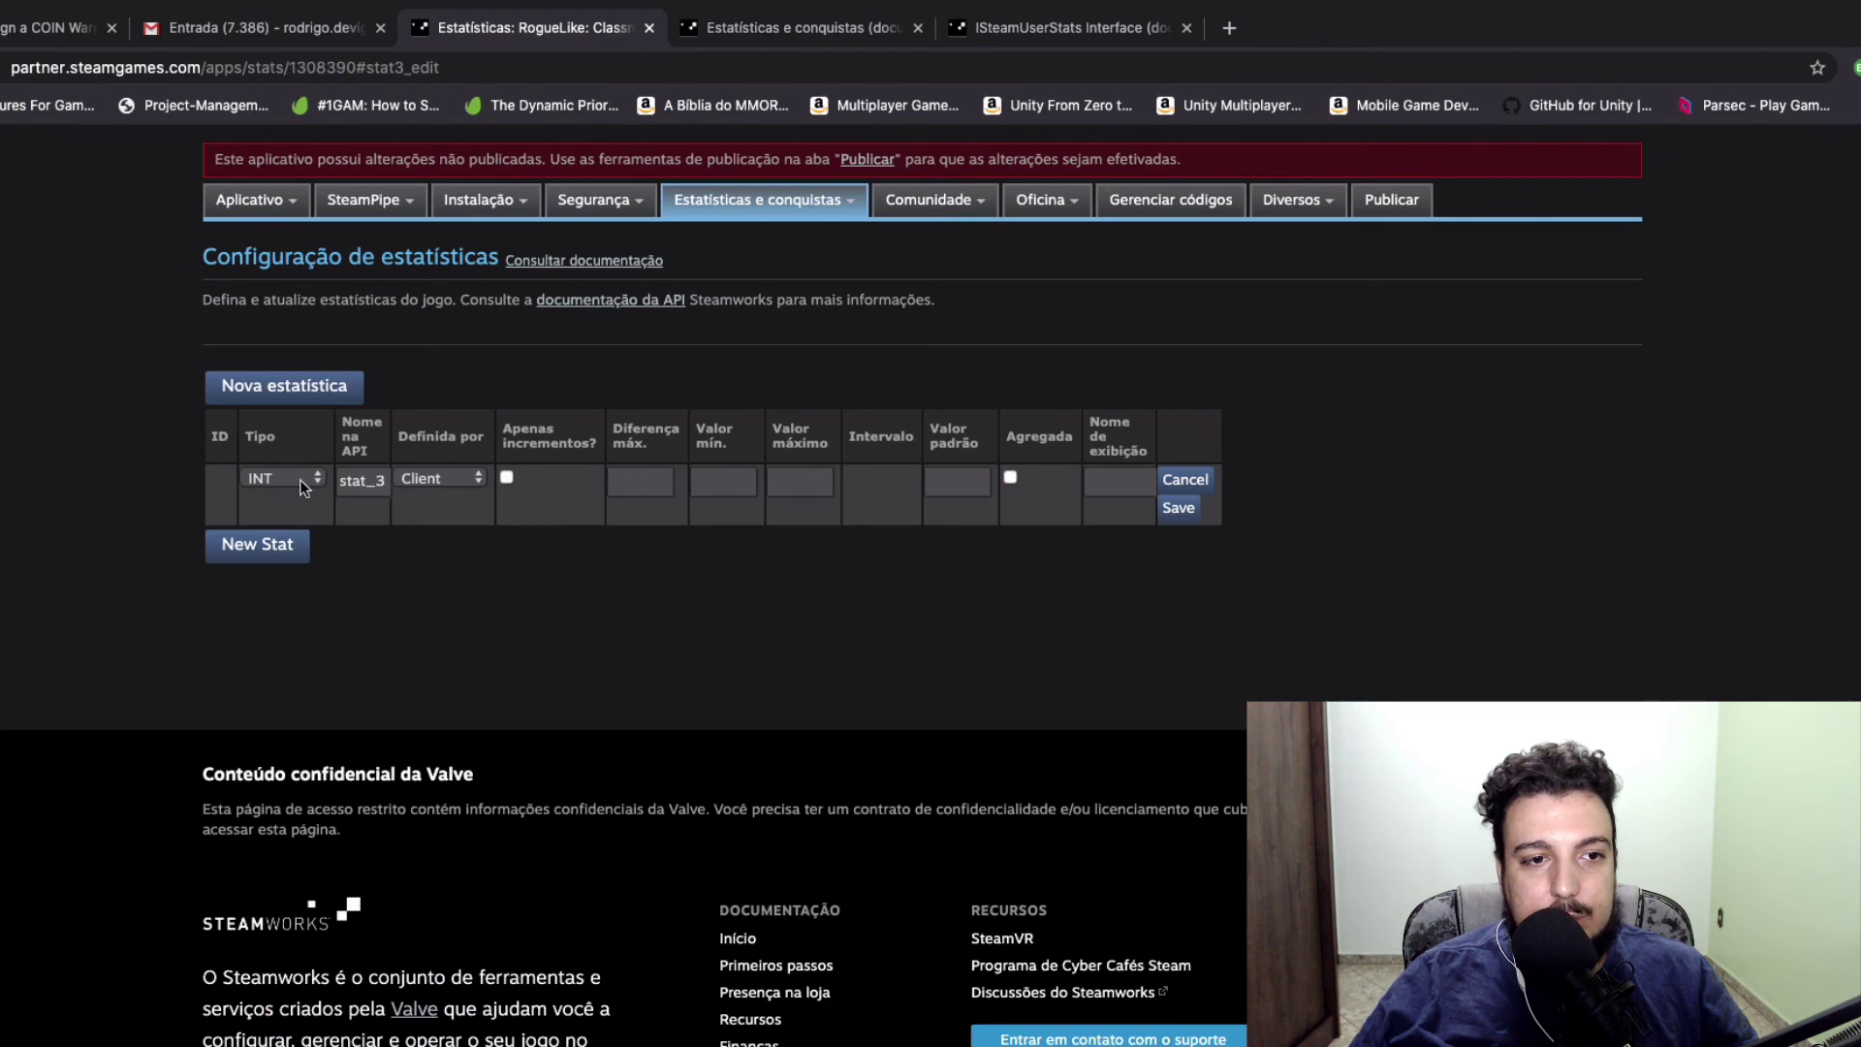
pyautogui.click(291, 479)
pyautogui.click(365, 497)
pyautogui.click(361, 488)
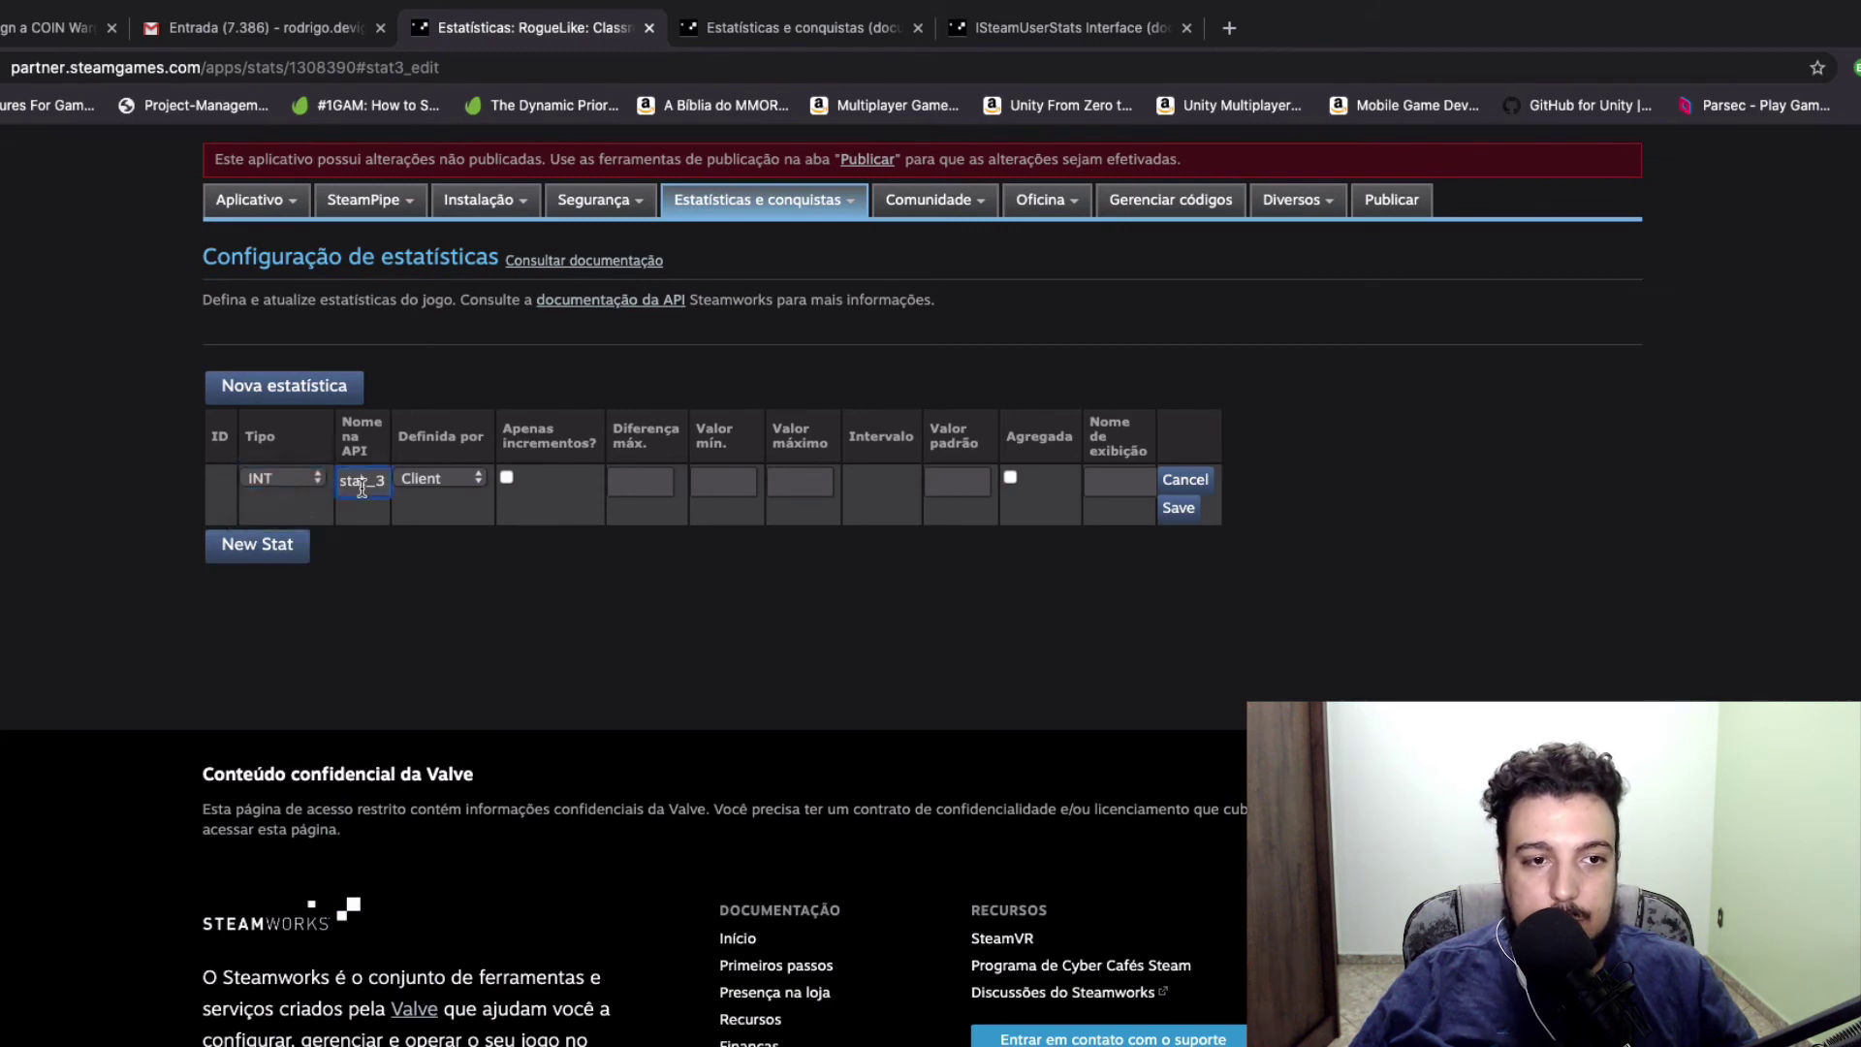
pyautogui.doubleClick(362, 488)
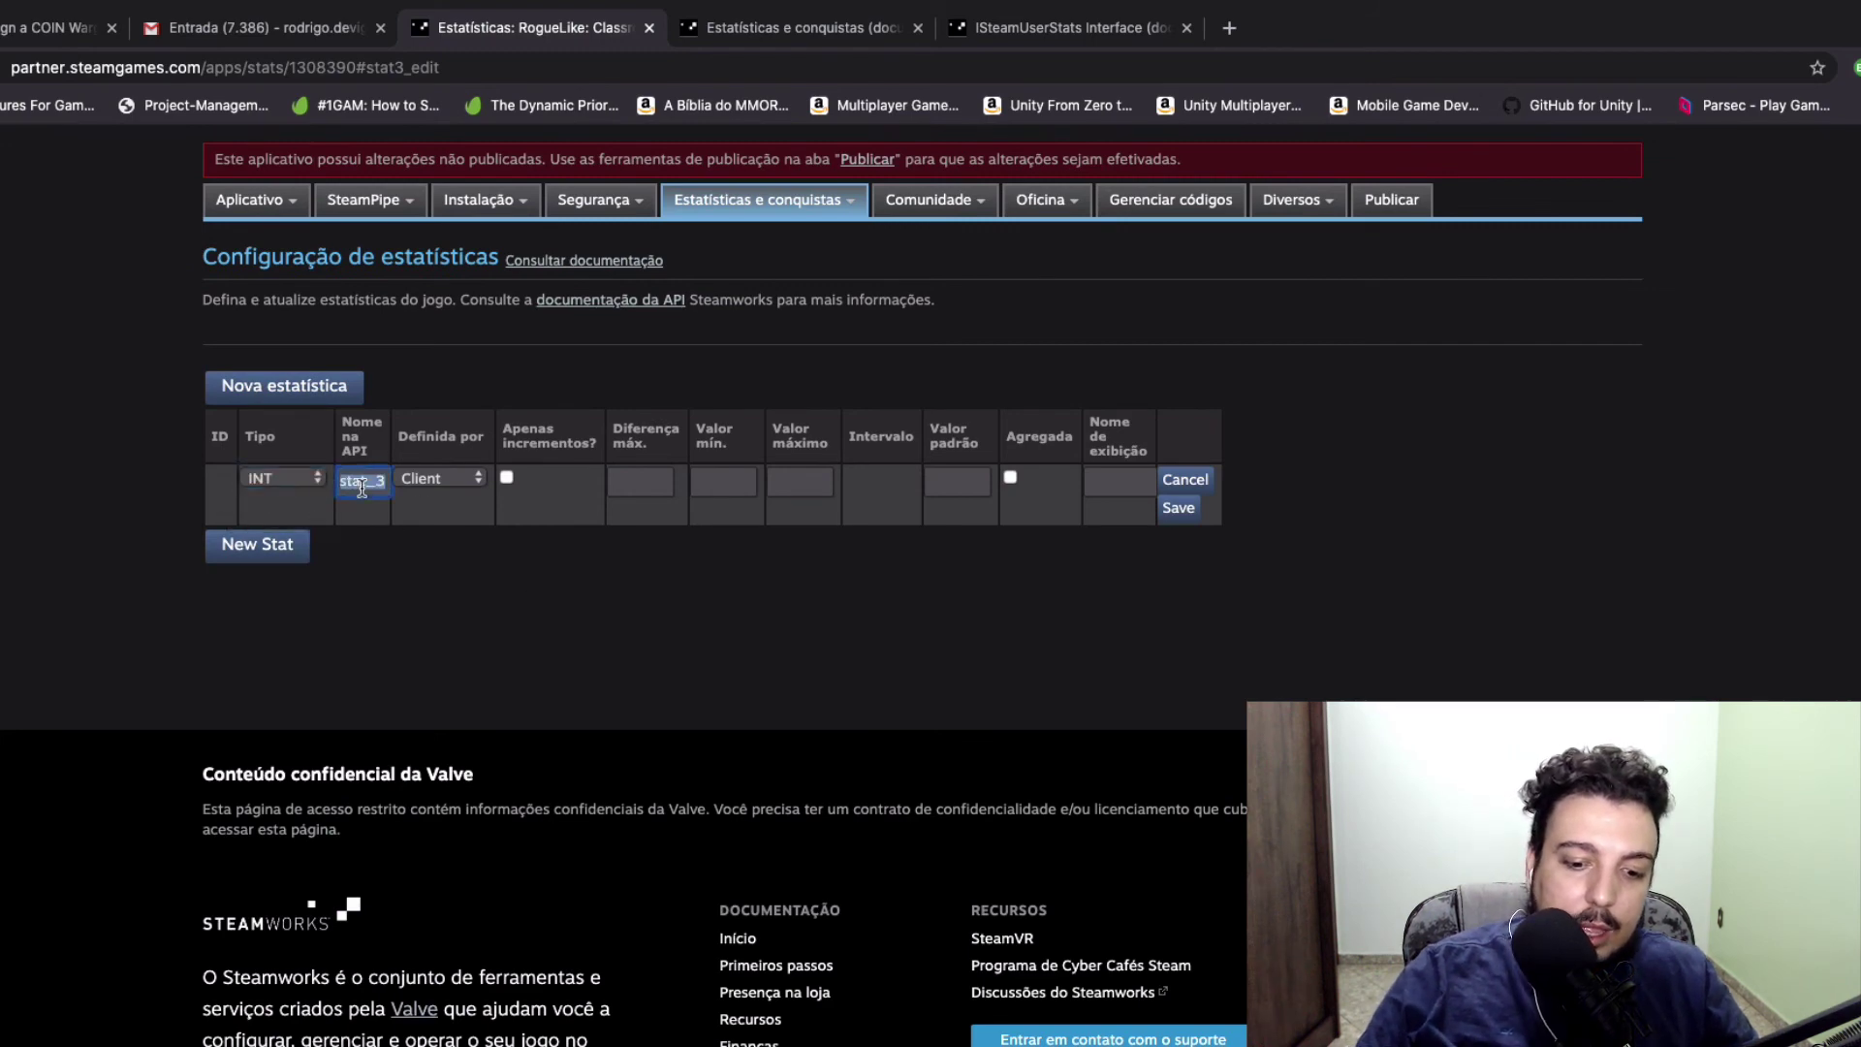
pyautogui.write('KILL_')
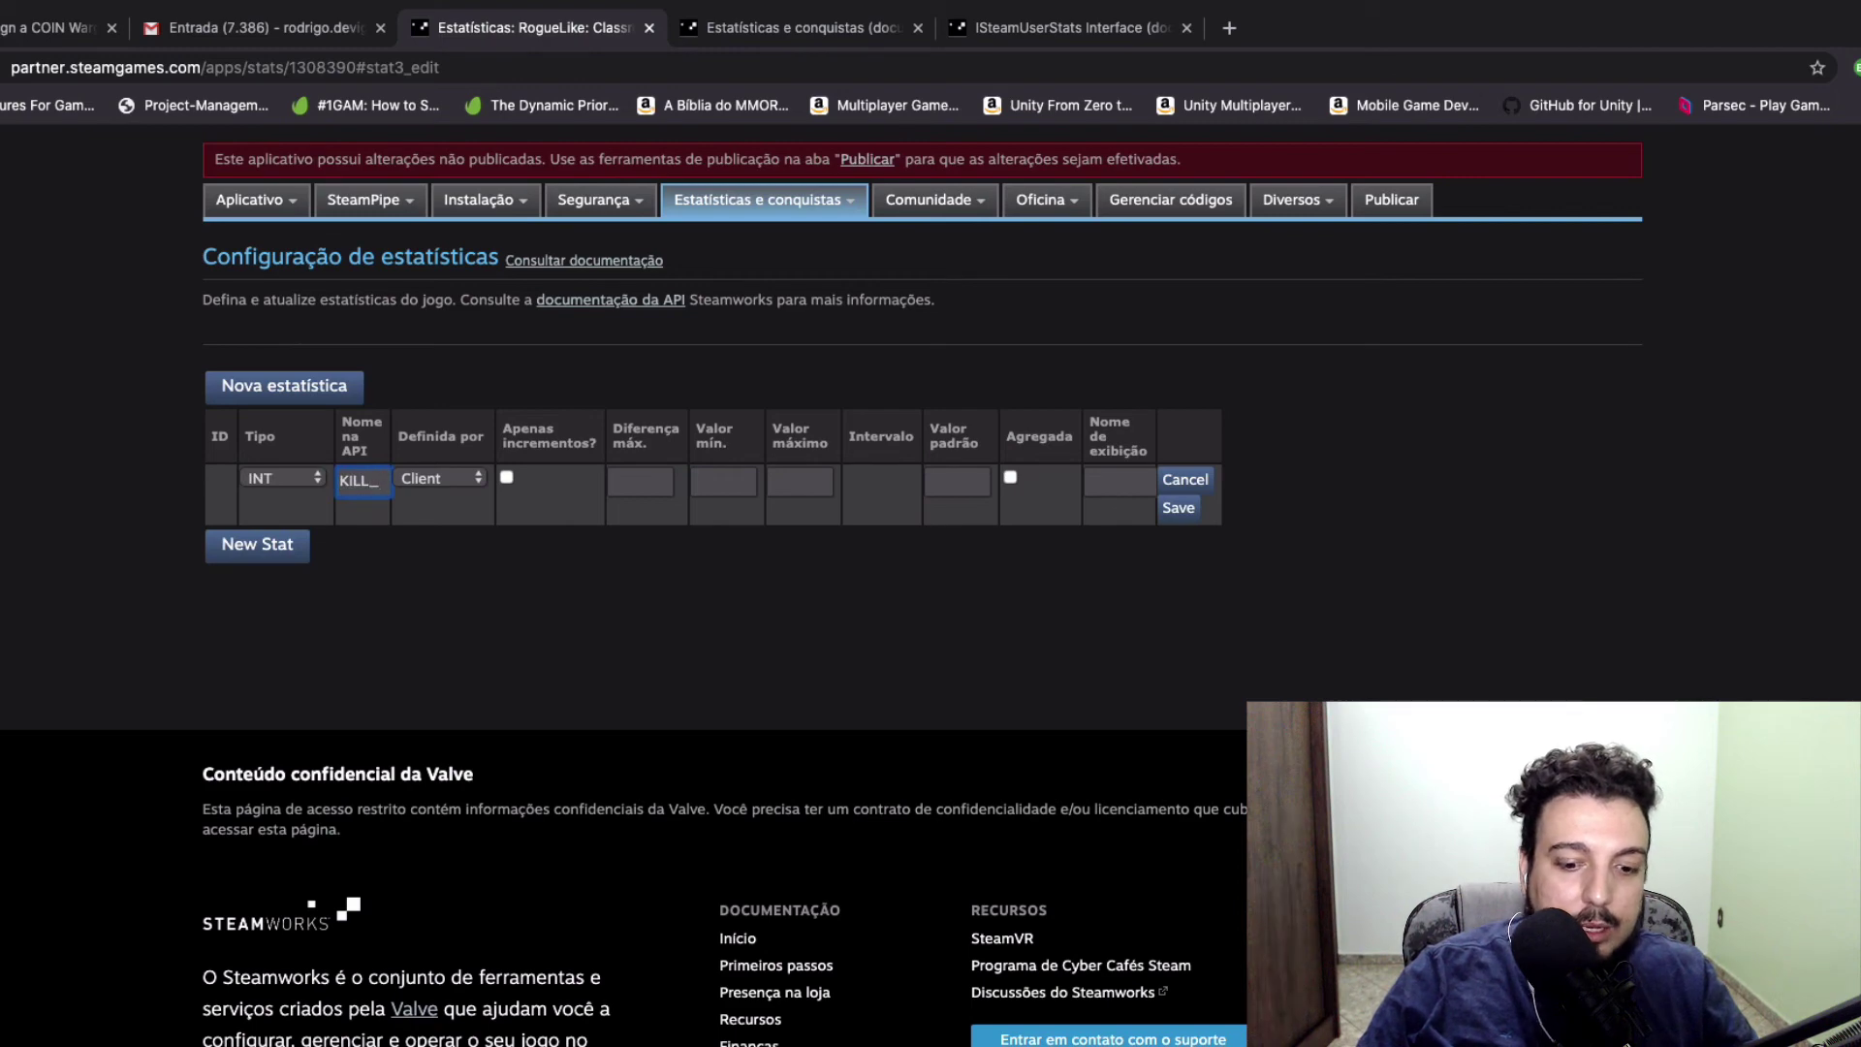
pyautogui.write('ZOMBIES')
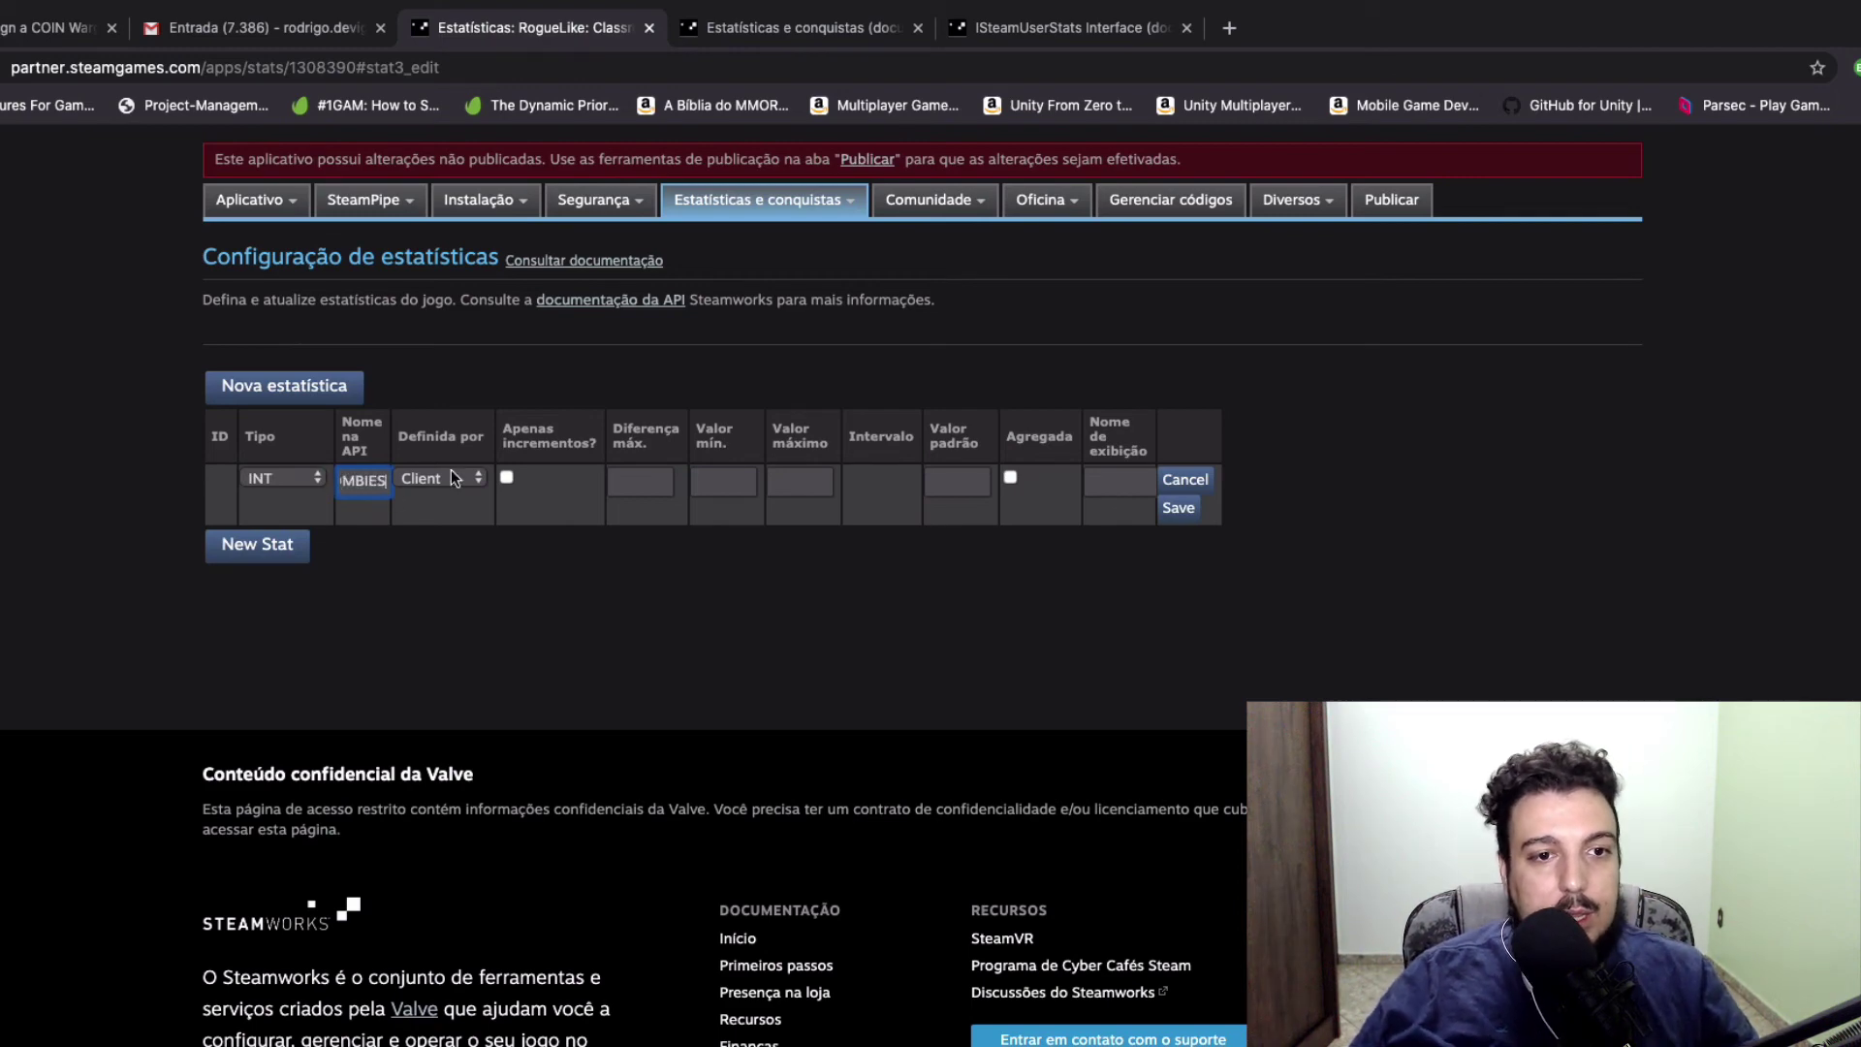
# Make the KILL_ZOMBIES statistic increment-only, with minimum value 0, default value 0 and maximum value 100
pyautogui.click(505, 478)
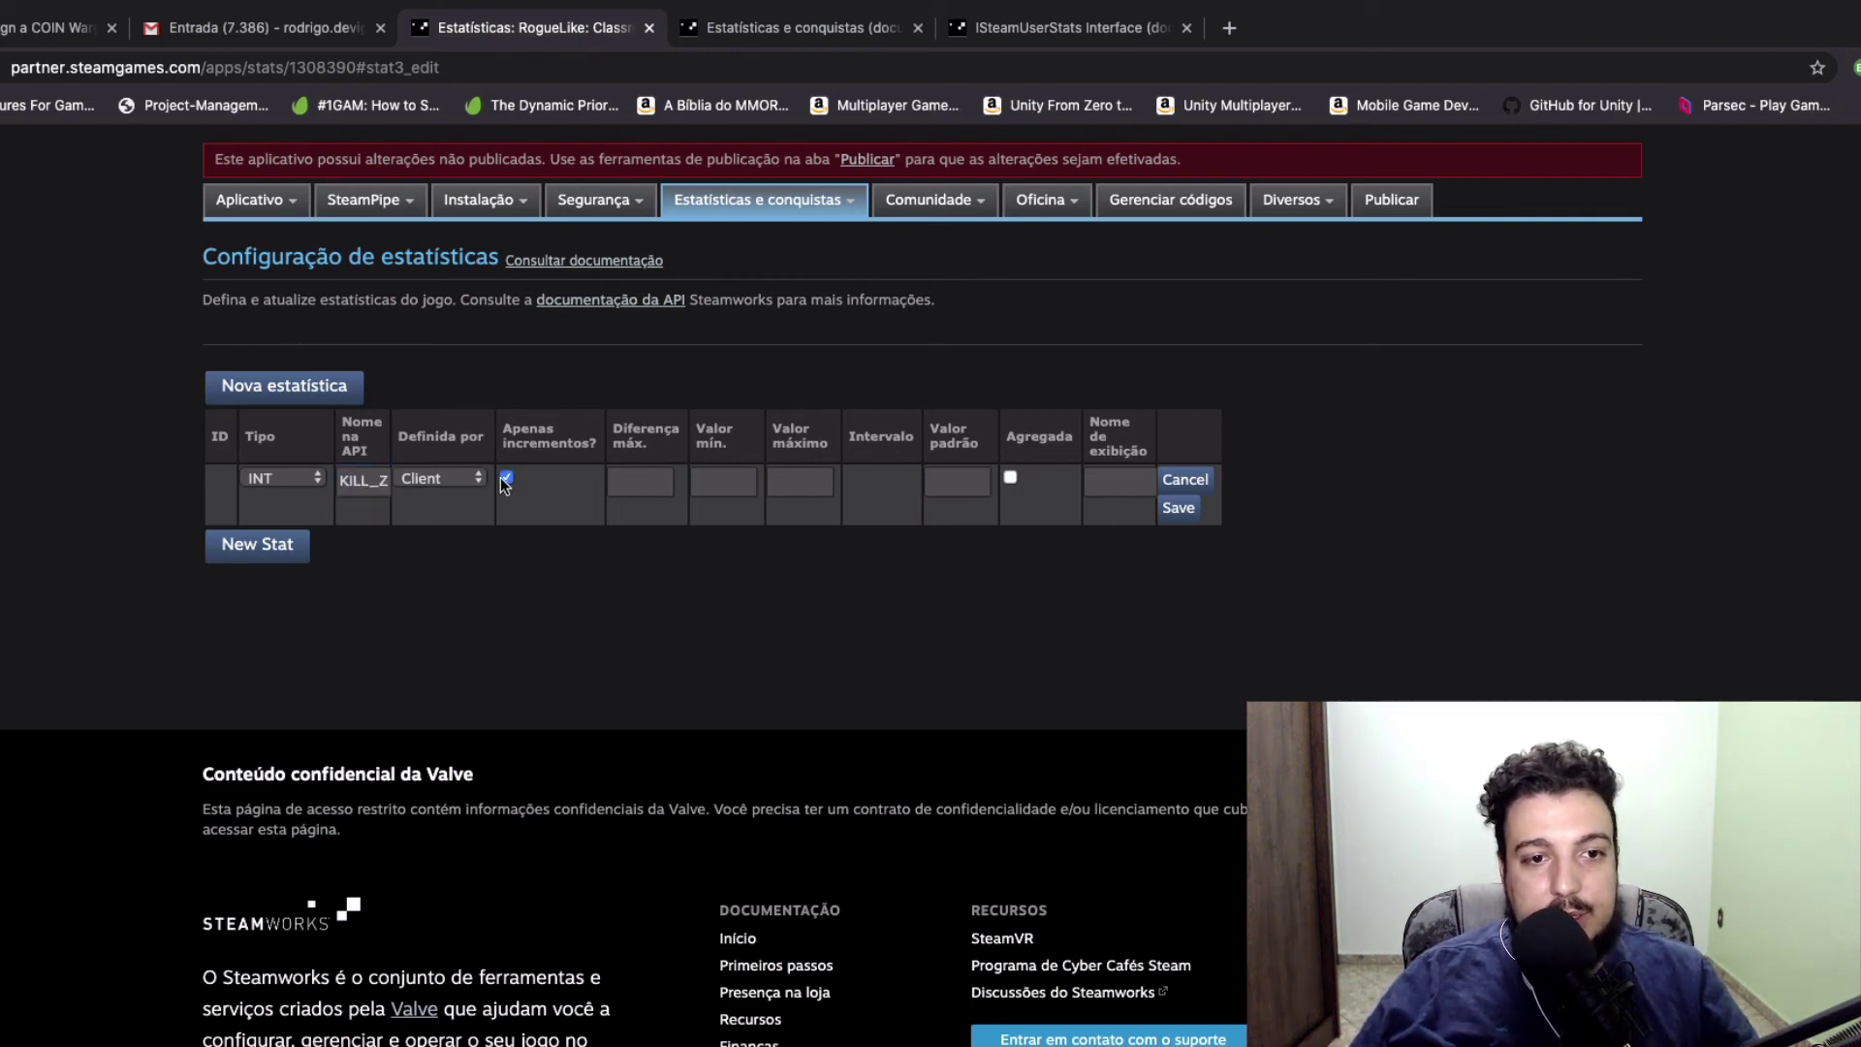
pyautogui.click(620, 475)
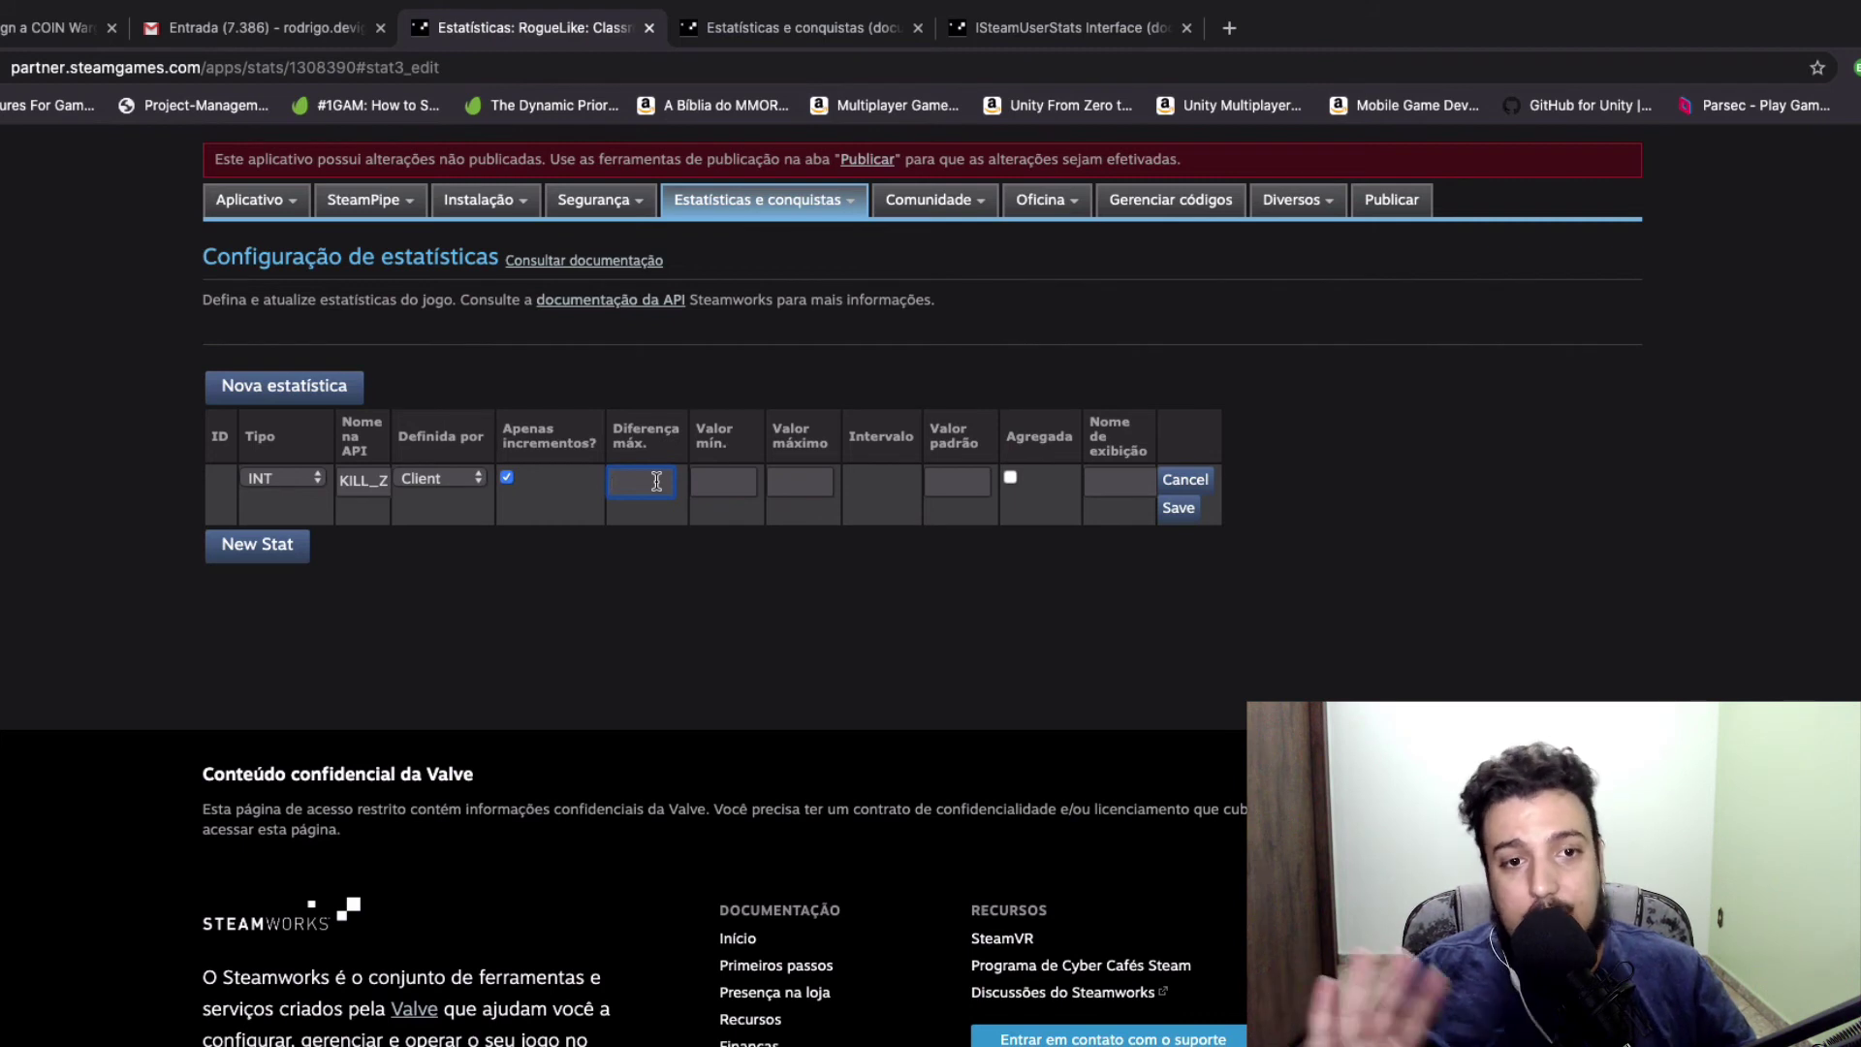
pyautogui.click(706, 481)
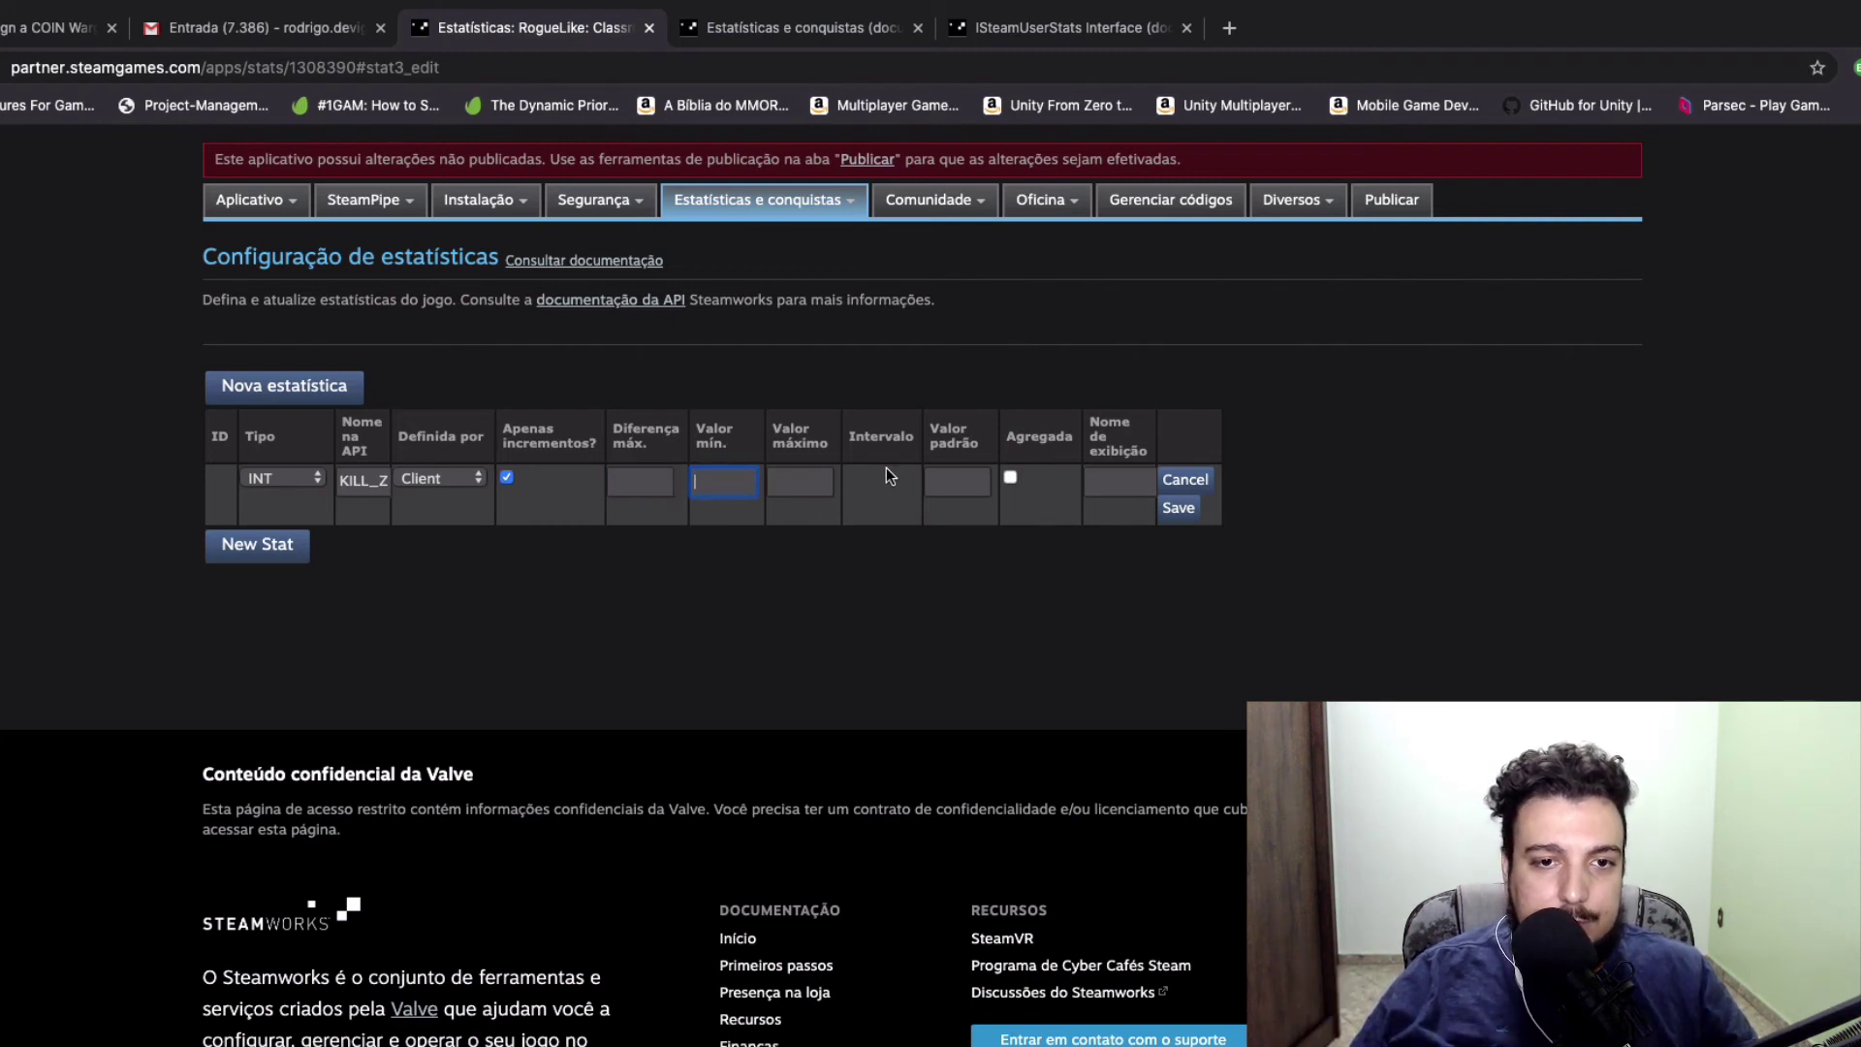
pyautogui.write('0')
pyautogui.click(819, 473)
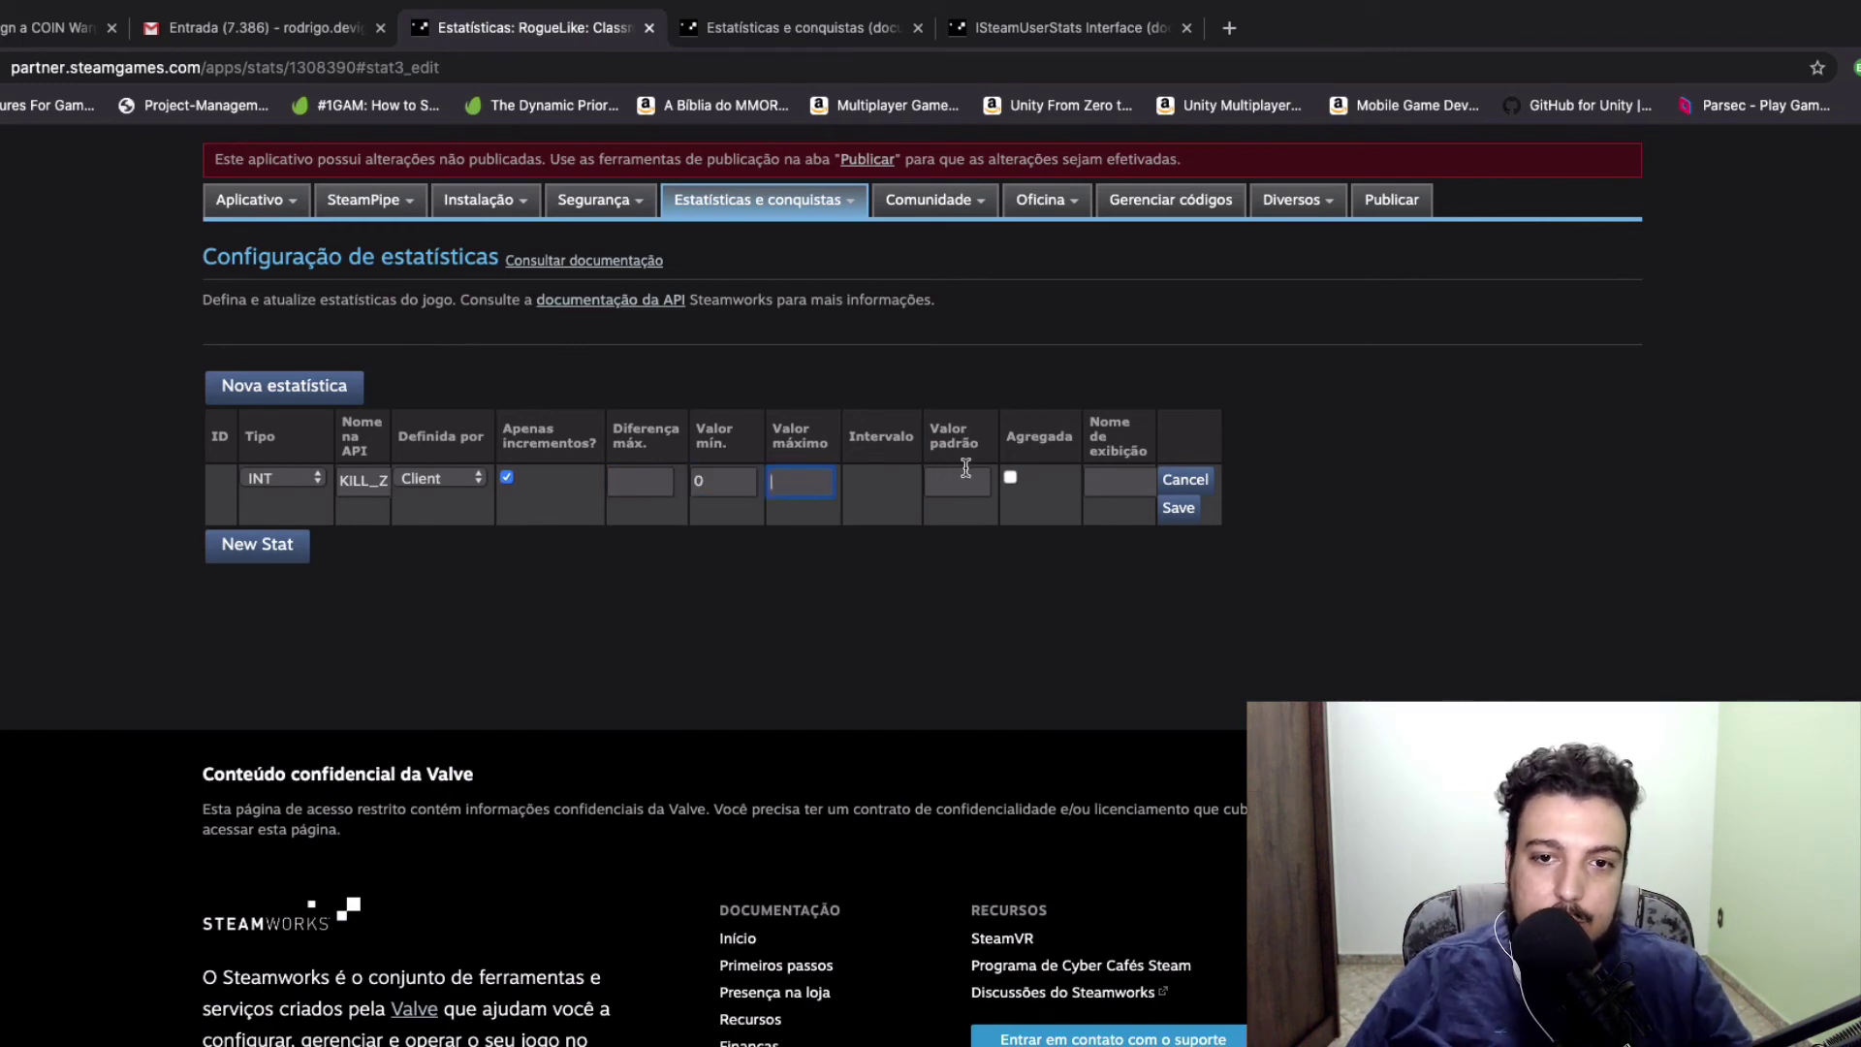
pyautogui.click(961, 475)
pyautogui.write('0')
pyautogui.click(797, 482)
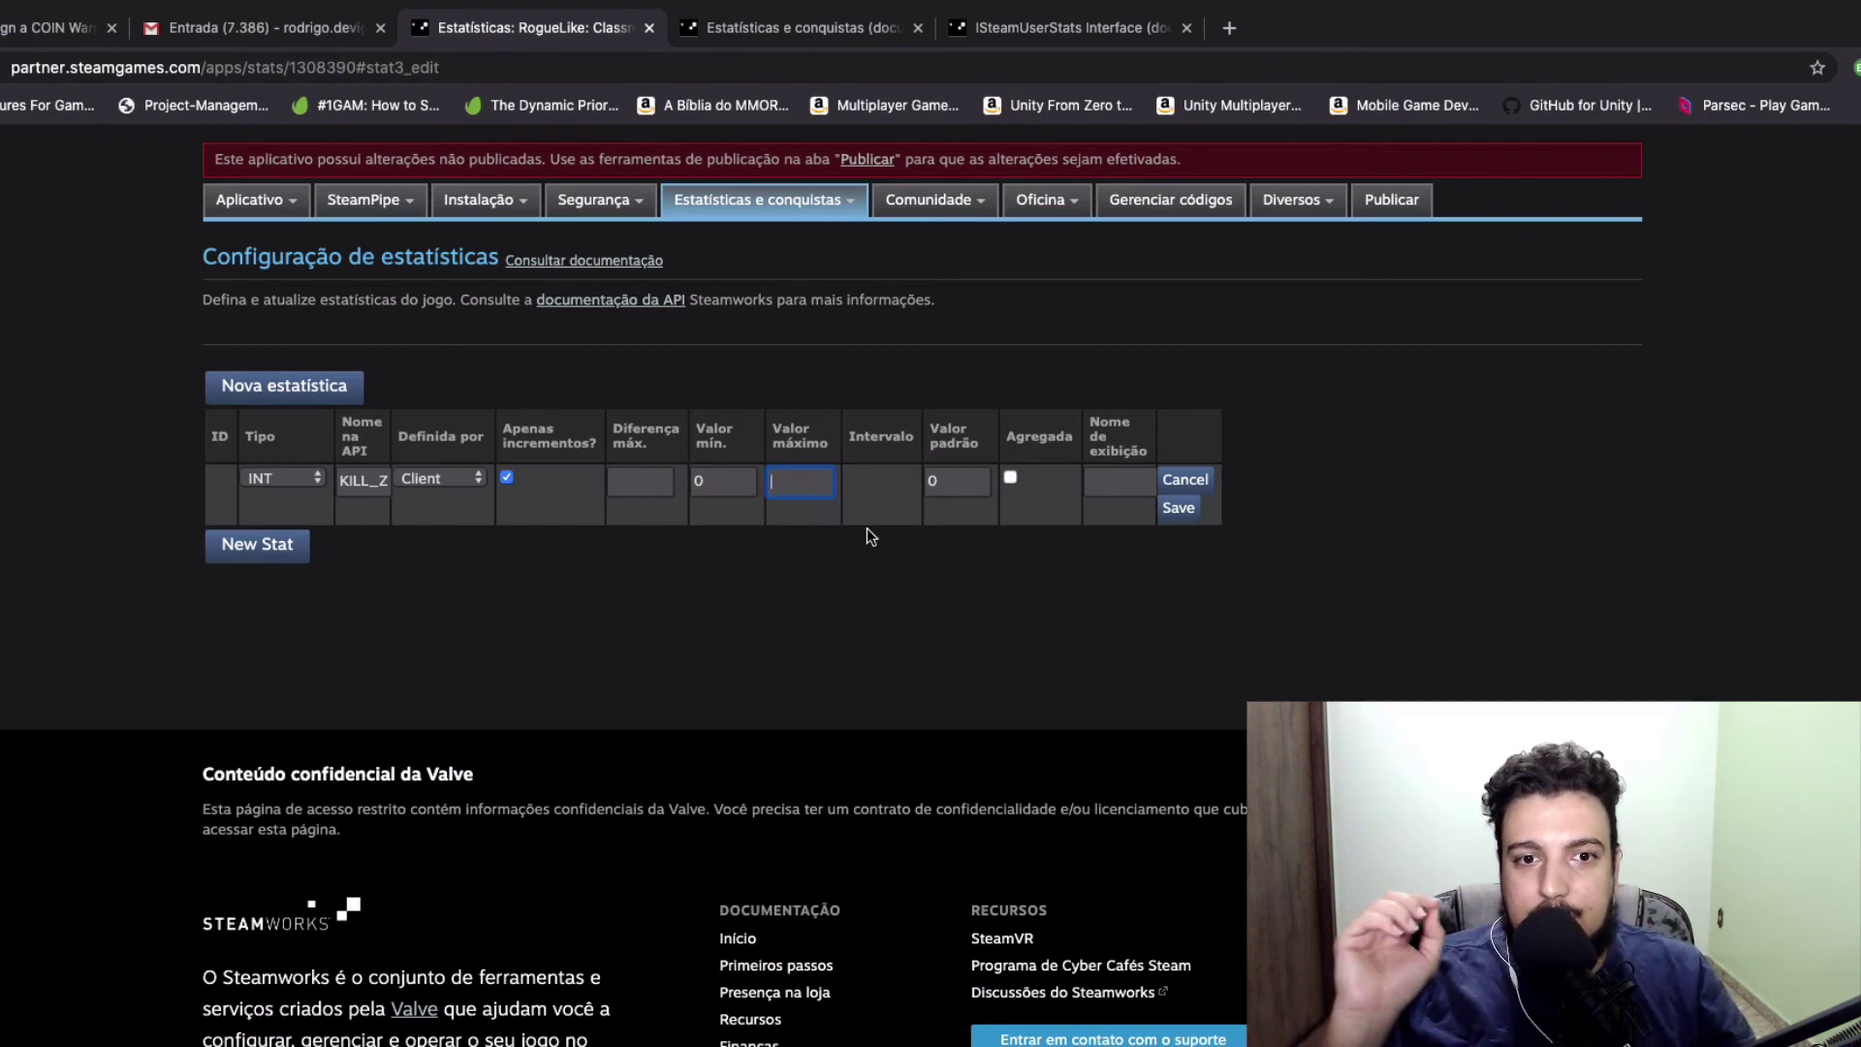
pyautogui.write('1')
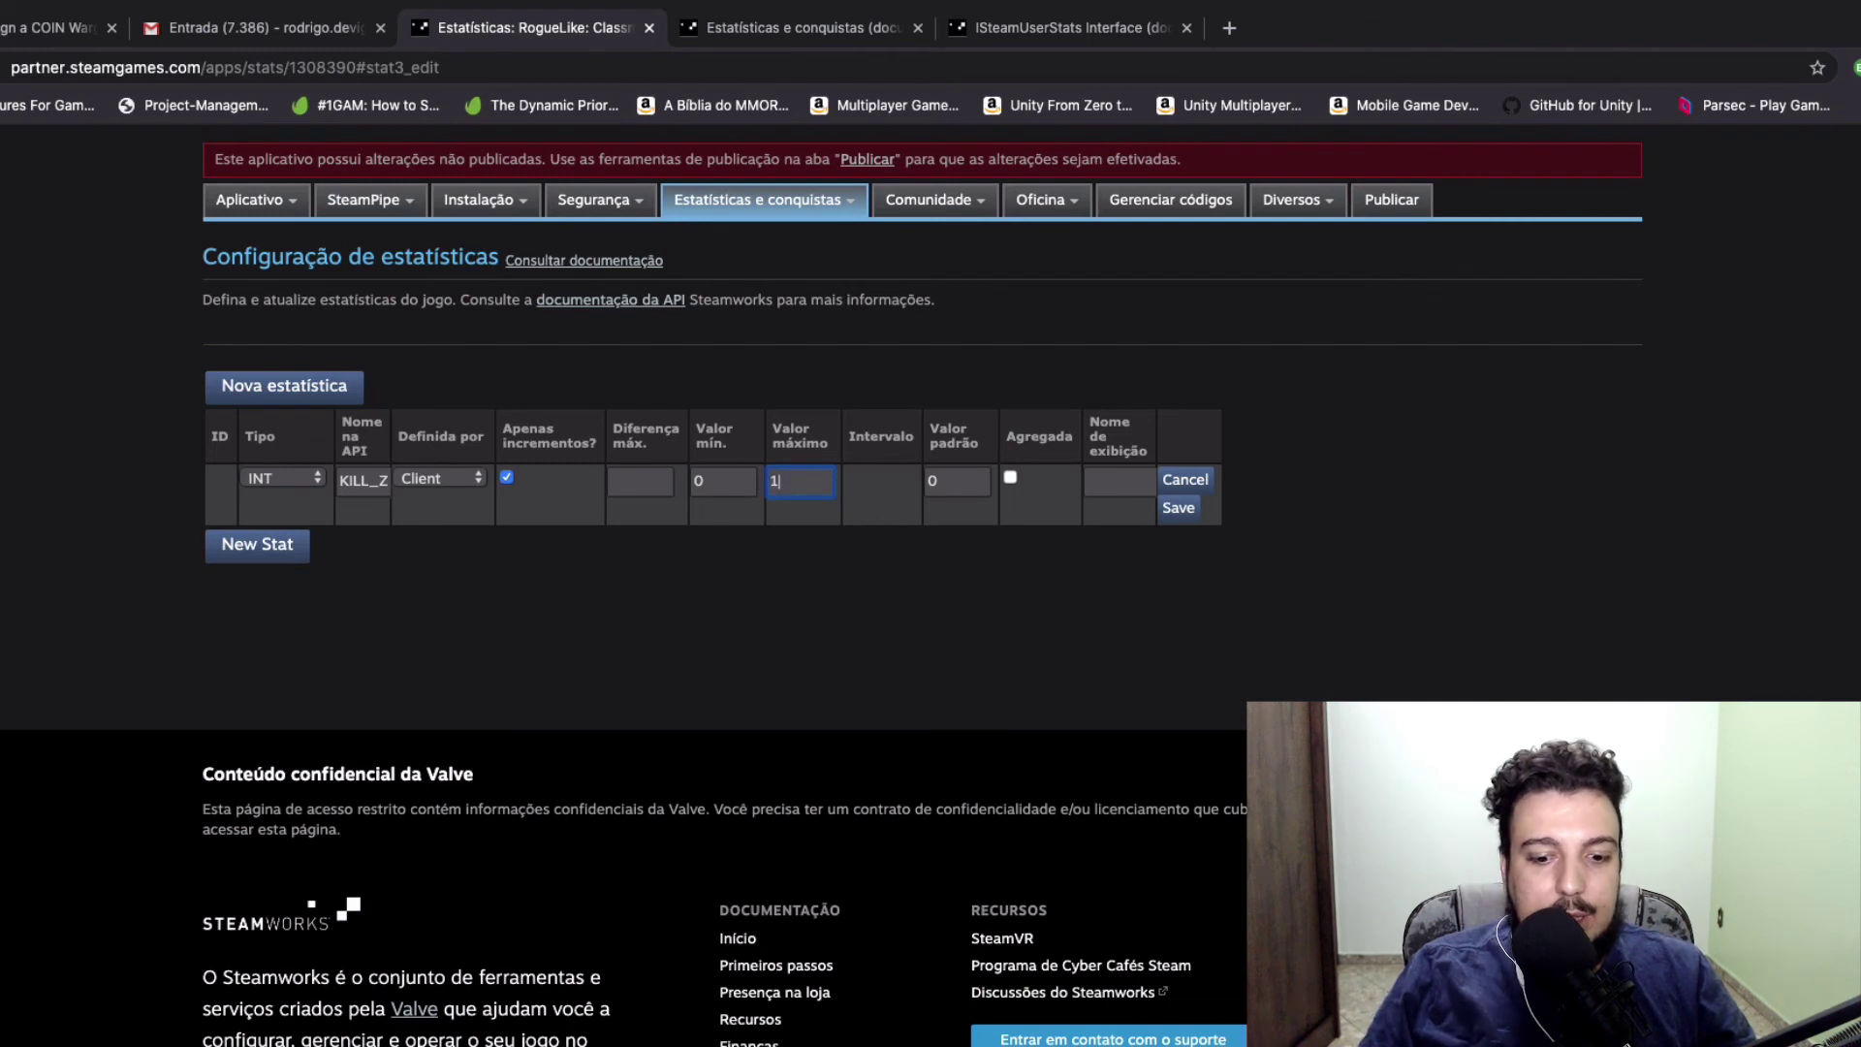
pyautogui.write('00')
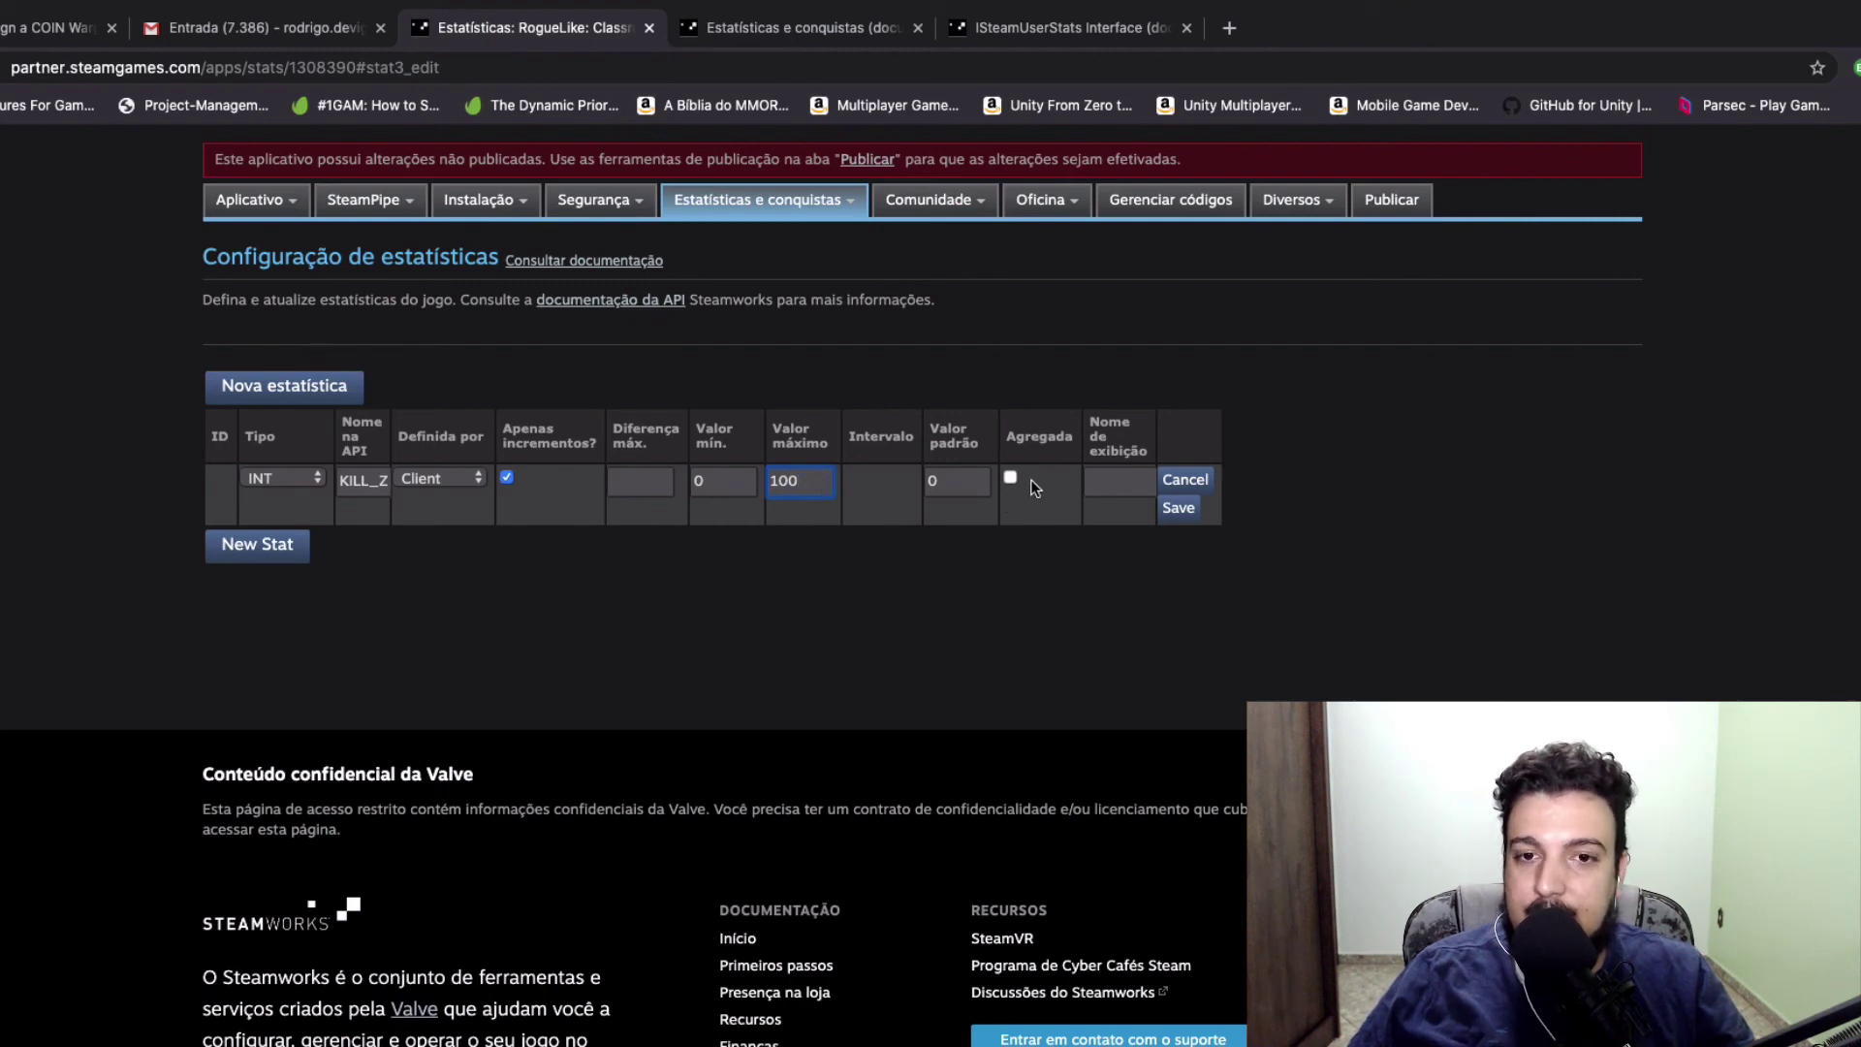
# Set the KILL_ZOMBIES statistic's display name to "Número de Zumbis mortos" and save the statistic
pyautogui.click(1090, 491)
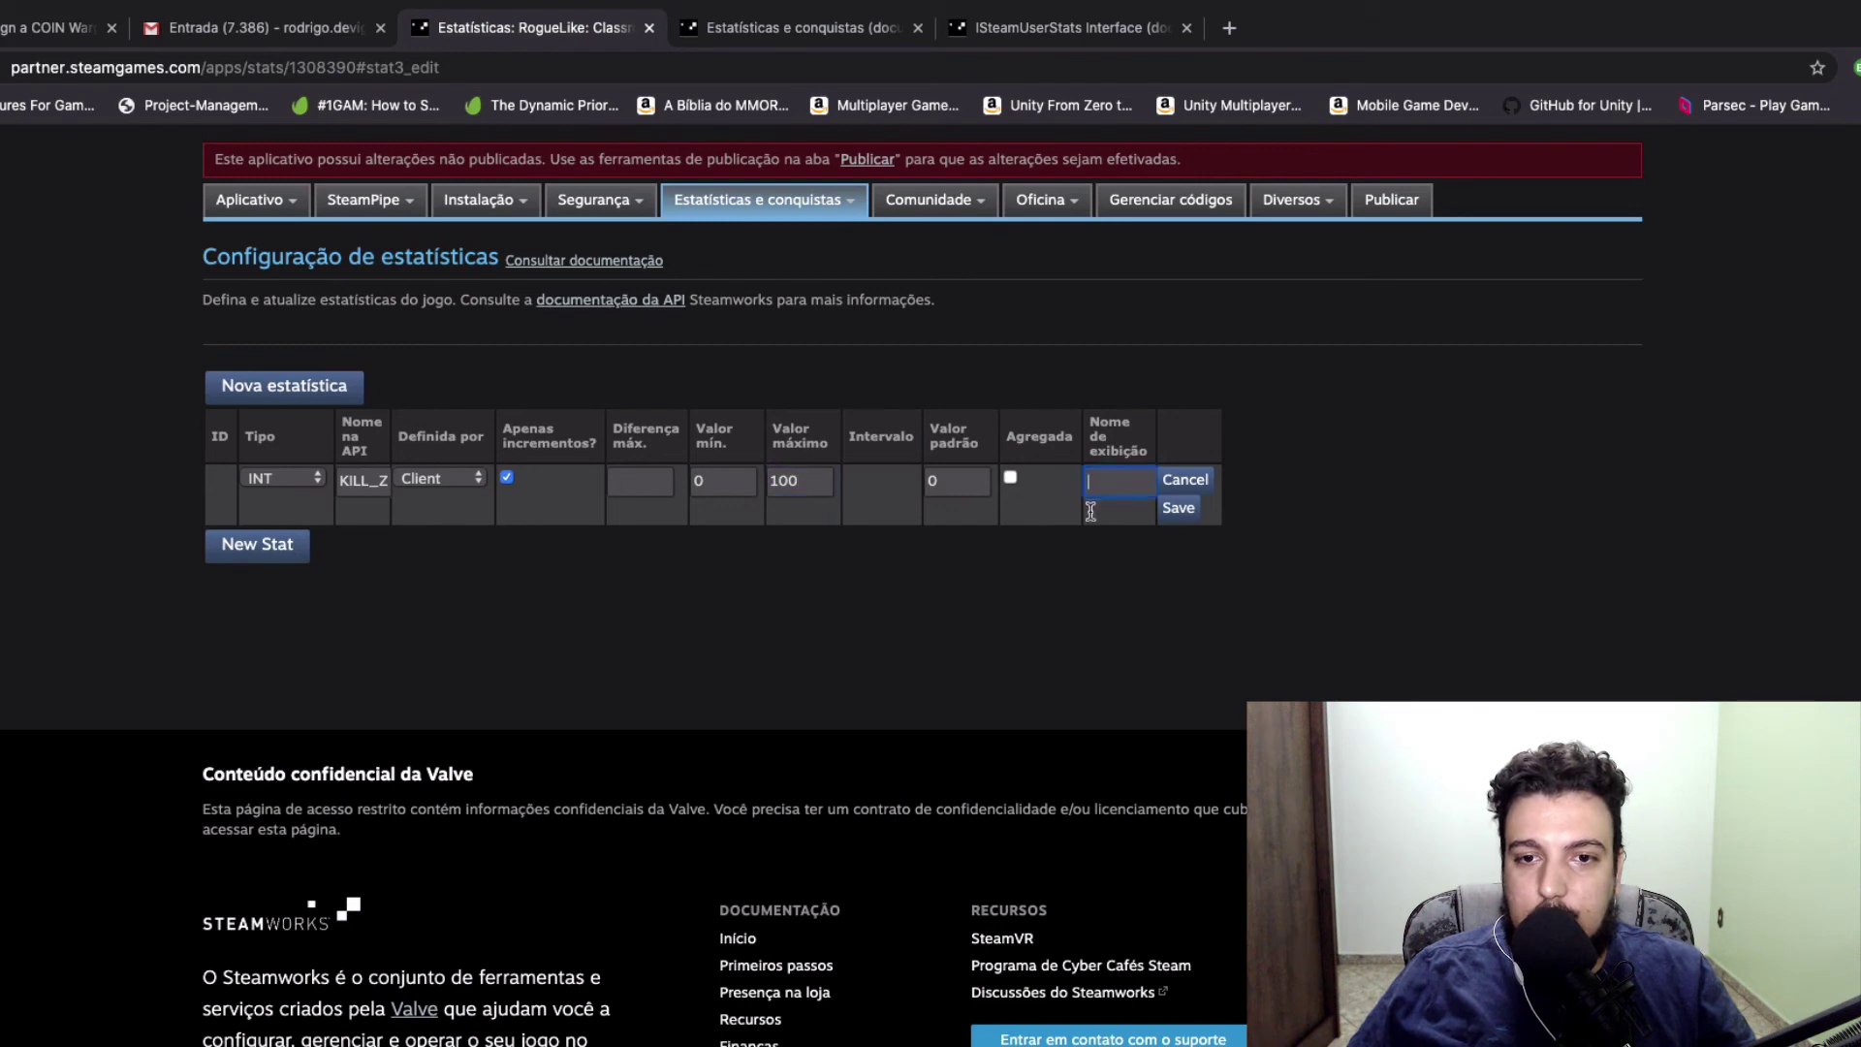
pyautogui.write('N')
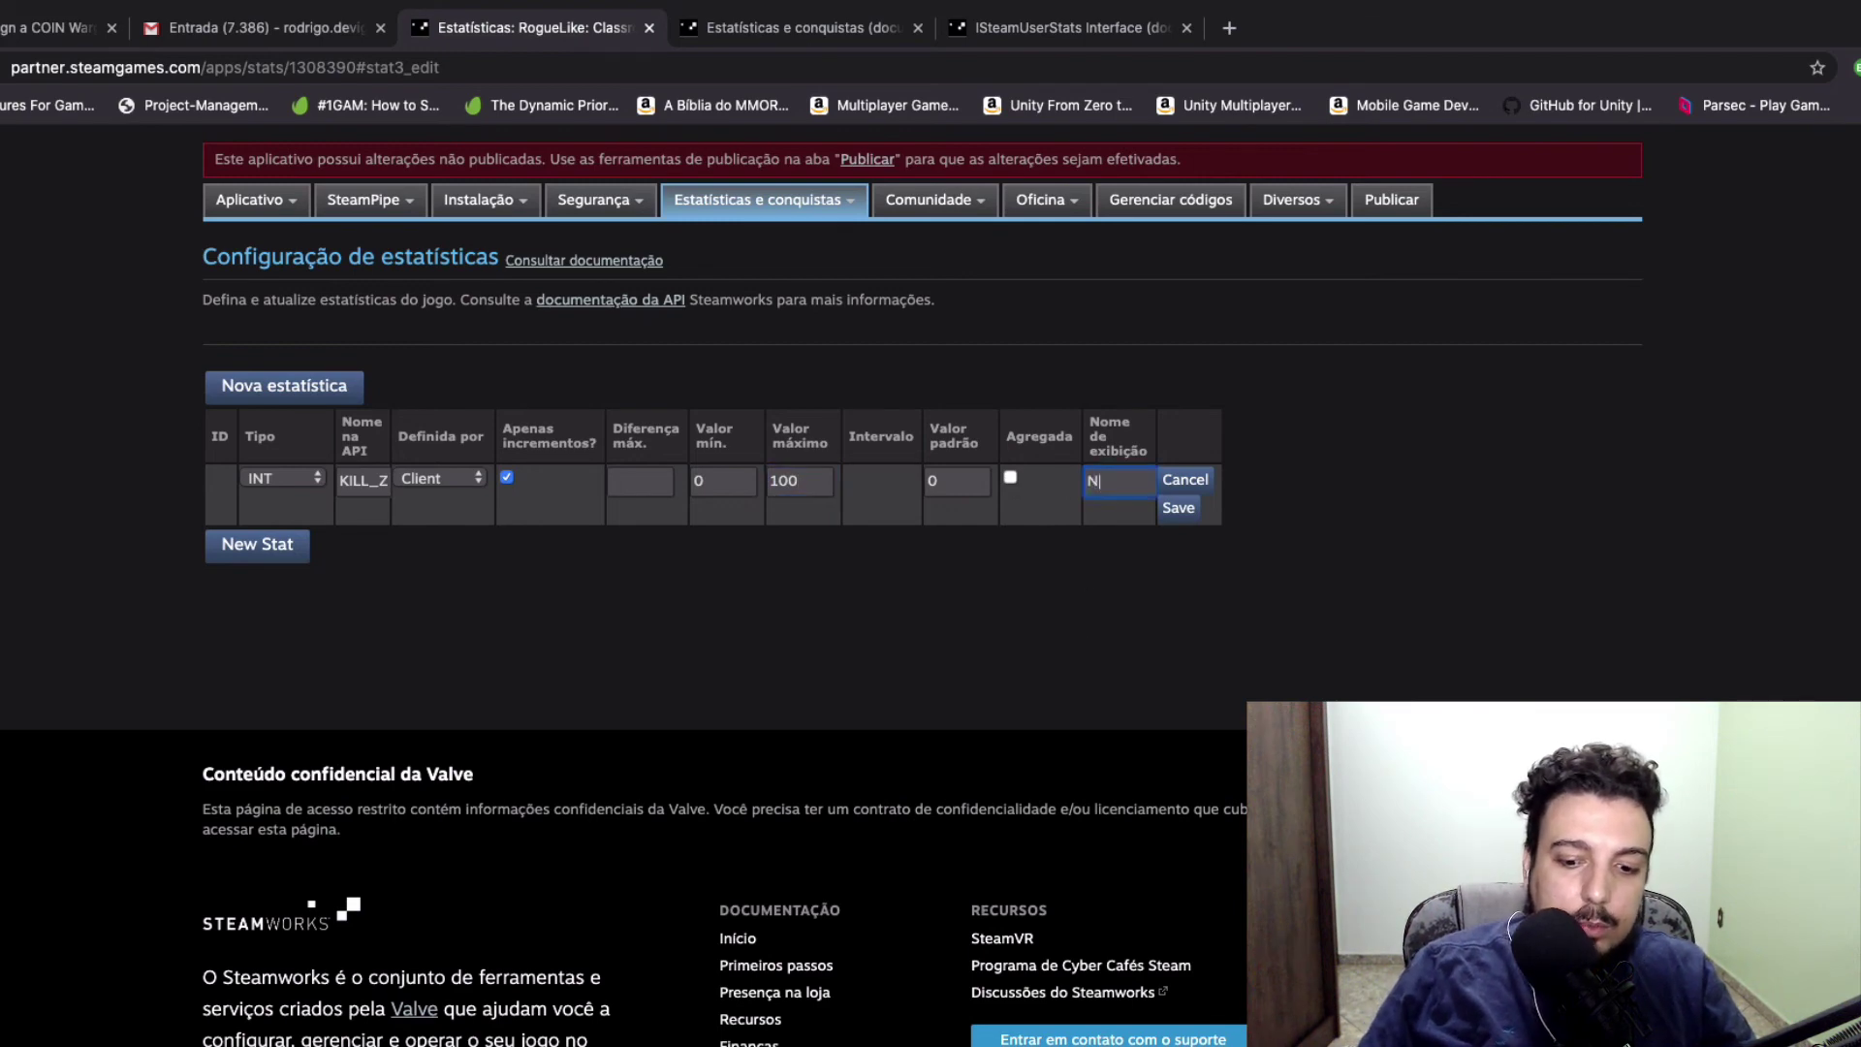
pyautogui.write('úmero de')
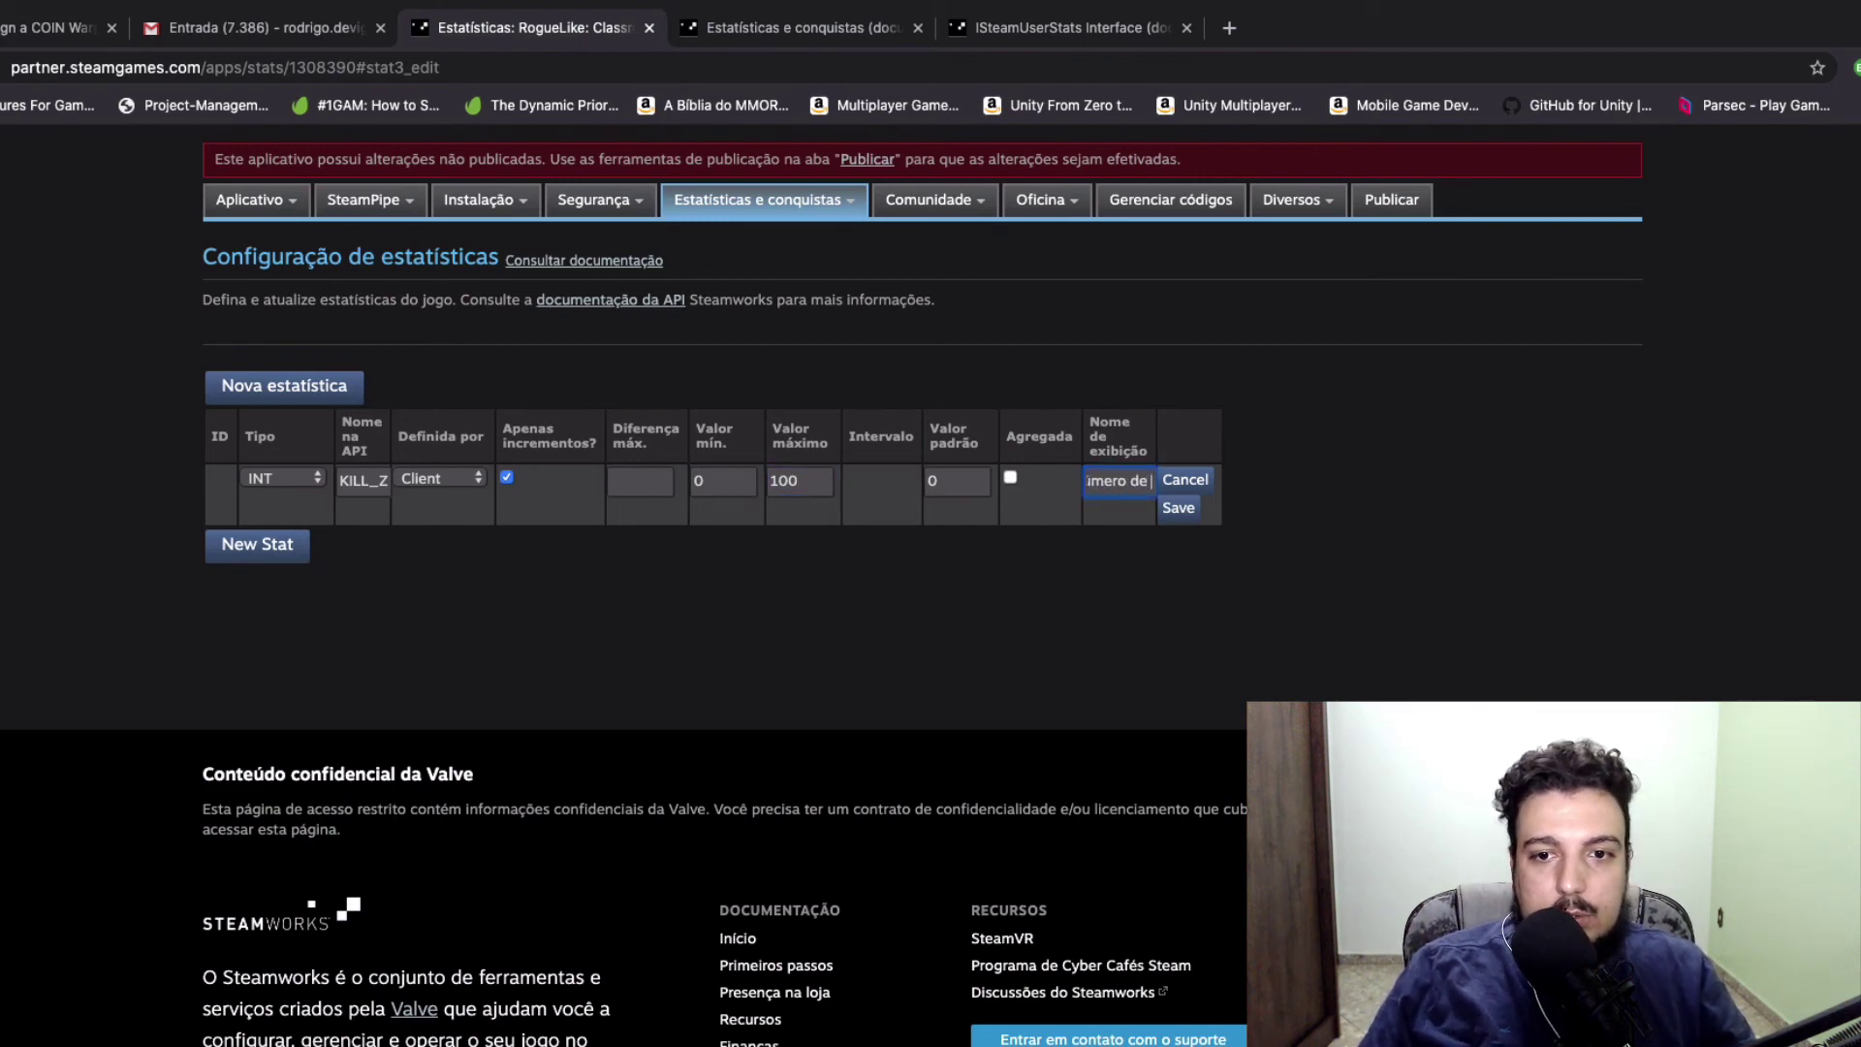
pyautogui.write(' Zumbis')
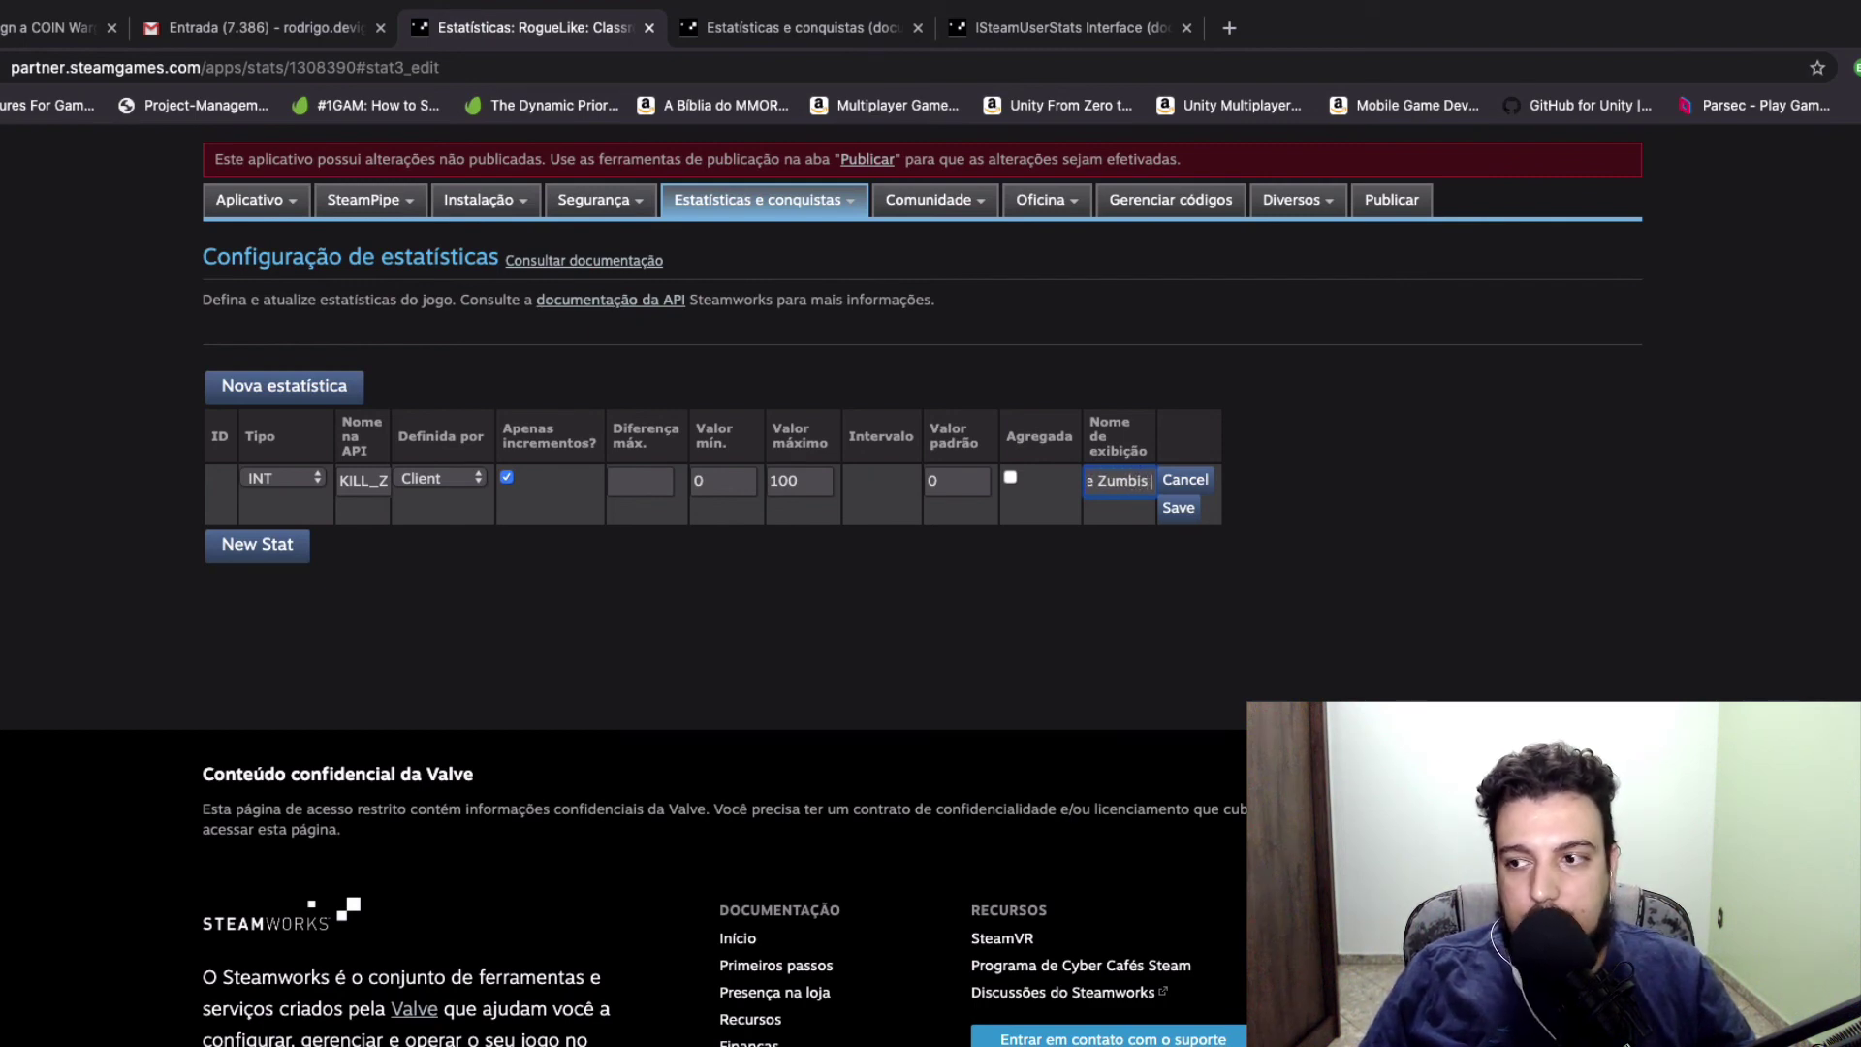
pyautogui.write(' mortos')
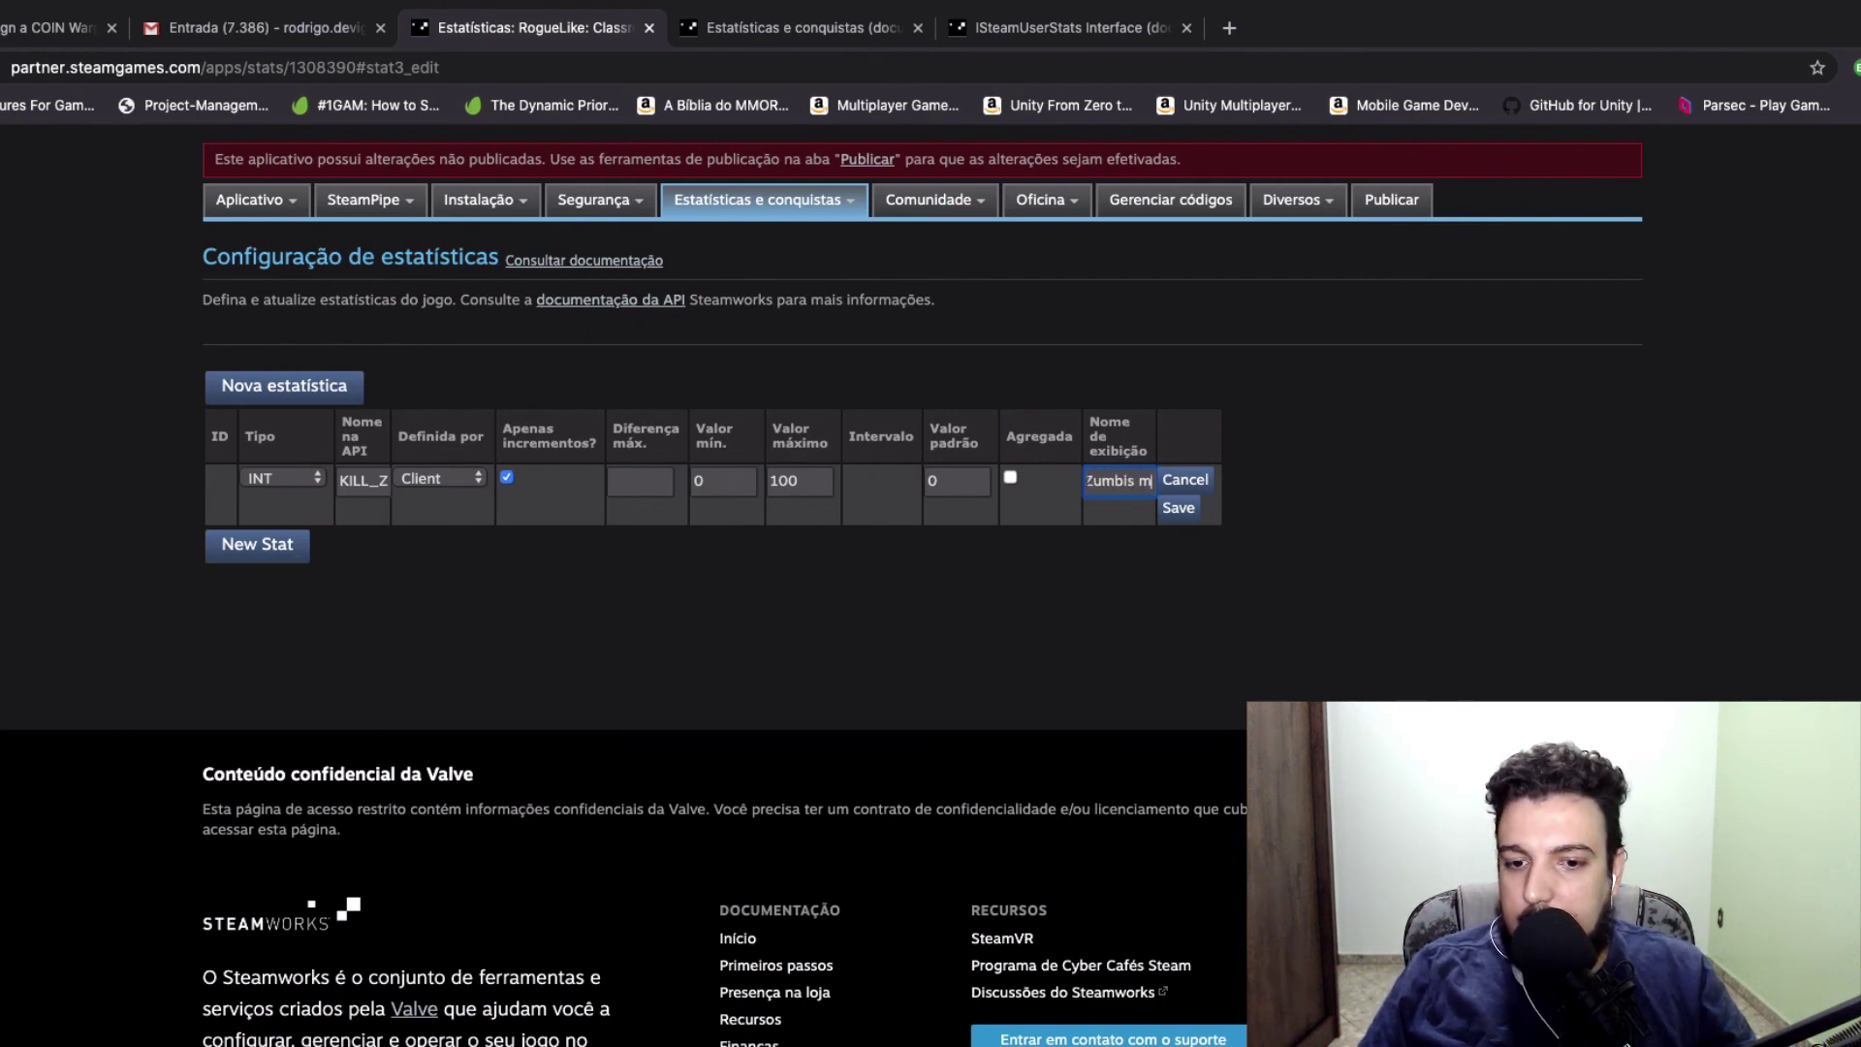
pyautogui.press('Tab')
pyautogui.press('Tab')
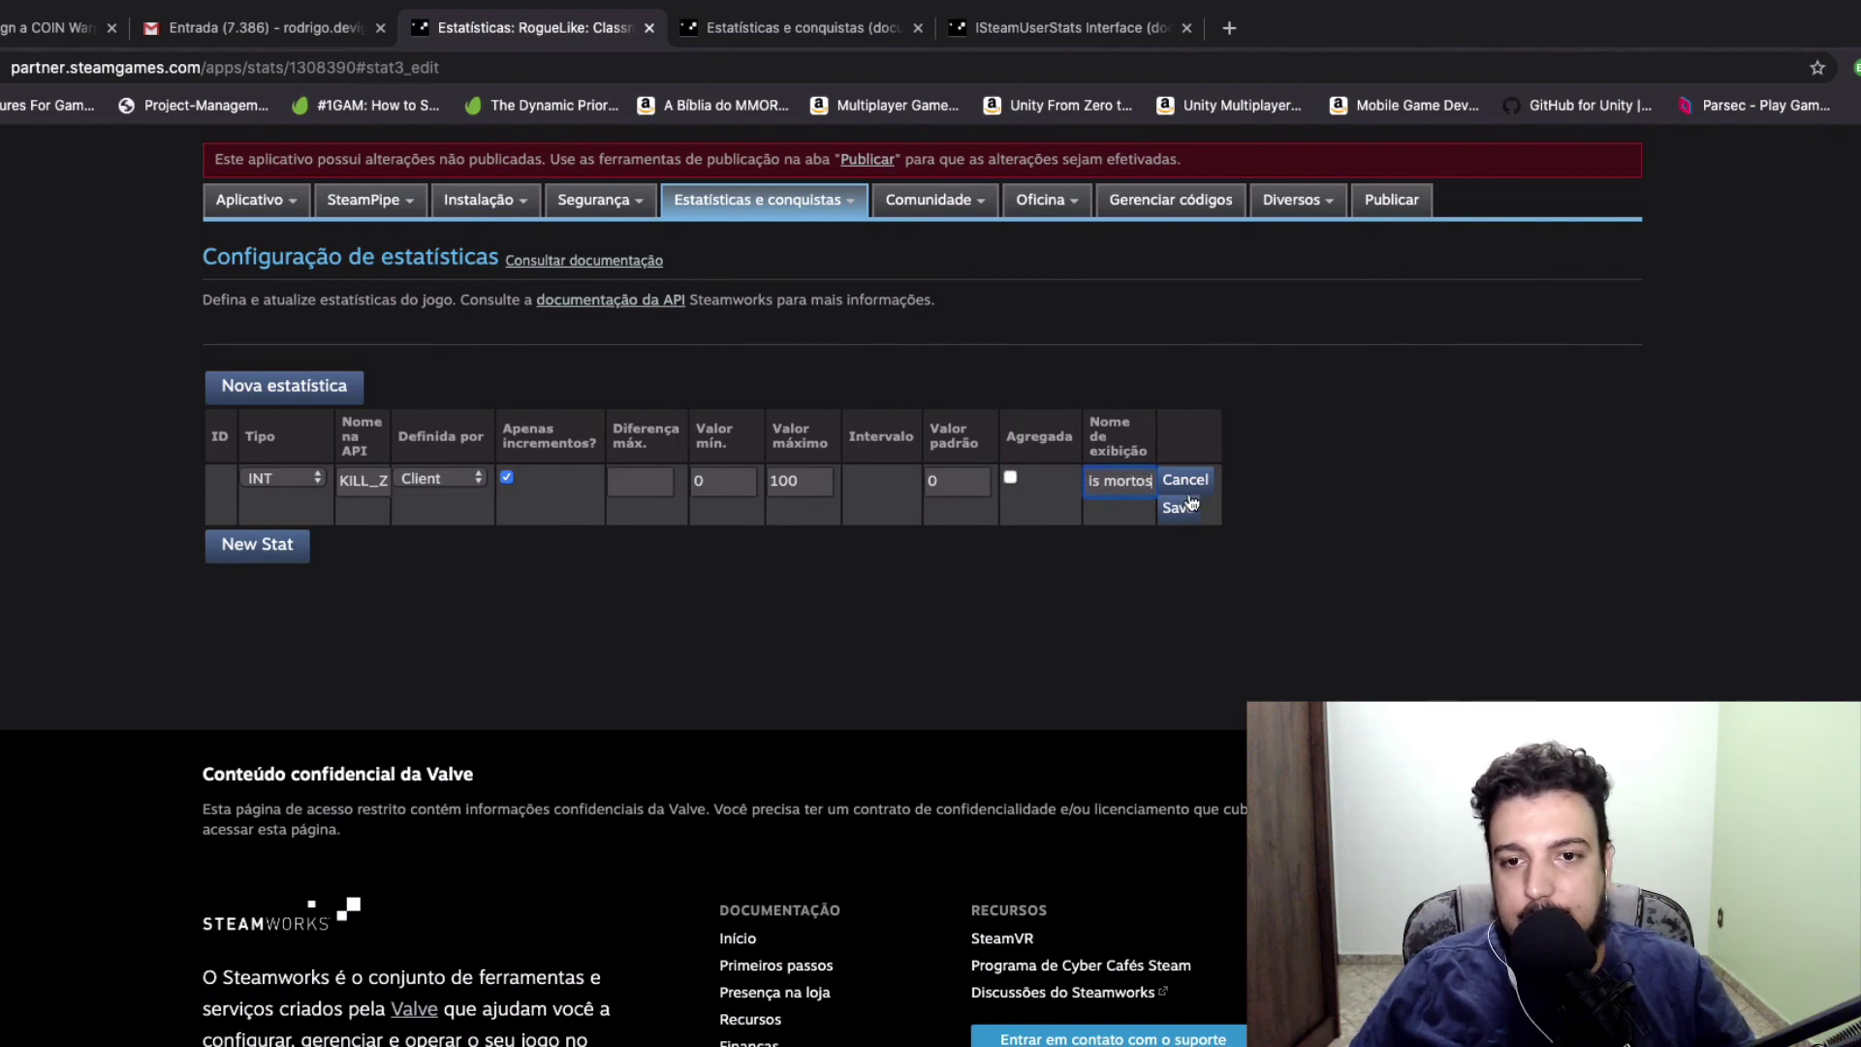
pyautogui.press('Return')
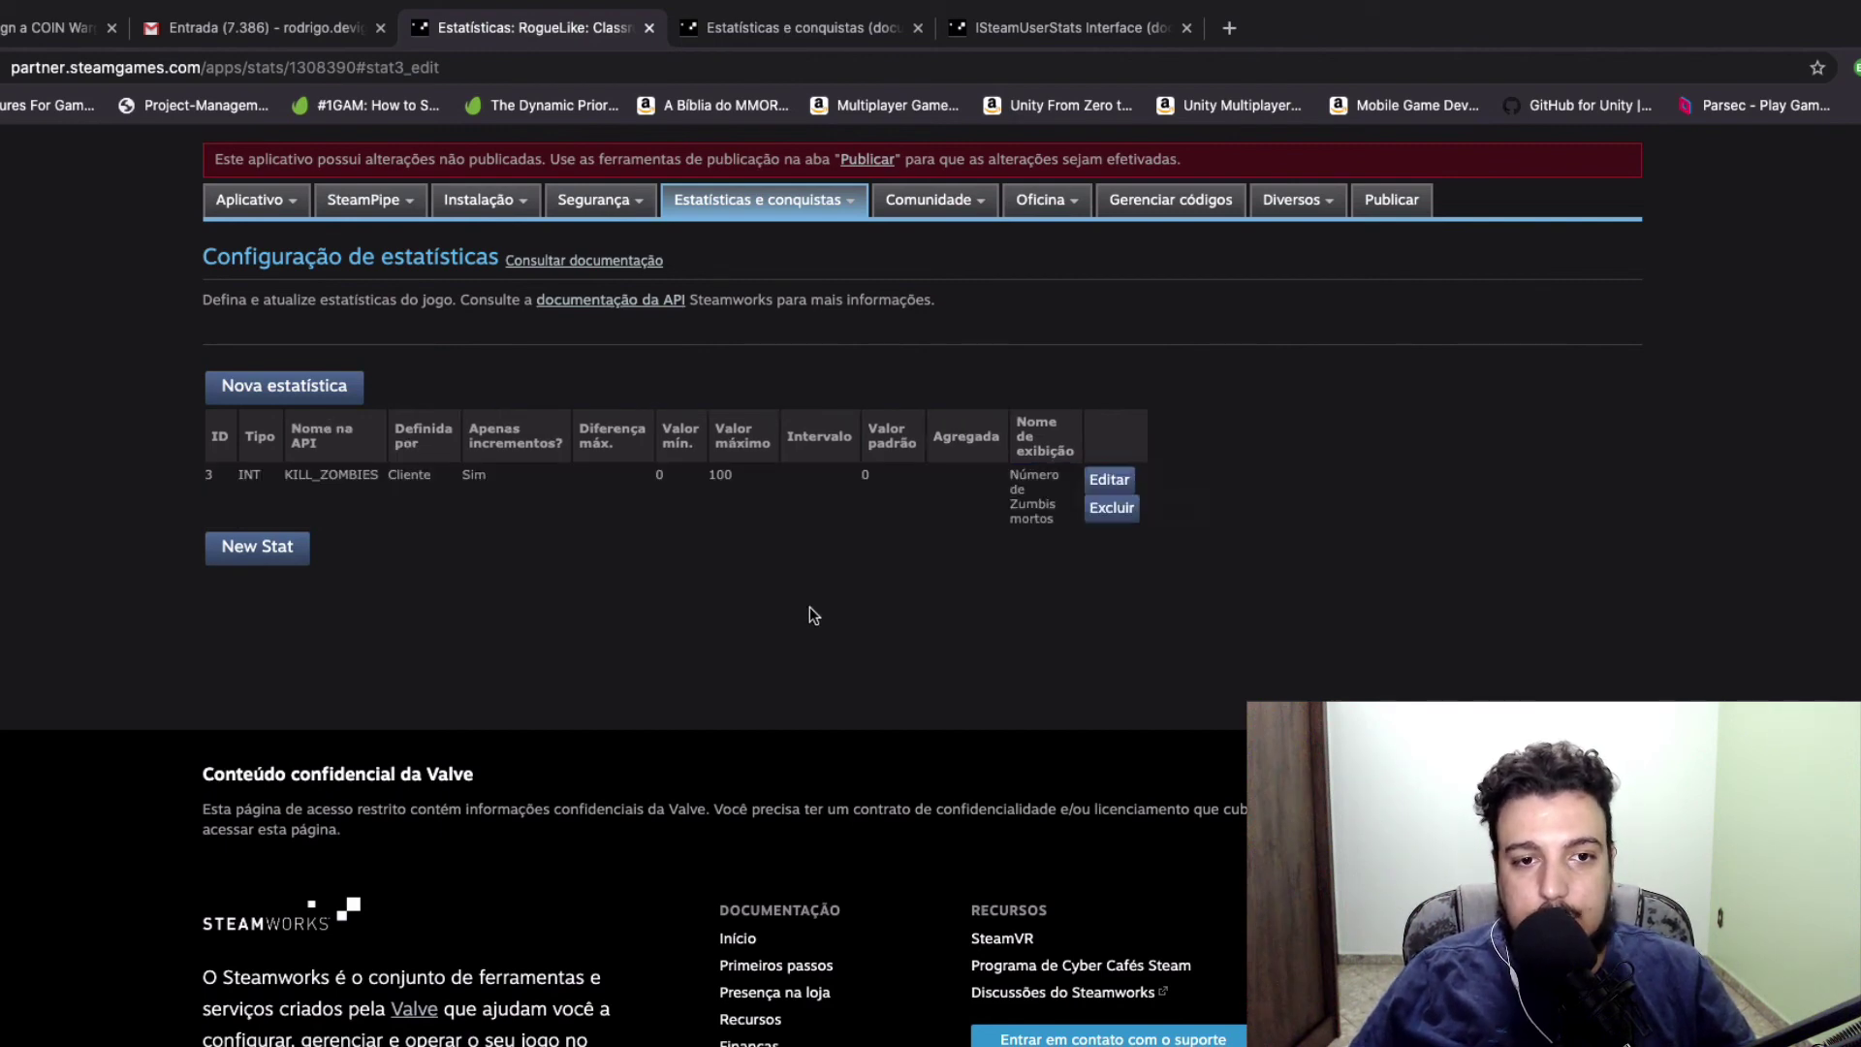
# Add a new achievement in the game's achievements configuration and set its API name to 100_ZOMBIES_KILL
pyautogui.moveTo(805, 196)
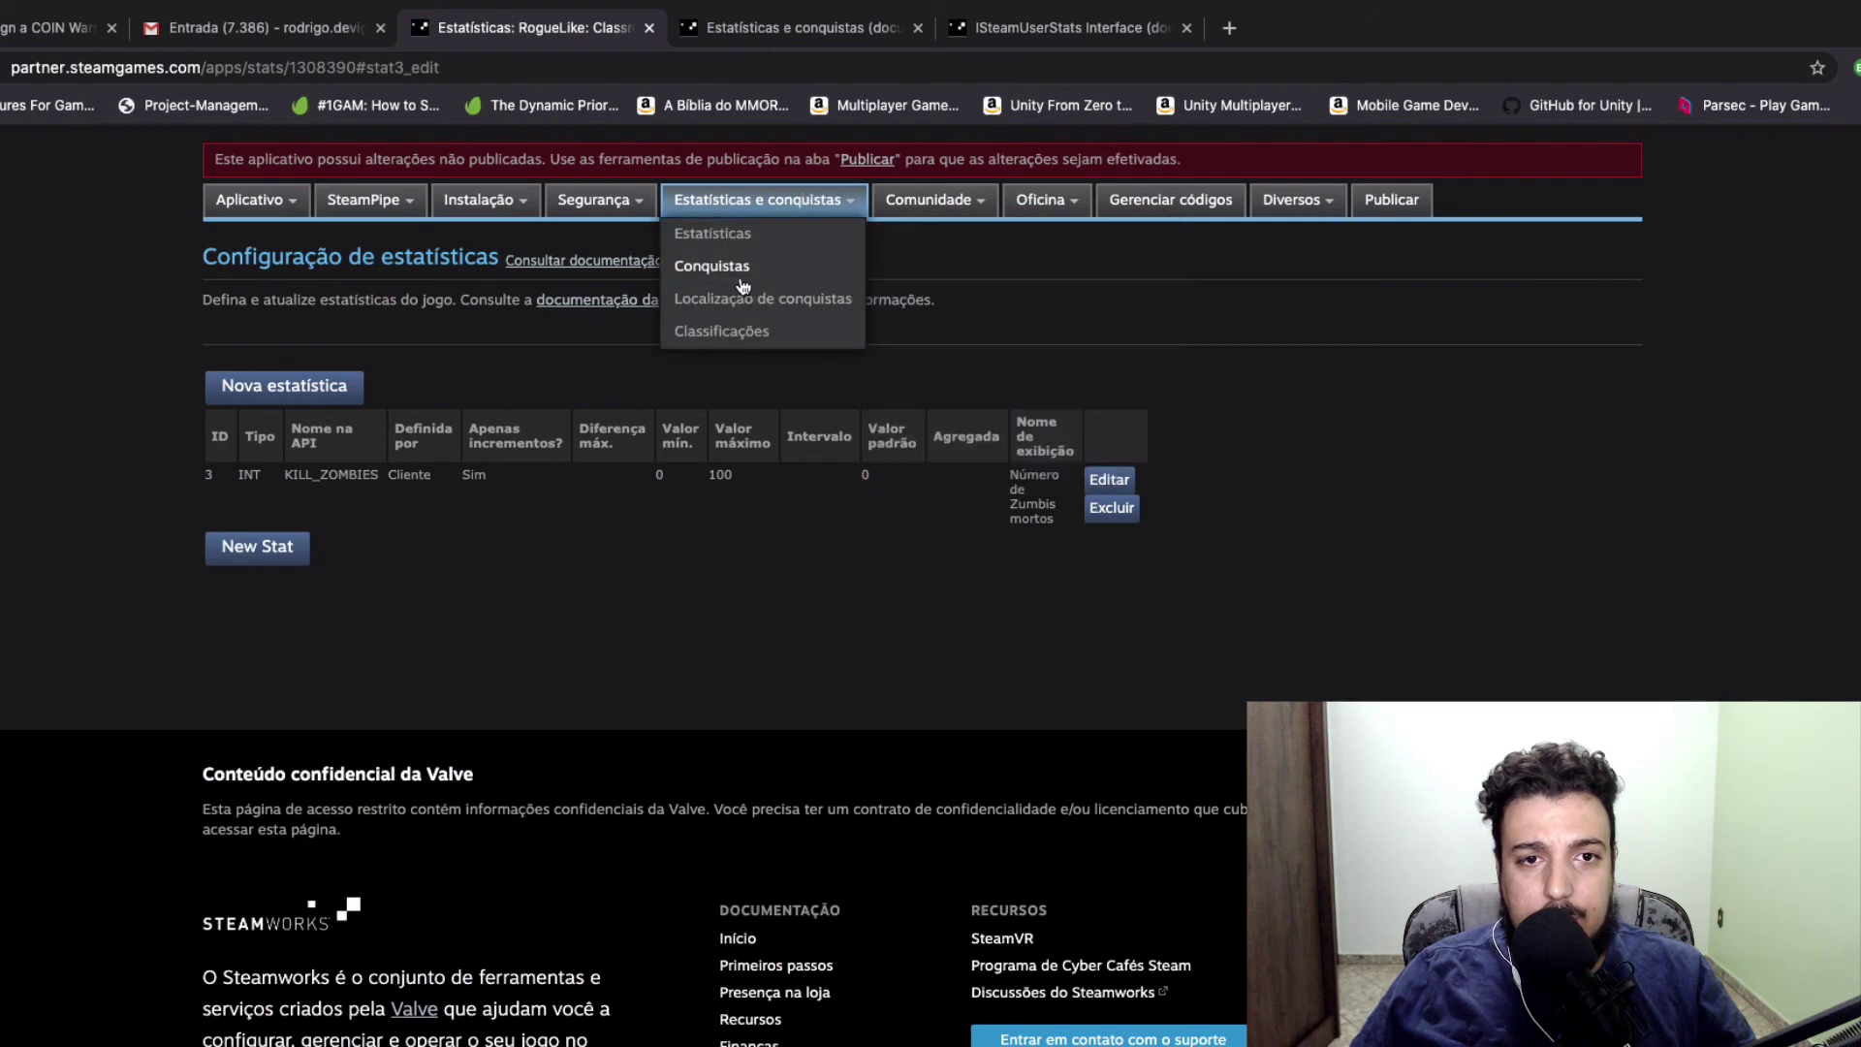
pyautogui.click(730, 276)
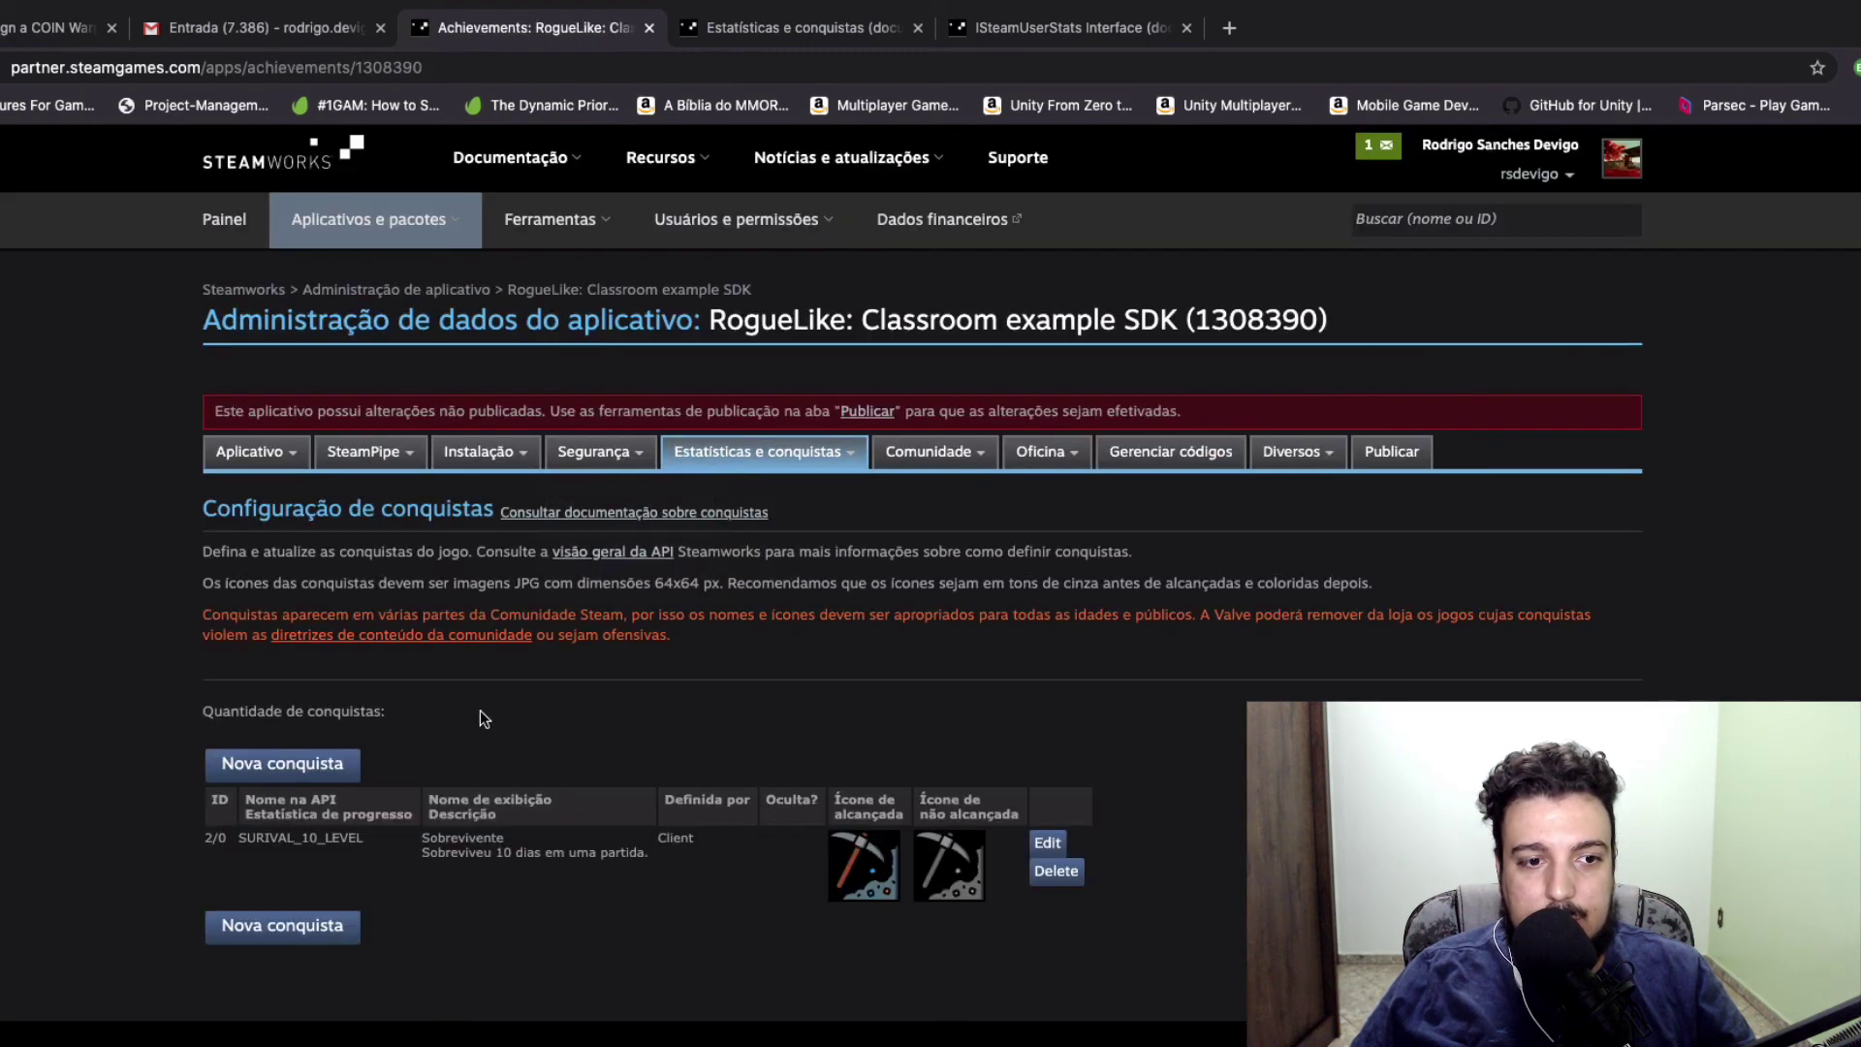
pyautogui.scroll(-3, 480, 709)
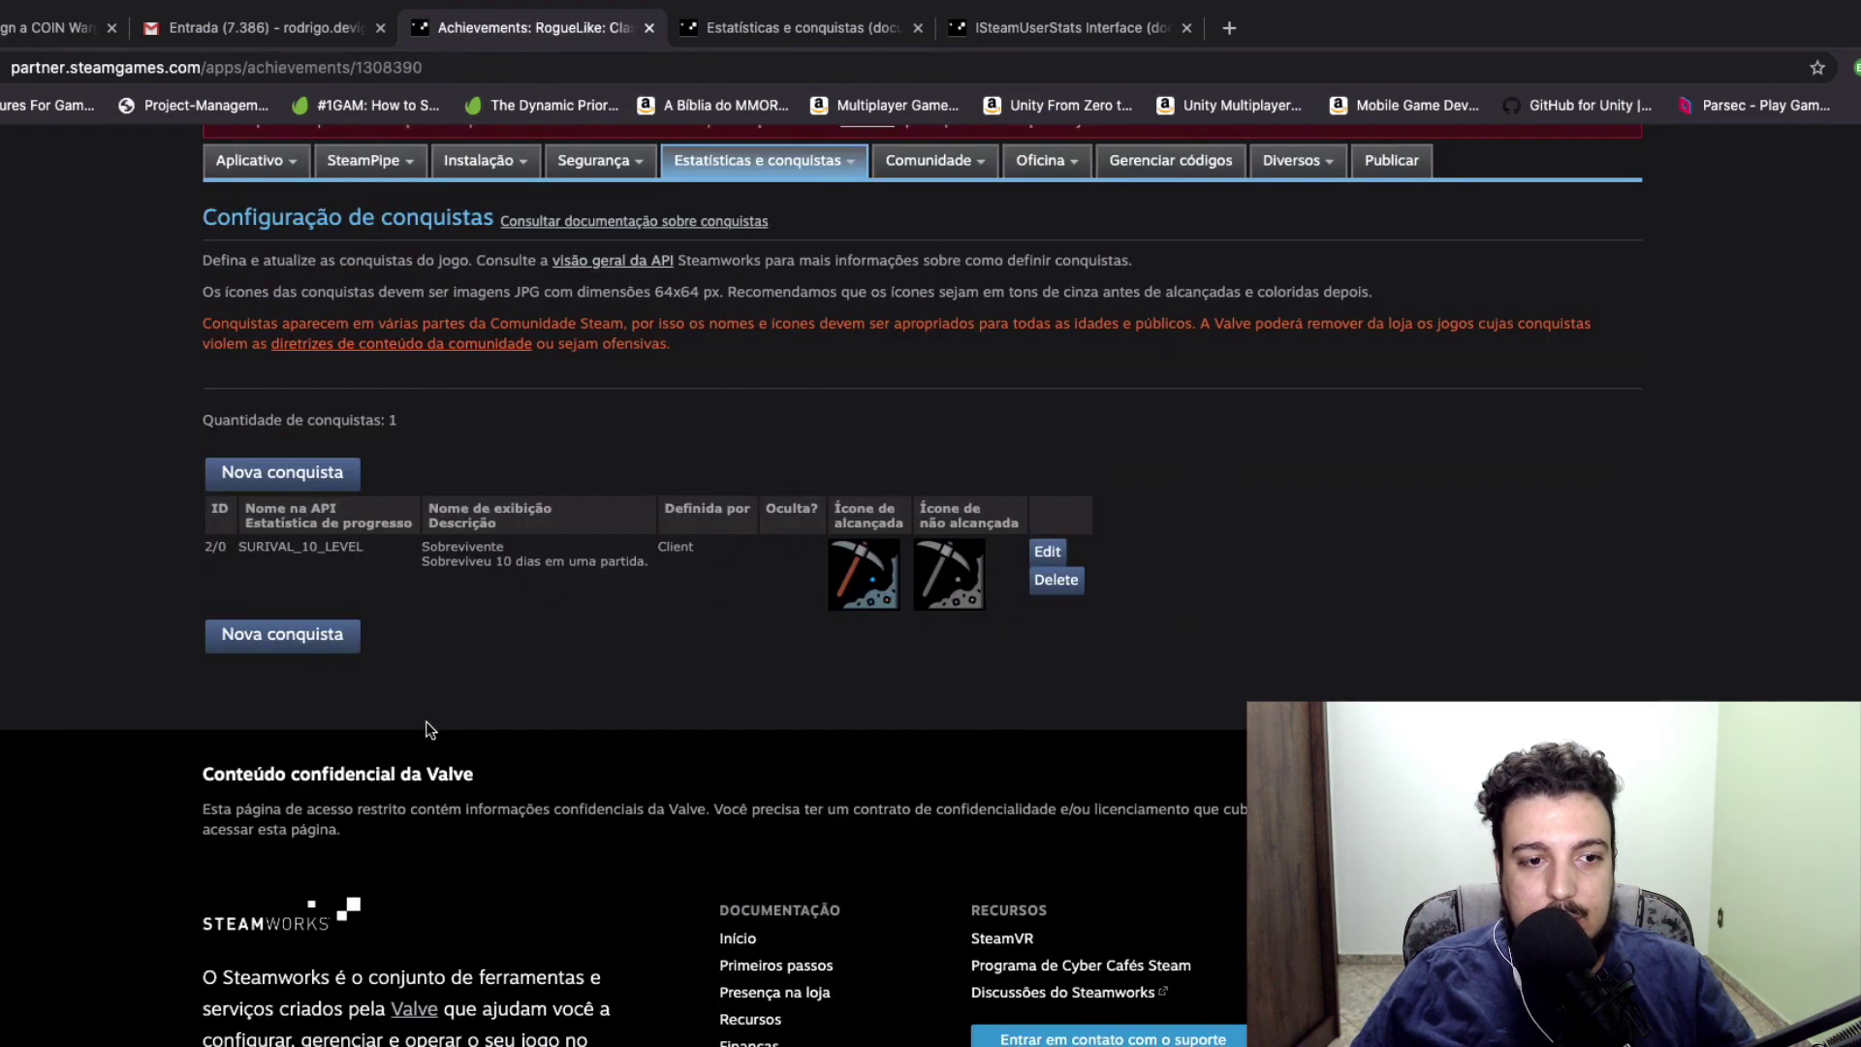
pyautogui.click(315, 477)
pyautogui.doubleClick(447, 503)
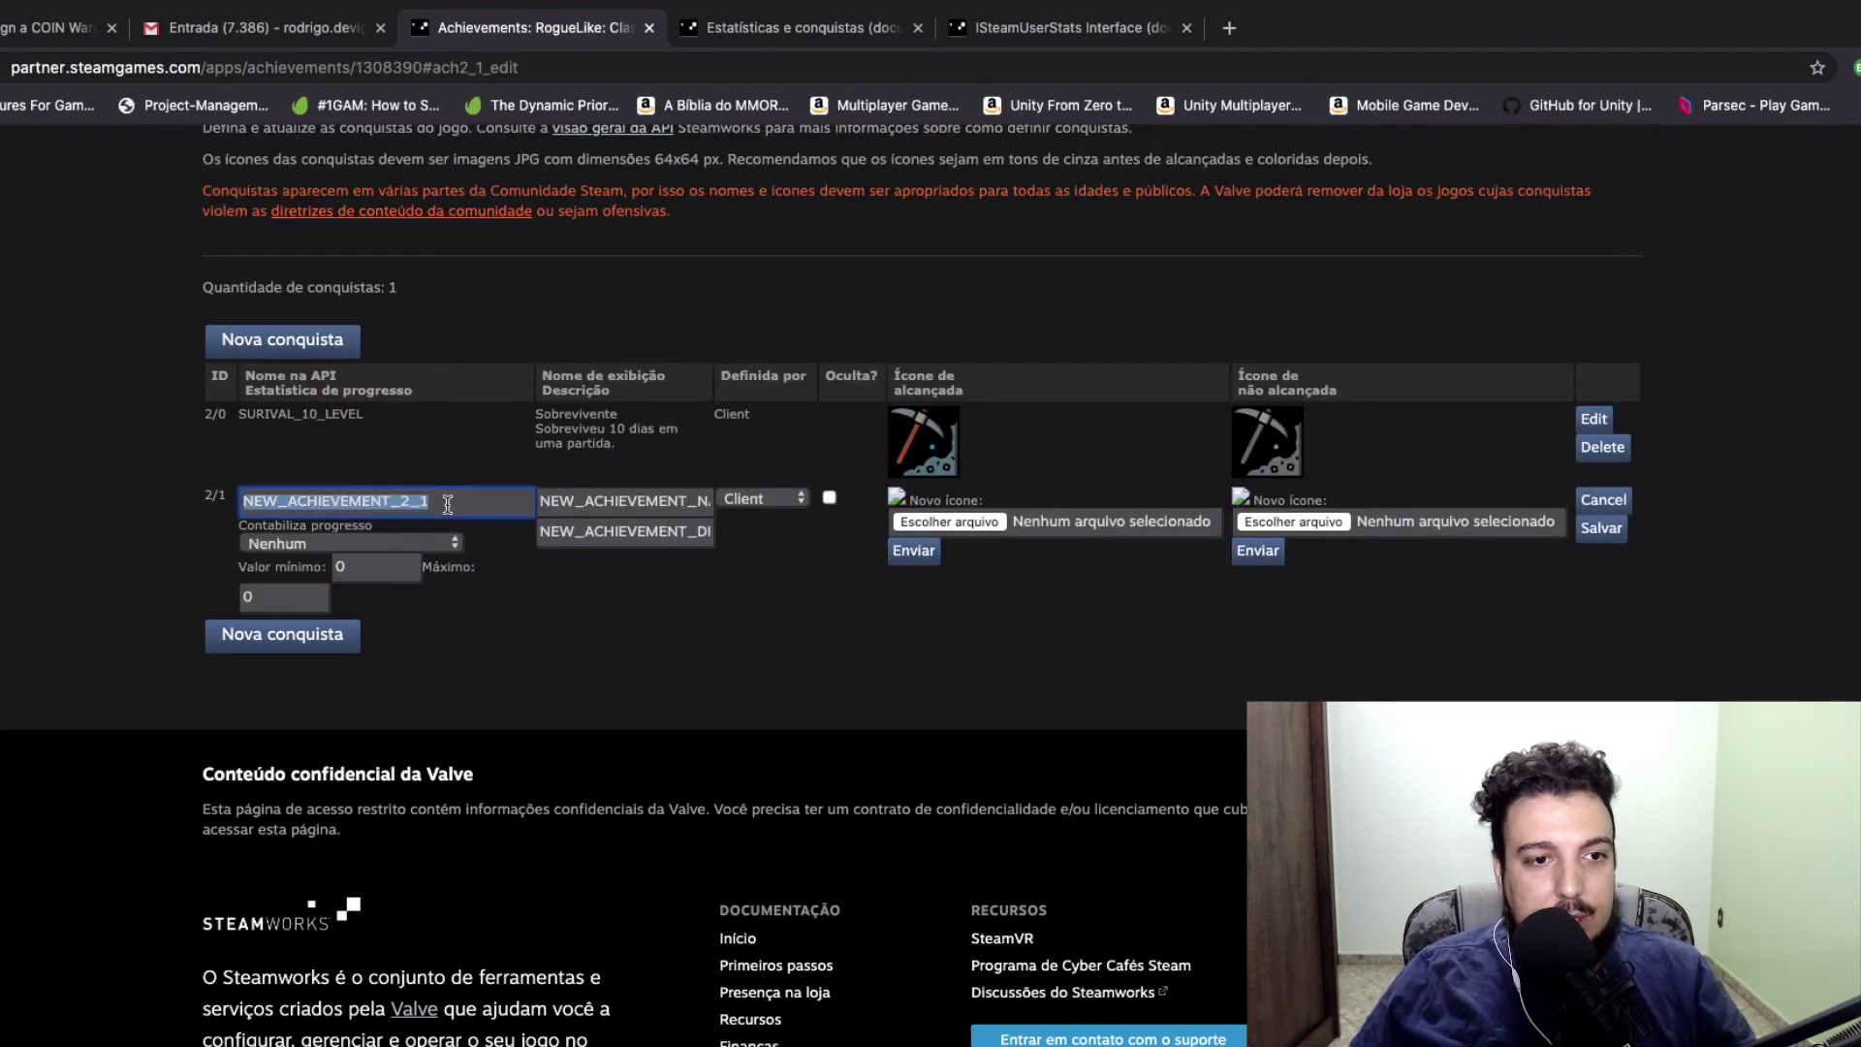
pyautogui.write('_Z')
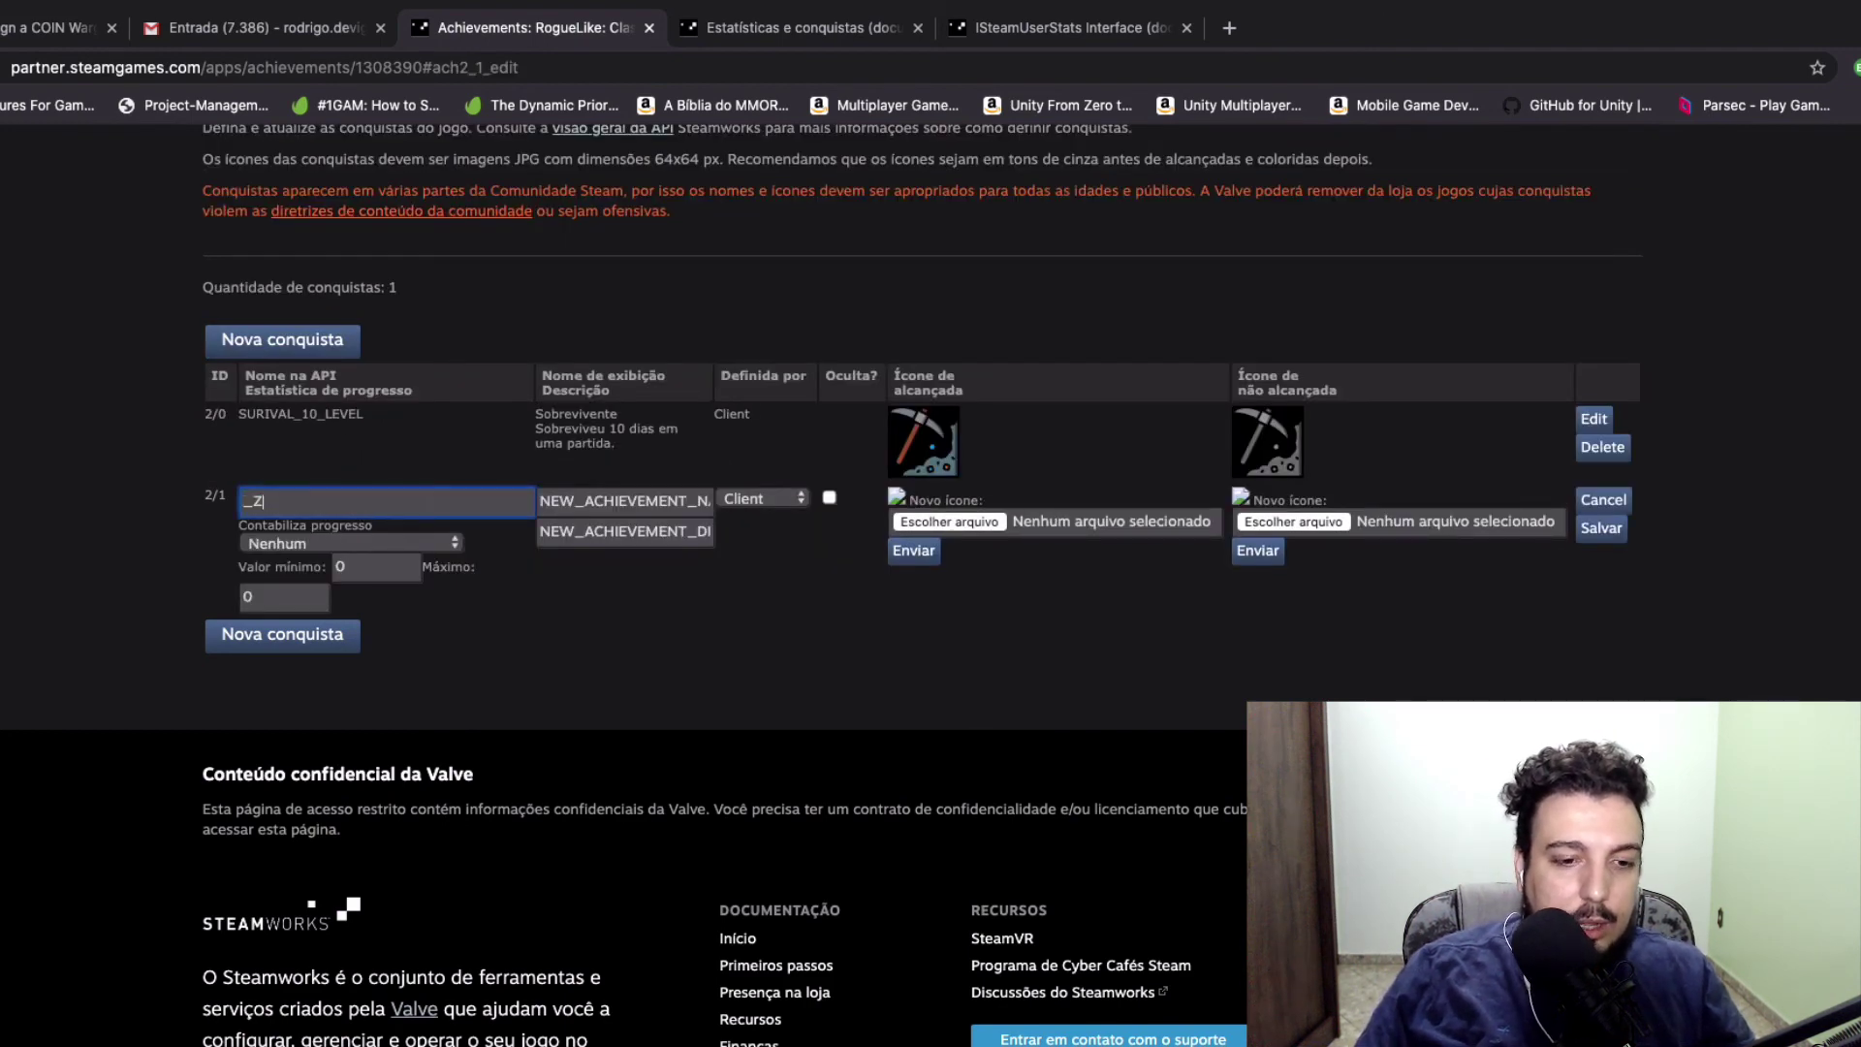
pyautogui.write('100_ZOMI')
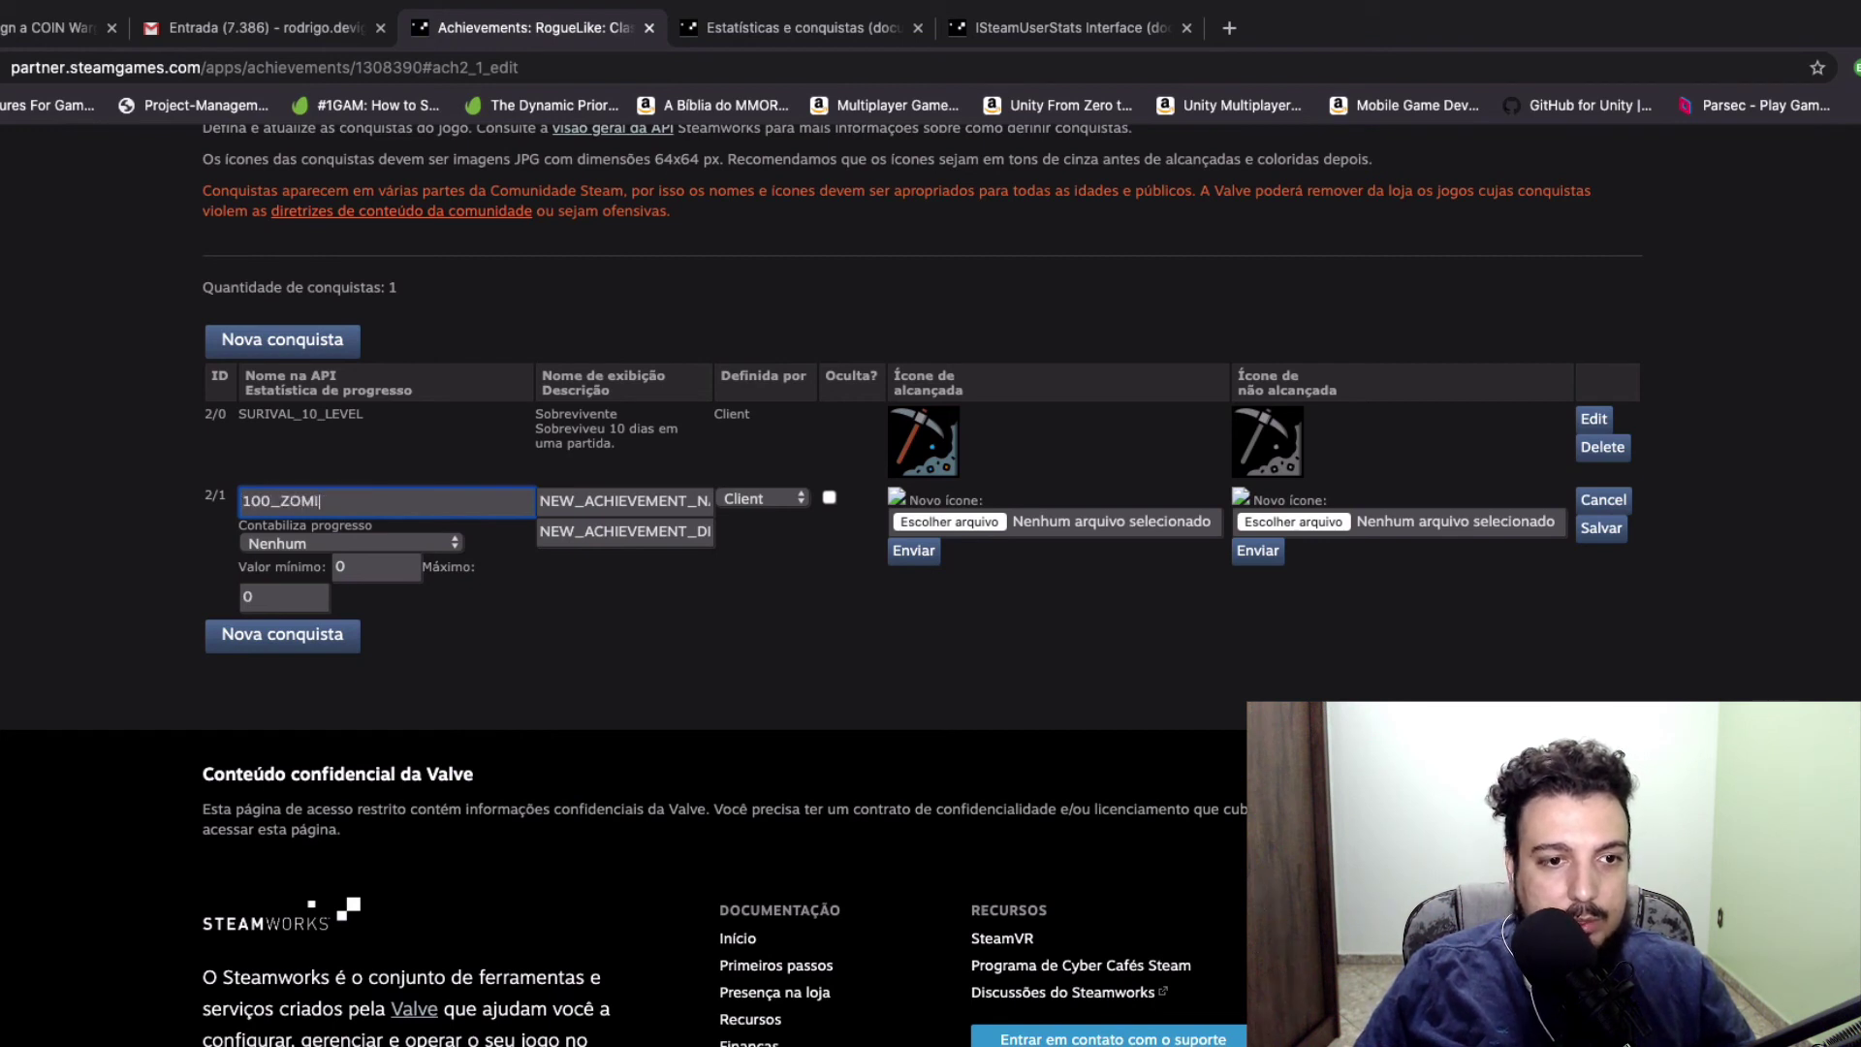
pyautogui.press('BackSpace')
pyautogui.write('BIE')
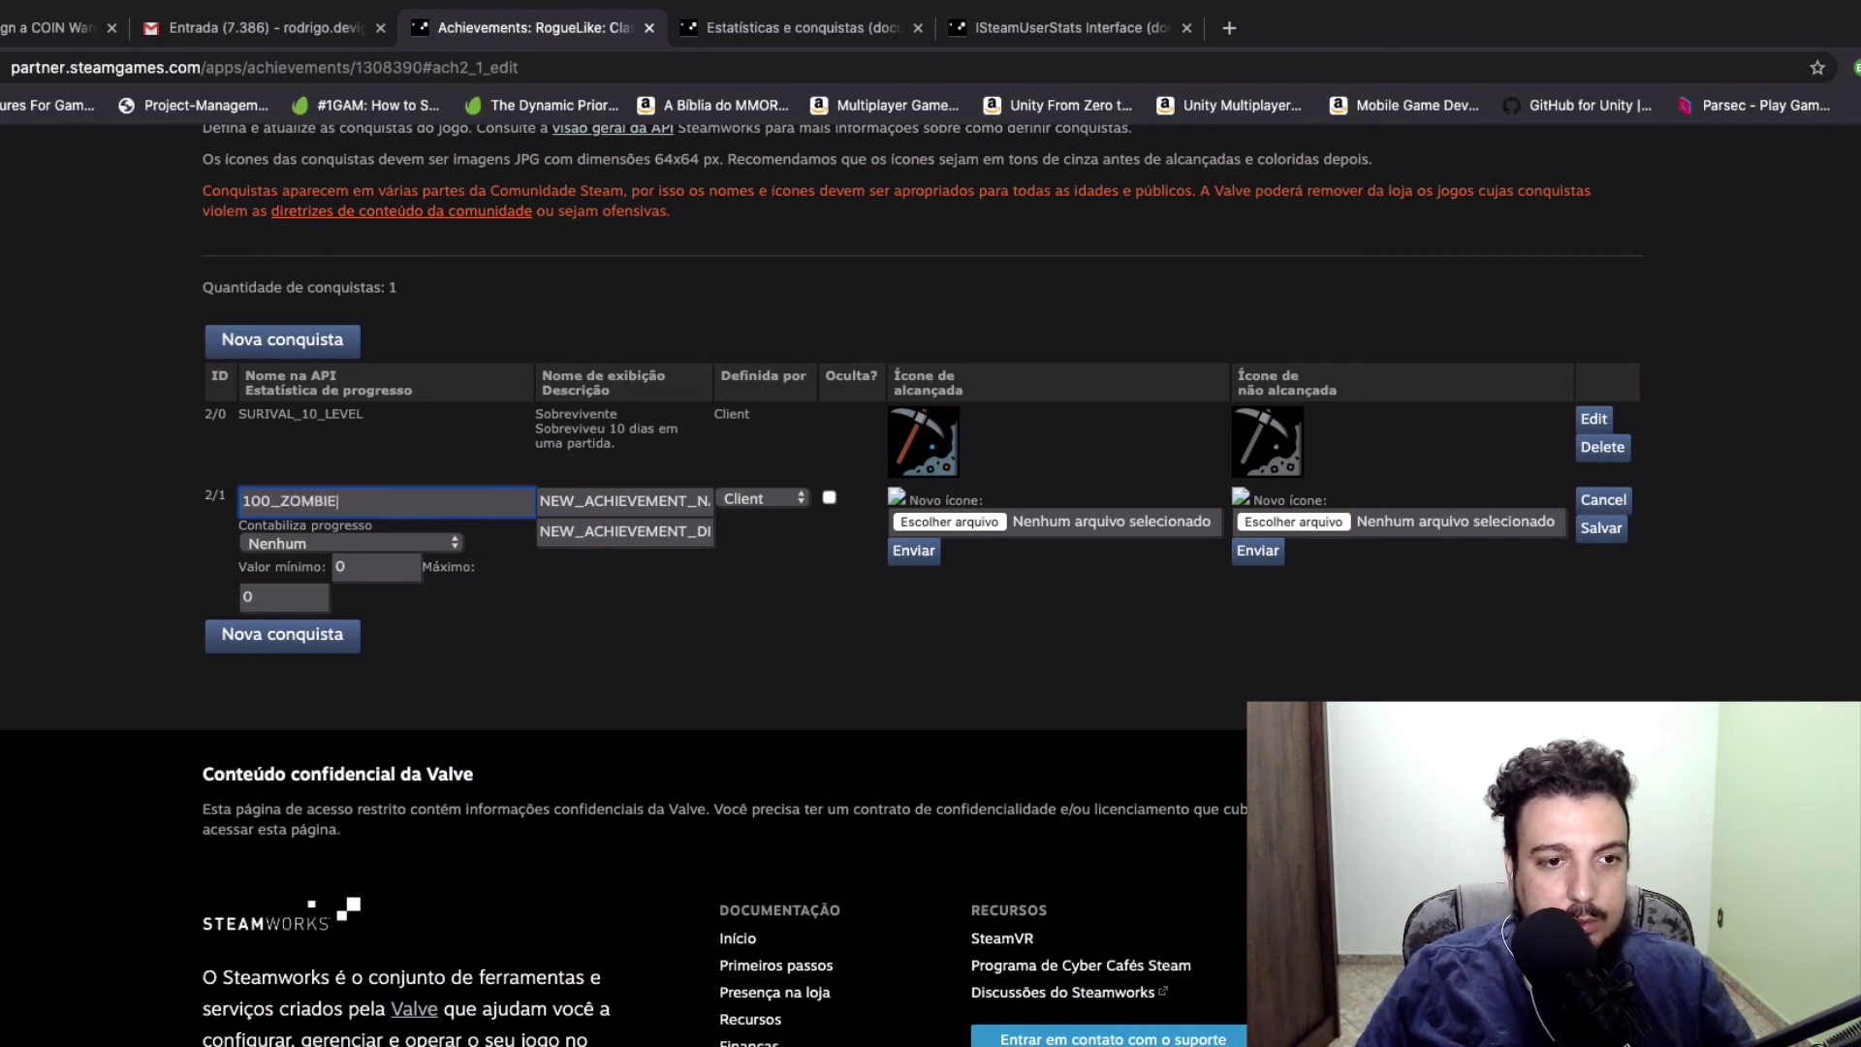
pyautogui.write('S_KILL')
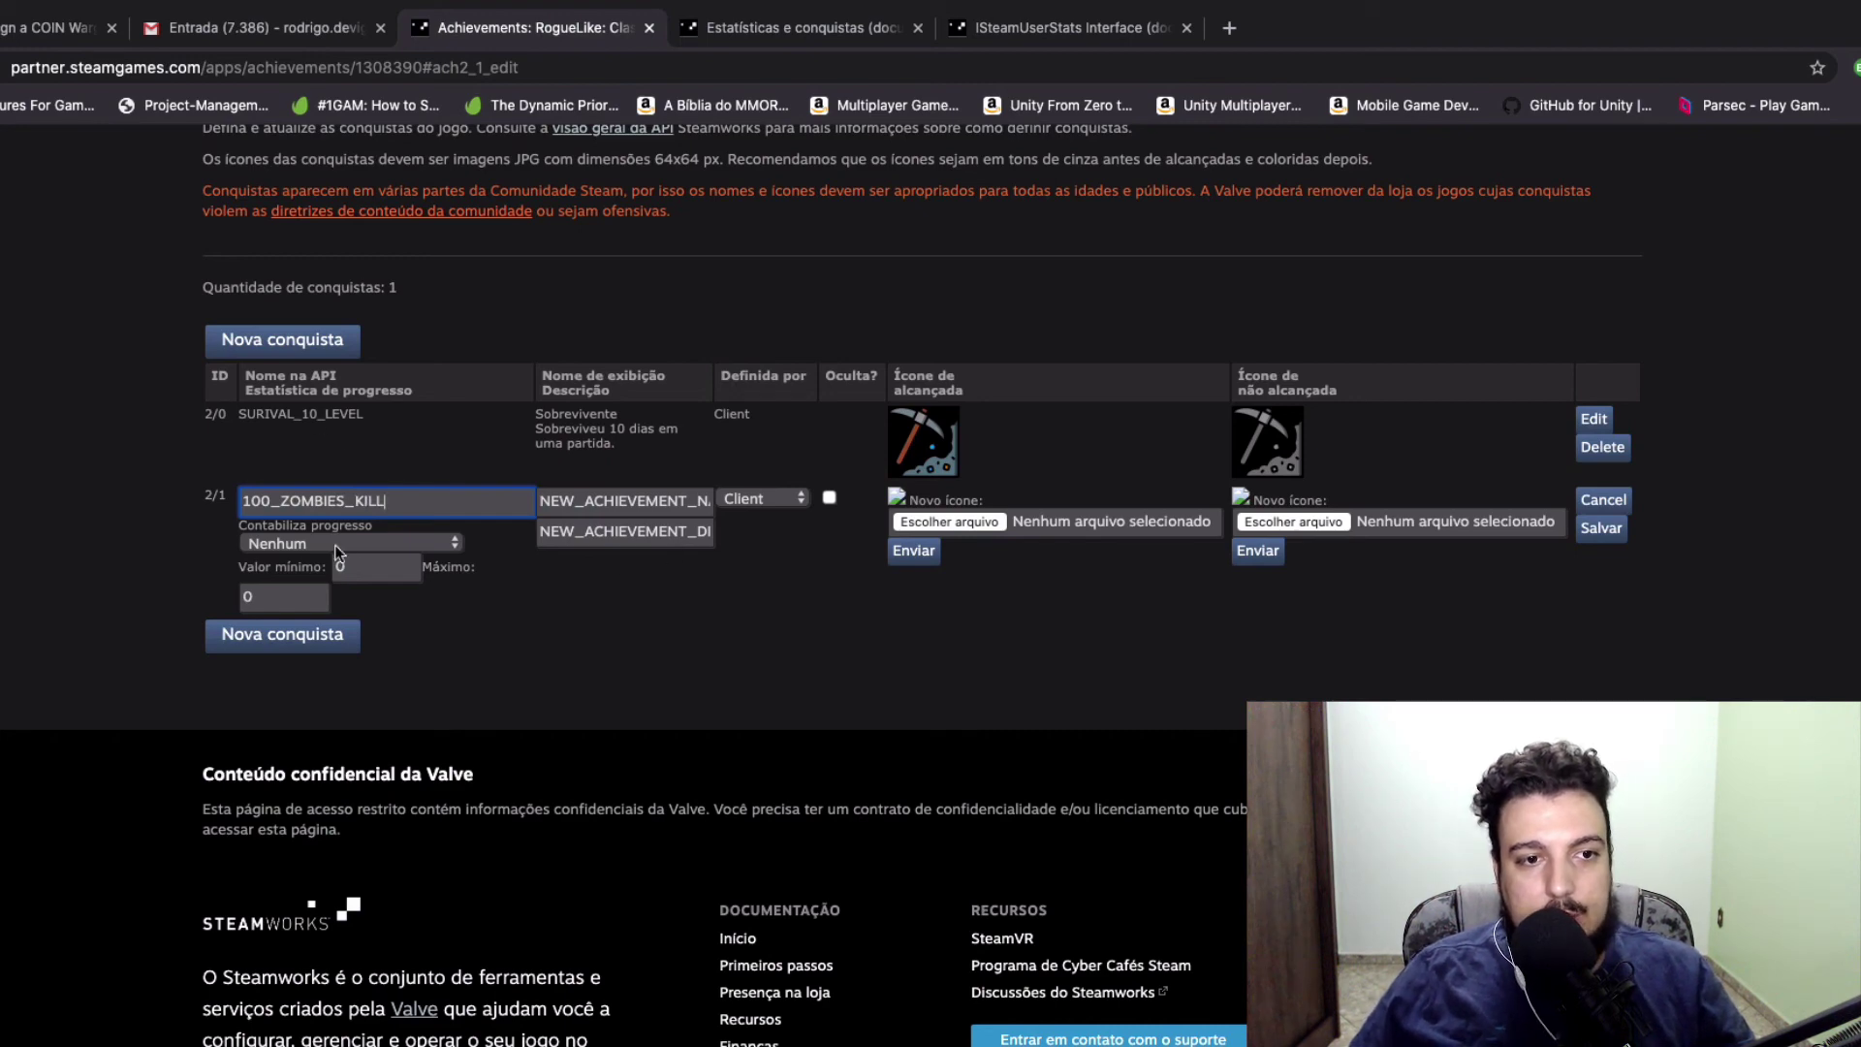
# Set the new achievement's display name to "Matadô" and its description to "Matou 100 Zumbis."
pyautogui.click(613, 496)
pyautogui.doubleClick(612, 496)
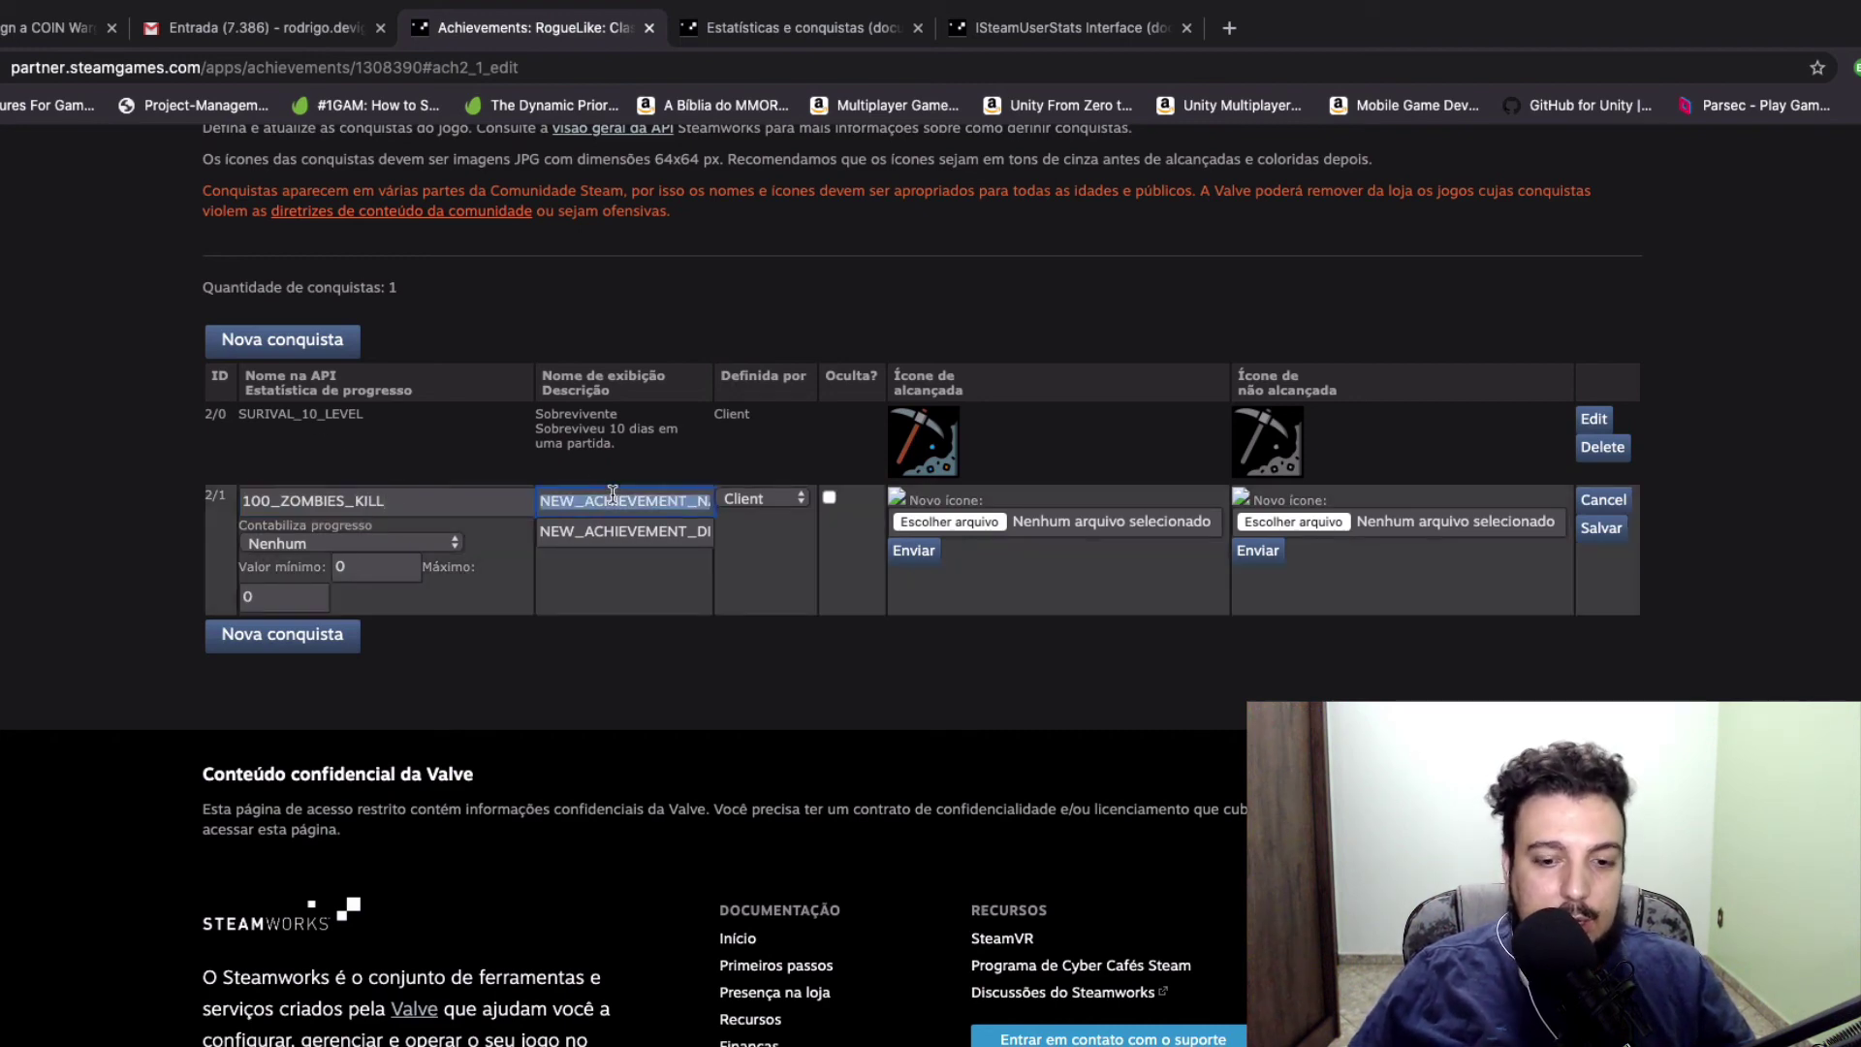
pyautogui.write('Matad')
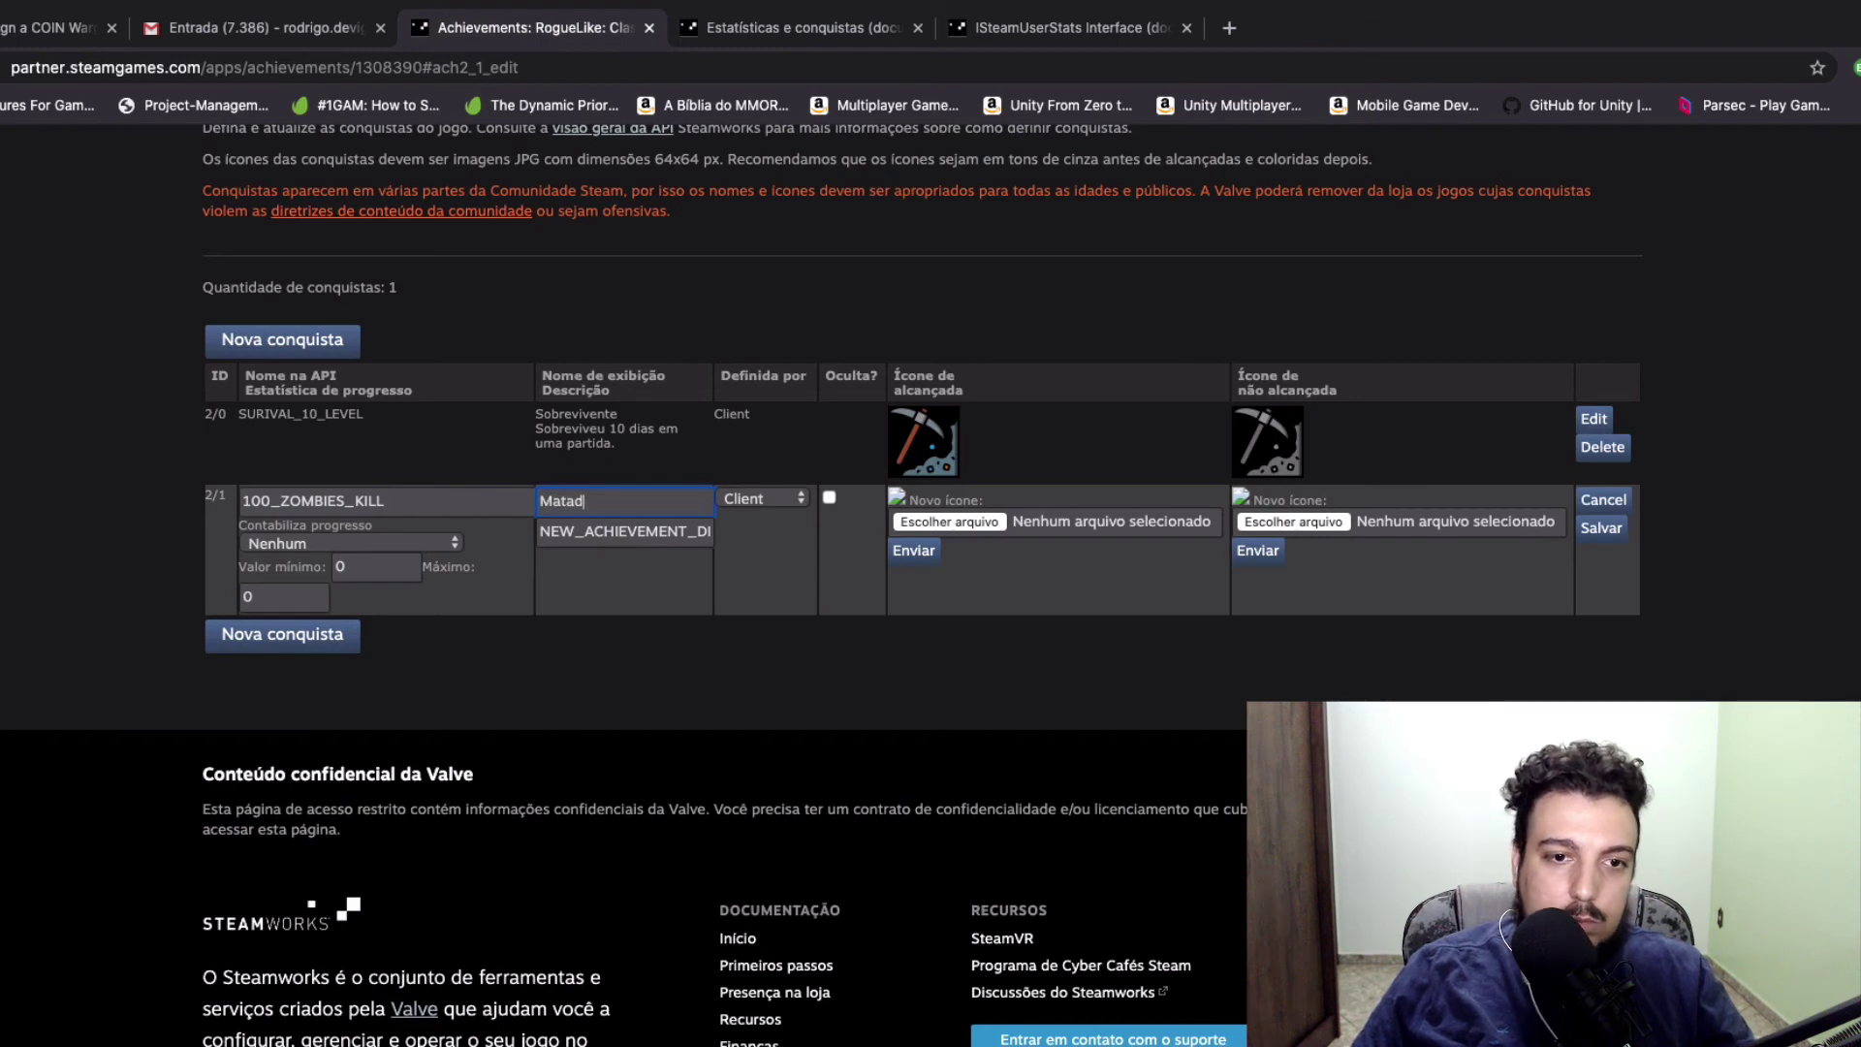
pyautogui.write('ô')
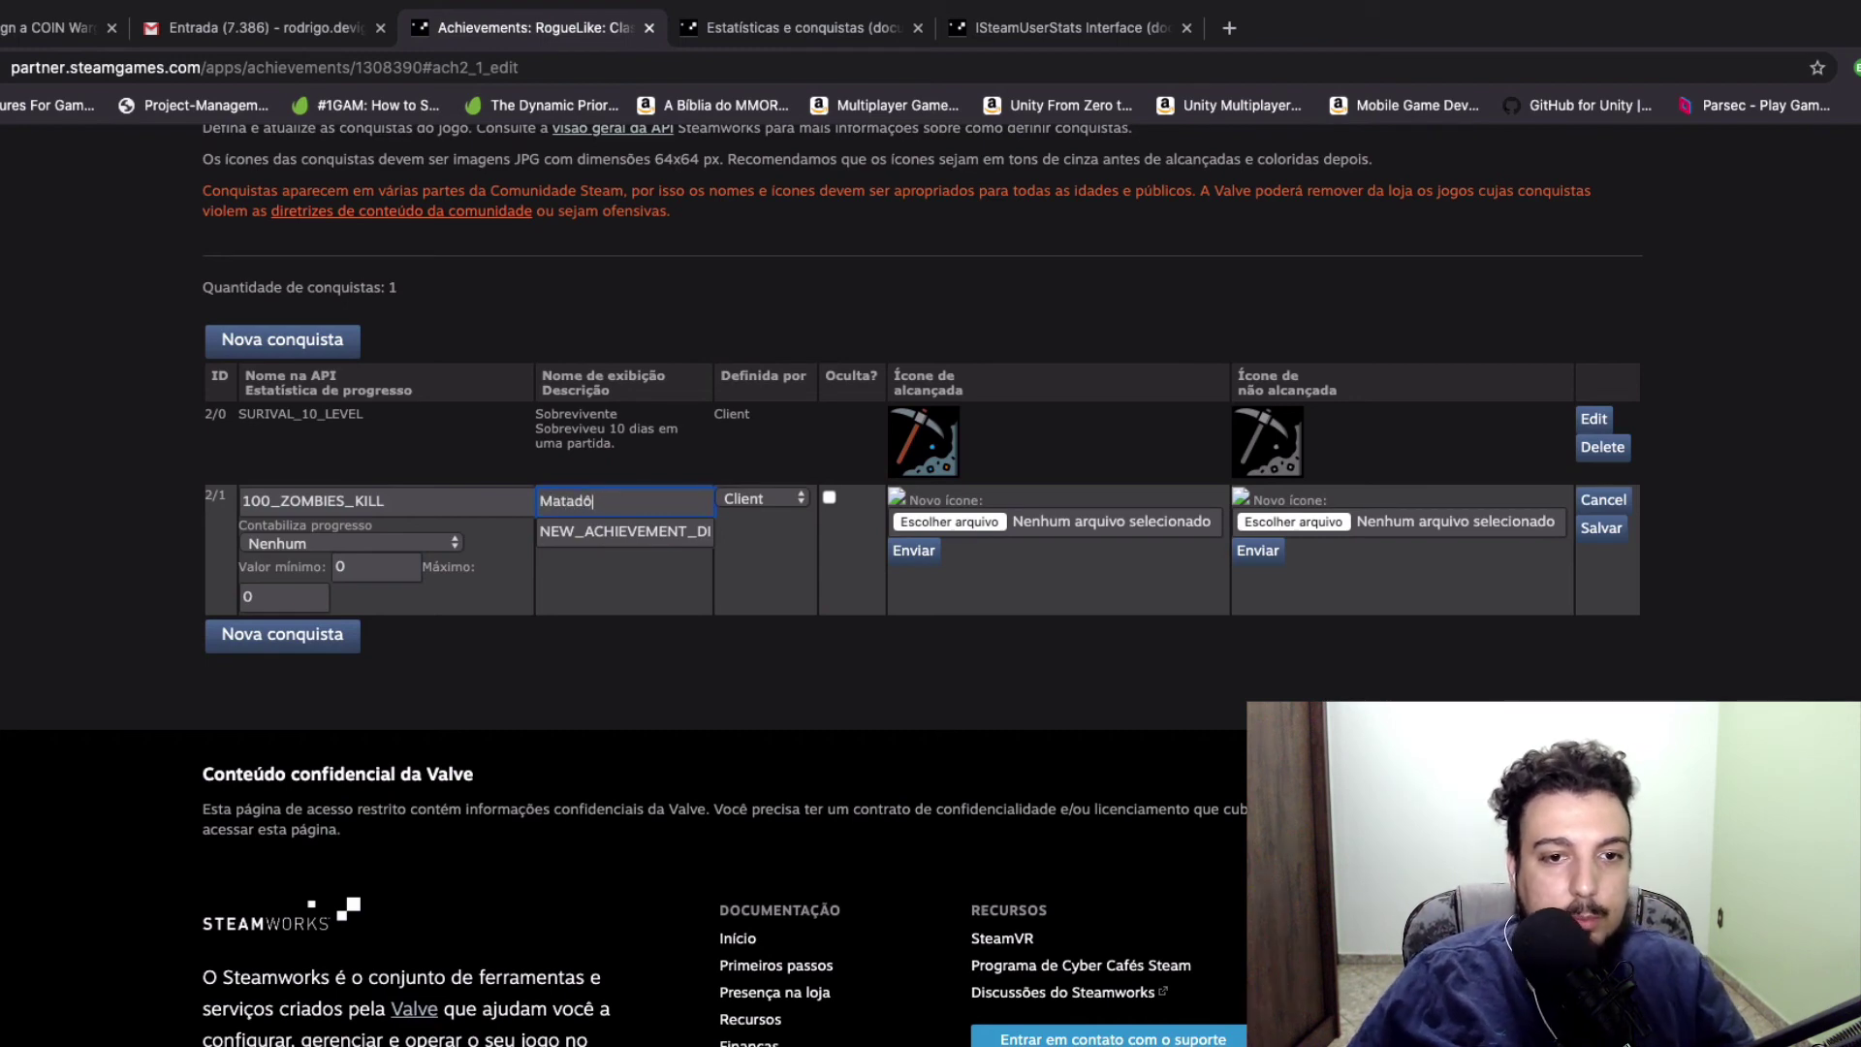
pyautogui.doubleClick(617, 532)
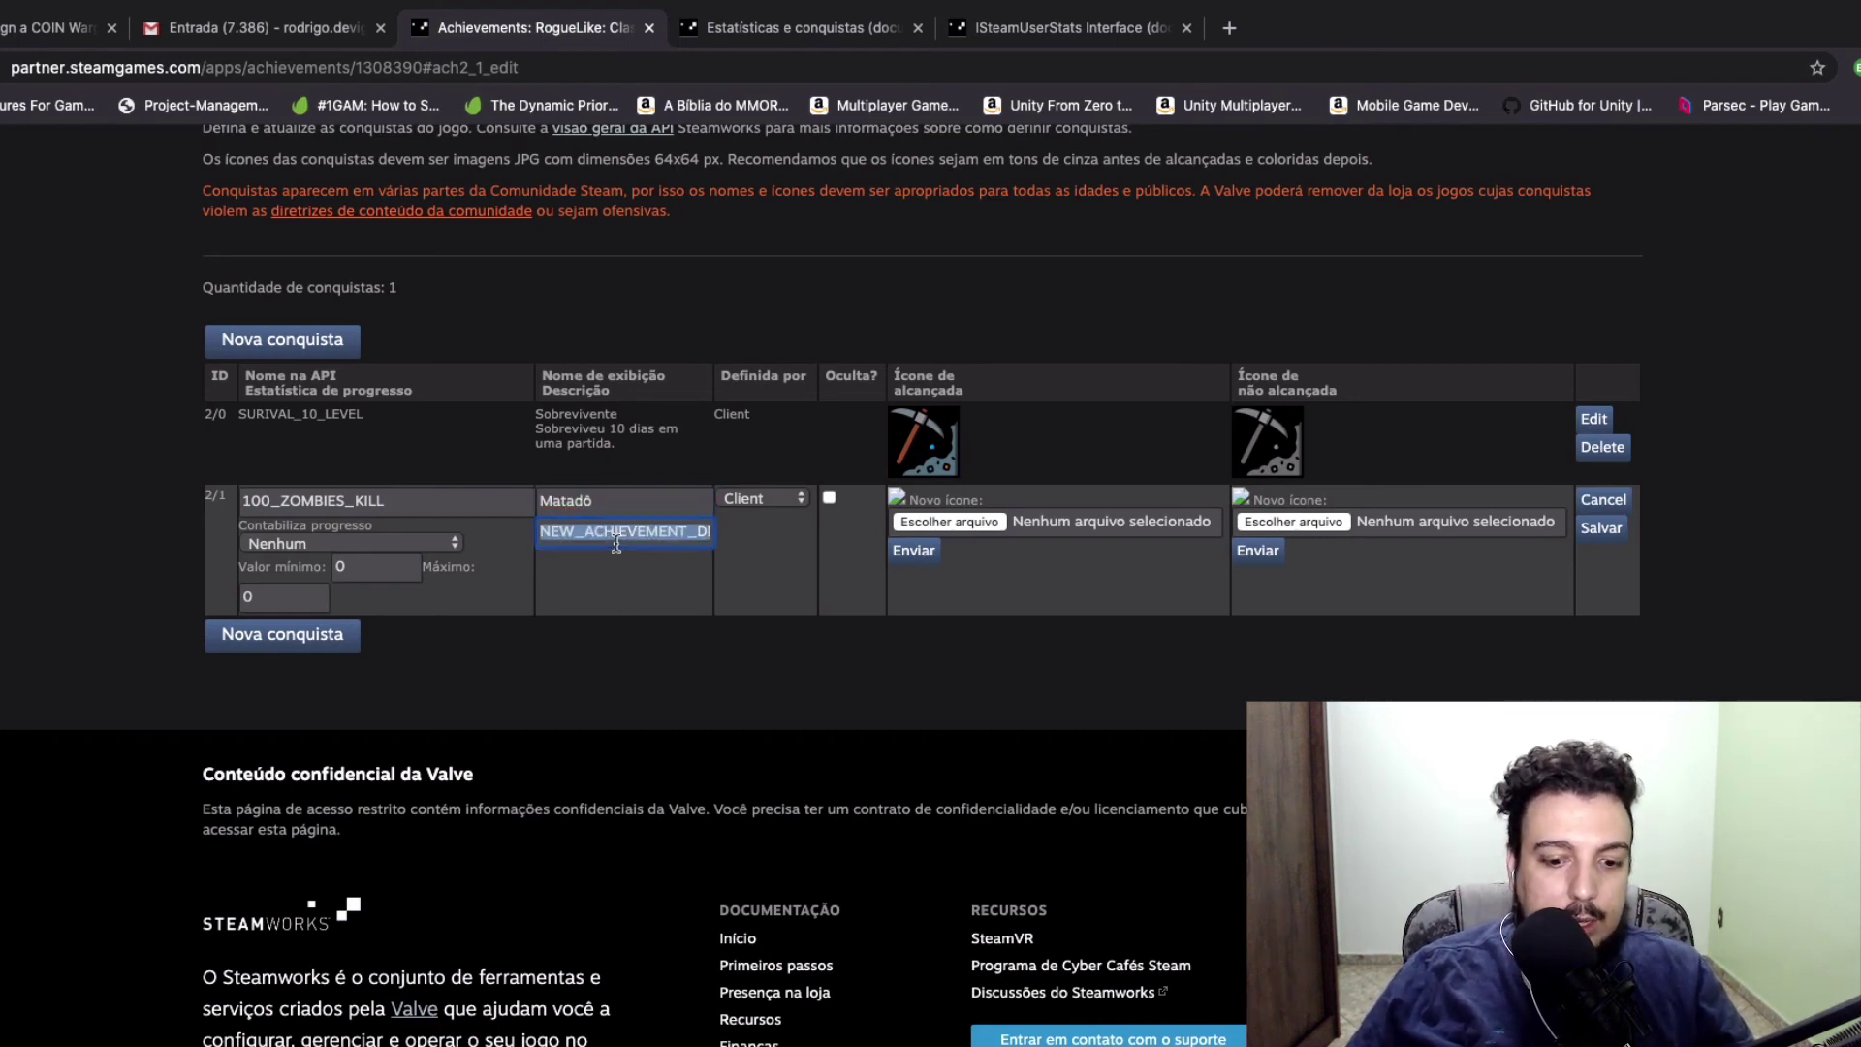
pyautogui.write('Matou 1--')
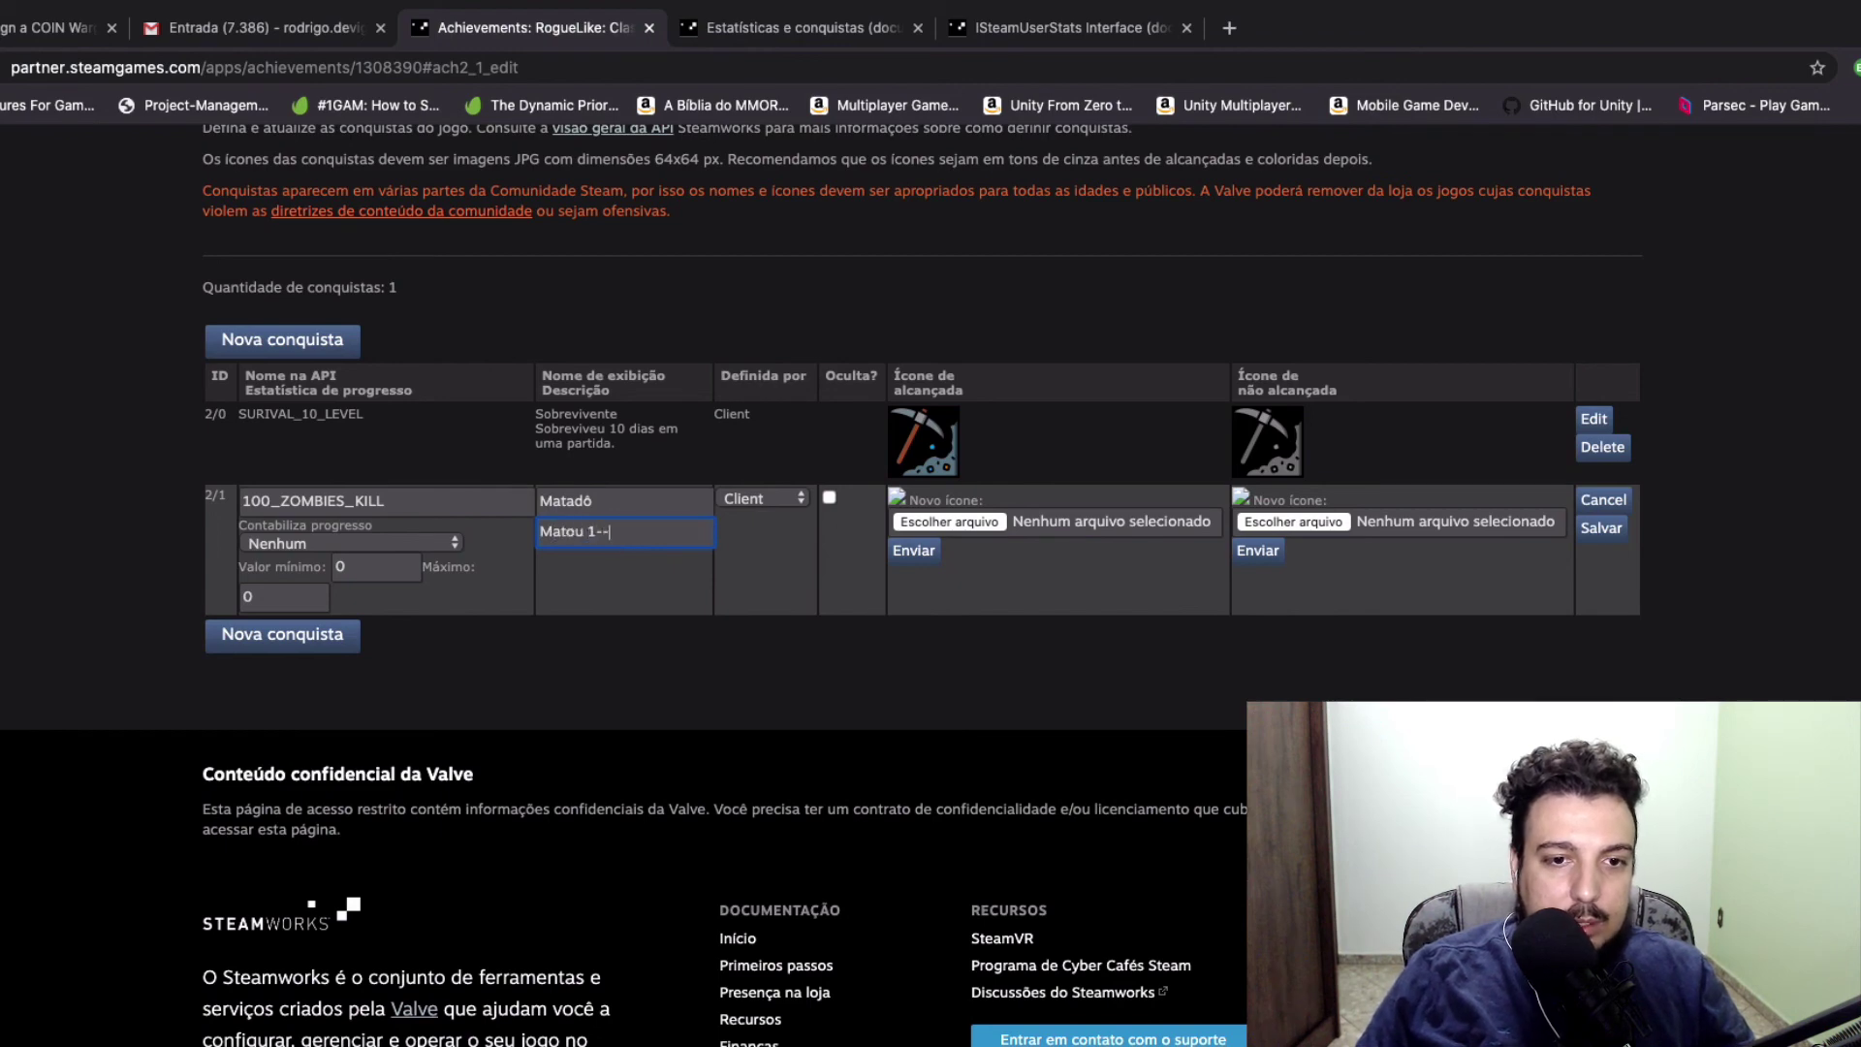
pyautogui.press('BackSpace')
pyautogui.press('BackSpace')
pyautogui.write('00 Zumbis.')
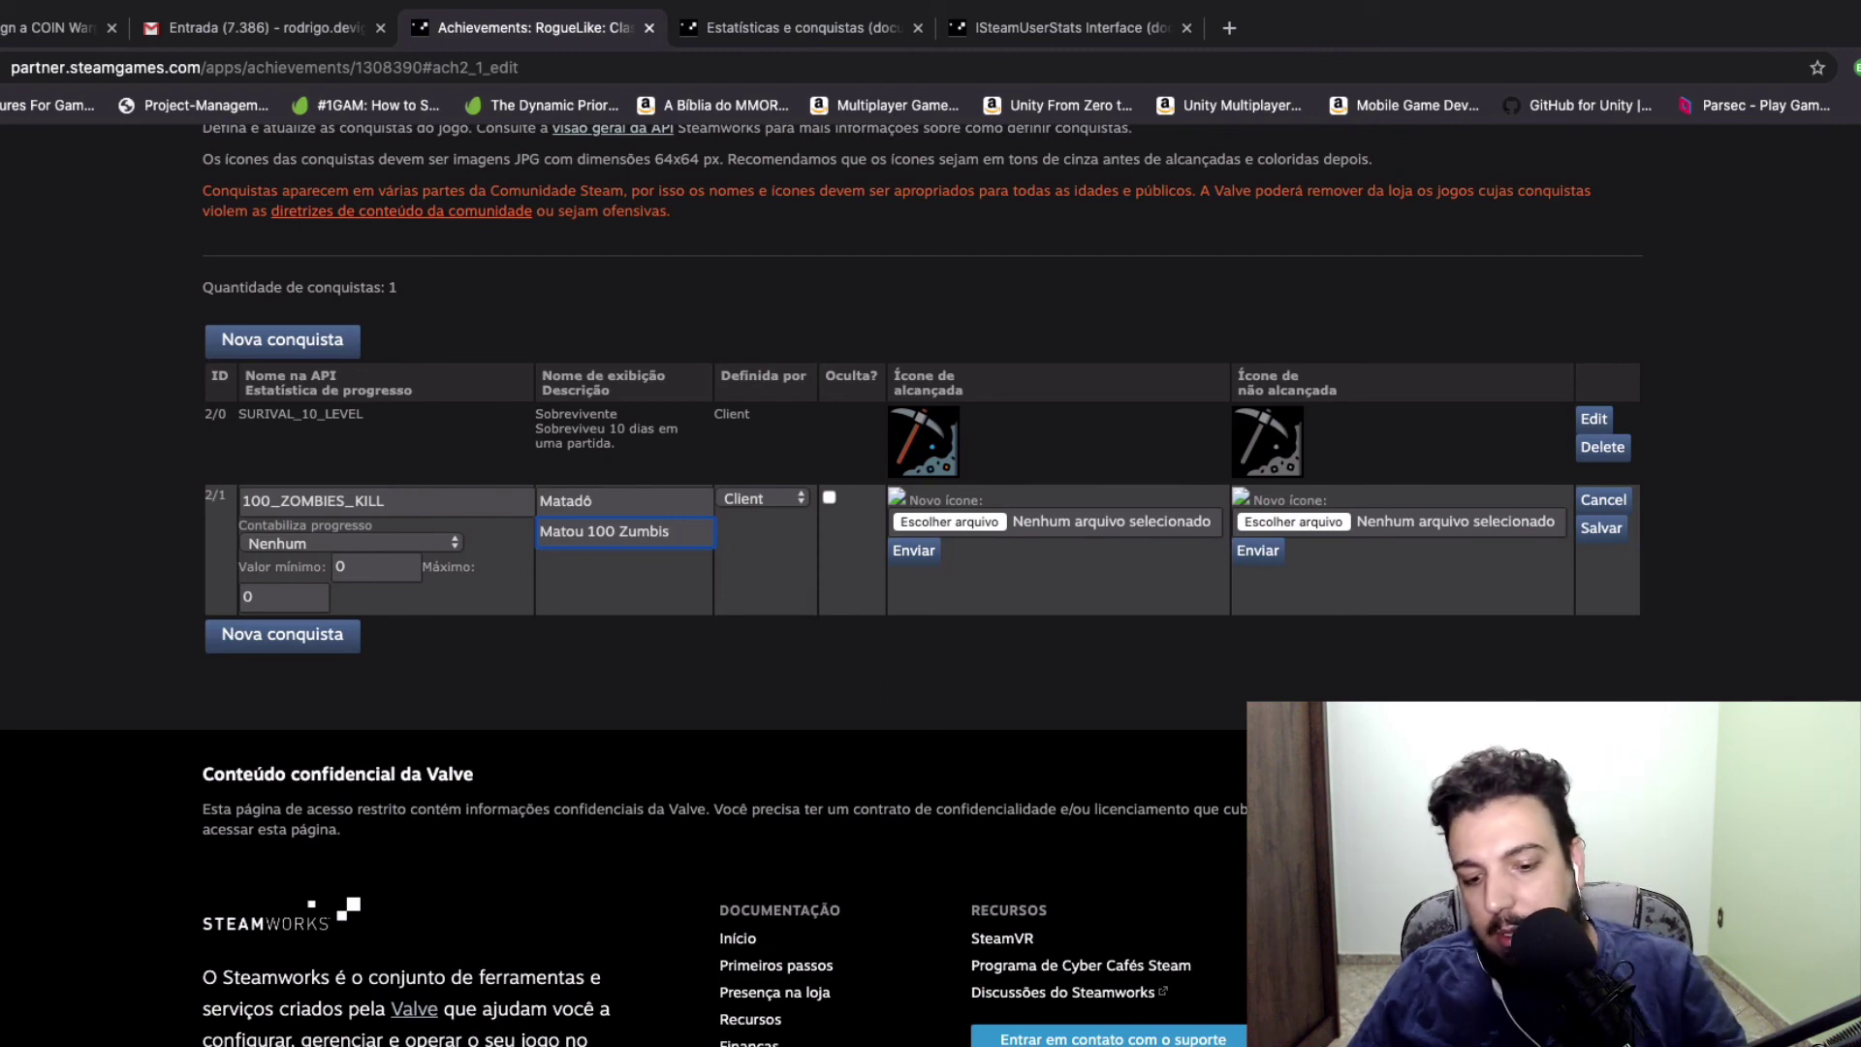
pyautogui.click(751, 570)
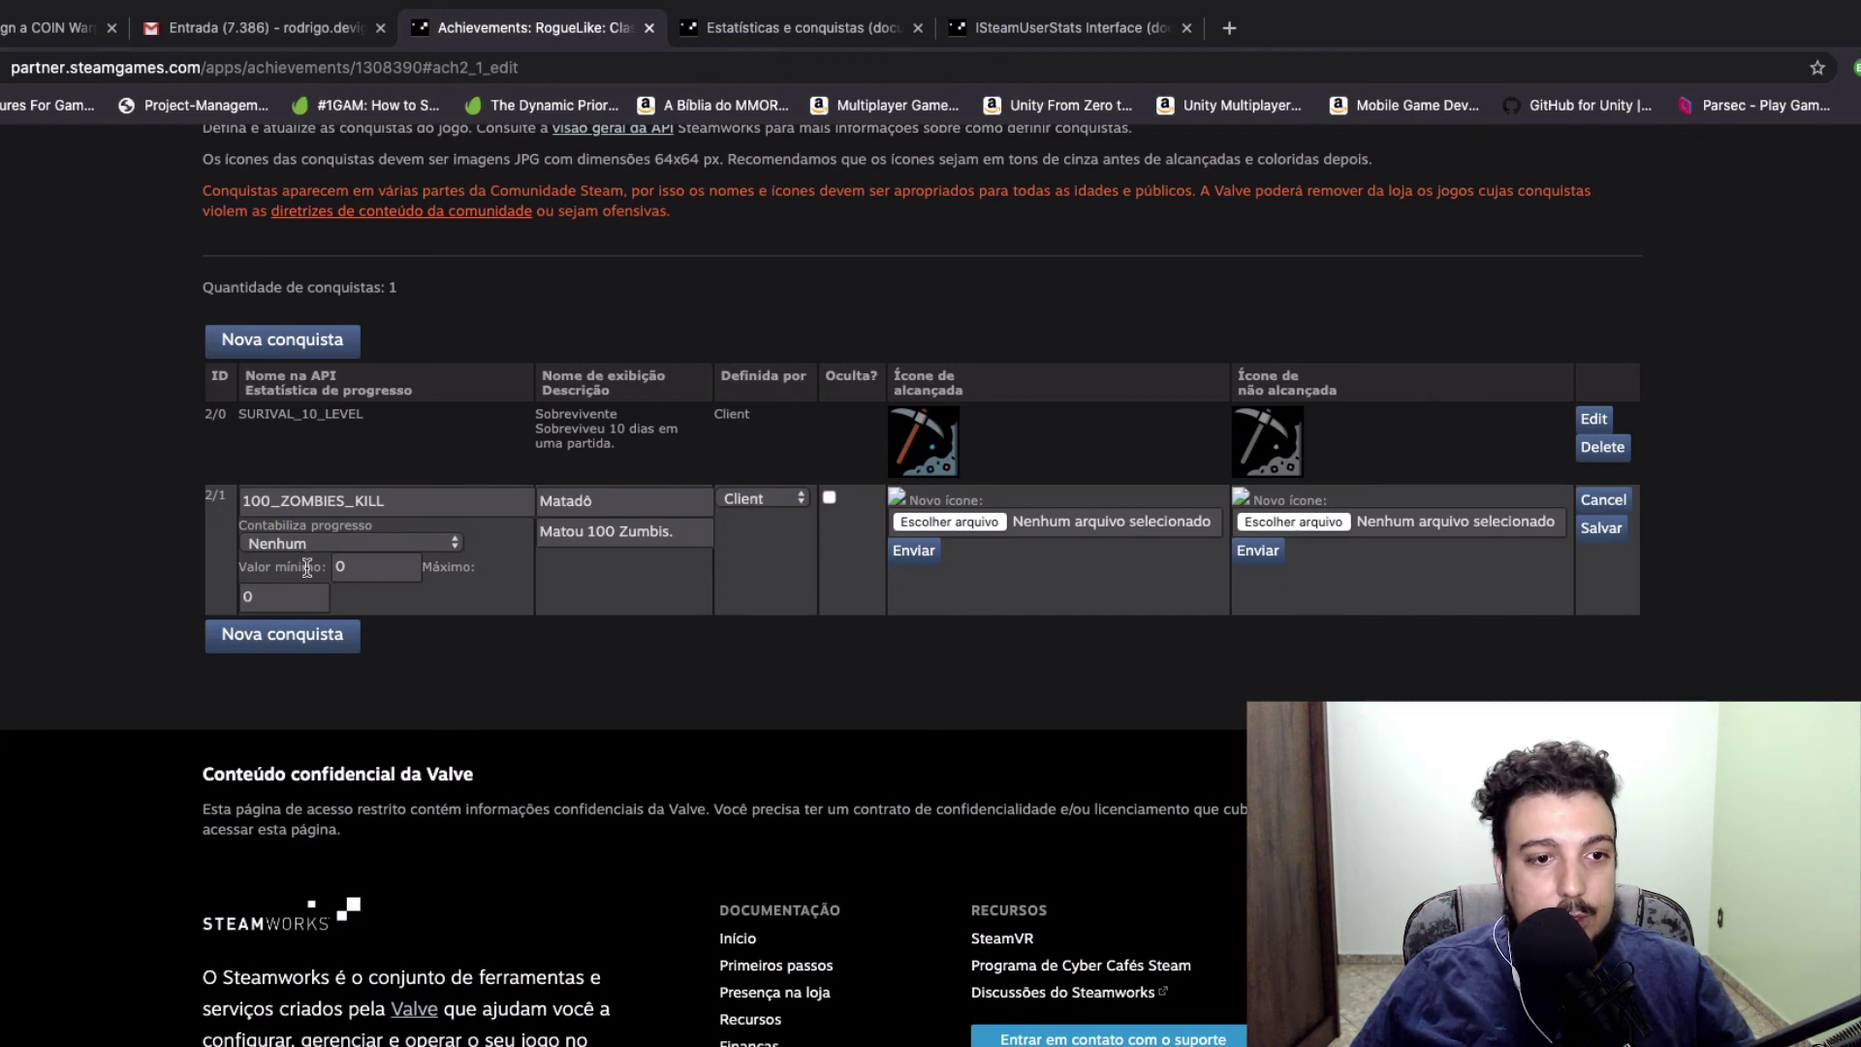
# Link the 100_ZOMBIES_KILL achievement to the KILL_ZOMBIES progress stat with maximum value 100, and save the achievement
pyautogui.click(347, 540)
pyautogui.click(334, 561)
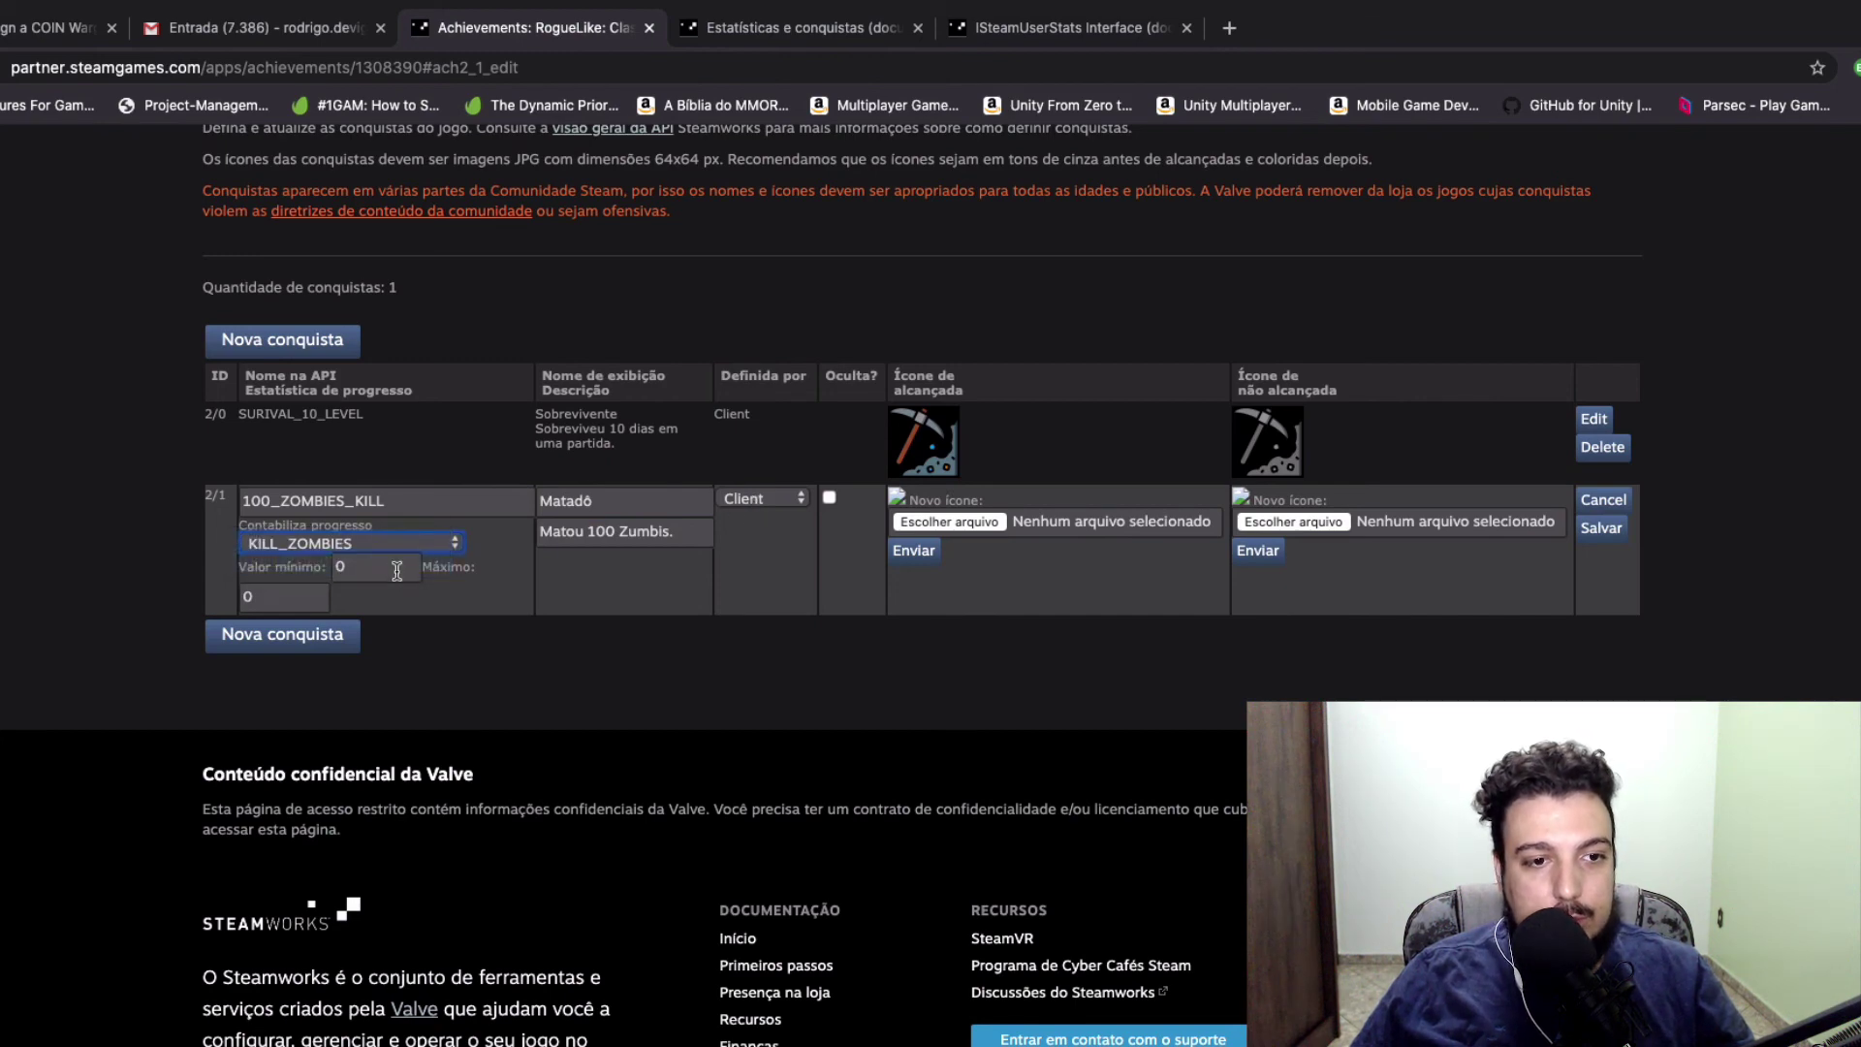
pyautogui.click(305, 598)
pyautogui.press('BackSpace')
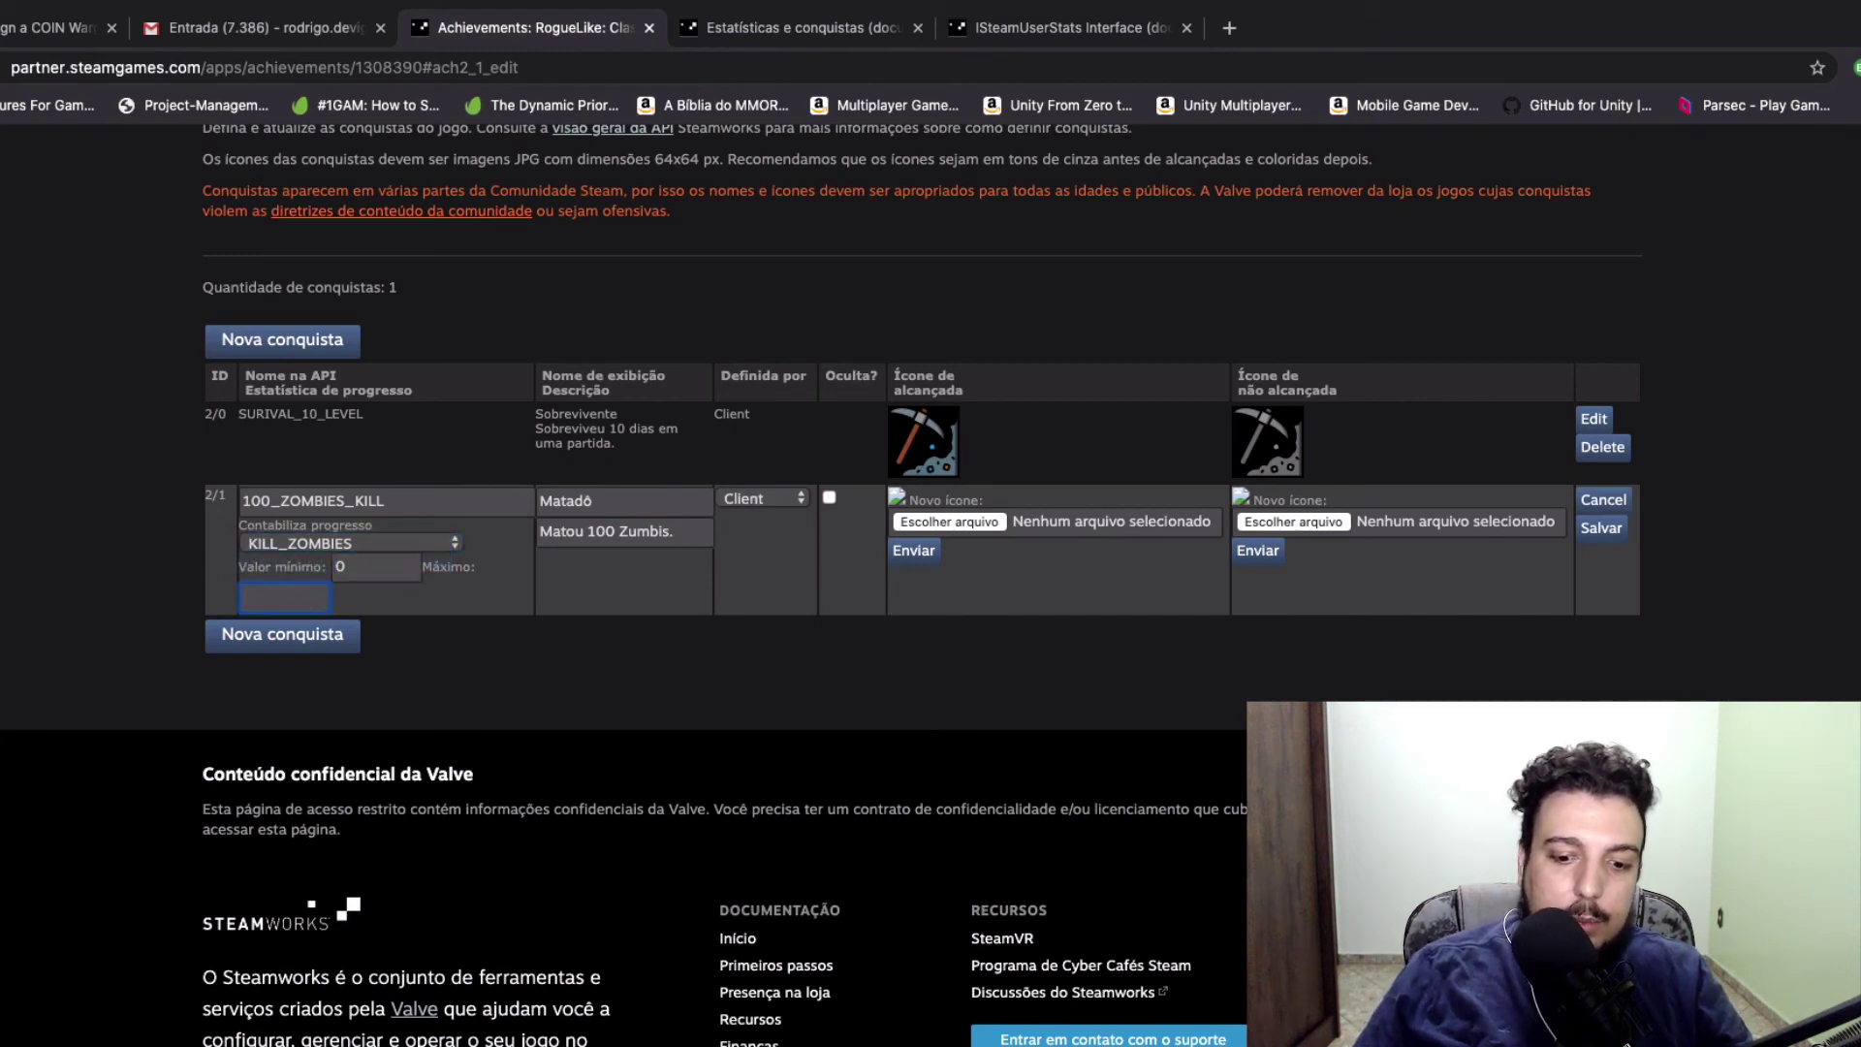
pyautogui.write('100')
pyautogui.click(1615, 531)
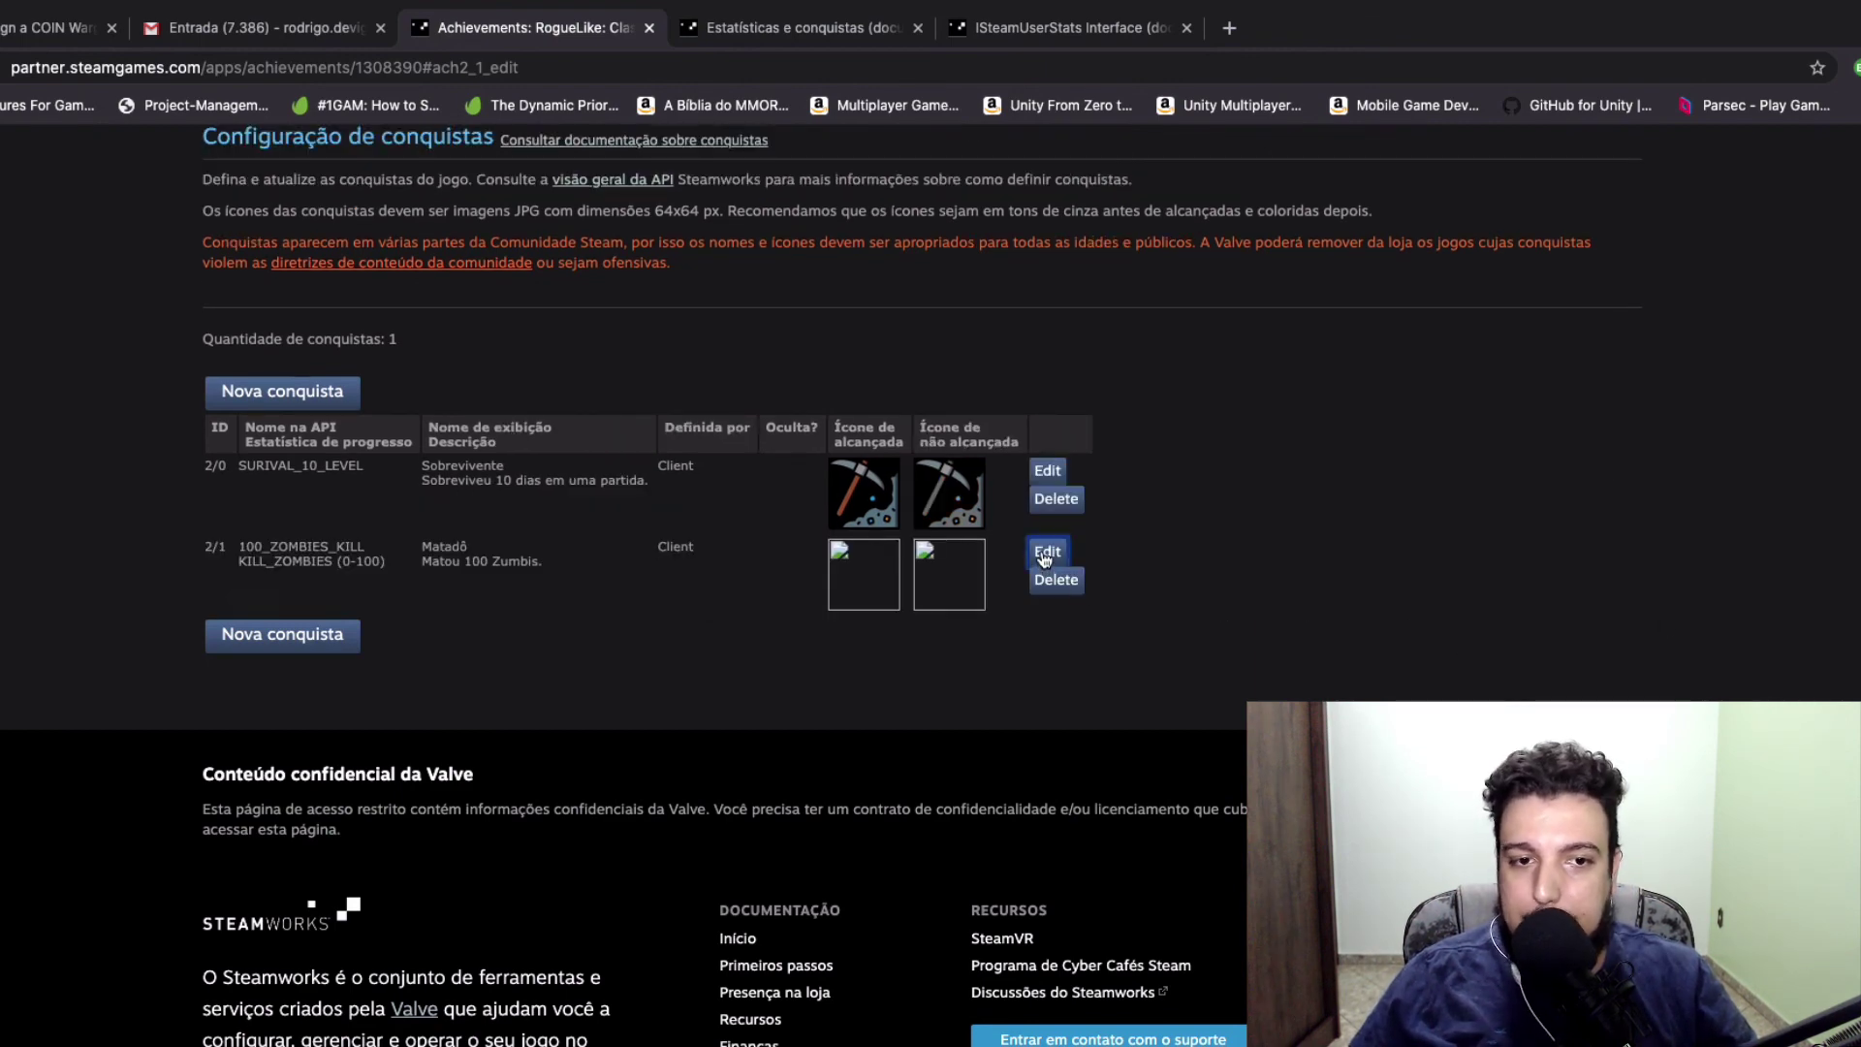
# Reopen the 100_ZOMBIES_KILL achievement for editing and upload kill_ach.png as its achieved icon
pyautogui.click(1042, 551)
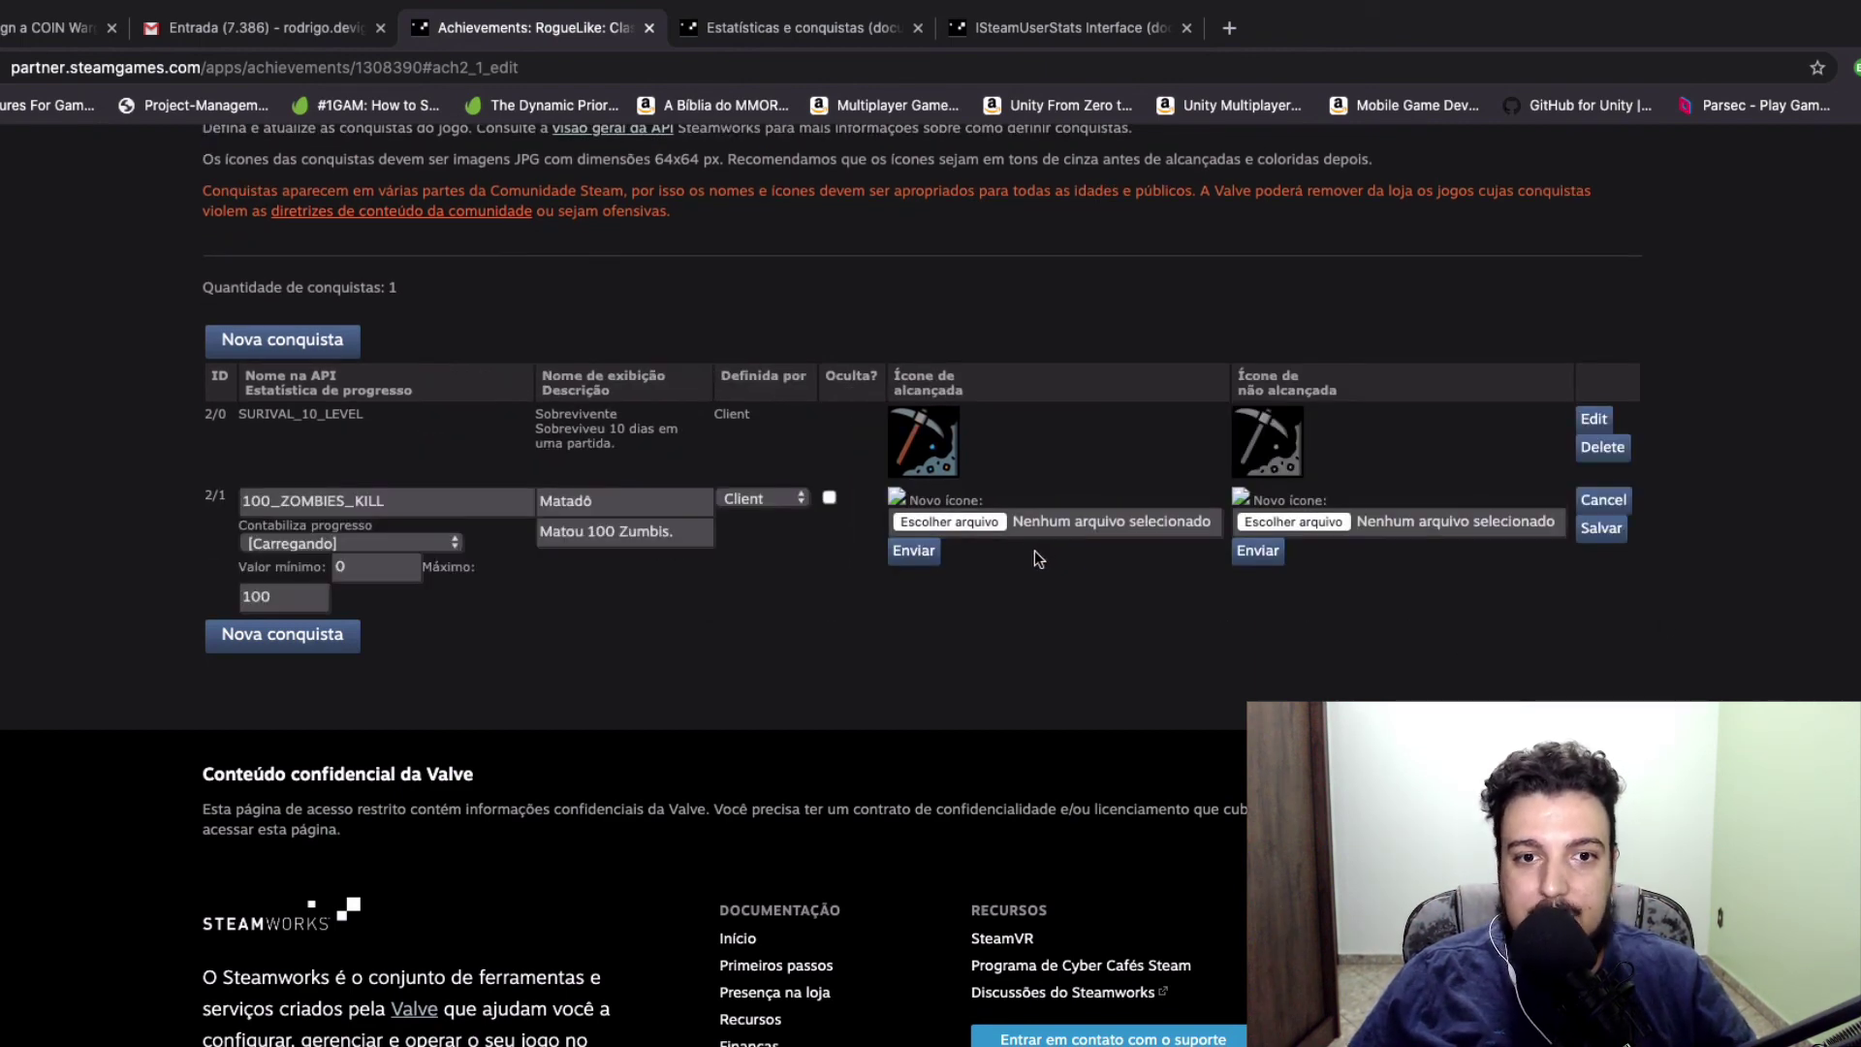
pyautogui.click(1078, 509)
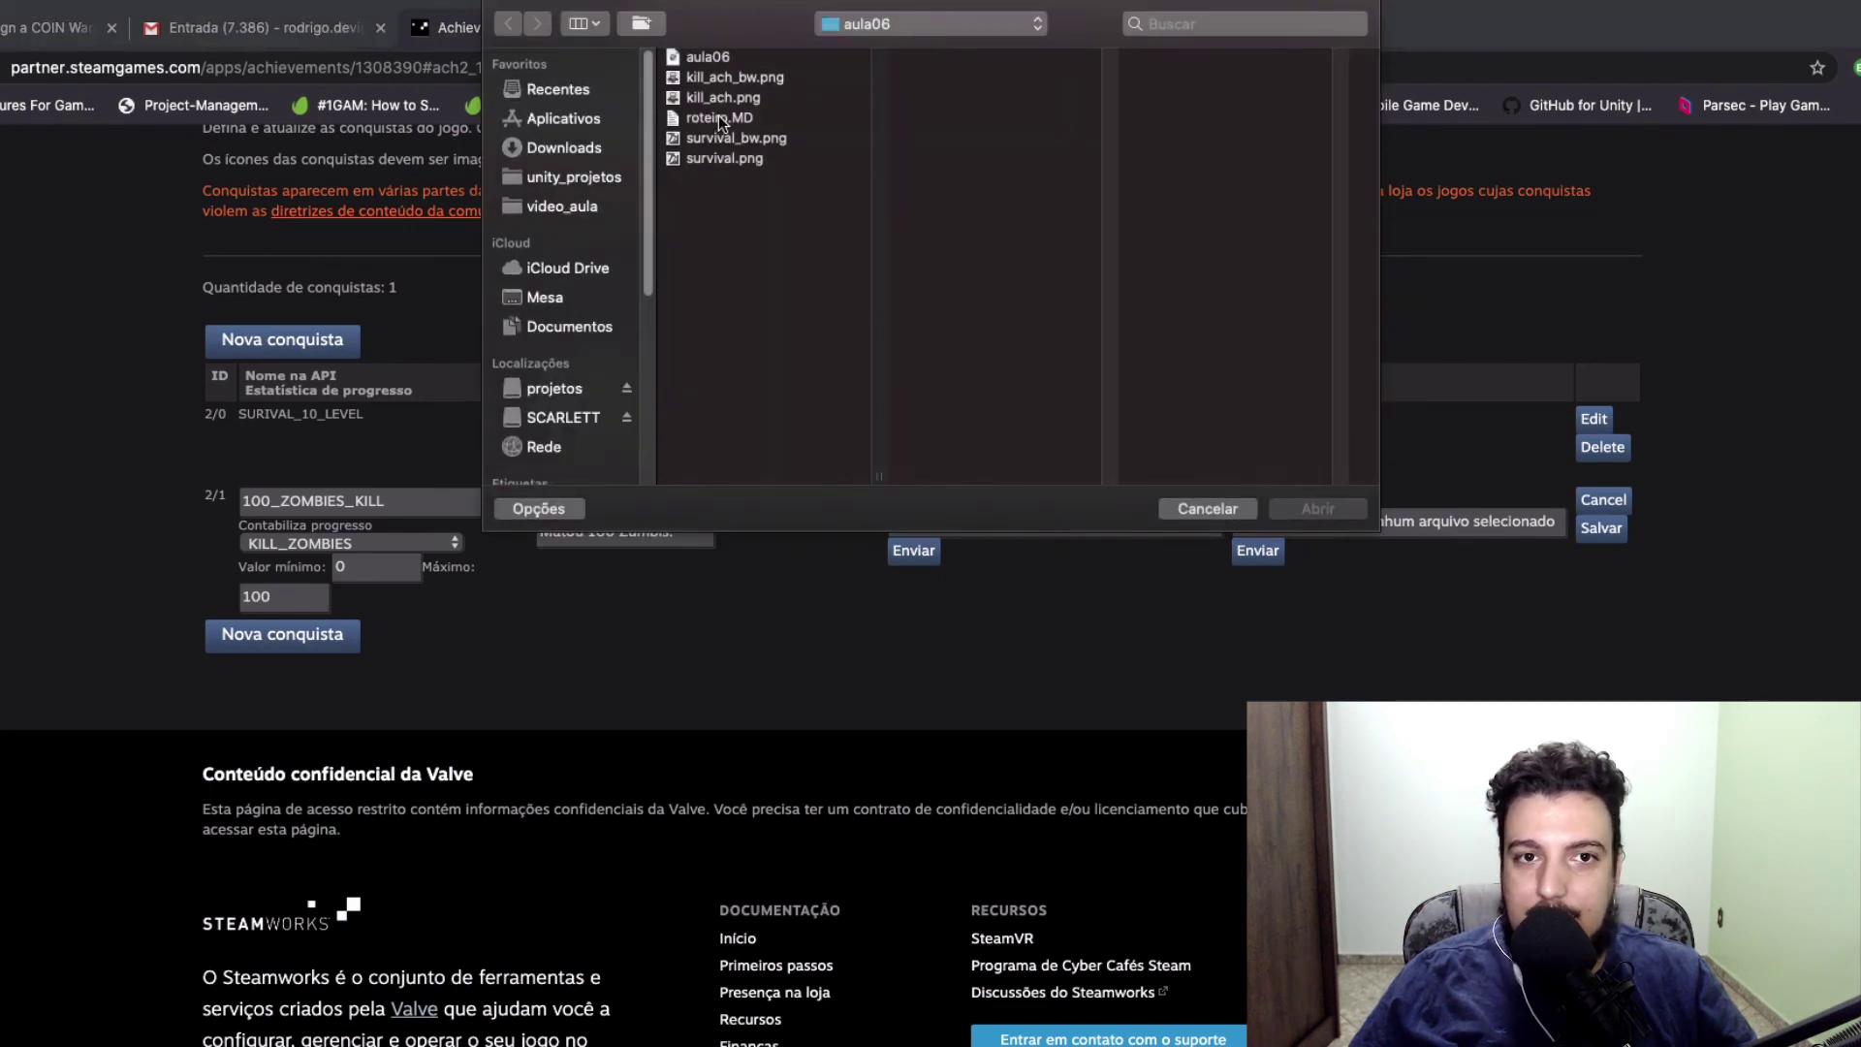
pyautogui.click(722, 98)
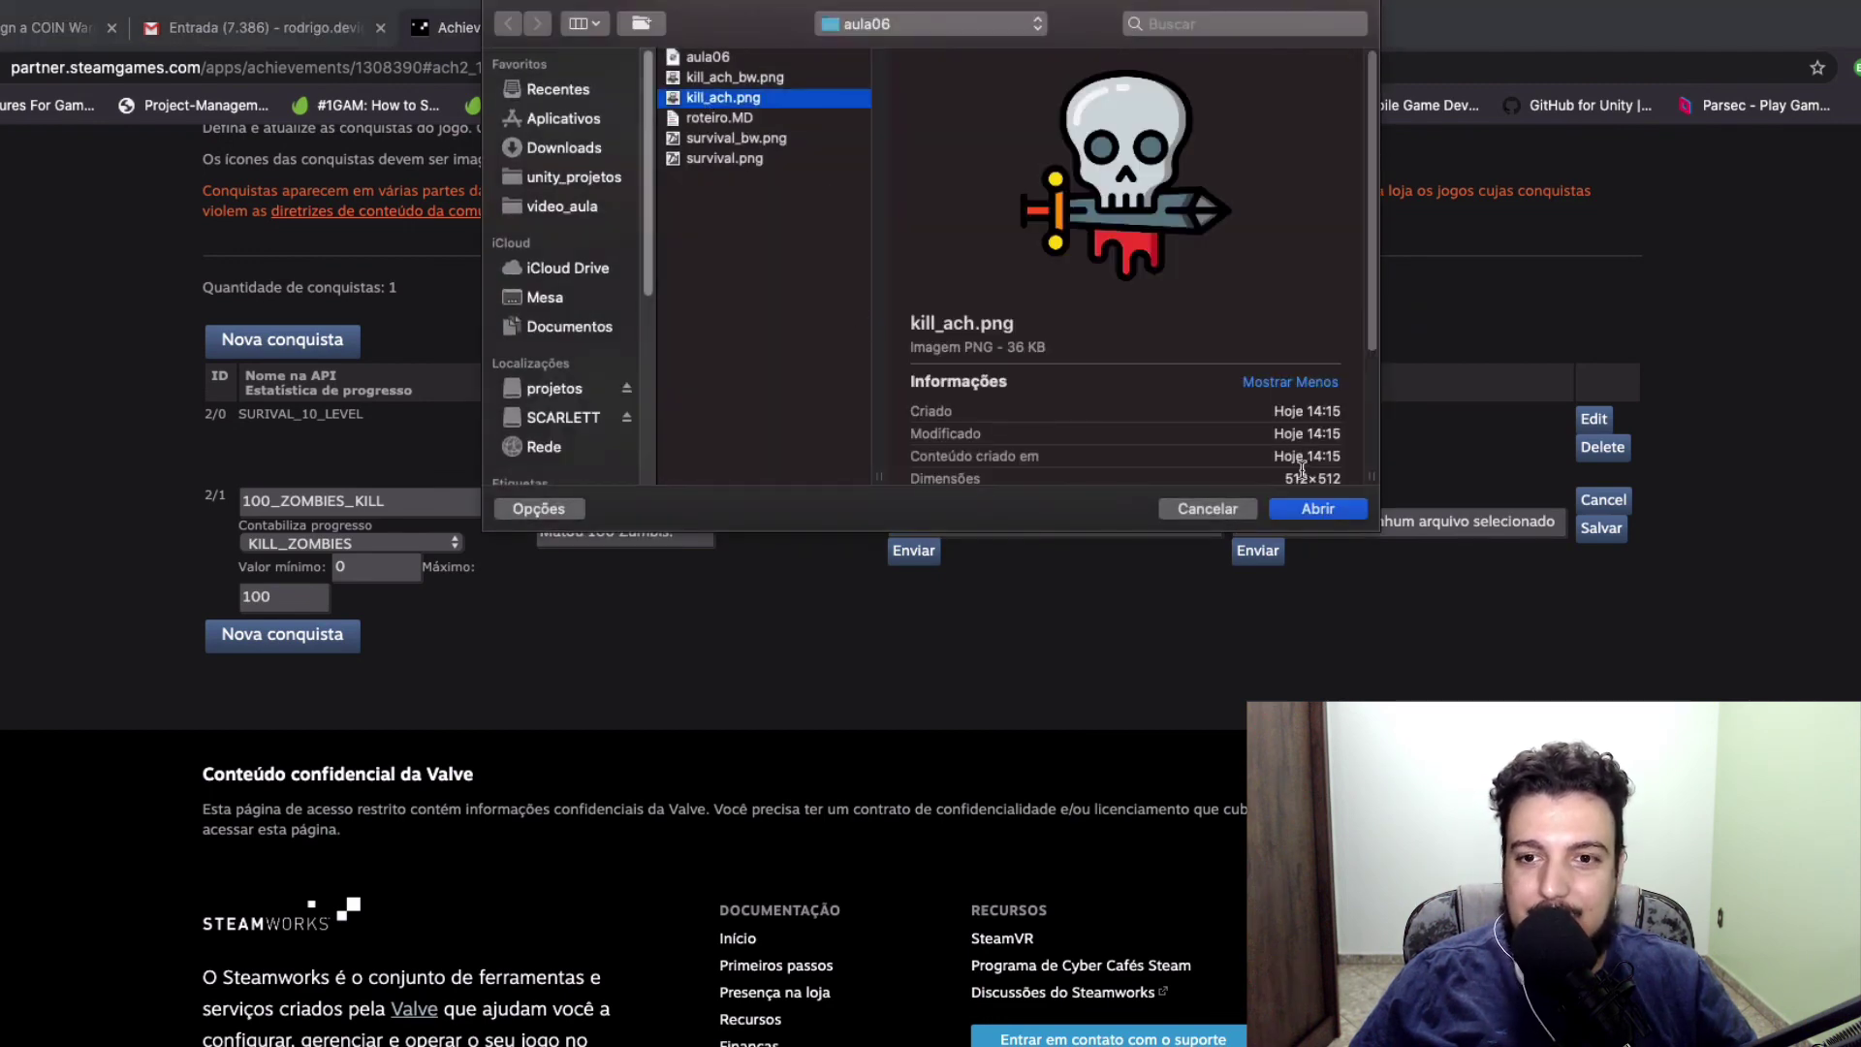
pyautogui.click(1321, 508)
pyautogui.click(914, 551)
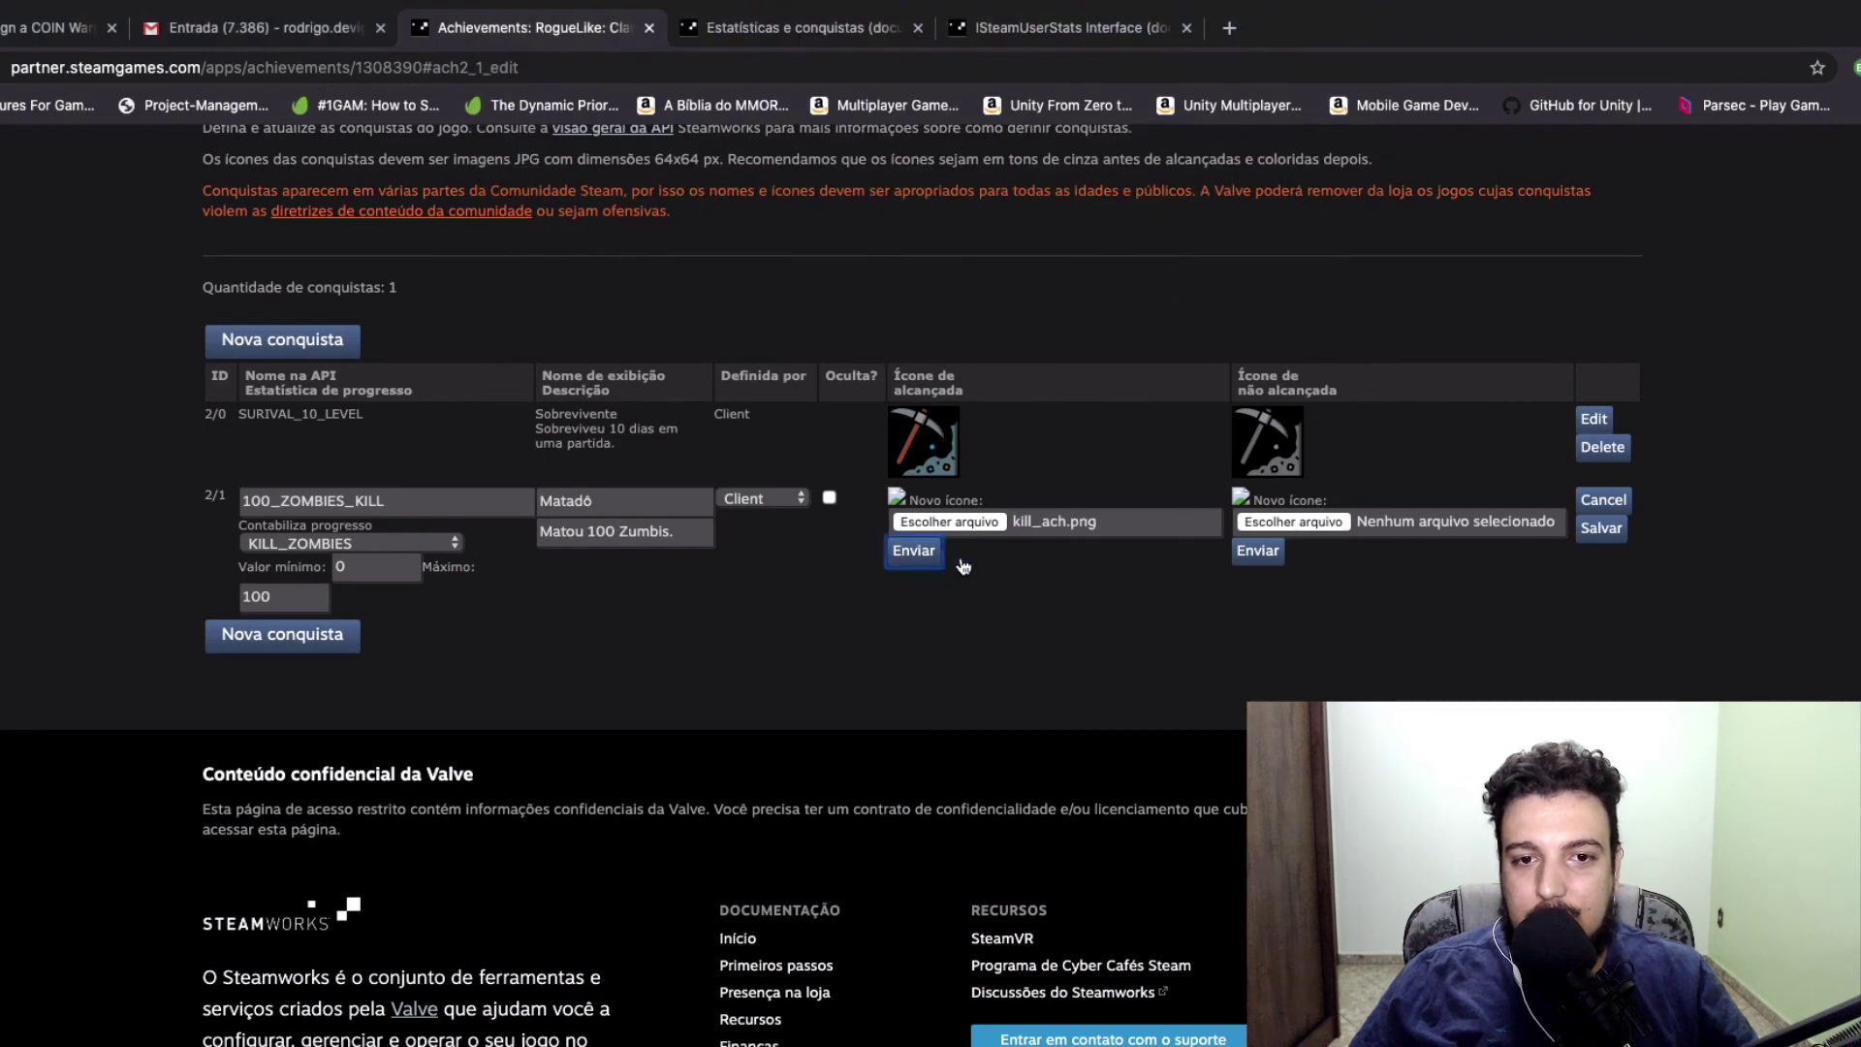
# Upload kill_ach_bw.png as the unachieved icon of the 100_ZOMBIES_KILL achievement and save the achievement
pyautogui.click(1296, 522)
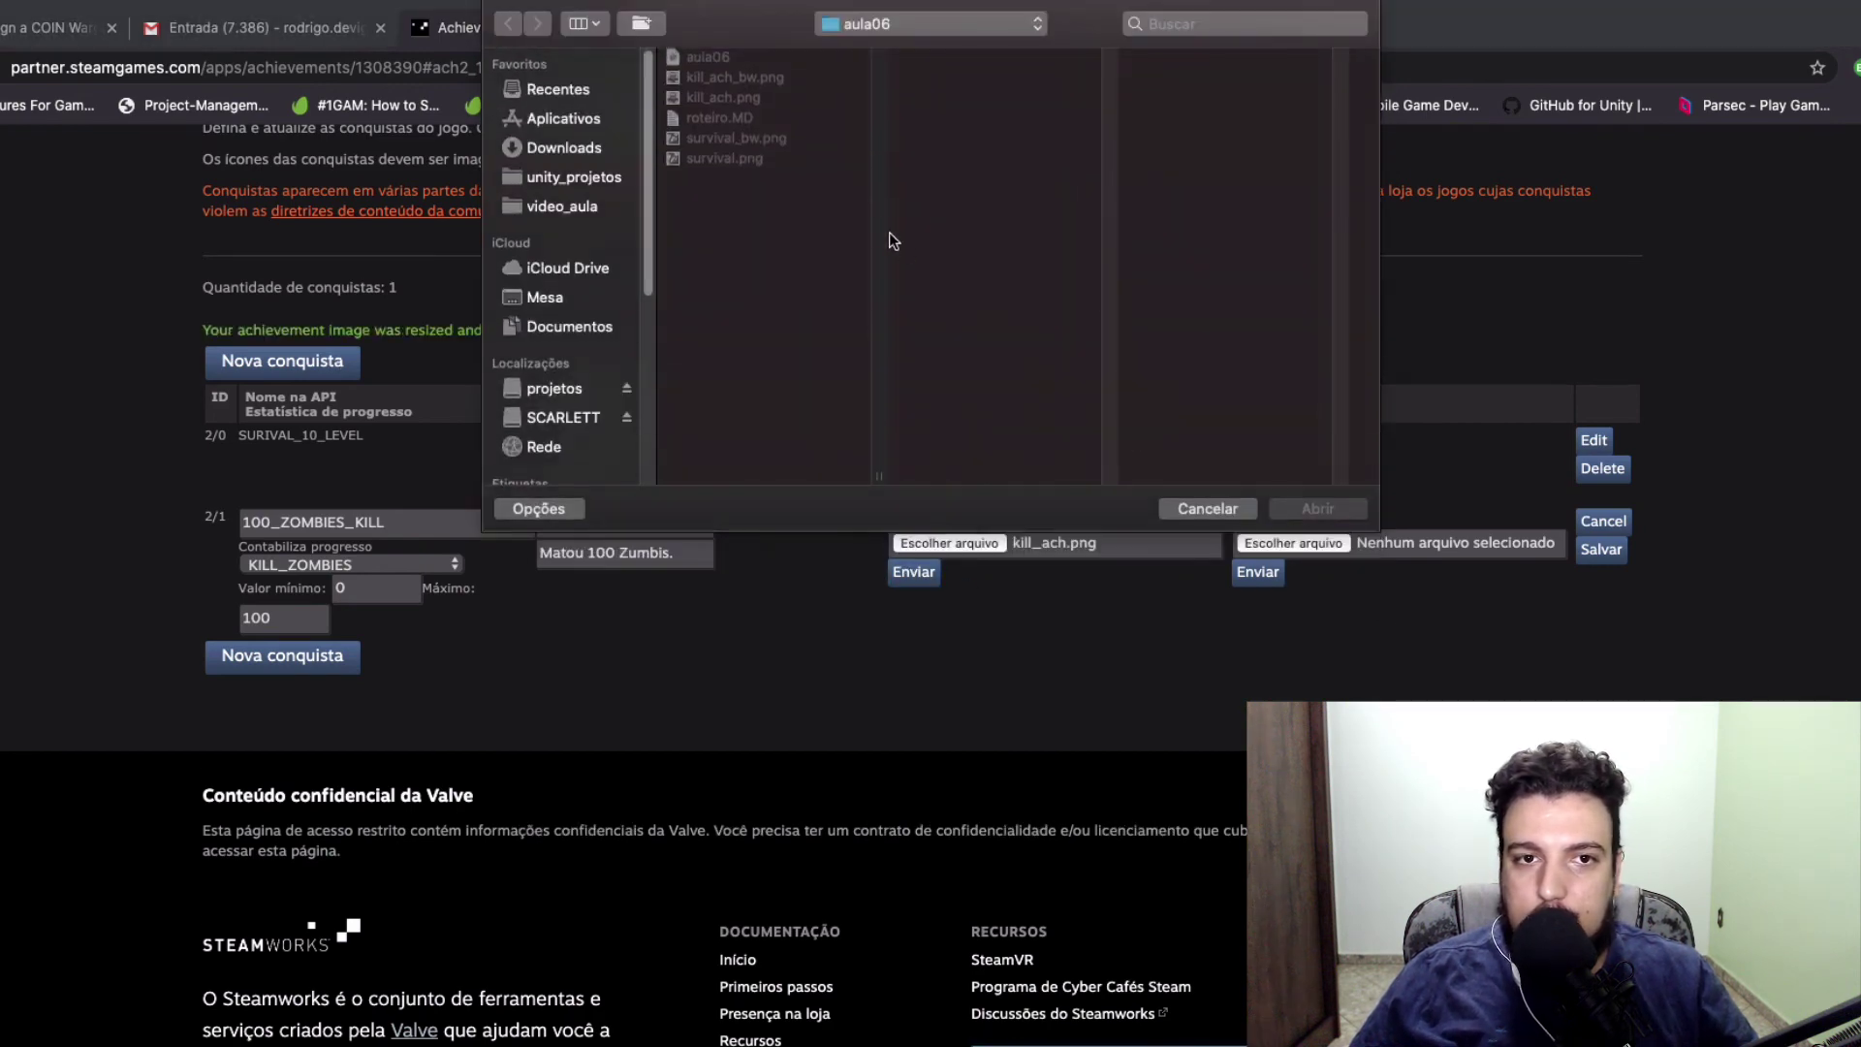
pyautogui.click(740, 79)
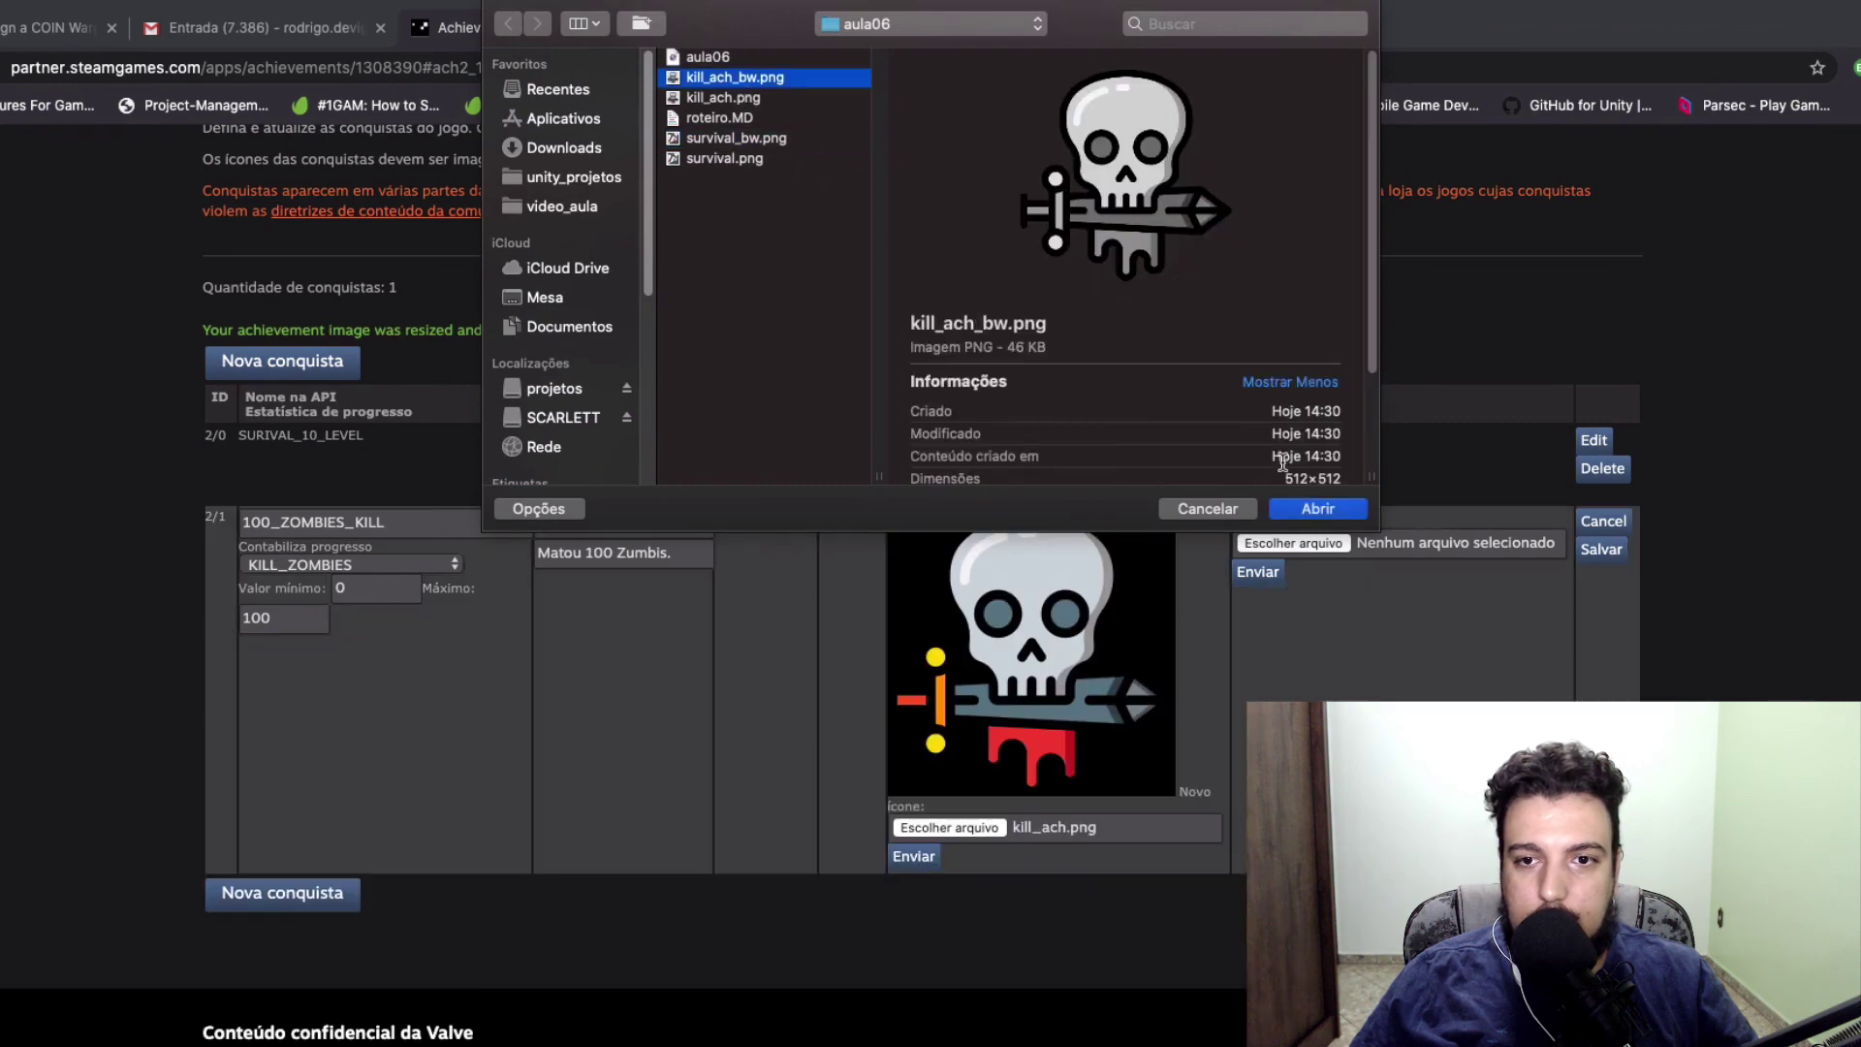
pyautogui.click(1306, 503)
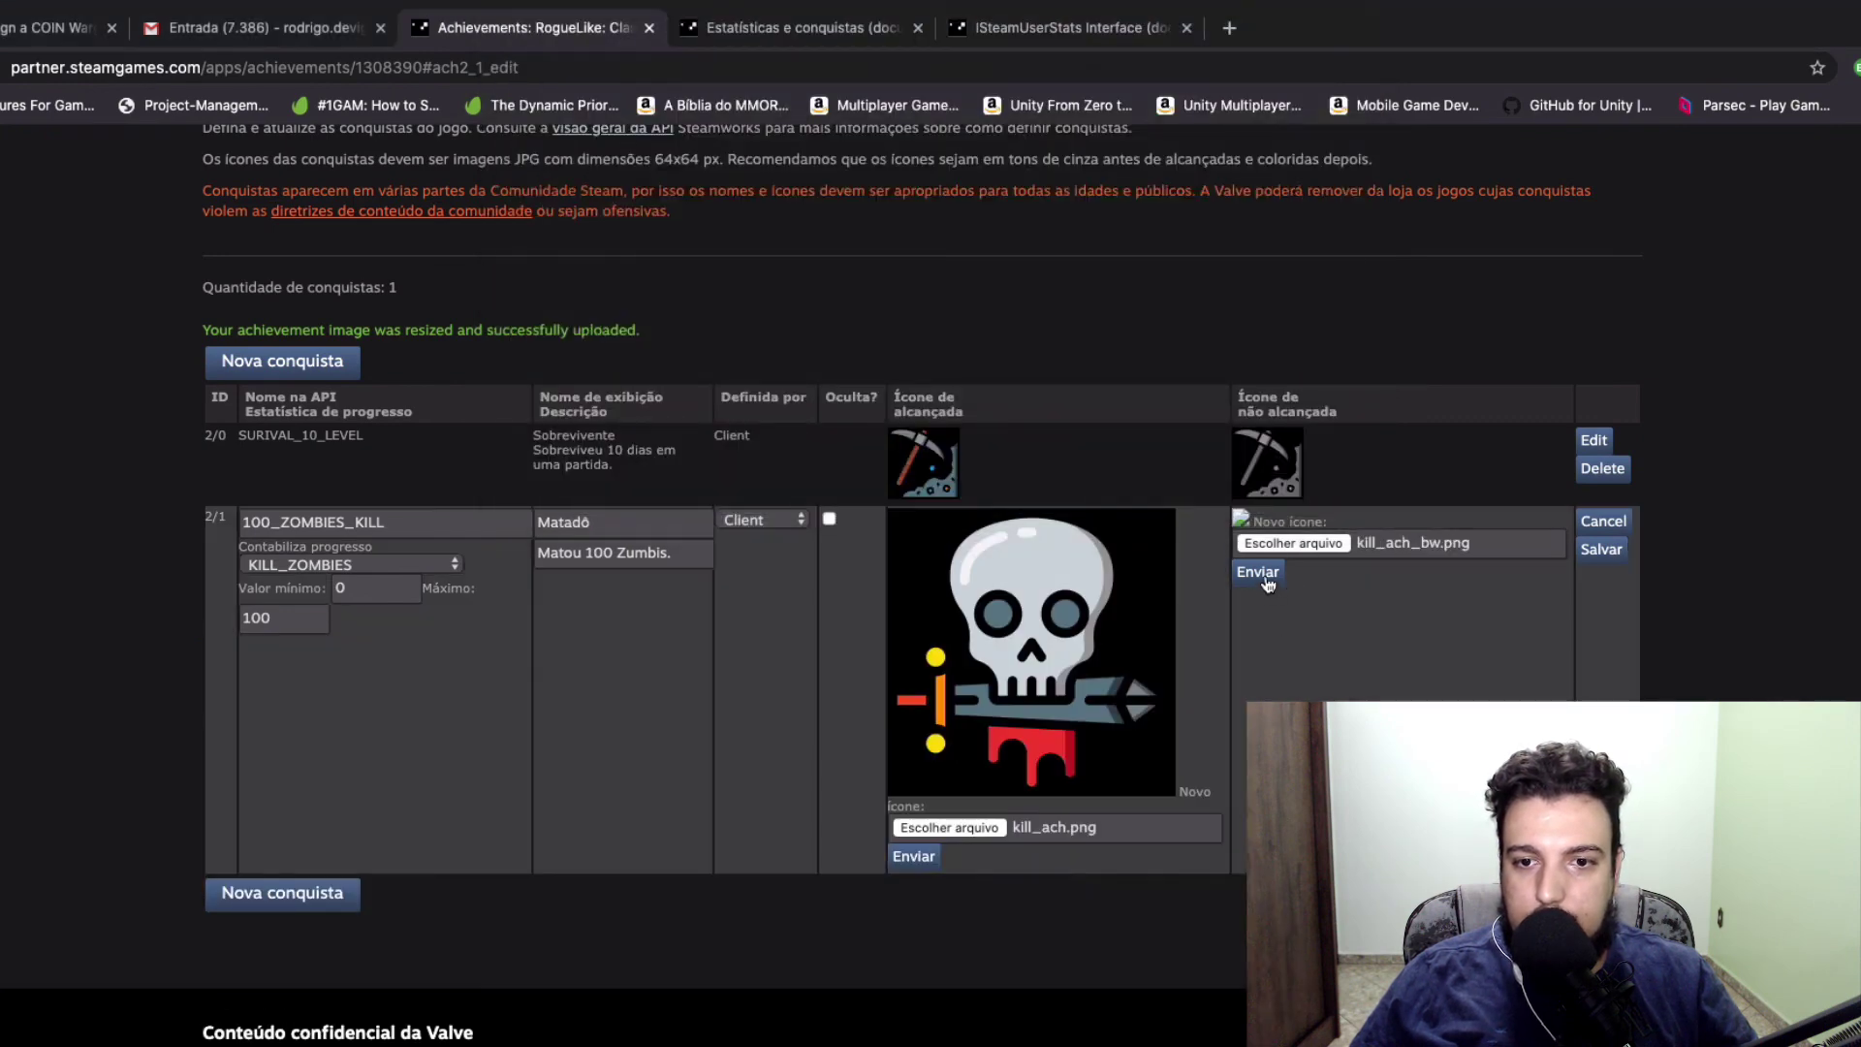
pyautogui.click(1265, 578)
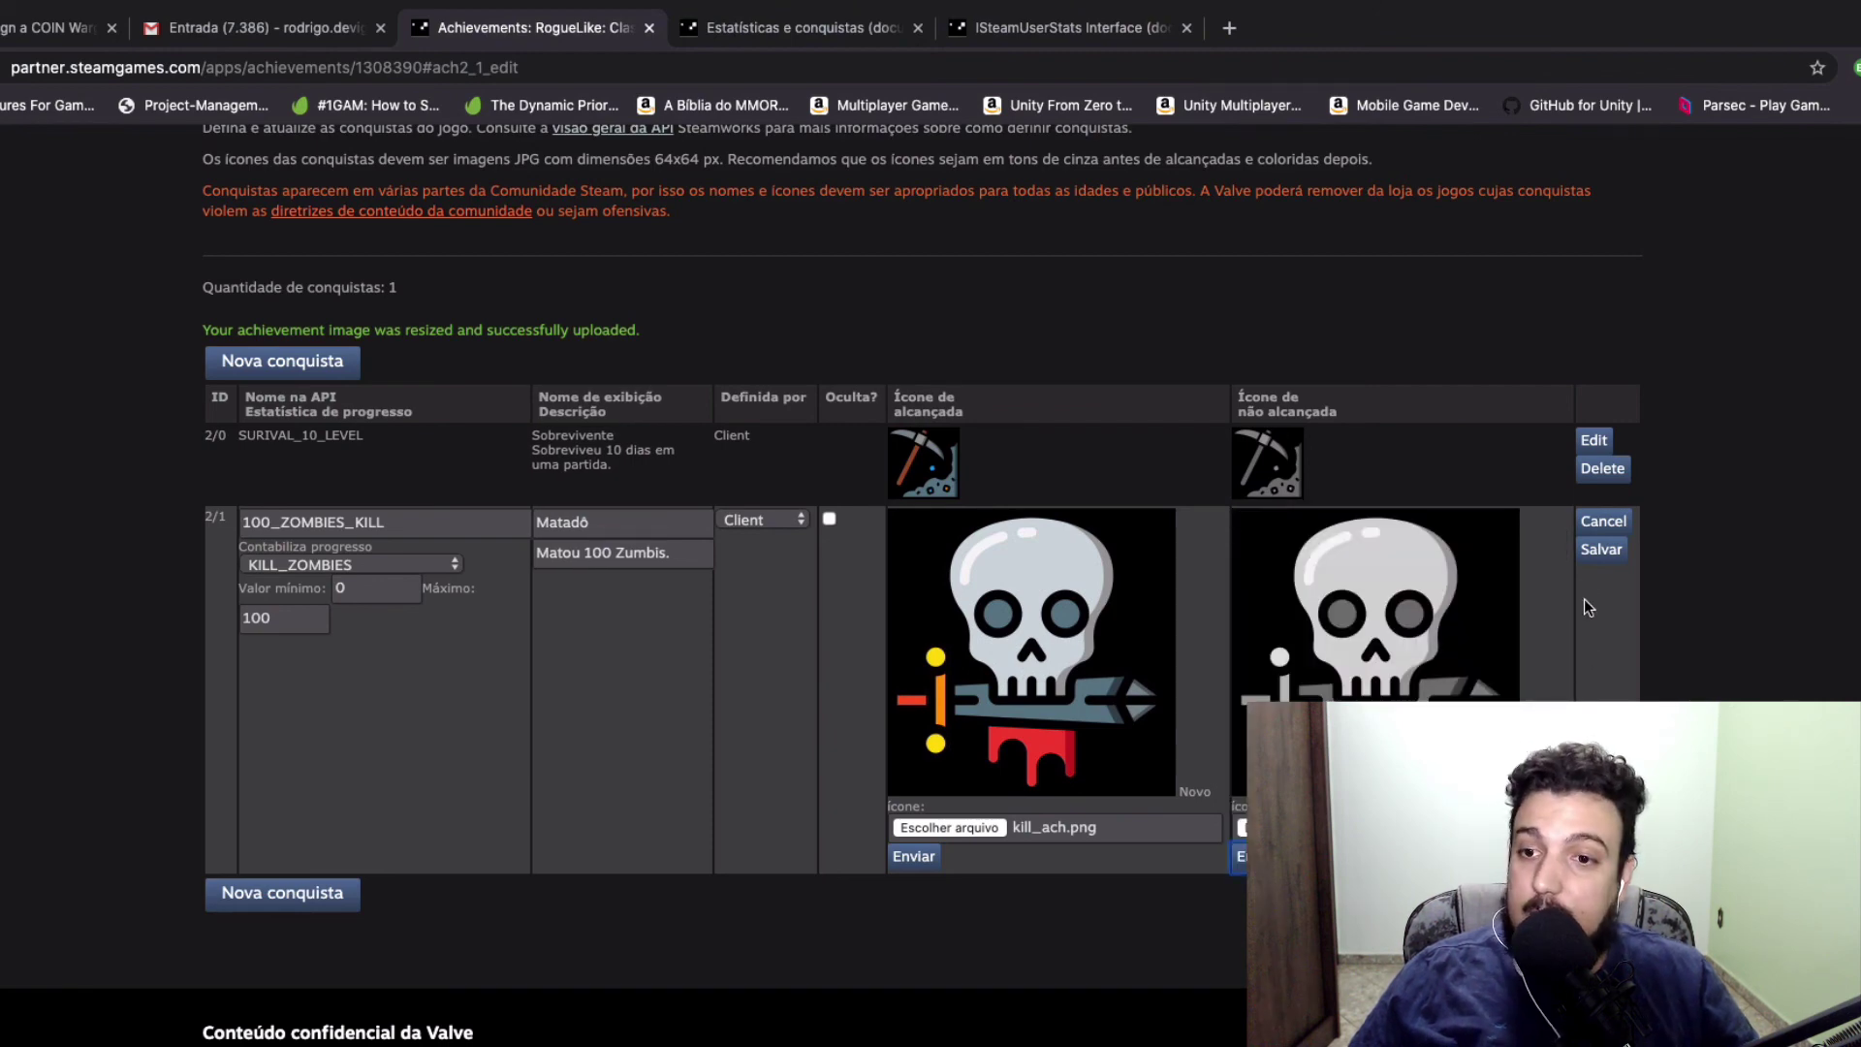
pyautogui.click(1601, 548)
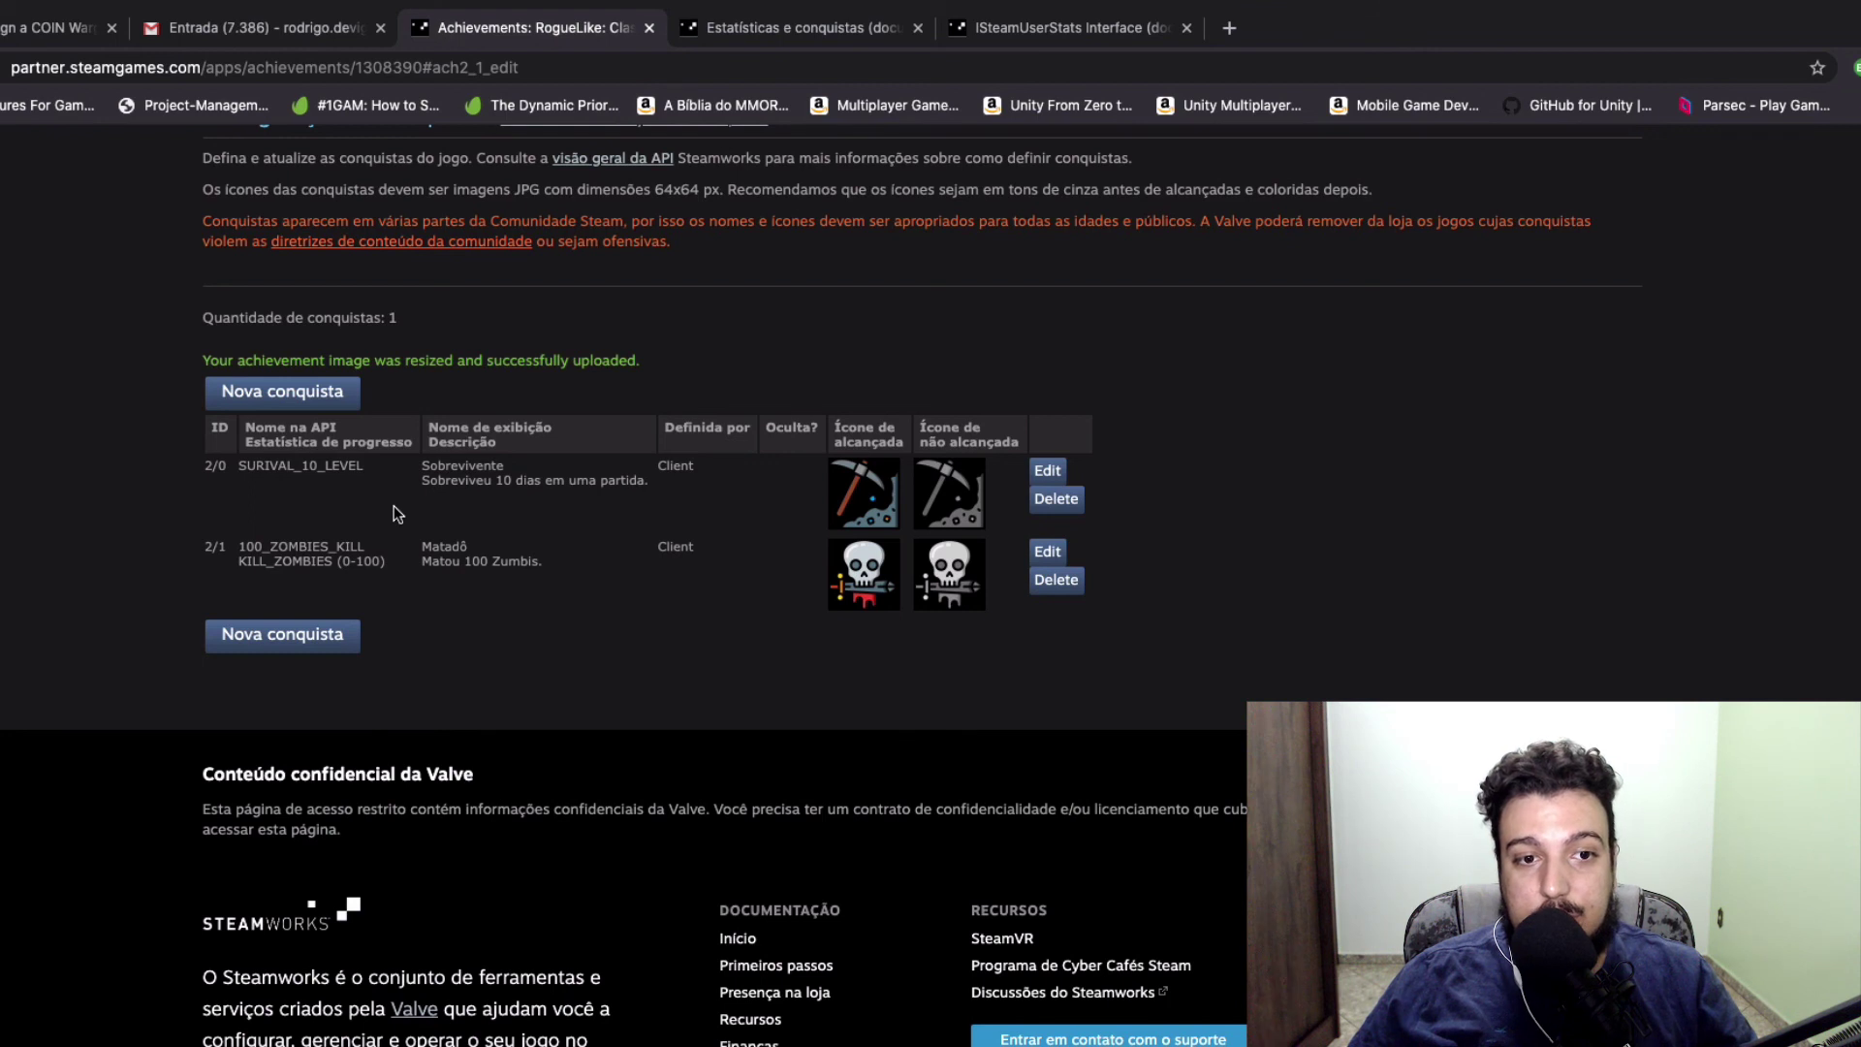
pyautogui.moveTo(526, 481); pyautogui.dragTo(256, 469)
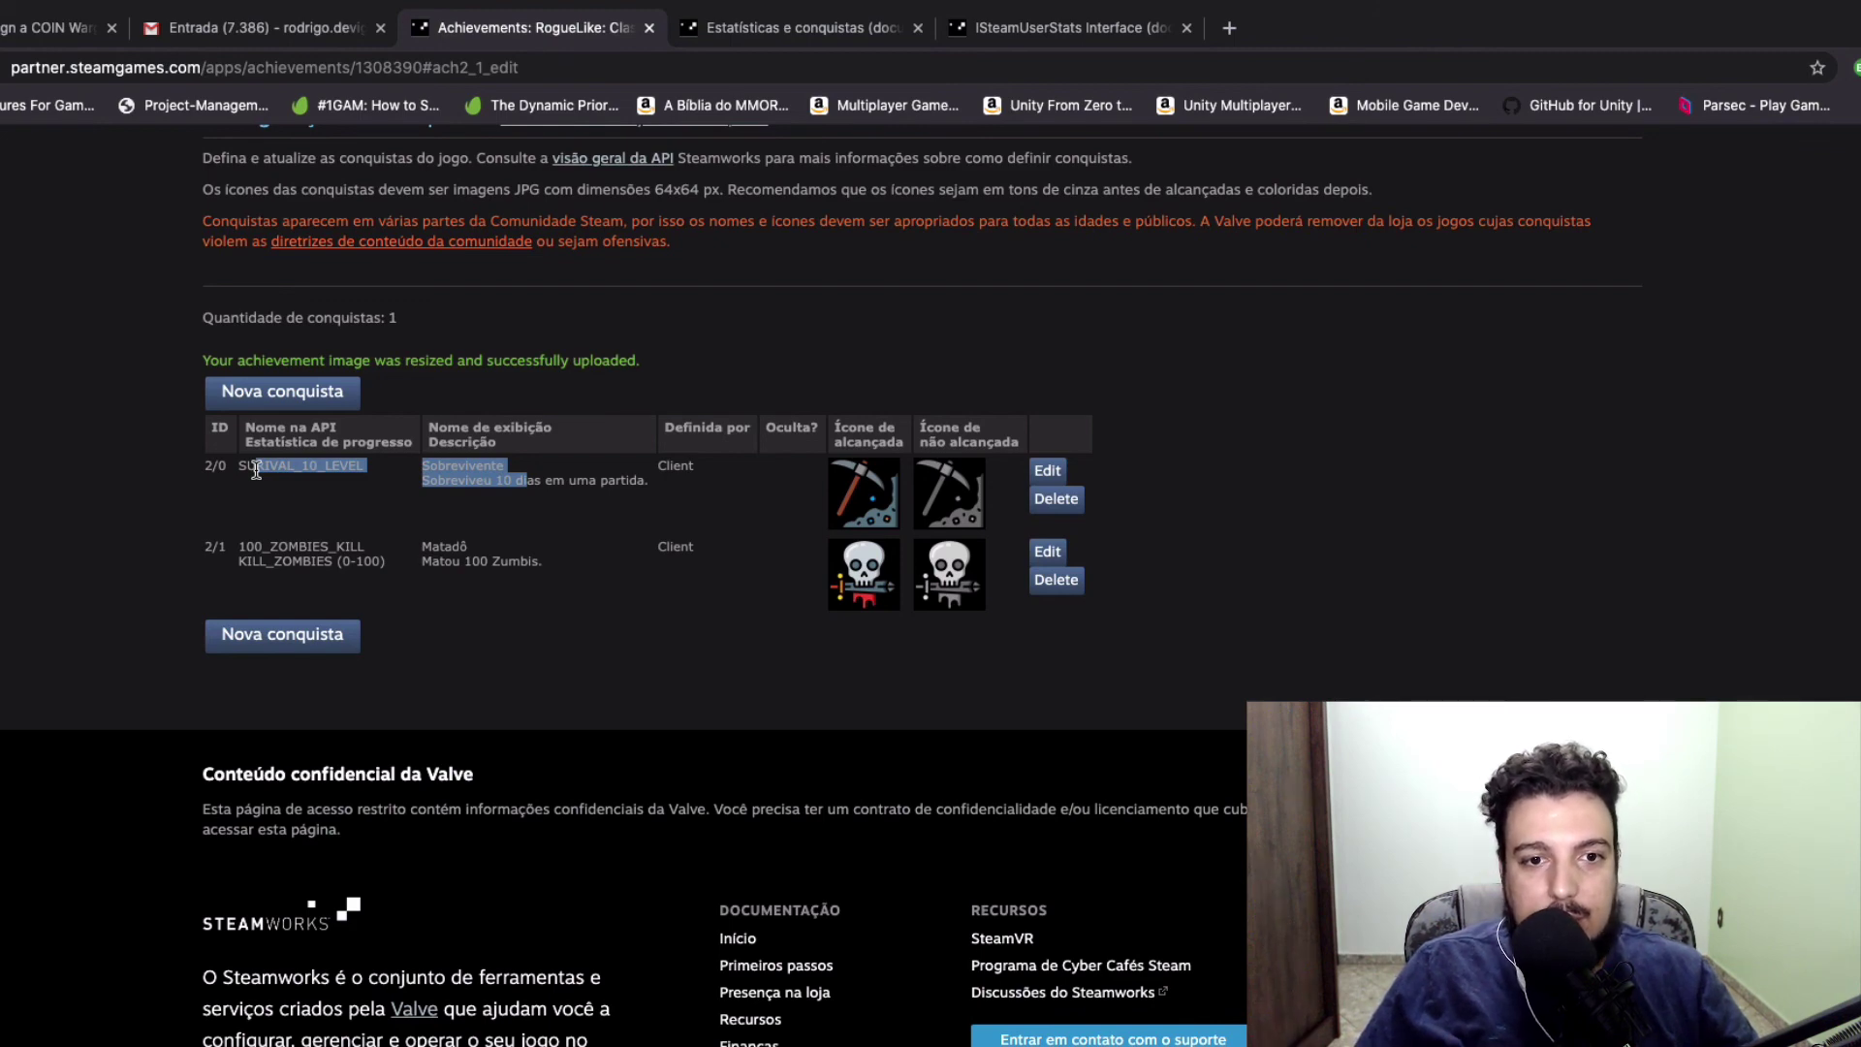
pyautogui.click(781, 641)
pyautogui.scroll(4, 781, 642)
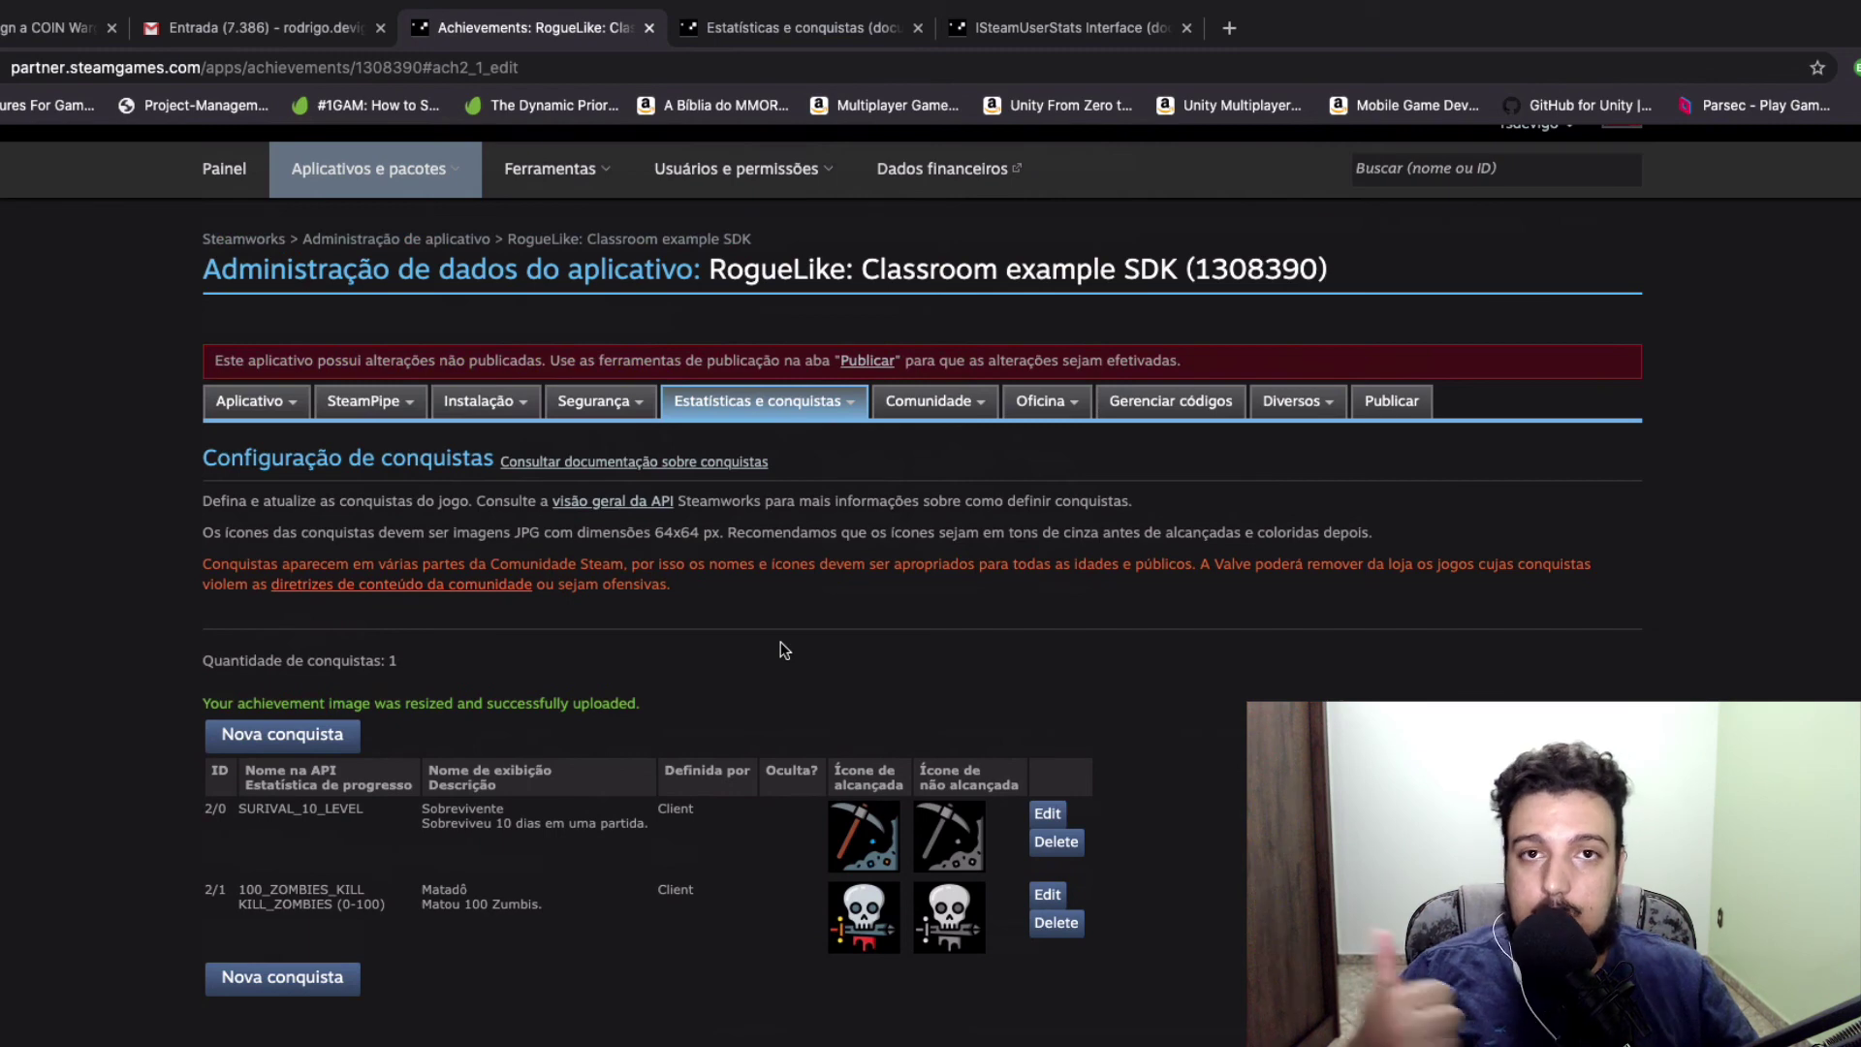